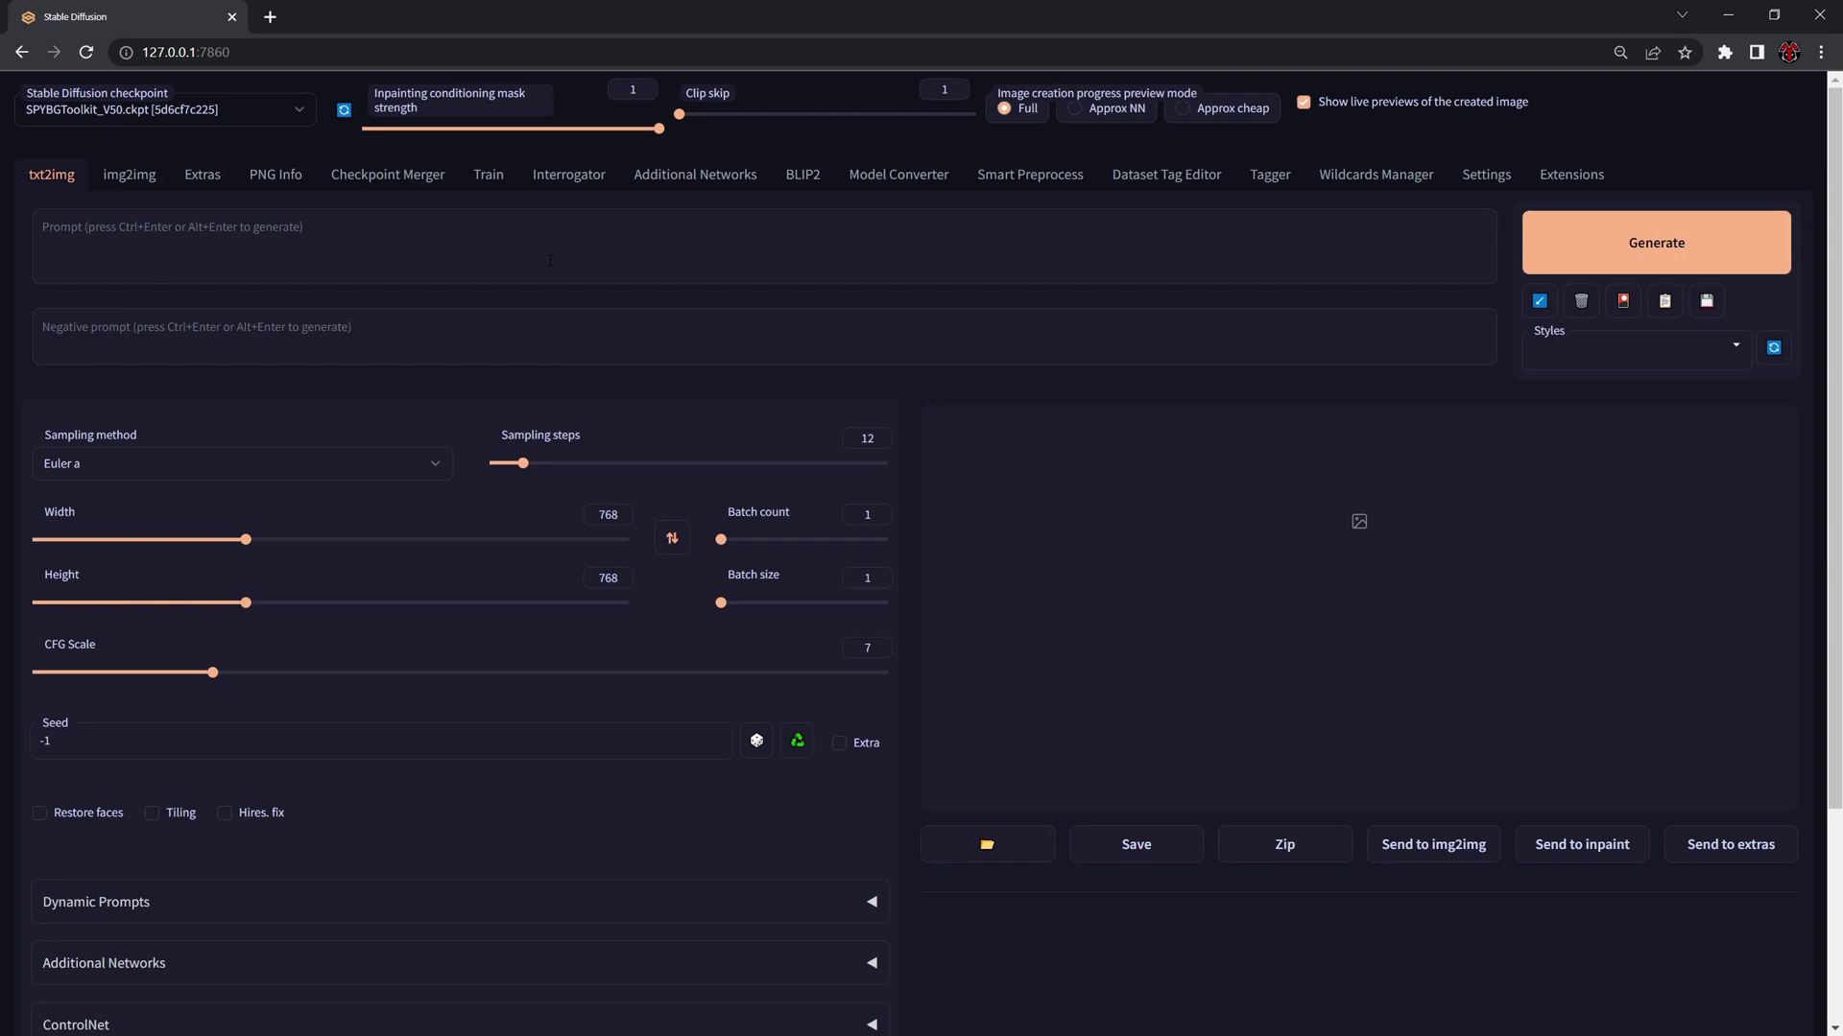
Step: Enter the txt2img prompt 'black and white 2d Viking skull and bones icon design tattoo' and check the image width and height
{"action": "left_click", "coordinate": [327, 250]}
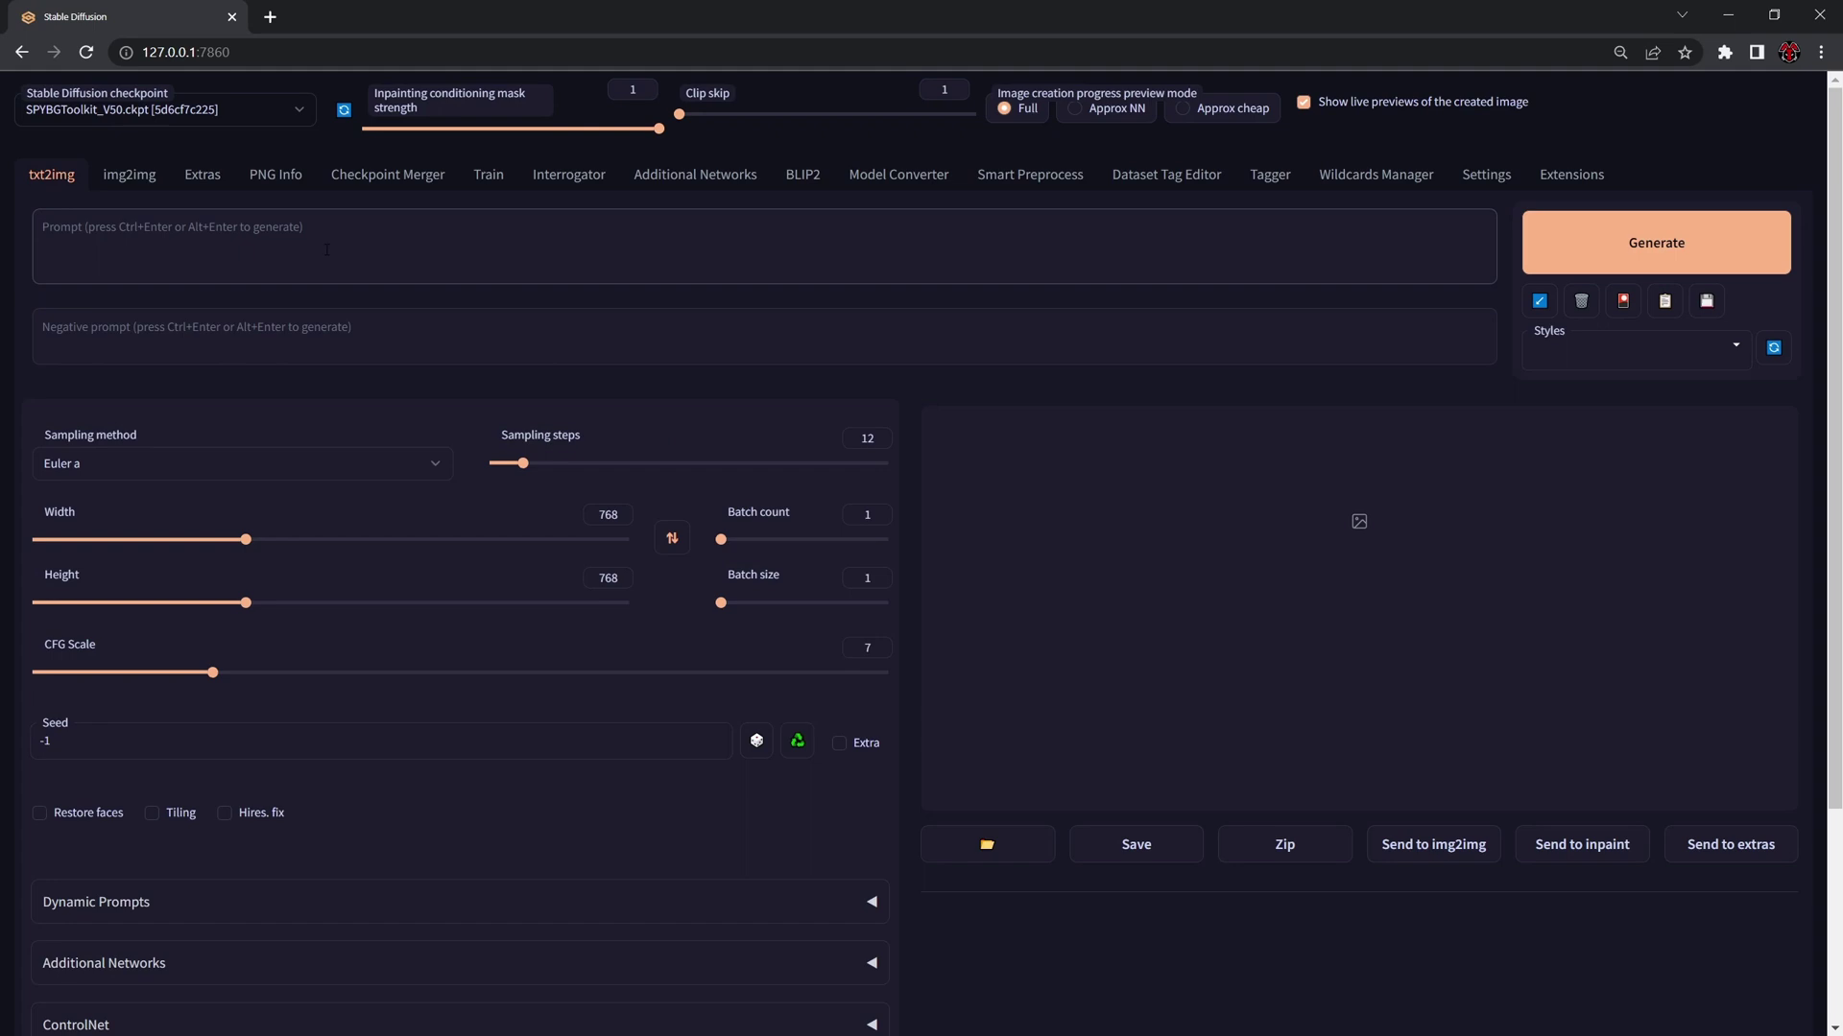
{"action": "type", "text": "black a"}
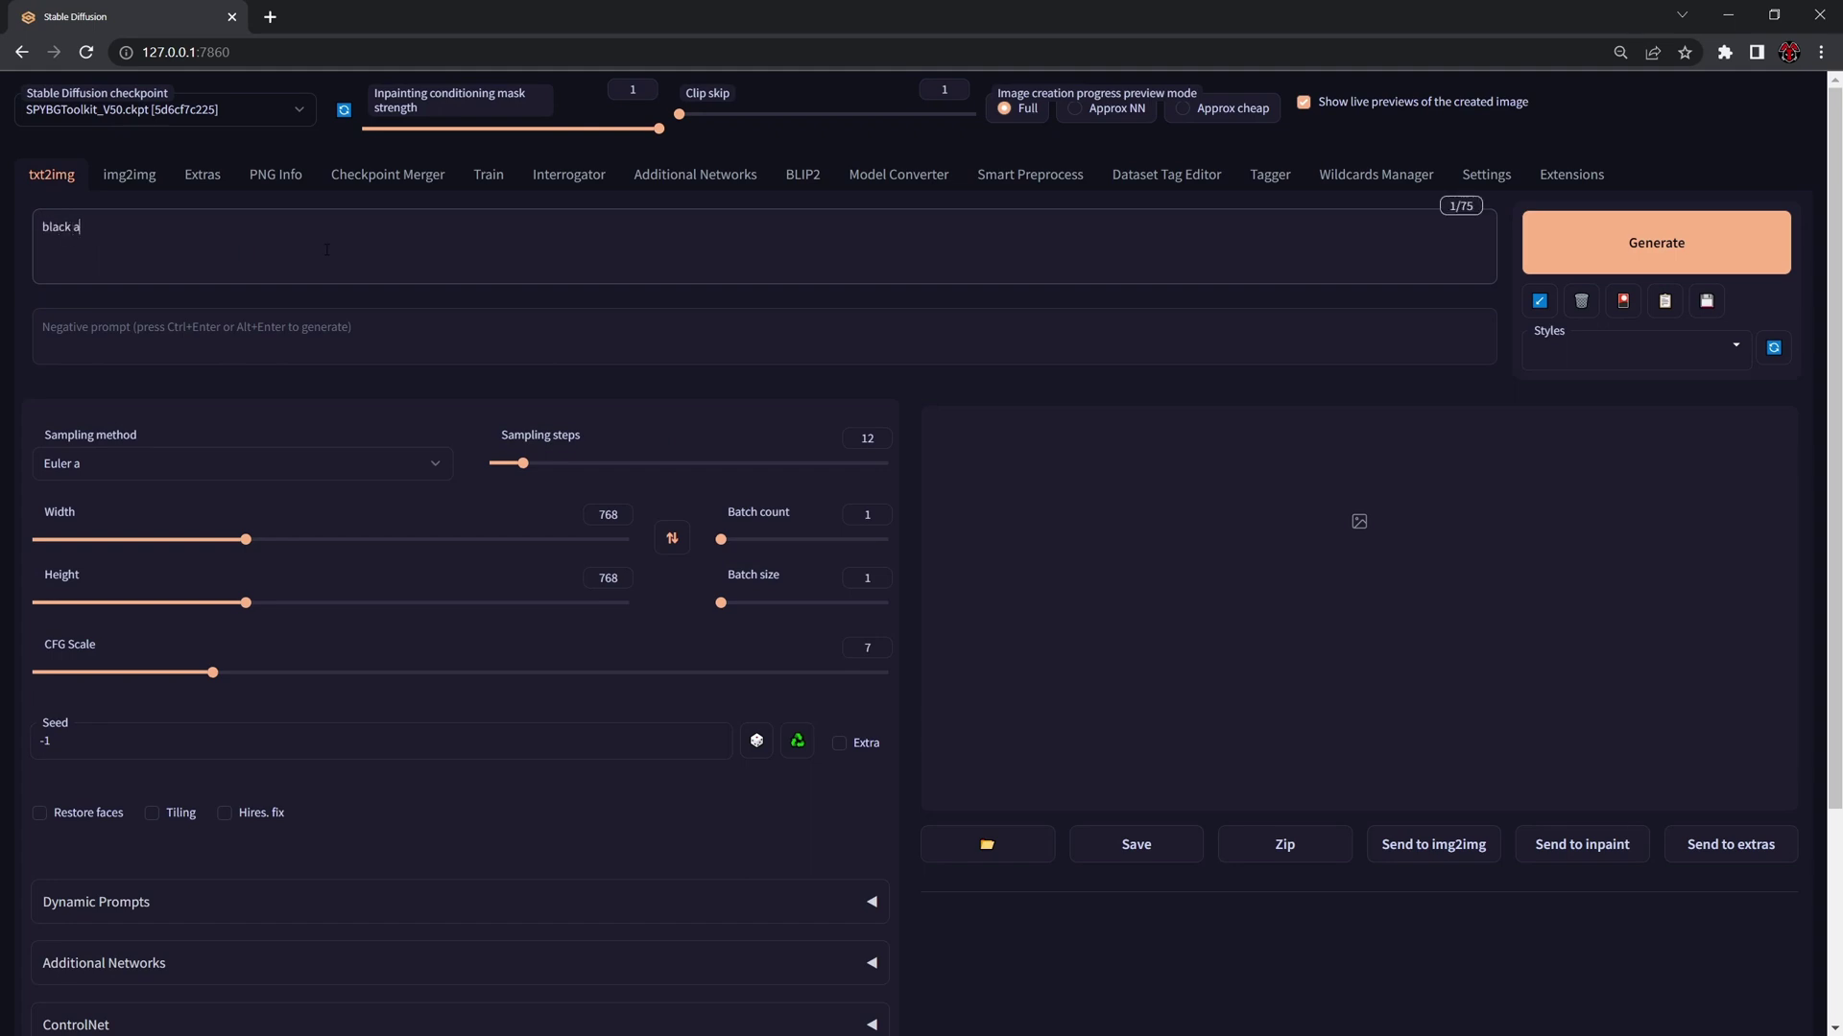
{"action": "type", "text": "nd white 2d Viking skull and bones icon"}
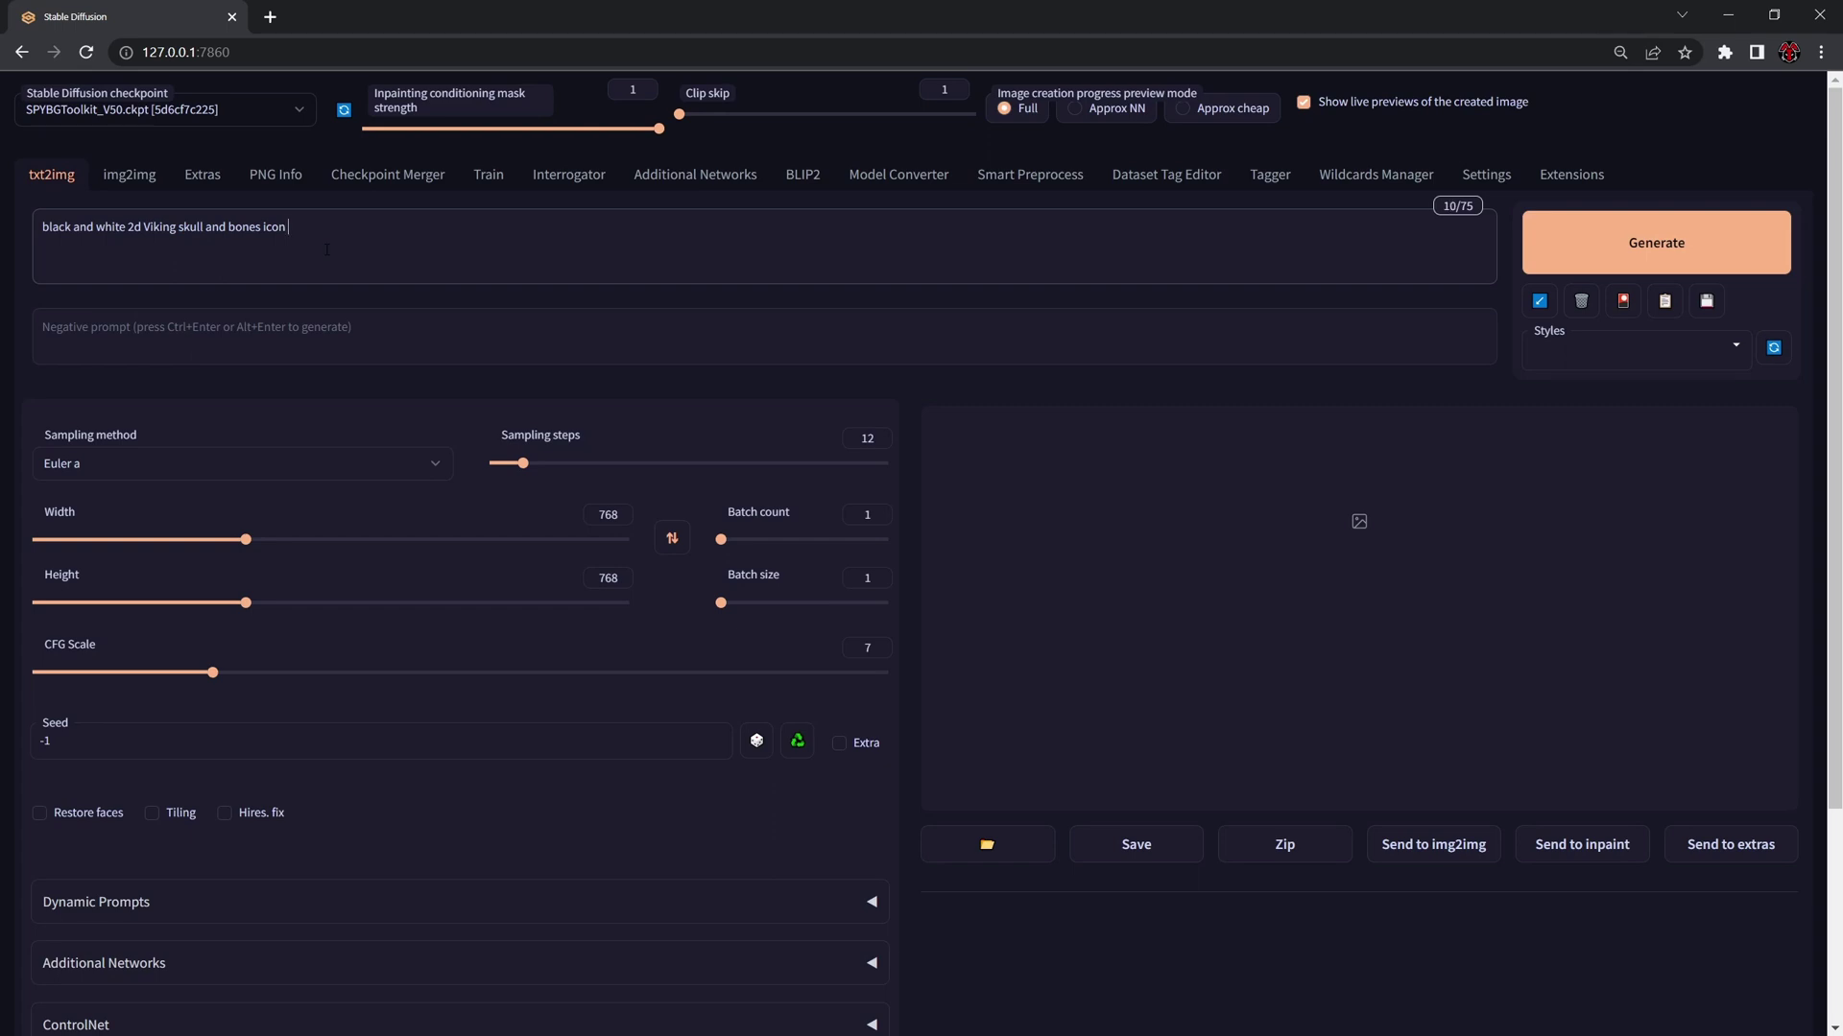
{"action": "type", "text": " design tattoo"}
{"action": "left_click", "coordinate": [609, 578]}
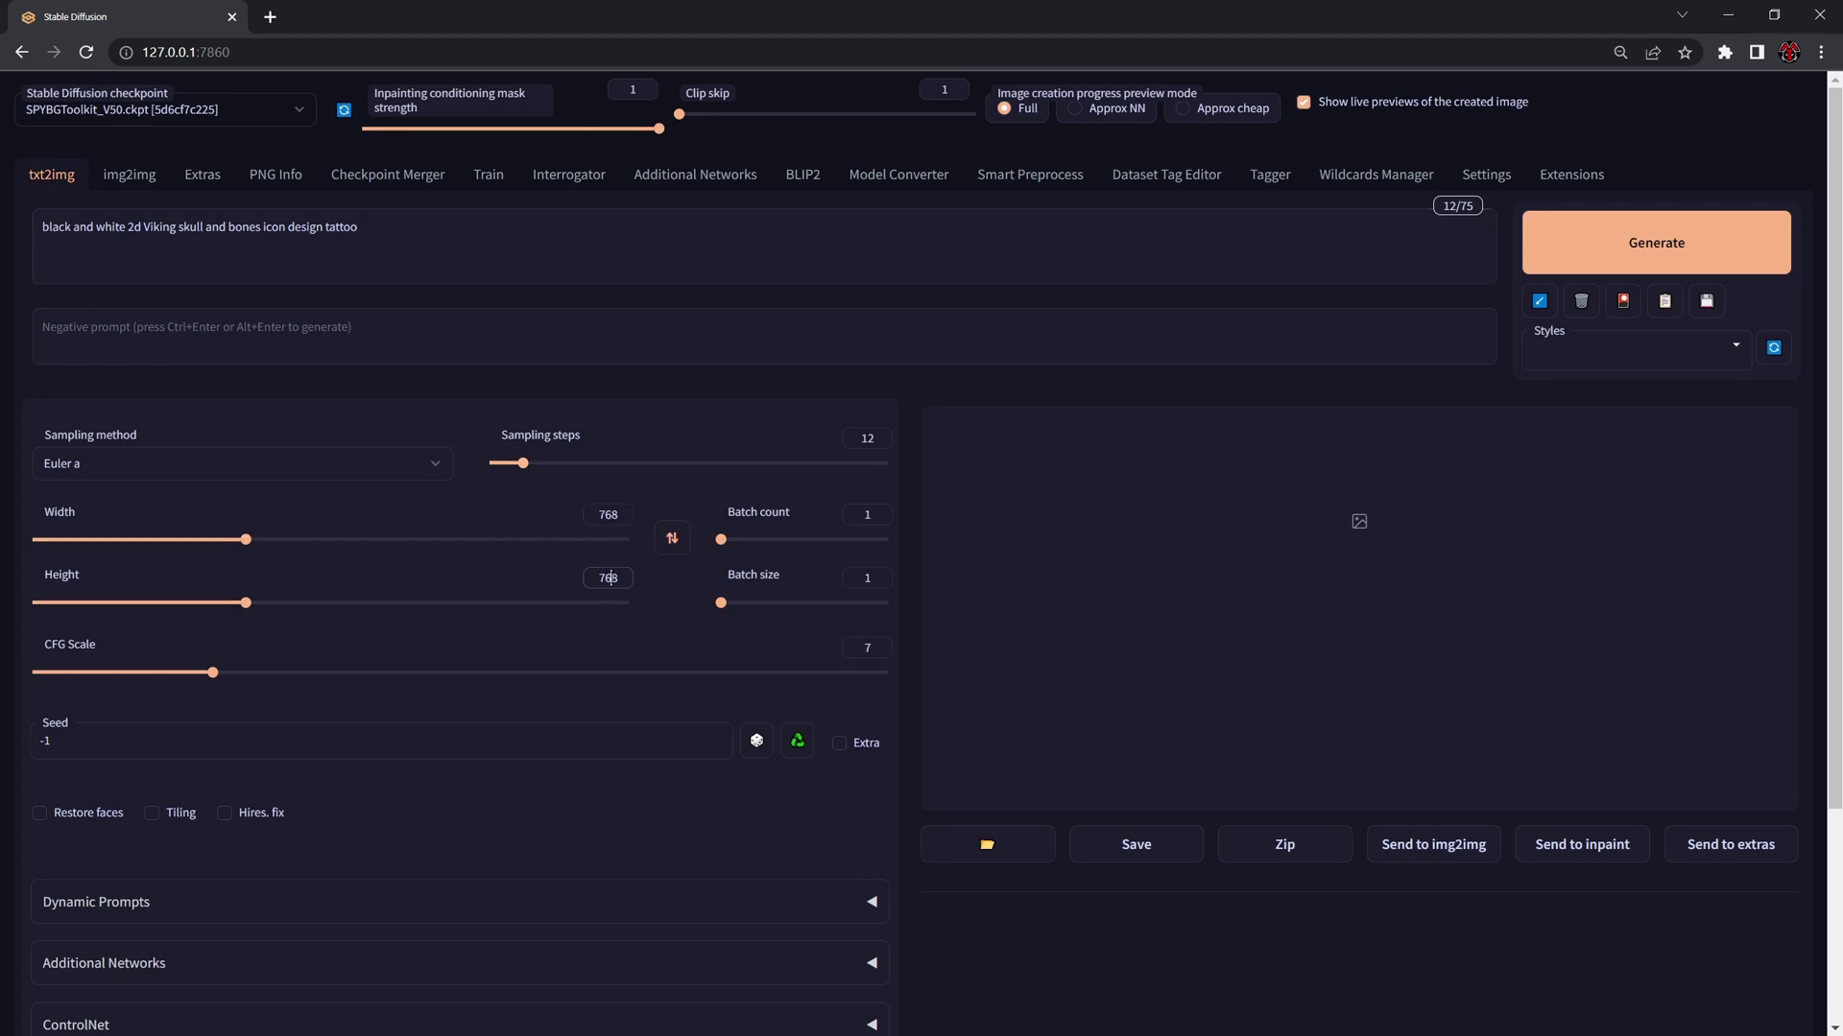
{"action": "left_click", "coordinate": [616, 514]}
Step: Generate two Viking skull images (seed 230232334), then delete the prompt text
{"action": "left_click", "coordinate": [1602, 249]}
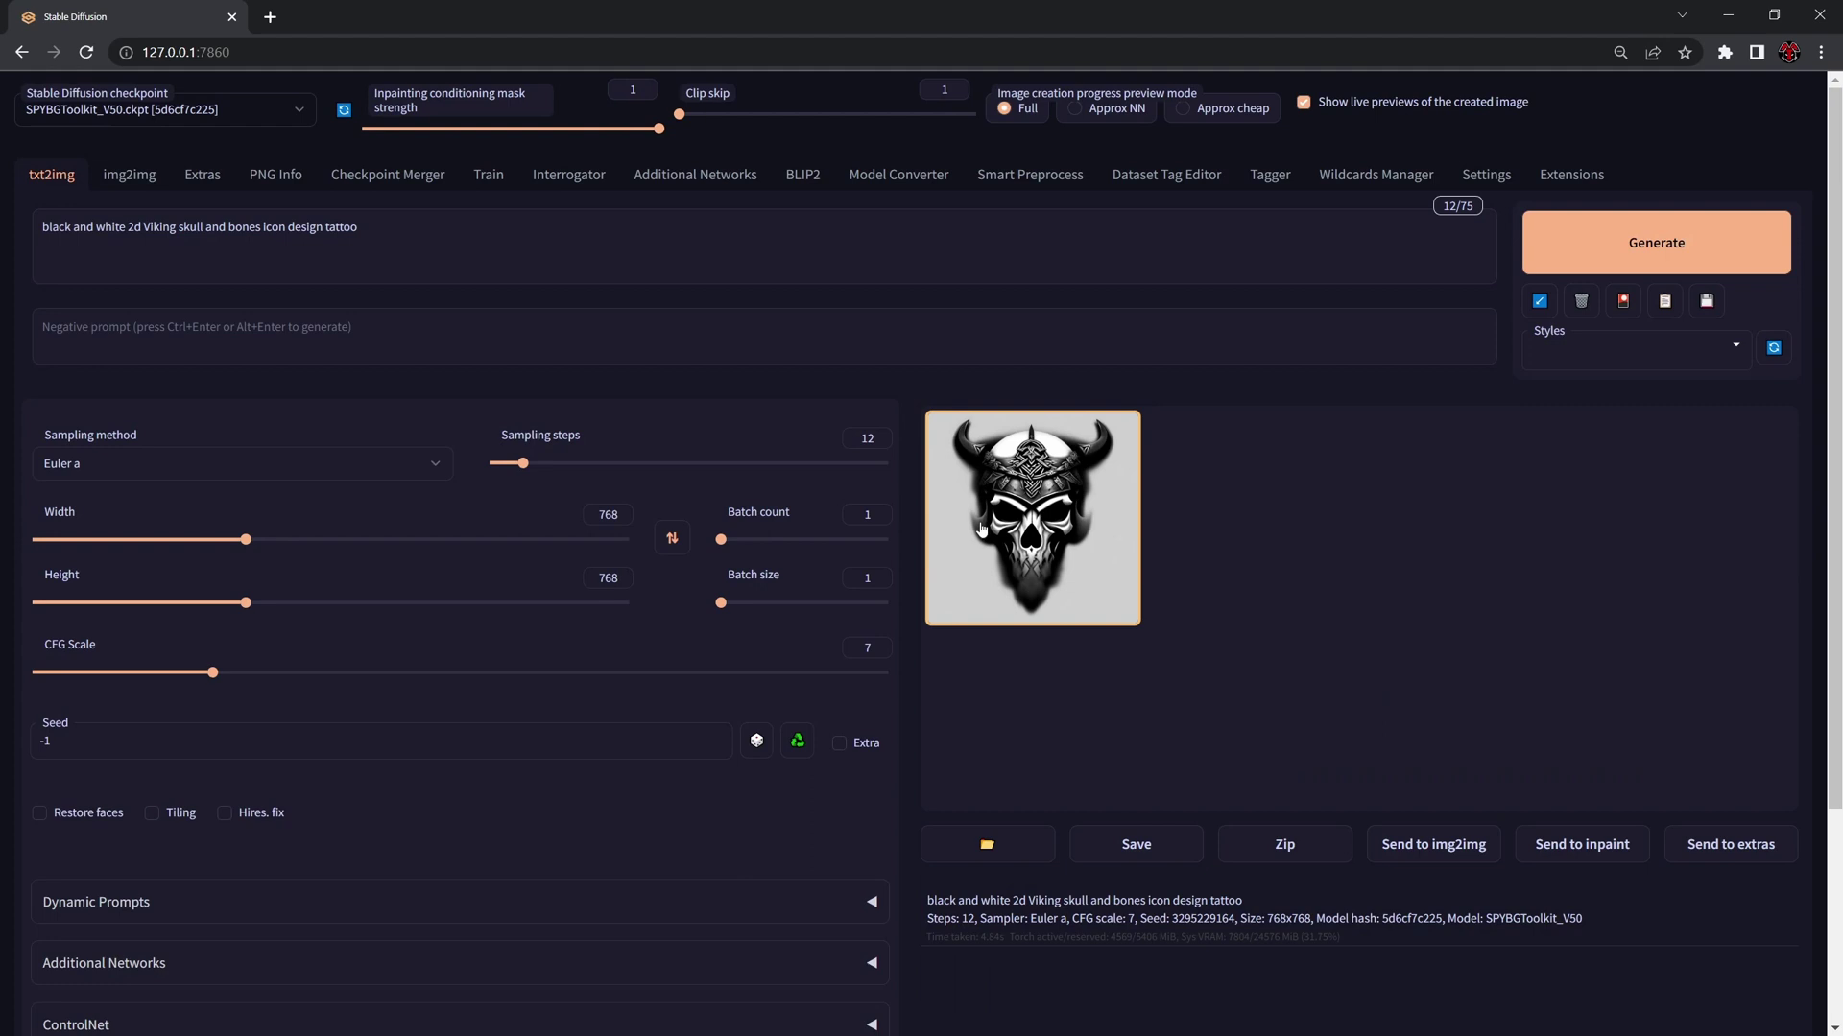
{"action": "left_click", "coordinate": [1639, 251]}
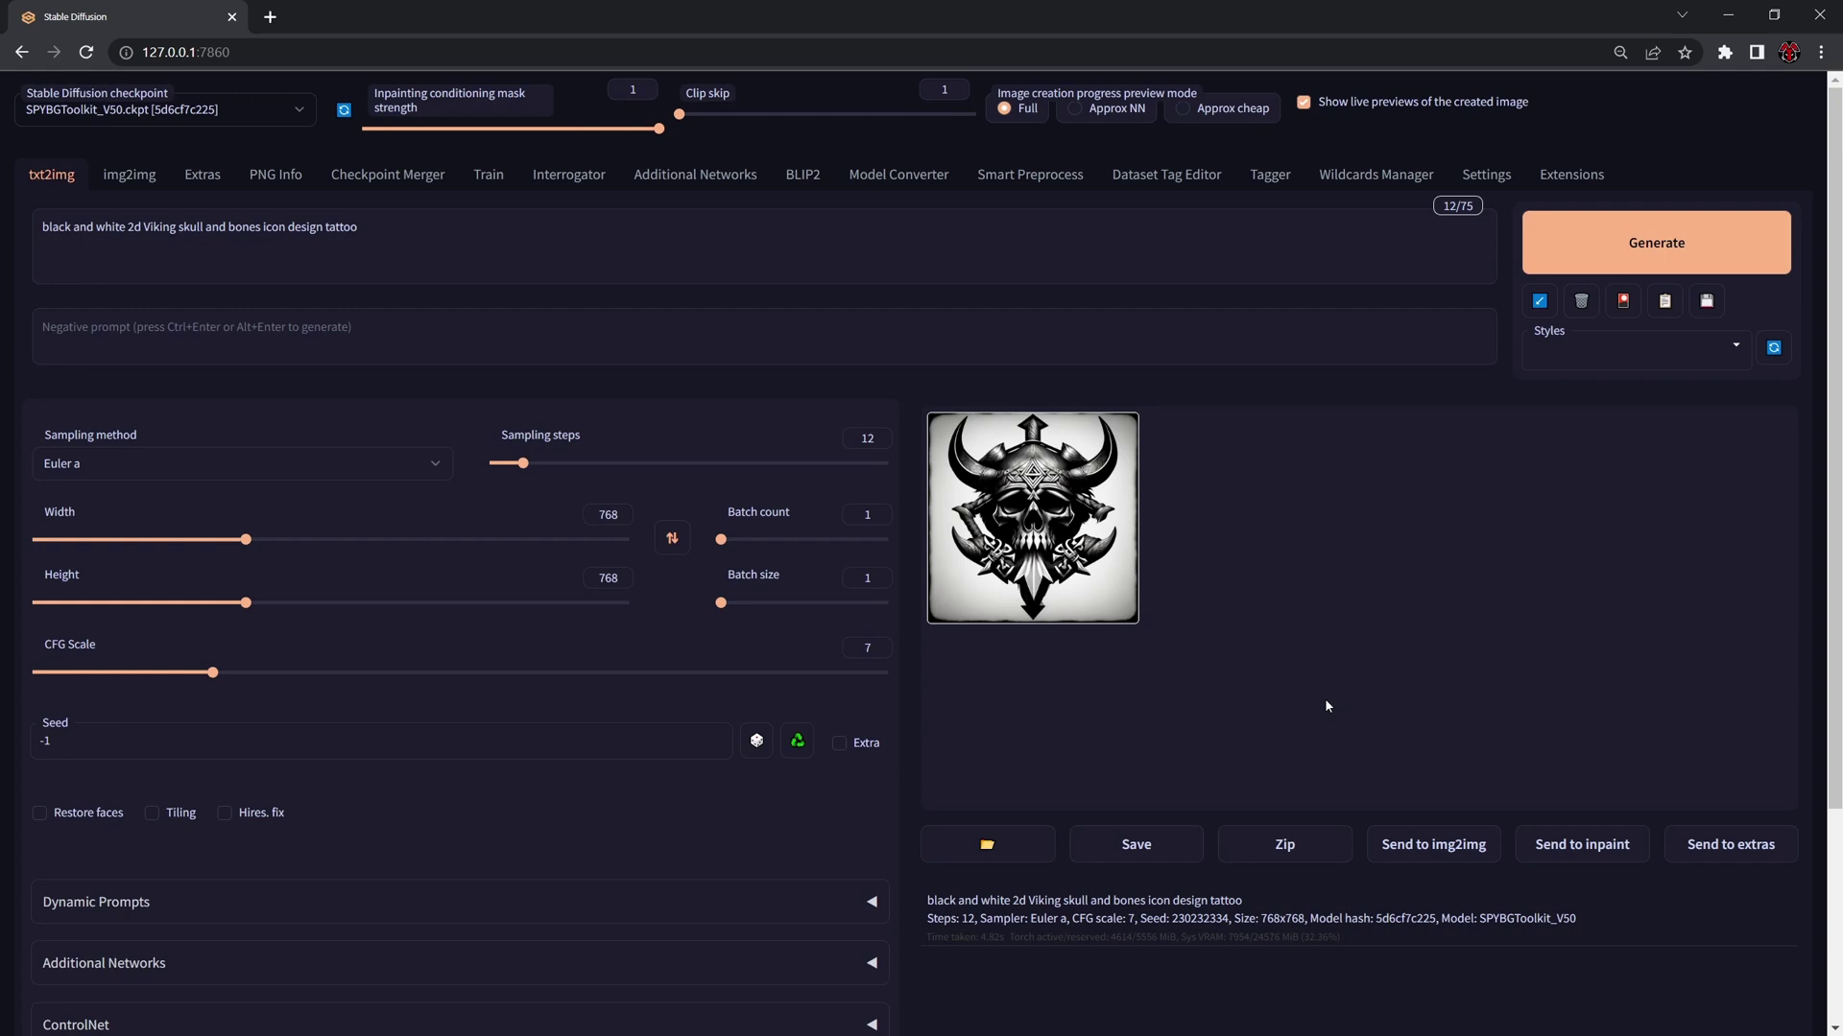
{"action": "left_click_drag", "start_coordinate": [432, 228], "coordinate": [38, 229]}
{"action": "key", "text": "ctrl+c"}
{"action": "key", "text": "BackSpace"}
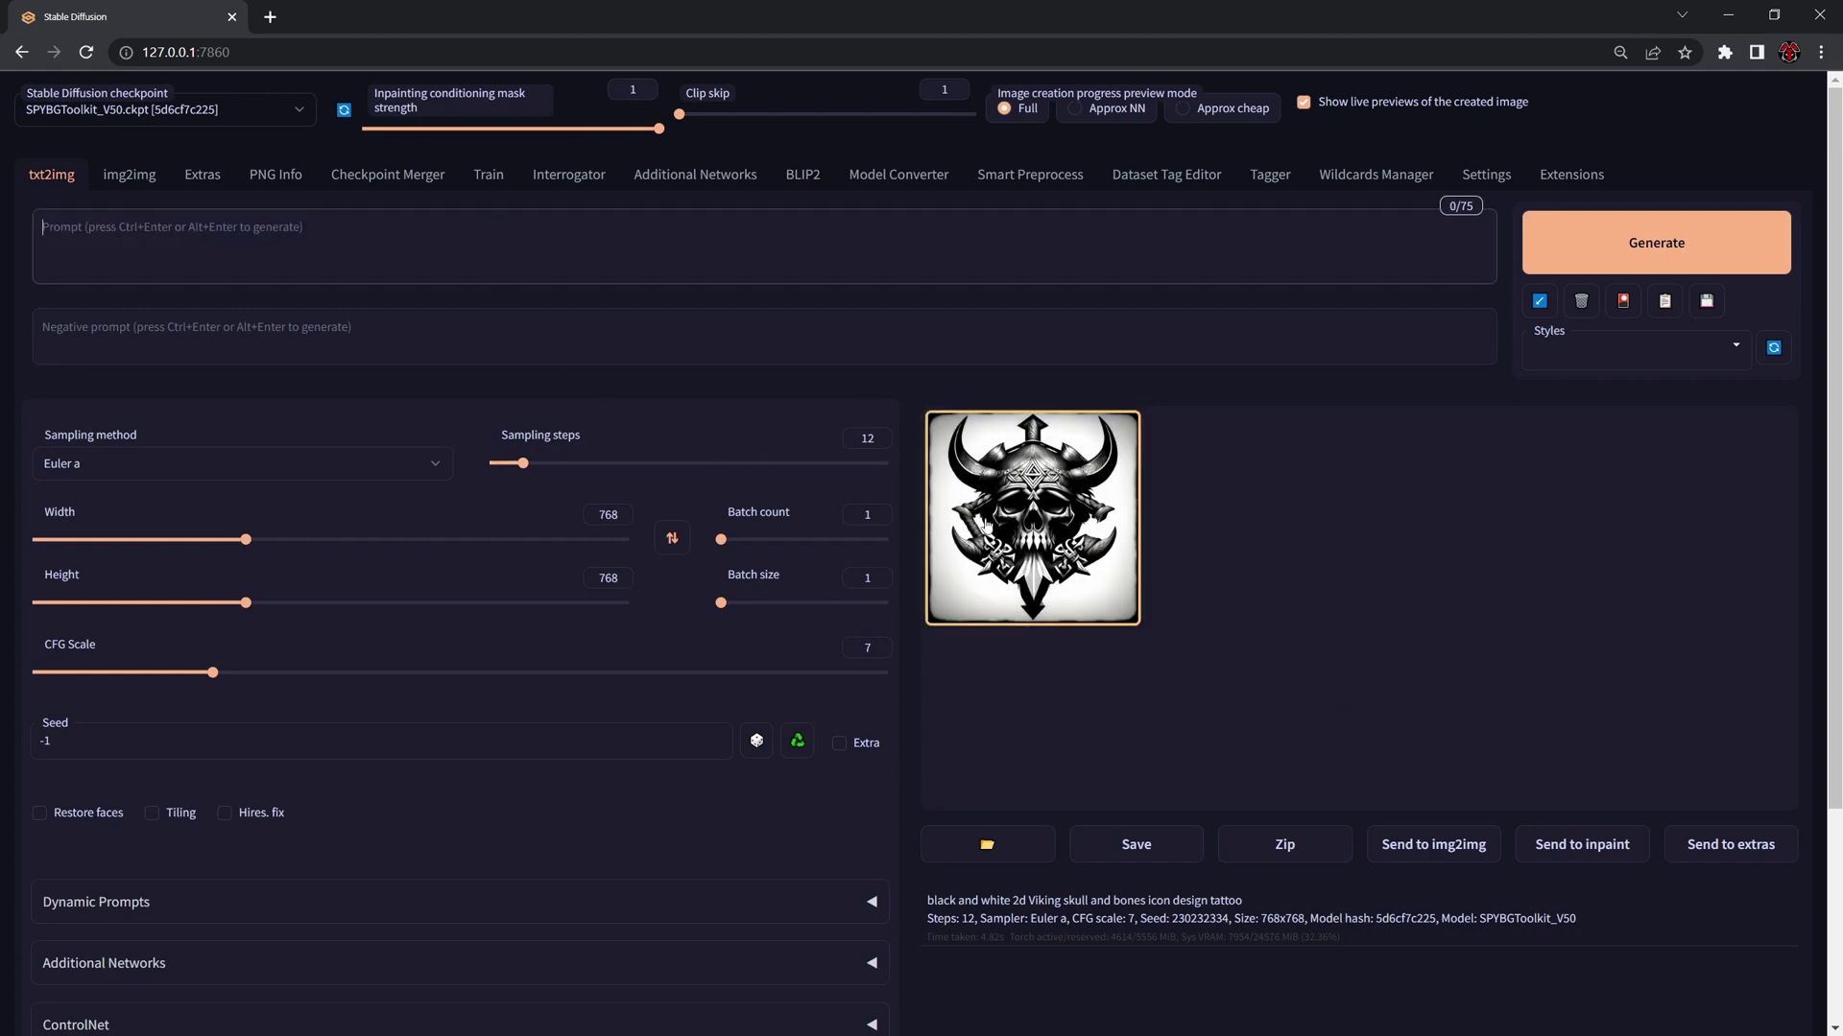
Step: In img2img, load the skull-and-crossbones picture, paste the Viking skull prompt and generate
{"action": "left_click", "coordinate": [130, 175]}
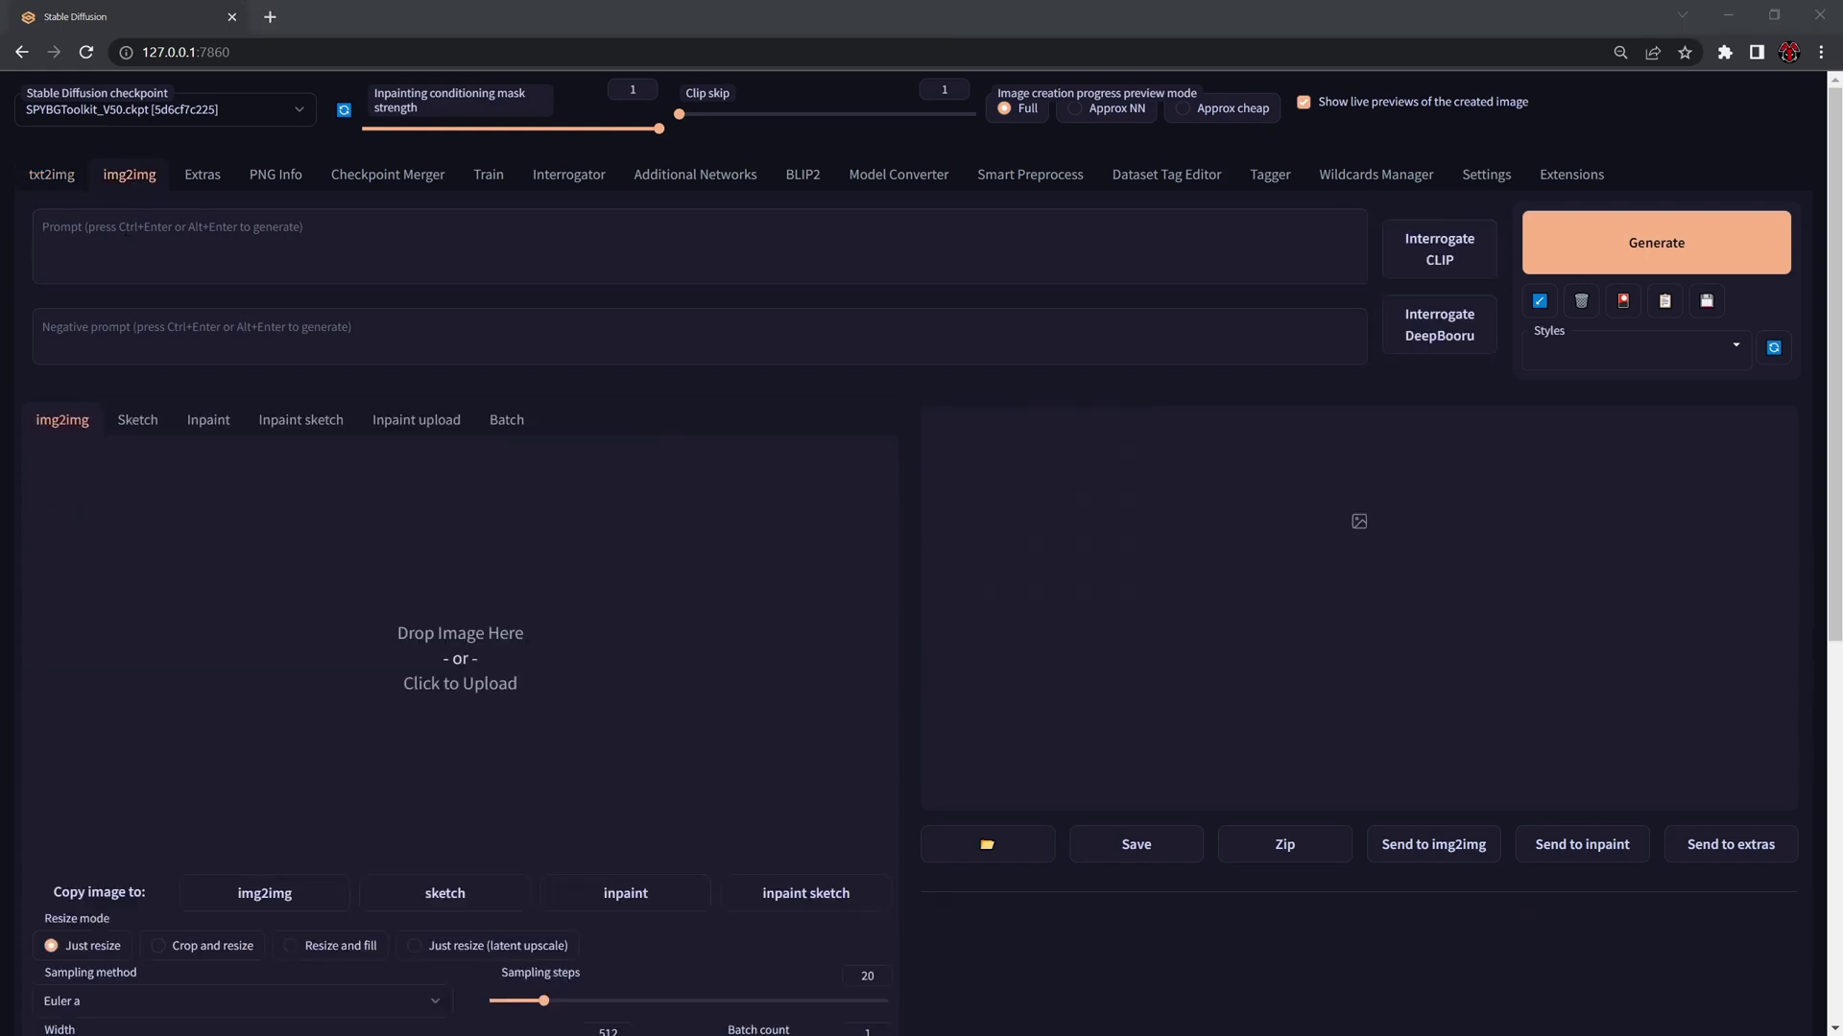
{"action": "left_click_drag", "start_coordinate": [953, 479], "coordinate": [459, 565]}
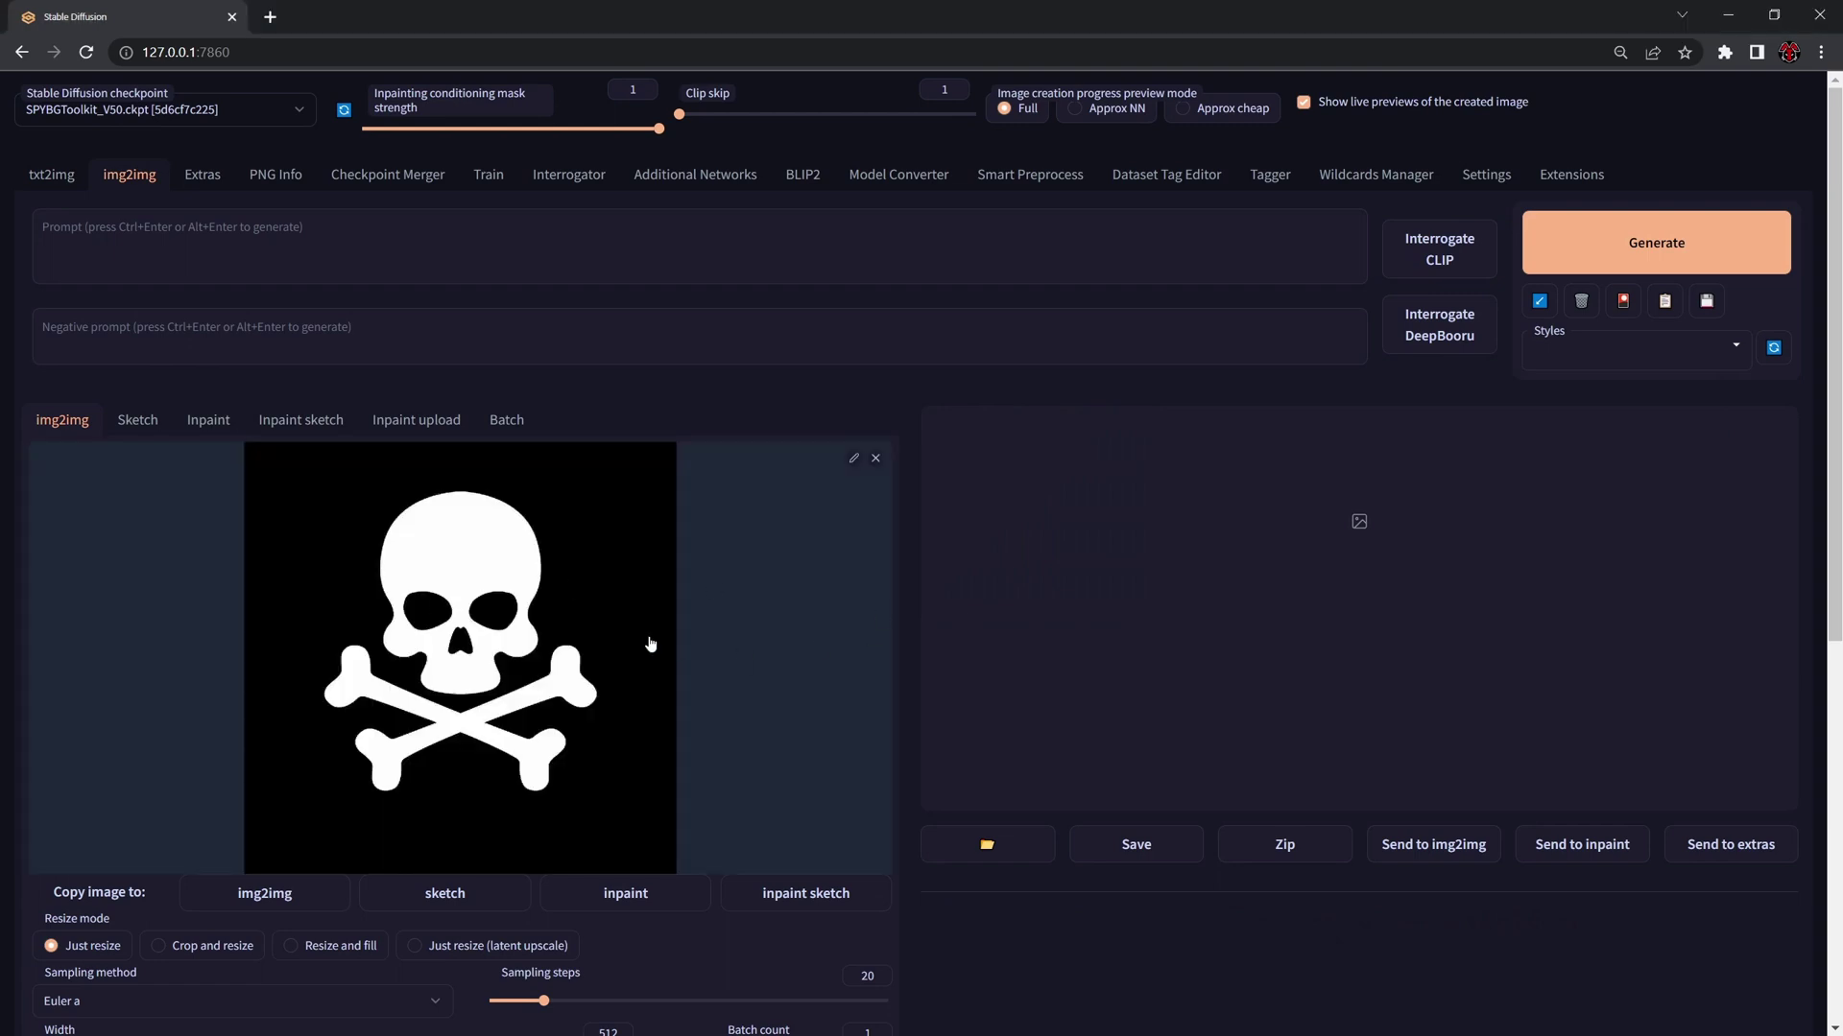
{"action": "left_click", "coordinate": [672, 249]}
{"action": "key", "text": "ctrl+v"}
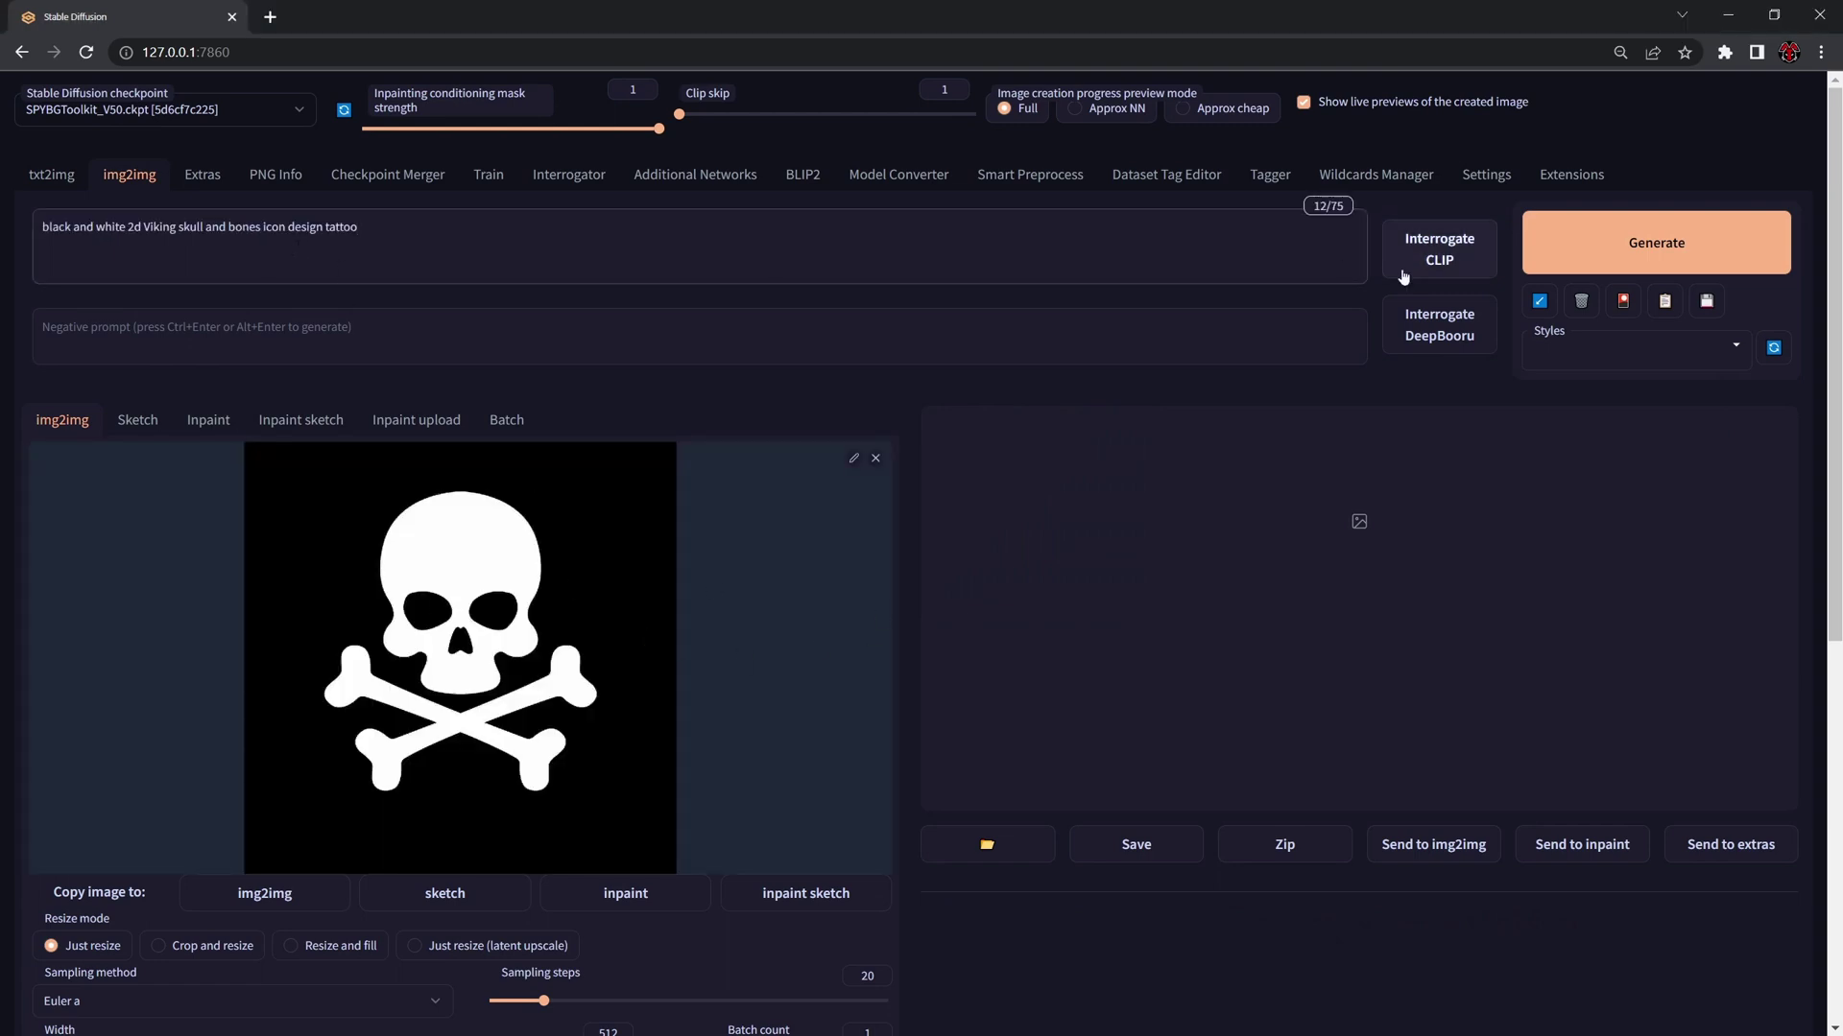
{"action": "left_click", "coordinate": [1663, 250]}
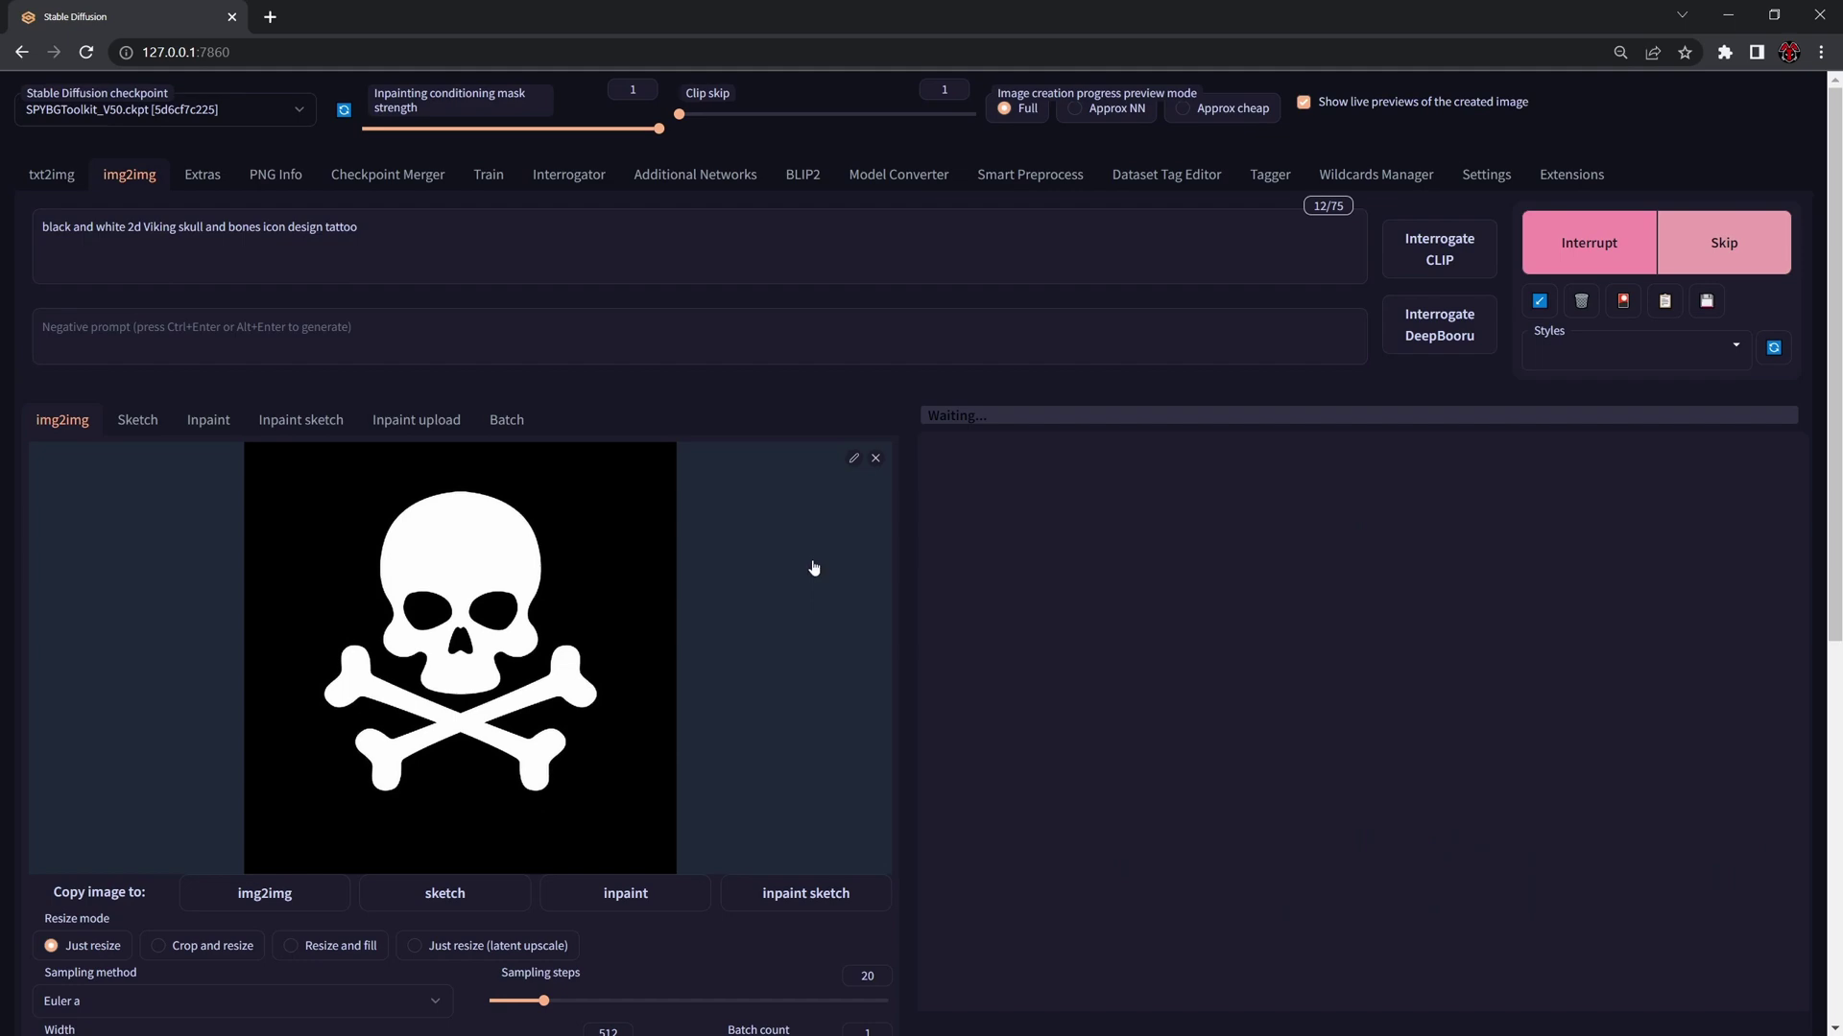
Step: Lower the denoising strength to 0.65 and regenerate
{"action": "scroll", "coordinate": [947, 540], "scroll_direction": "down", "scroll_amount": 3}
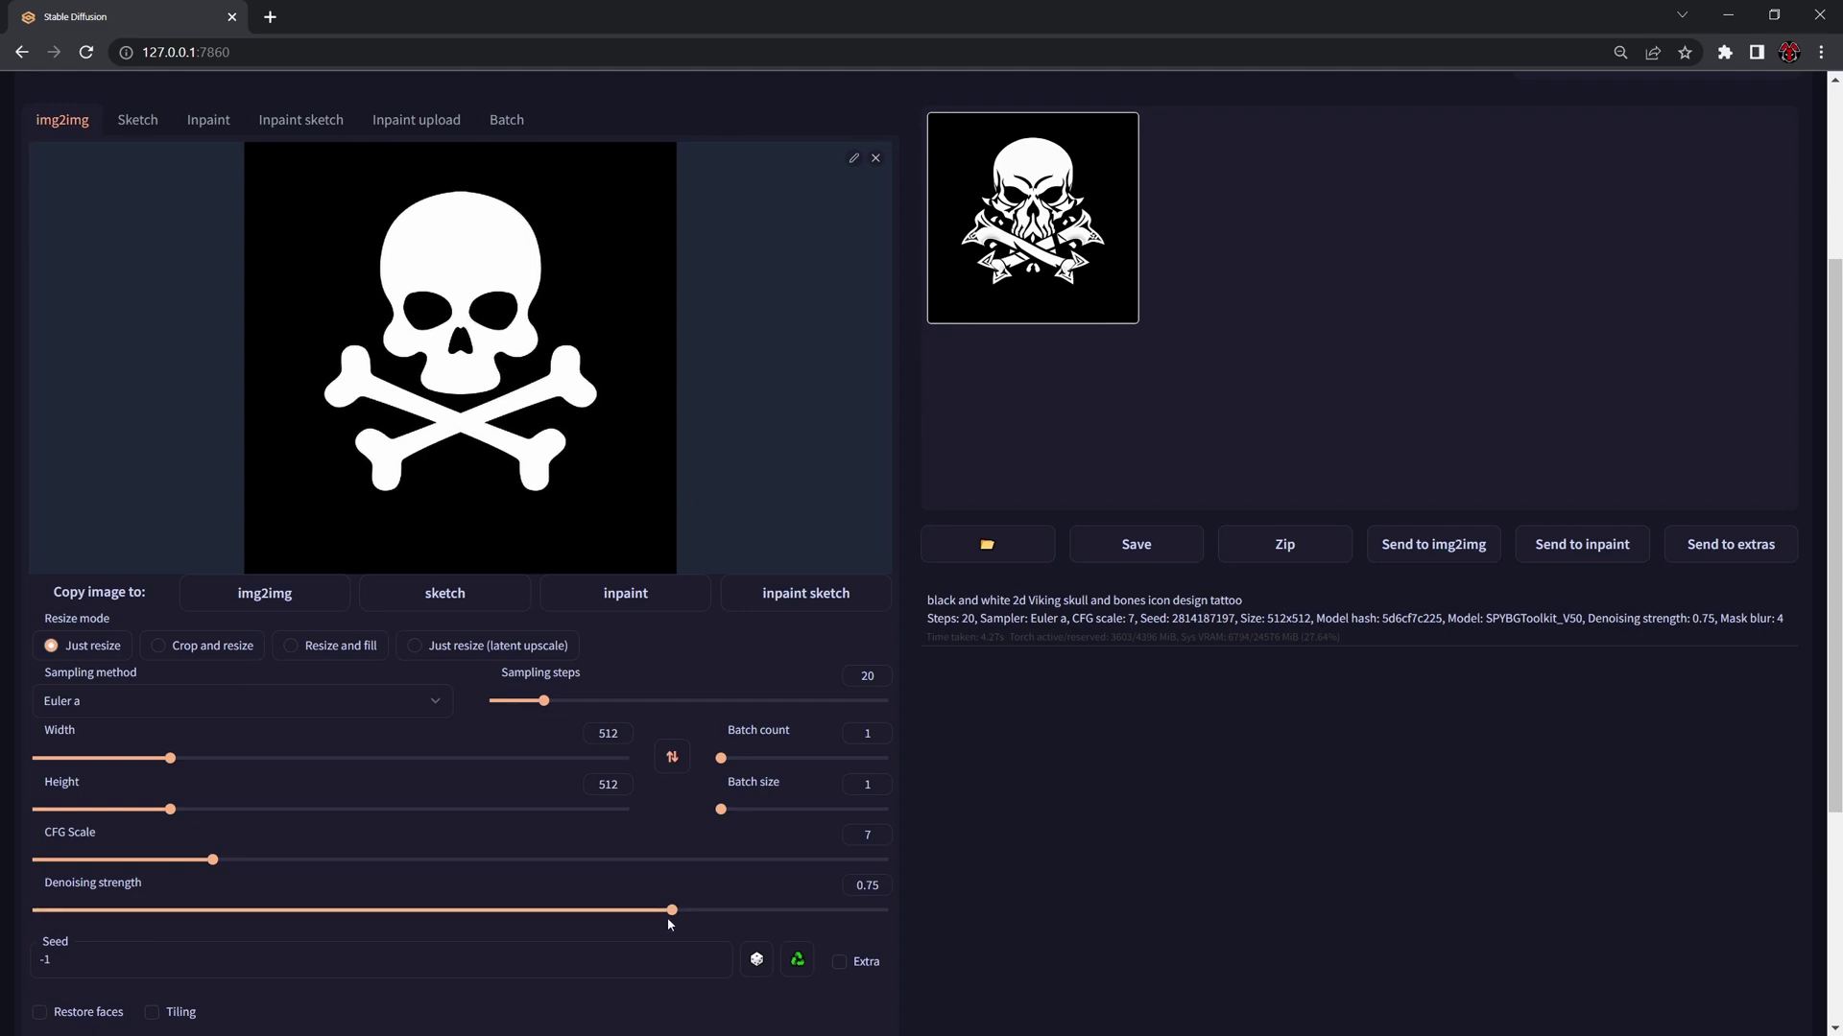
{"action": "left_click_drag", "start_coordinate": [661, 912], "coordinate": [586, 914]}
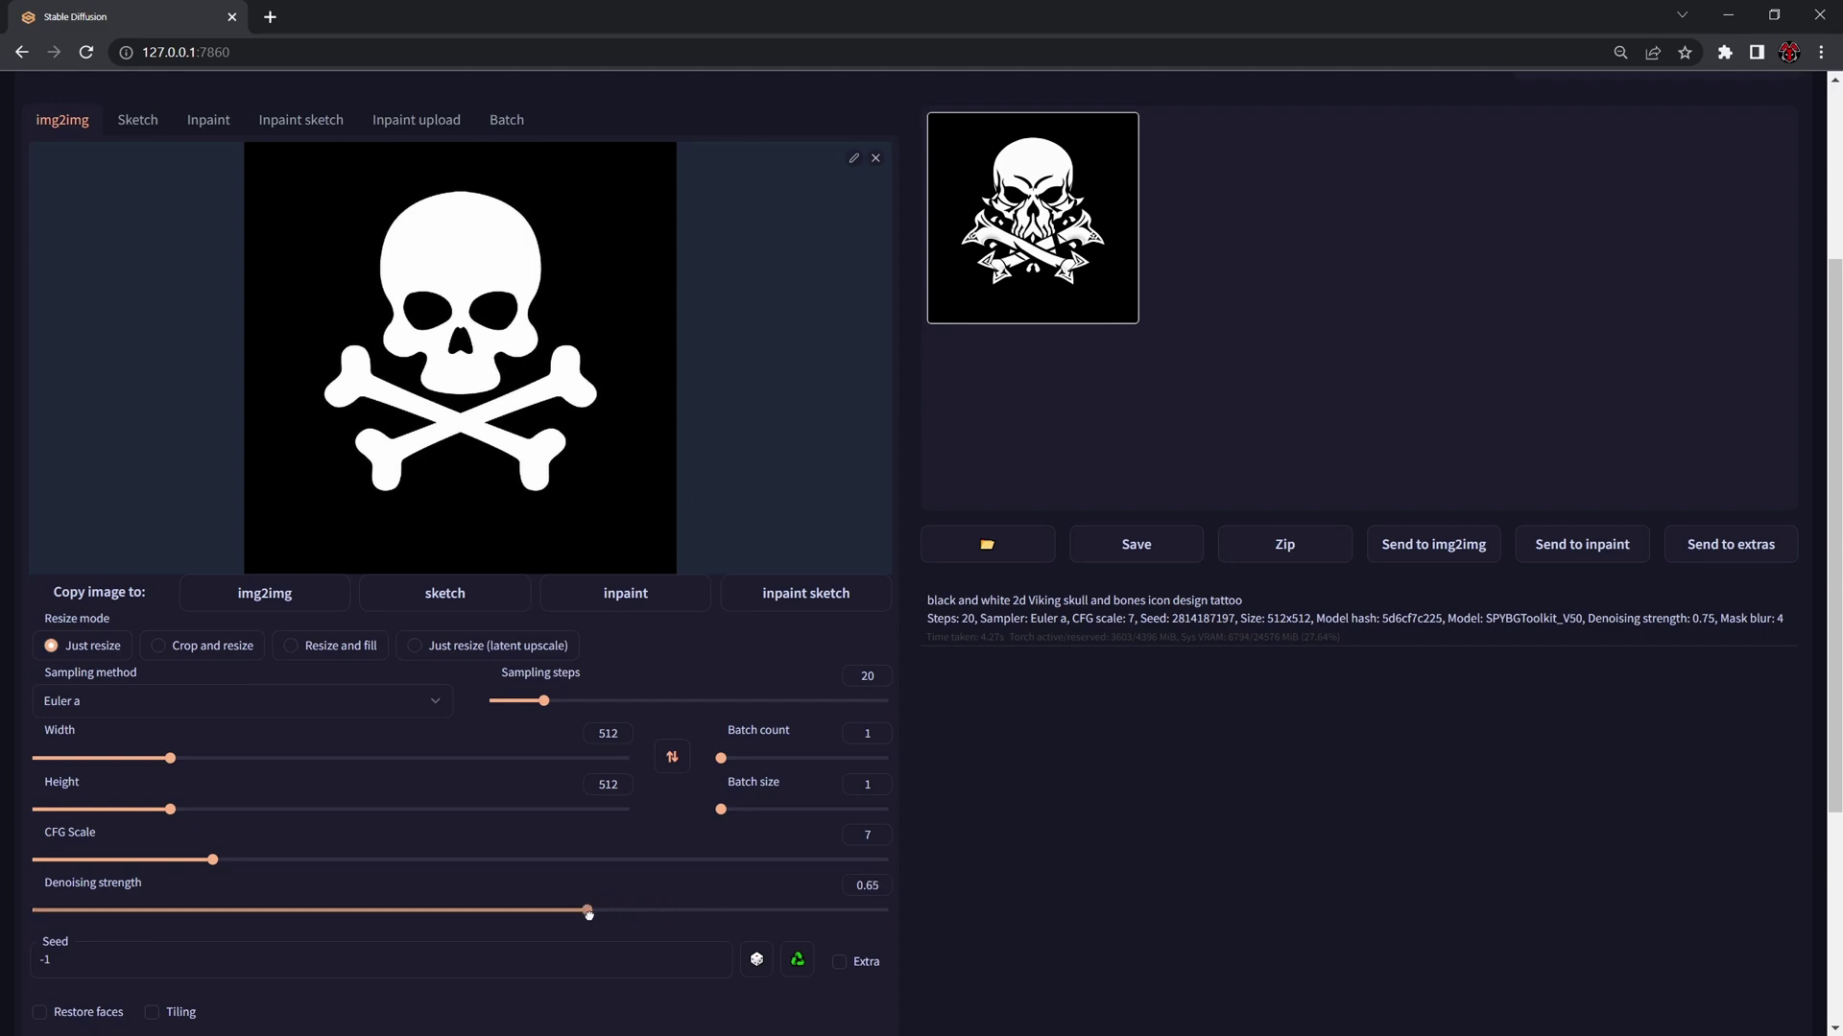
{"action": "scroll", "coordinate": [1646, 245], "scroll_direction": "up", "scroll_amount": 3}
{"action": "left_click", "coordinate": [1647, 245]}
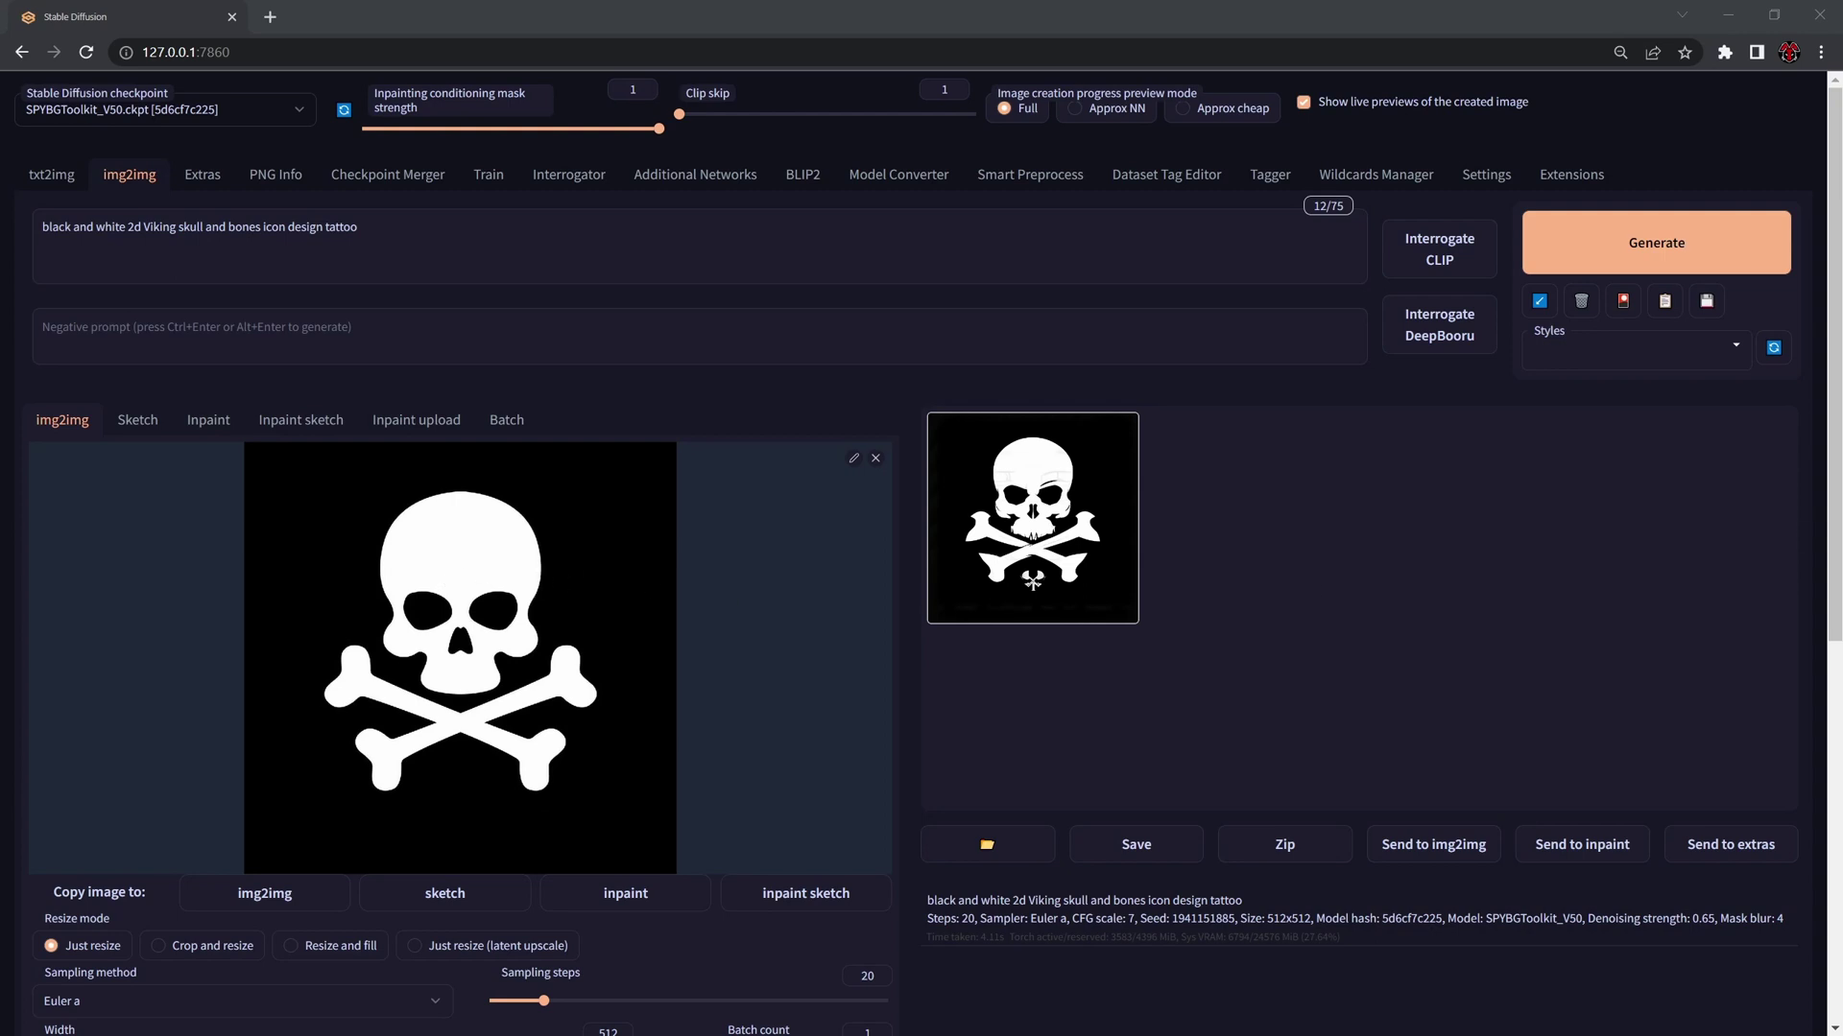
Step: Replace the source with the hatched skull sketch and open the current result in a new browser tab
{"action": "left_click_drag", "start_coordinate": [544, 603], "coordinate": [459, 603]}
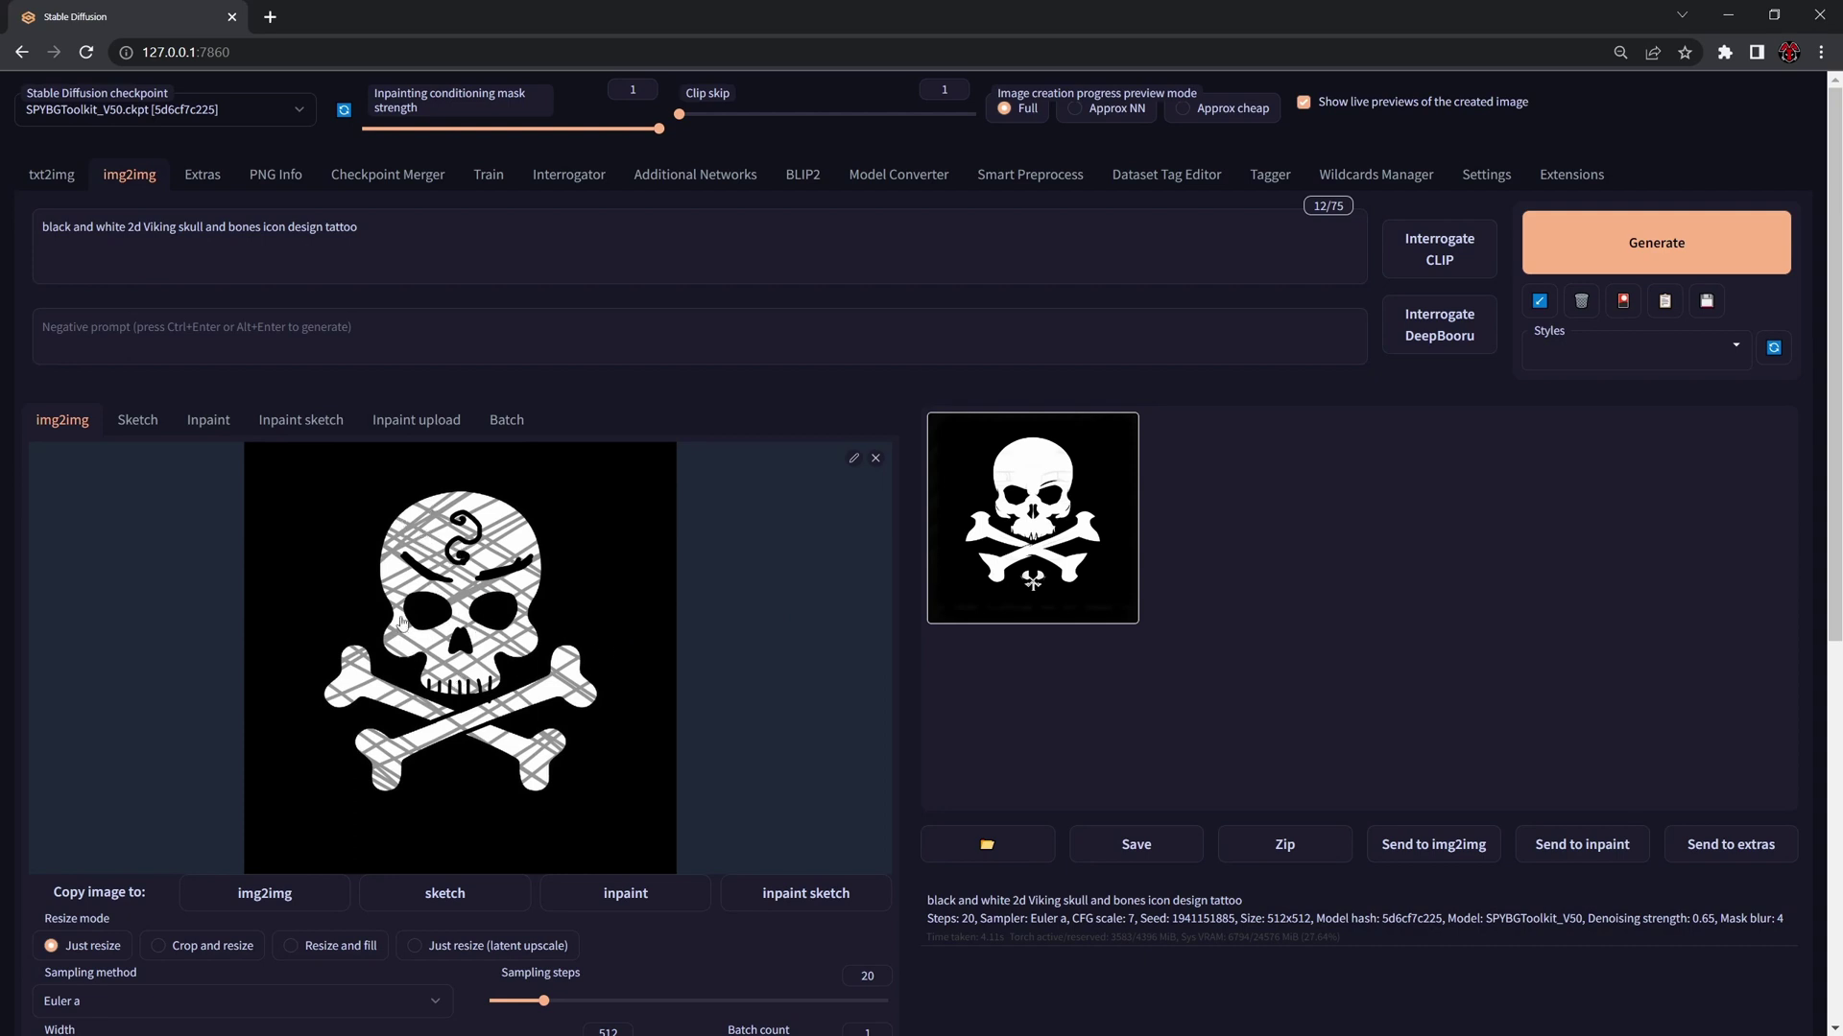
{"action": "scroll", "coordinate": [671, 614], "scroll_direction": "down", "scroll_amount": 2}
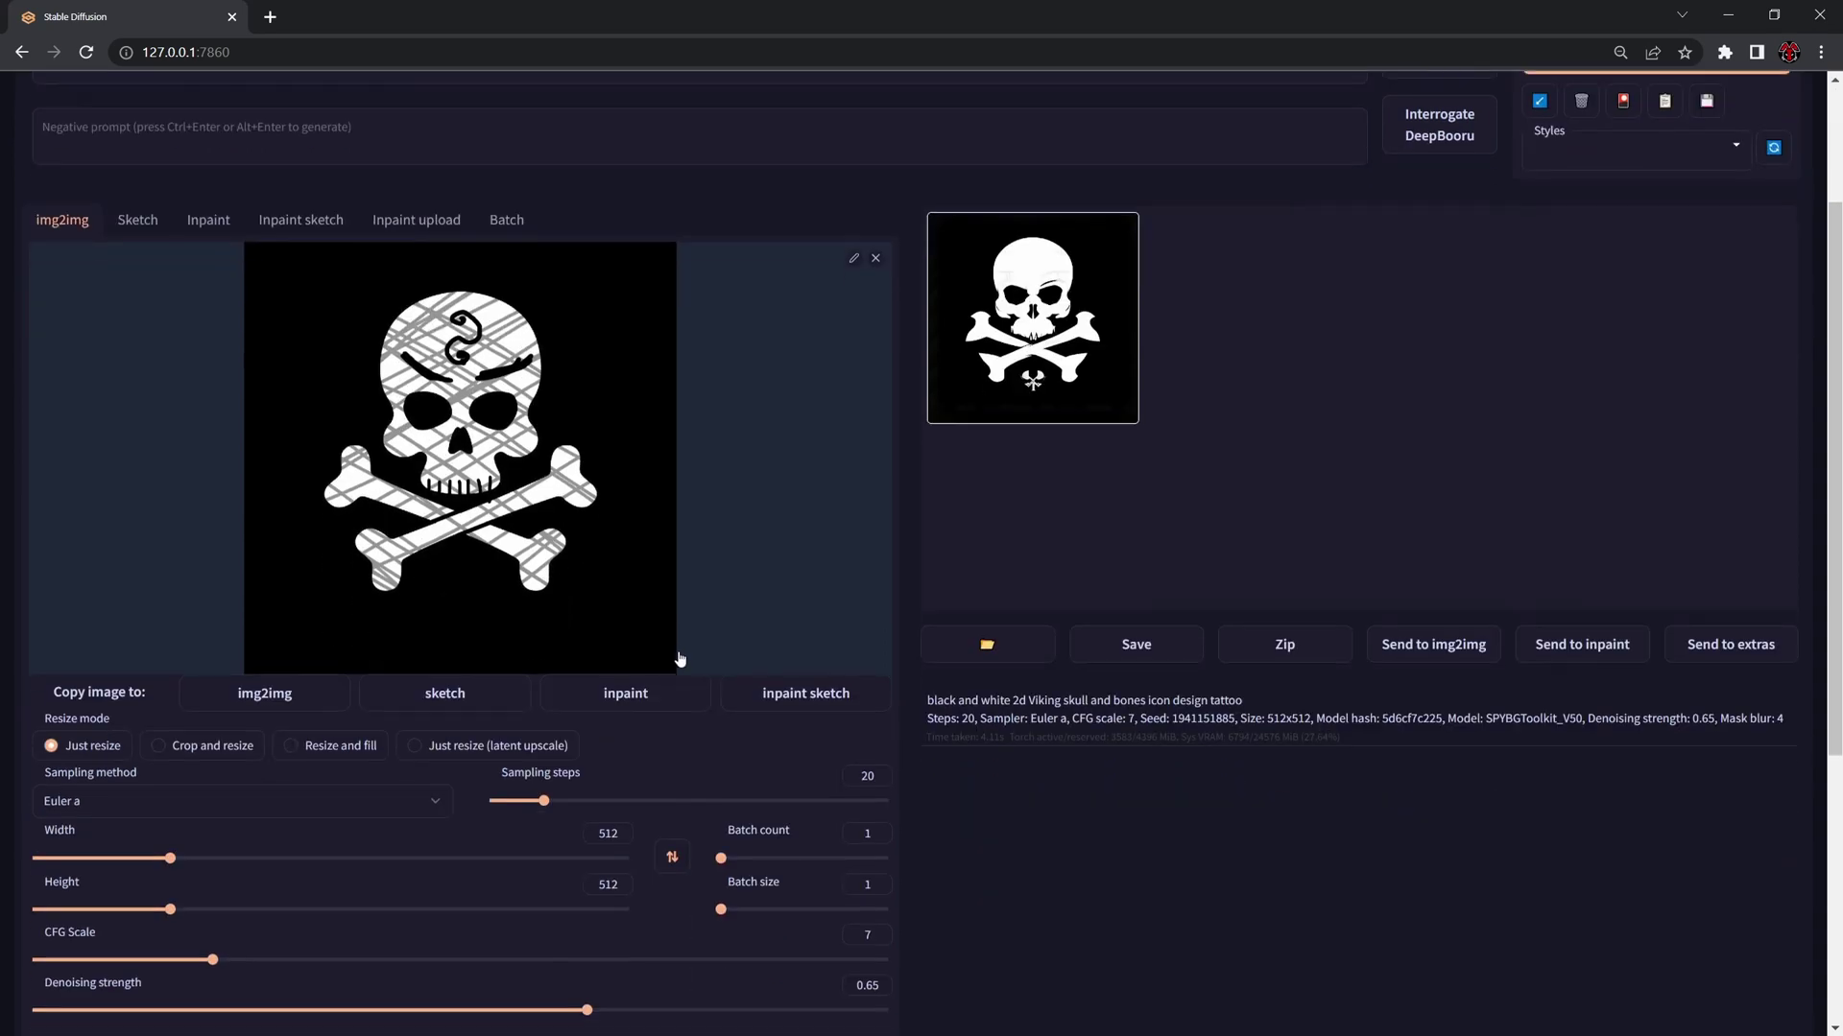
{"action": "left_click", "coordinate": [1075, 366]}
{"action": "right_click", "coordinate": [1330, 372]}
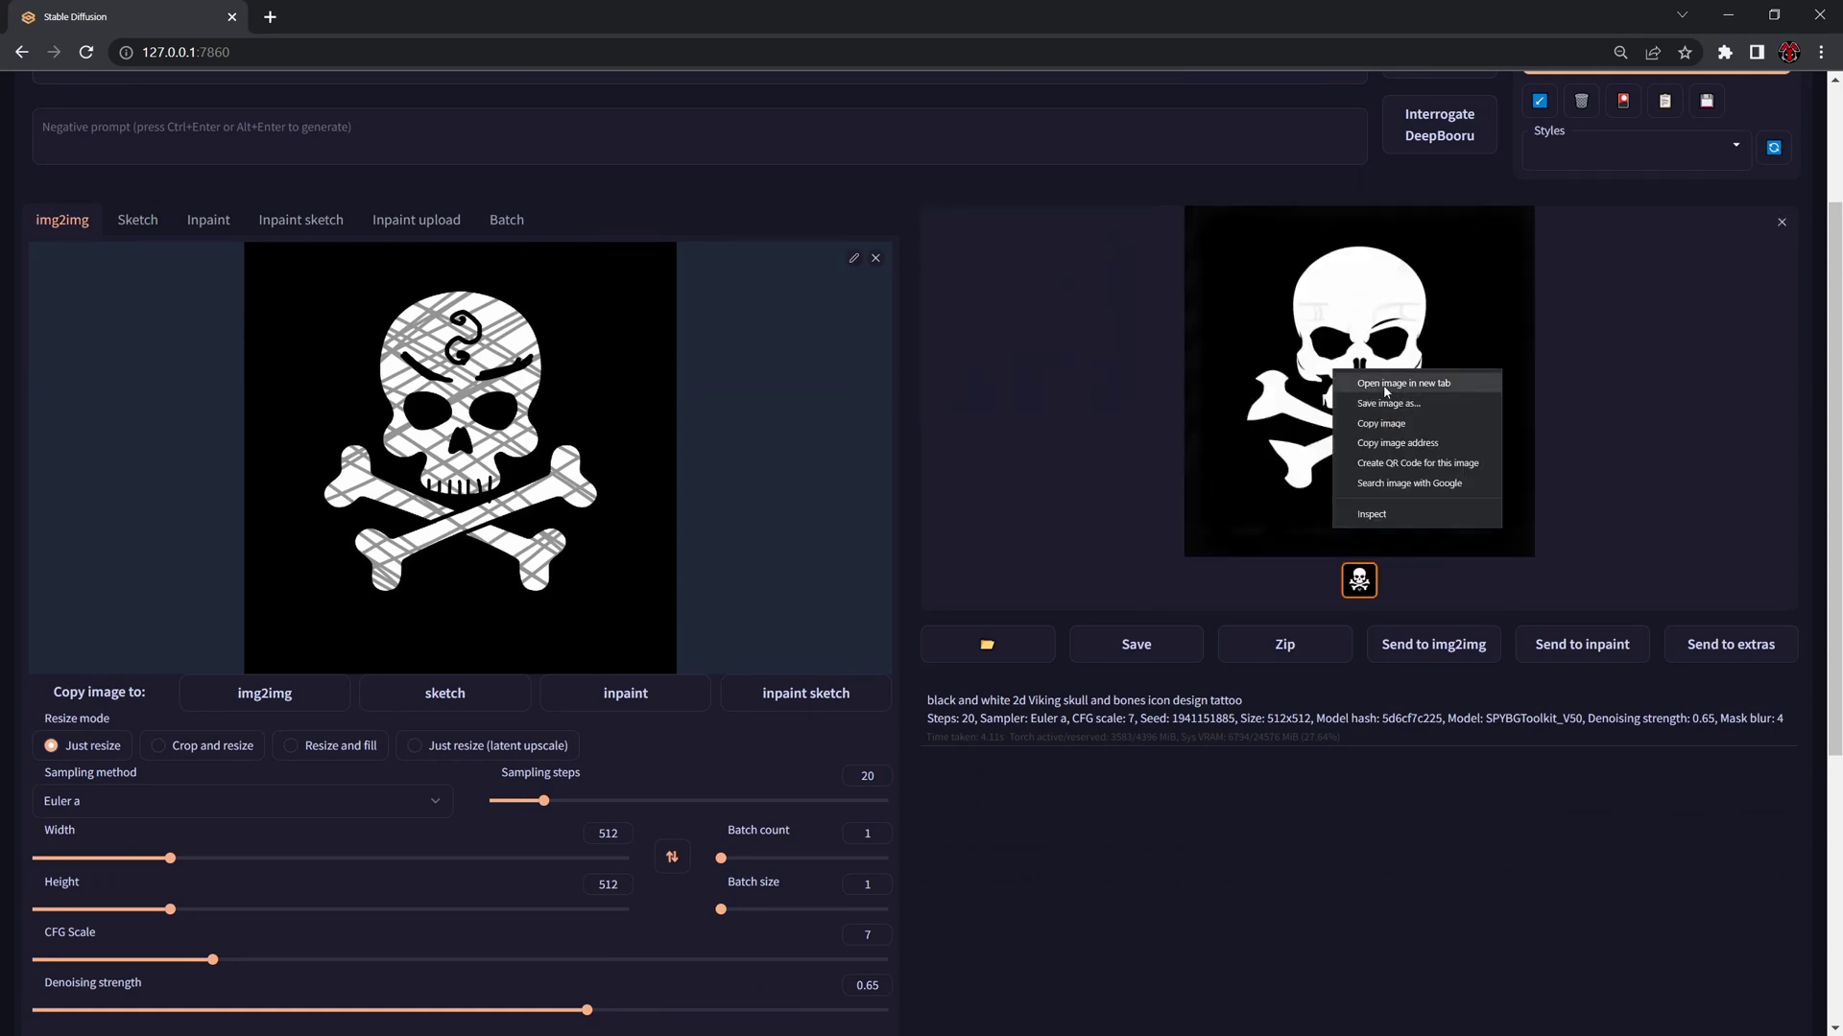
{"action": "left_click", "coordinate": [1382, 381]}
{"action": "scroll", "coordinate": [912, 576], "scroll_direction": "down", "scroll_amount": 3}
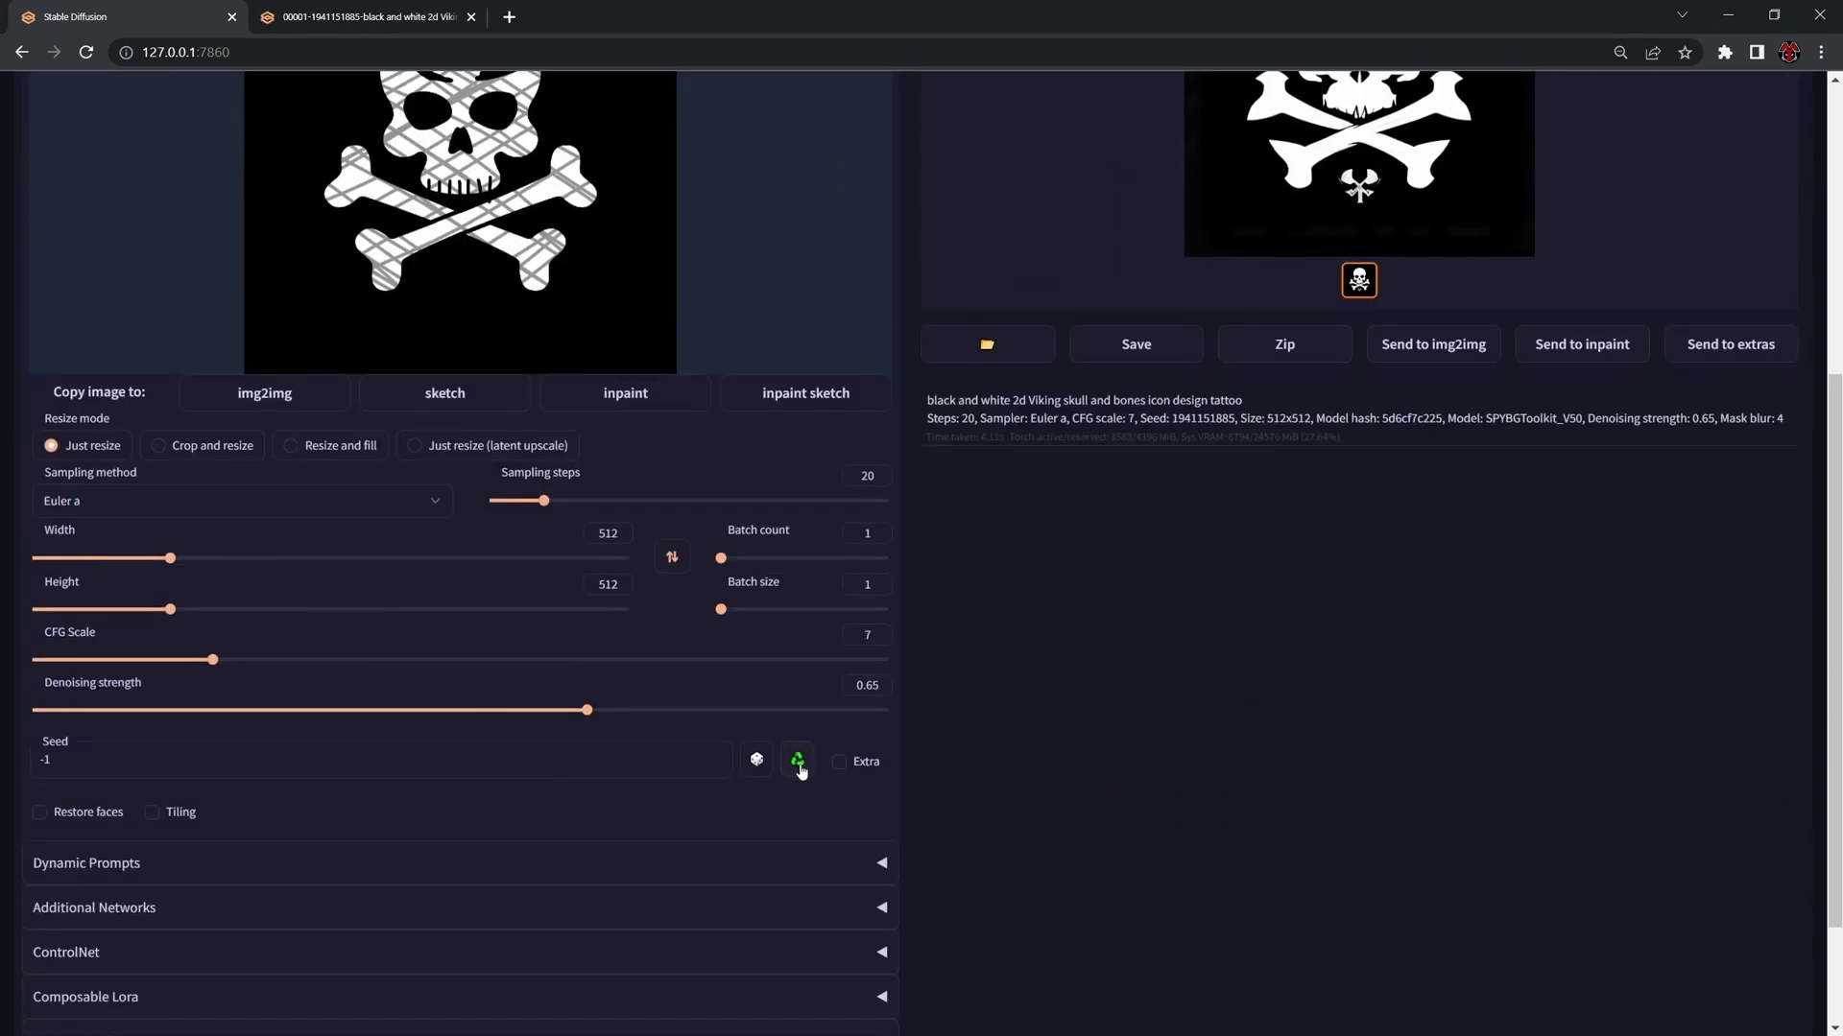
{"action": "left_click", "coordinate": [798, 761]}
{"action": "scroll", "coordinate": [1337, 365], "scroll_direction": "up", "scroll_amount": 3}
{"action": "scroll", "coordinate": [1333, 438], "scroll_direction": "up", "scroll_amount": 3}
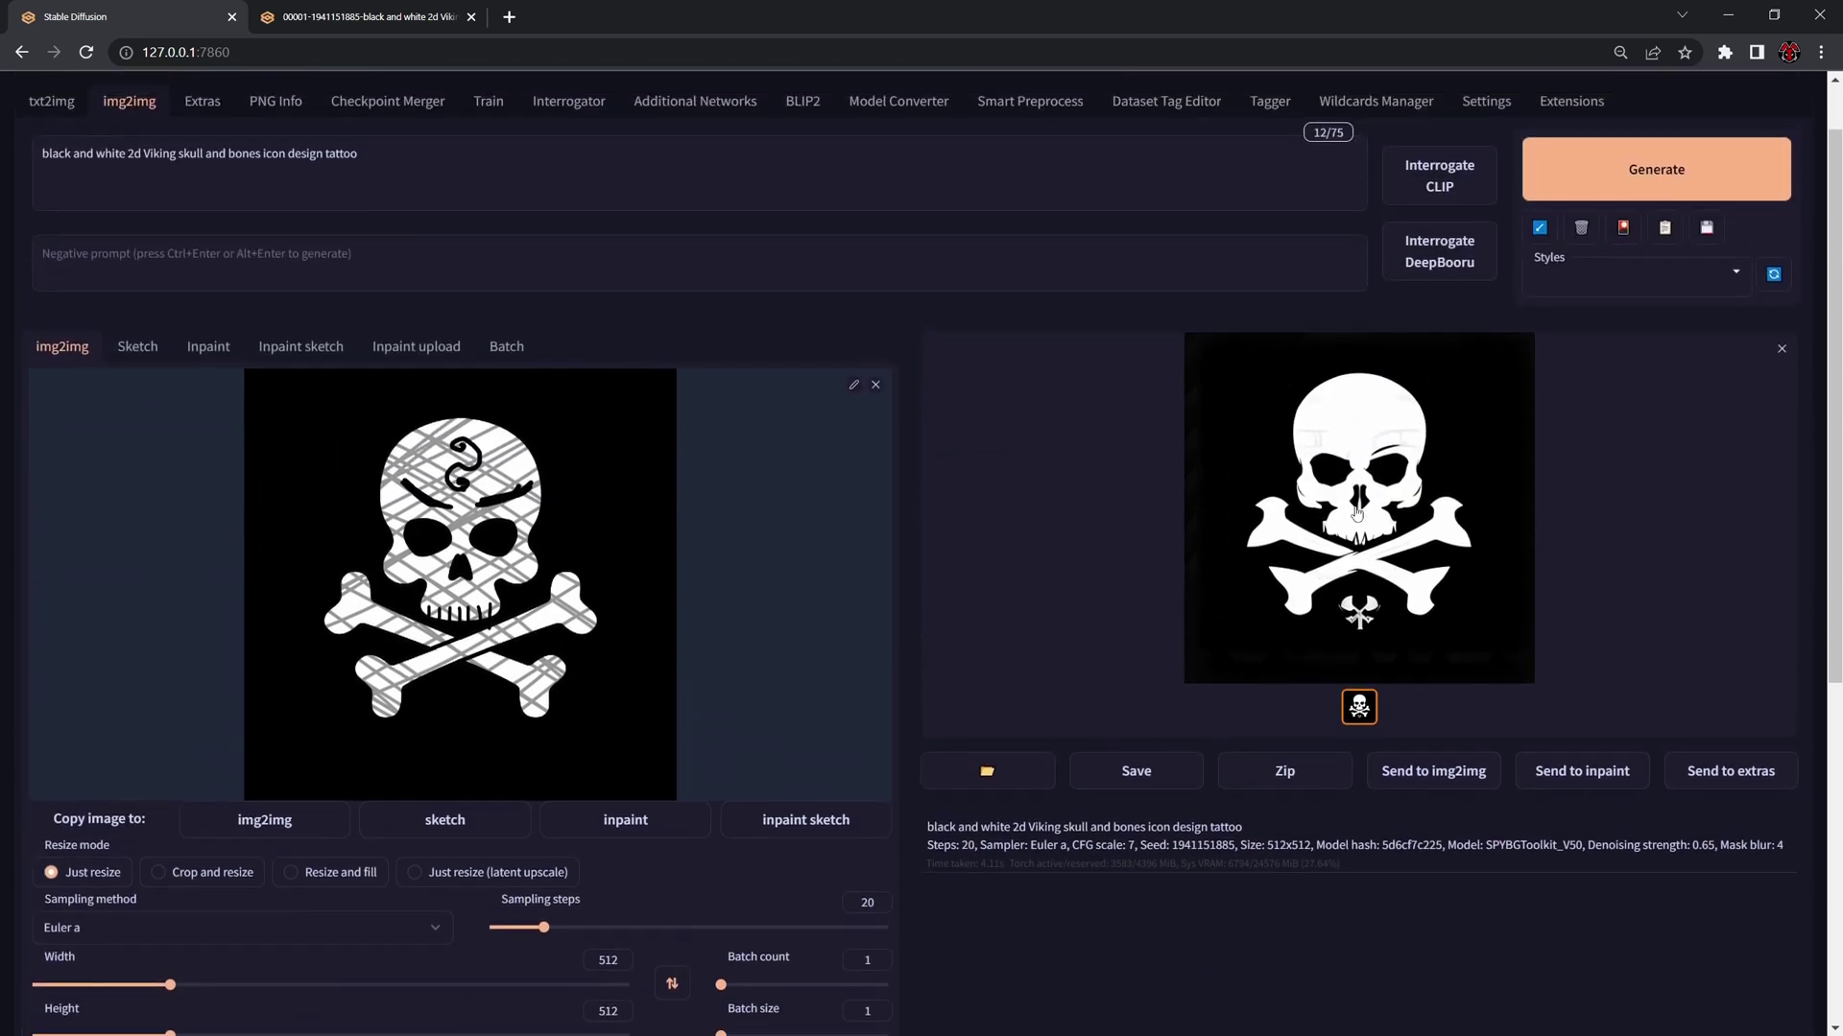
{"action": "left_click", "coordinate": [1584, 245]}
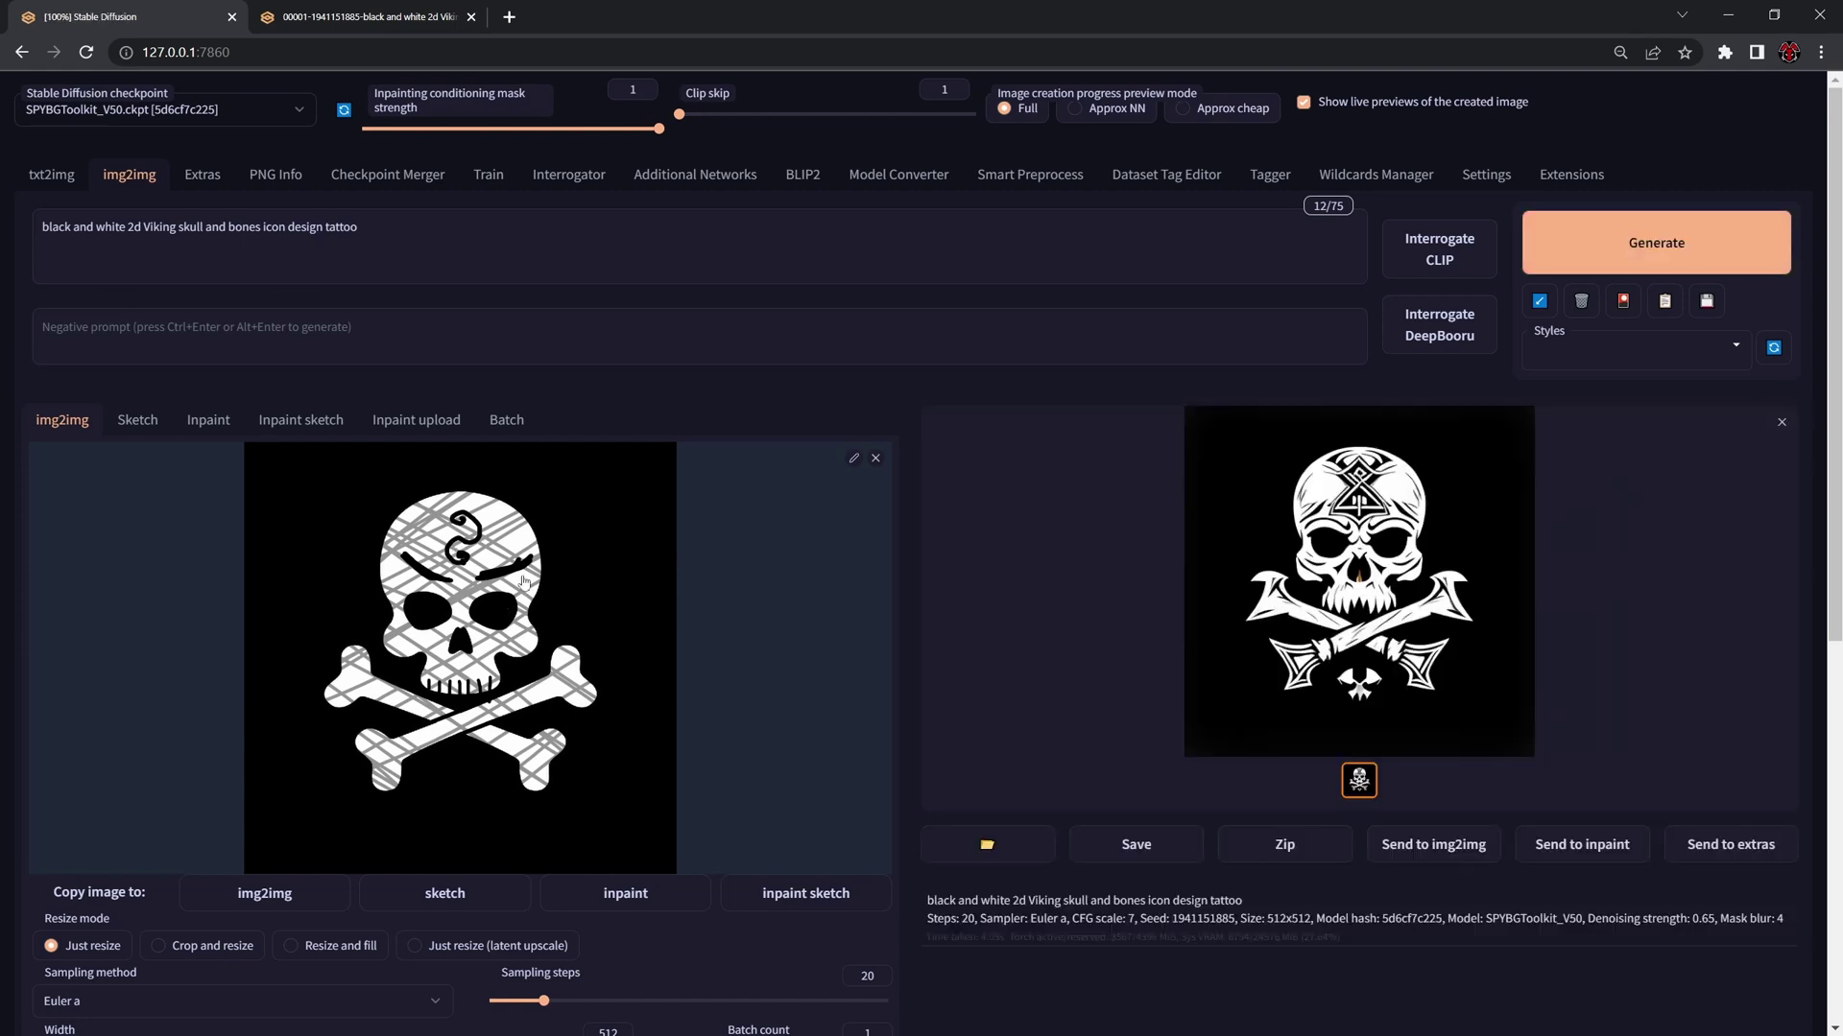
{"action": "right_click", "coordinate": [1332, 560]}
{"action": "left_click", "coordinate": [1382, 574]}
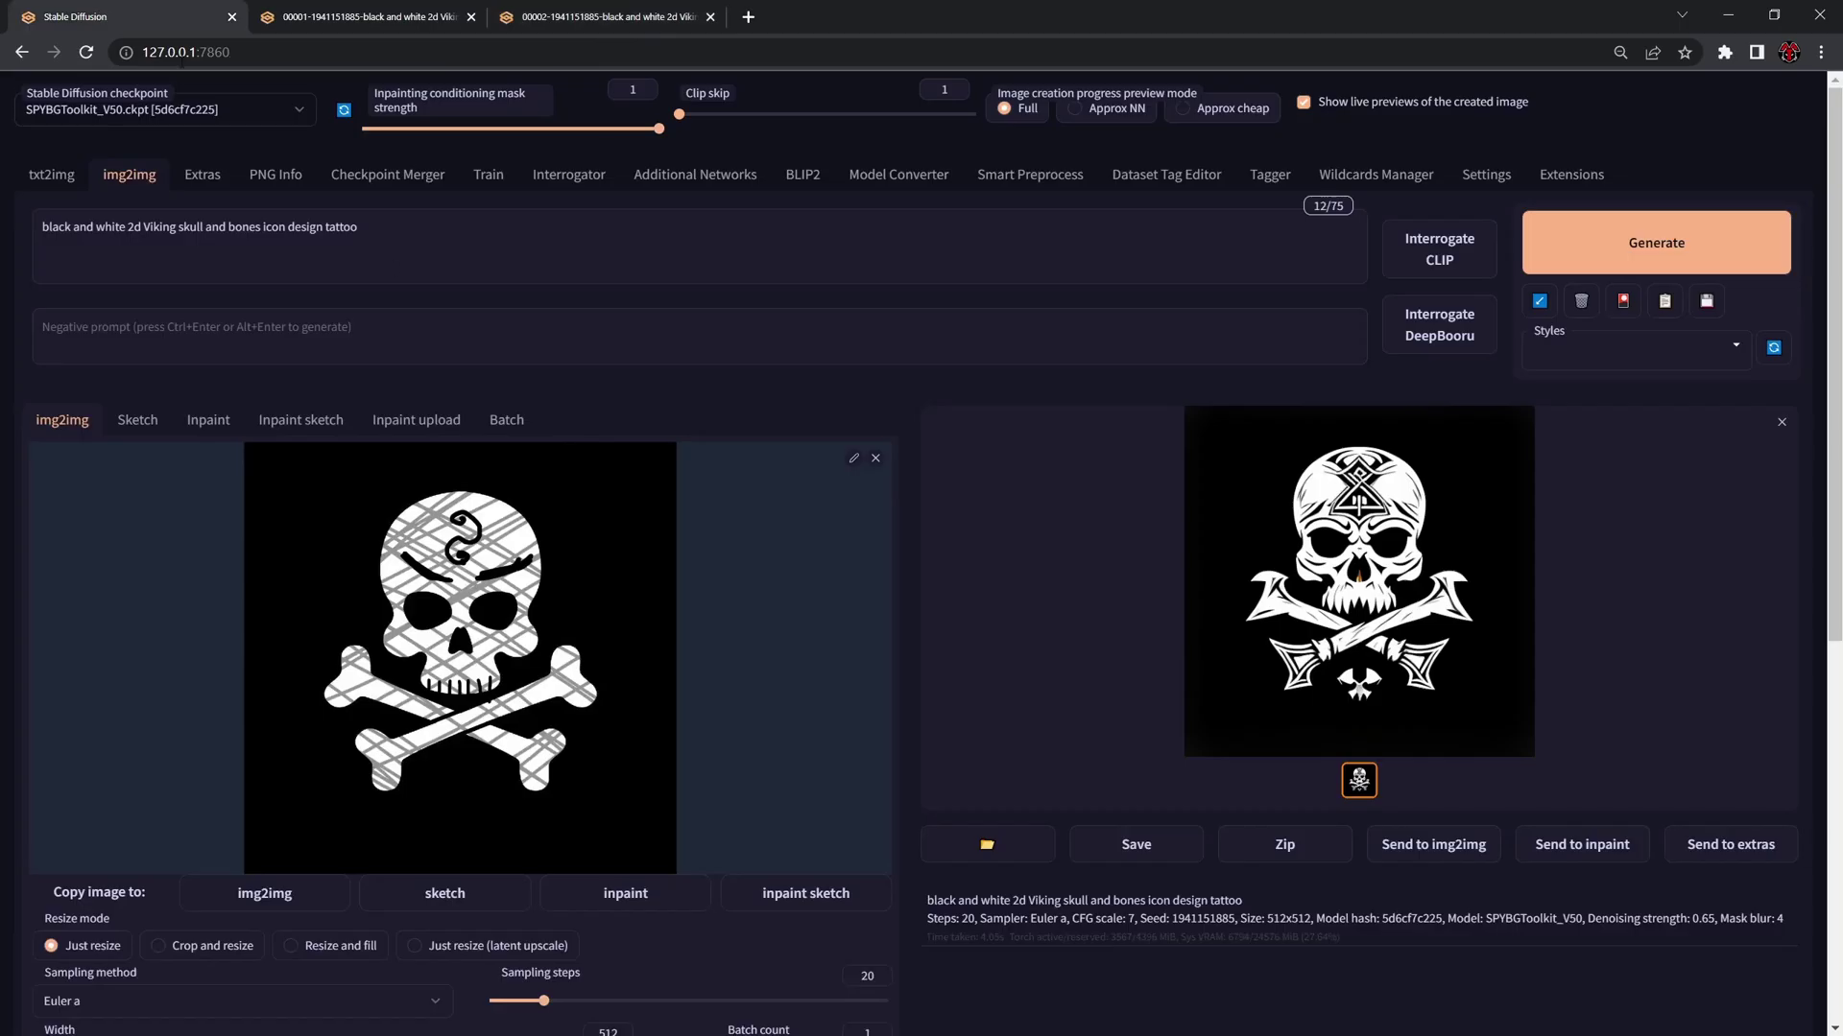
Step: Set the image size to 768 by 768 and generate the Viking skull
{"action": "scroll", "coordinate": [687, 633], "scroll_direction": "down", "scroll_amount": 2}
{"action": "key", "text": "BackSpace"}
{"action": "key", "text": "BackSpace"}
{"action": "key", "text": "BackSpace"}
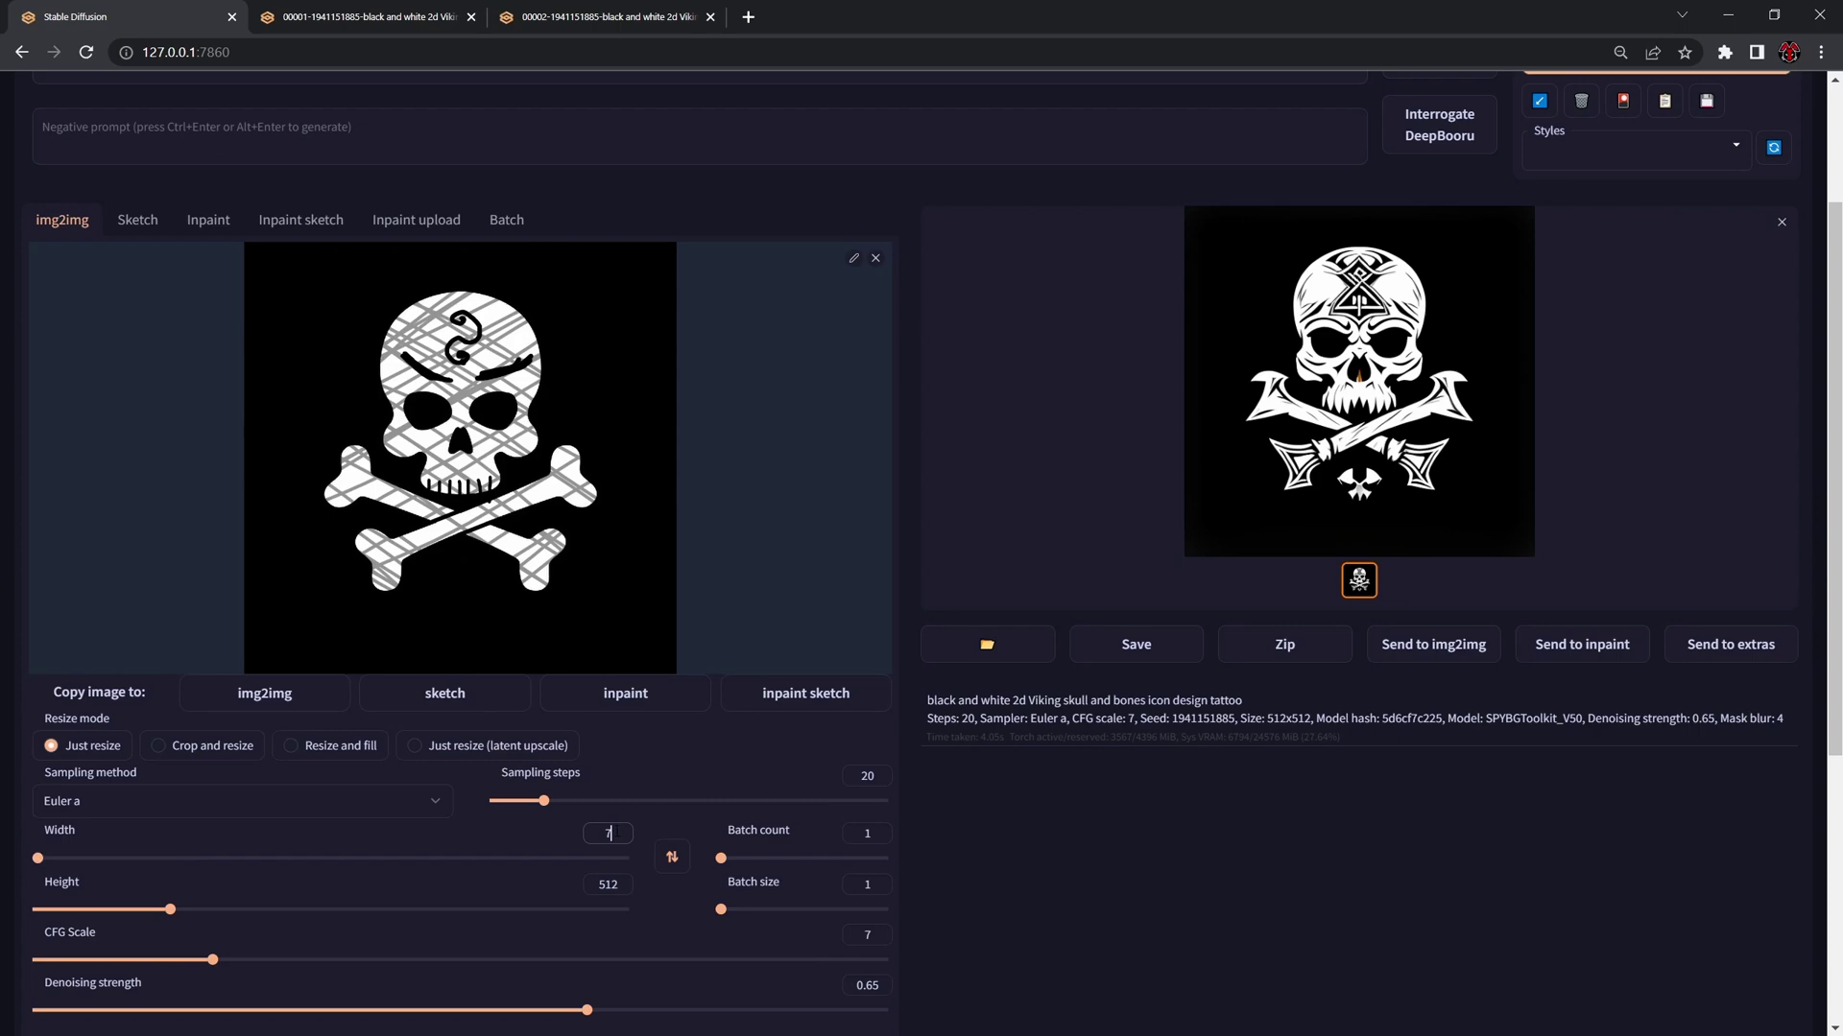
{"action": "type", "text": "768"}
{"action": "key", "text": "Tab"}
{"action": "type", "text": "768"}
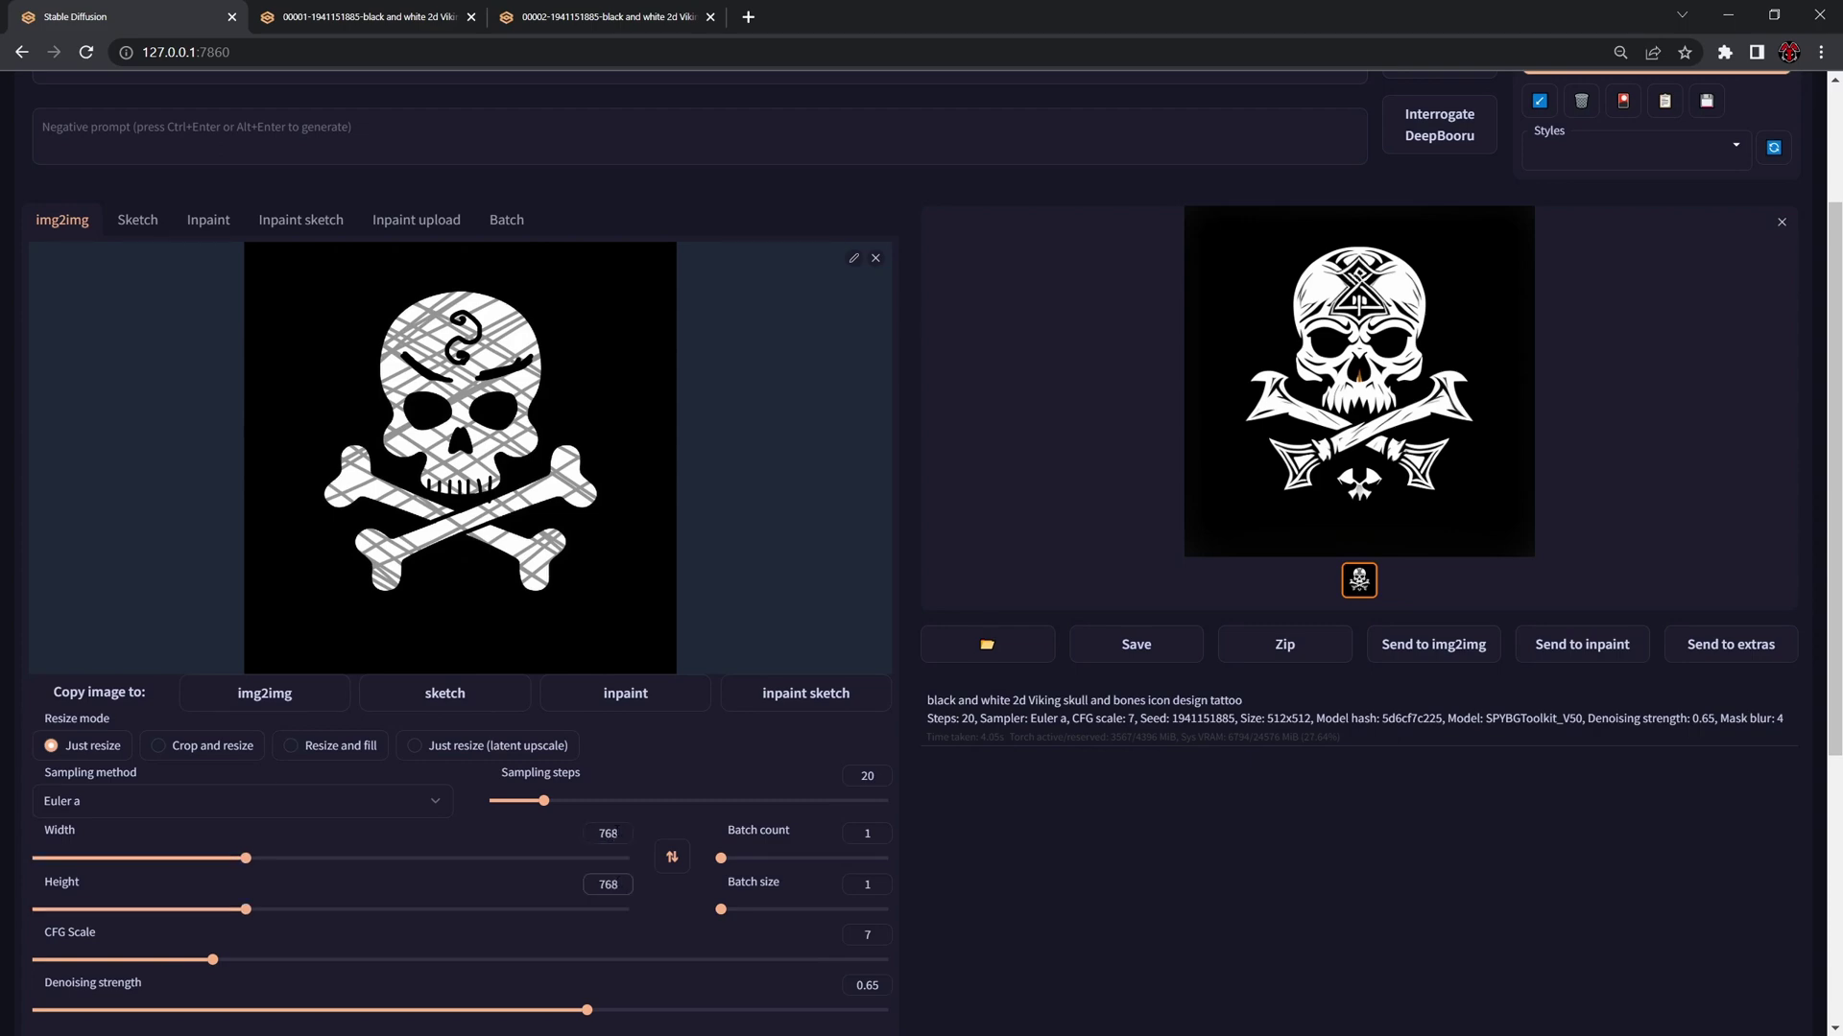
{"action": "type", "text": "12"}
{"action": "scroll", "coordinate": [1224, 889], "scroll_direction": "up", "scroll_amount": 2}
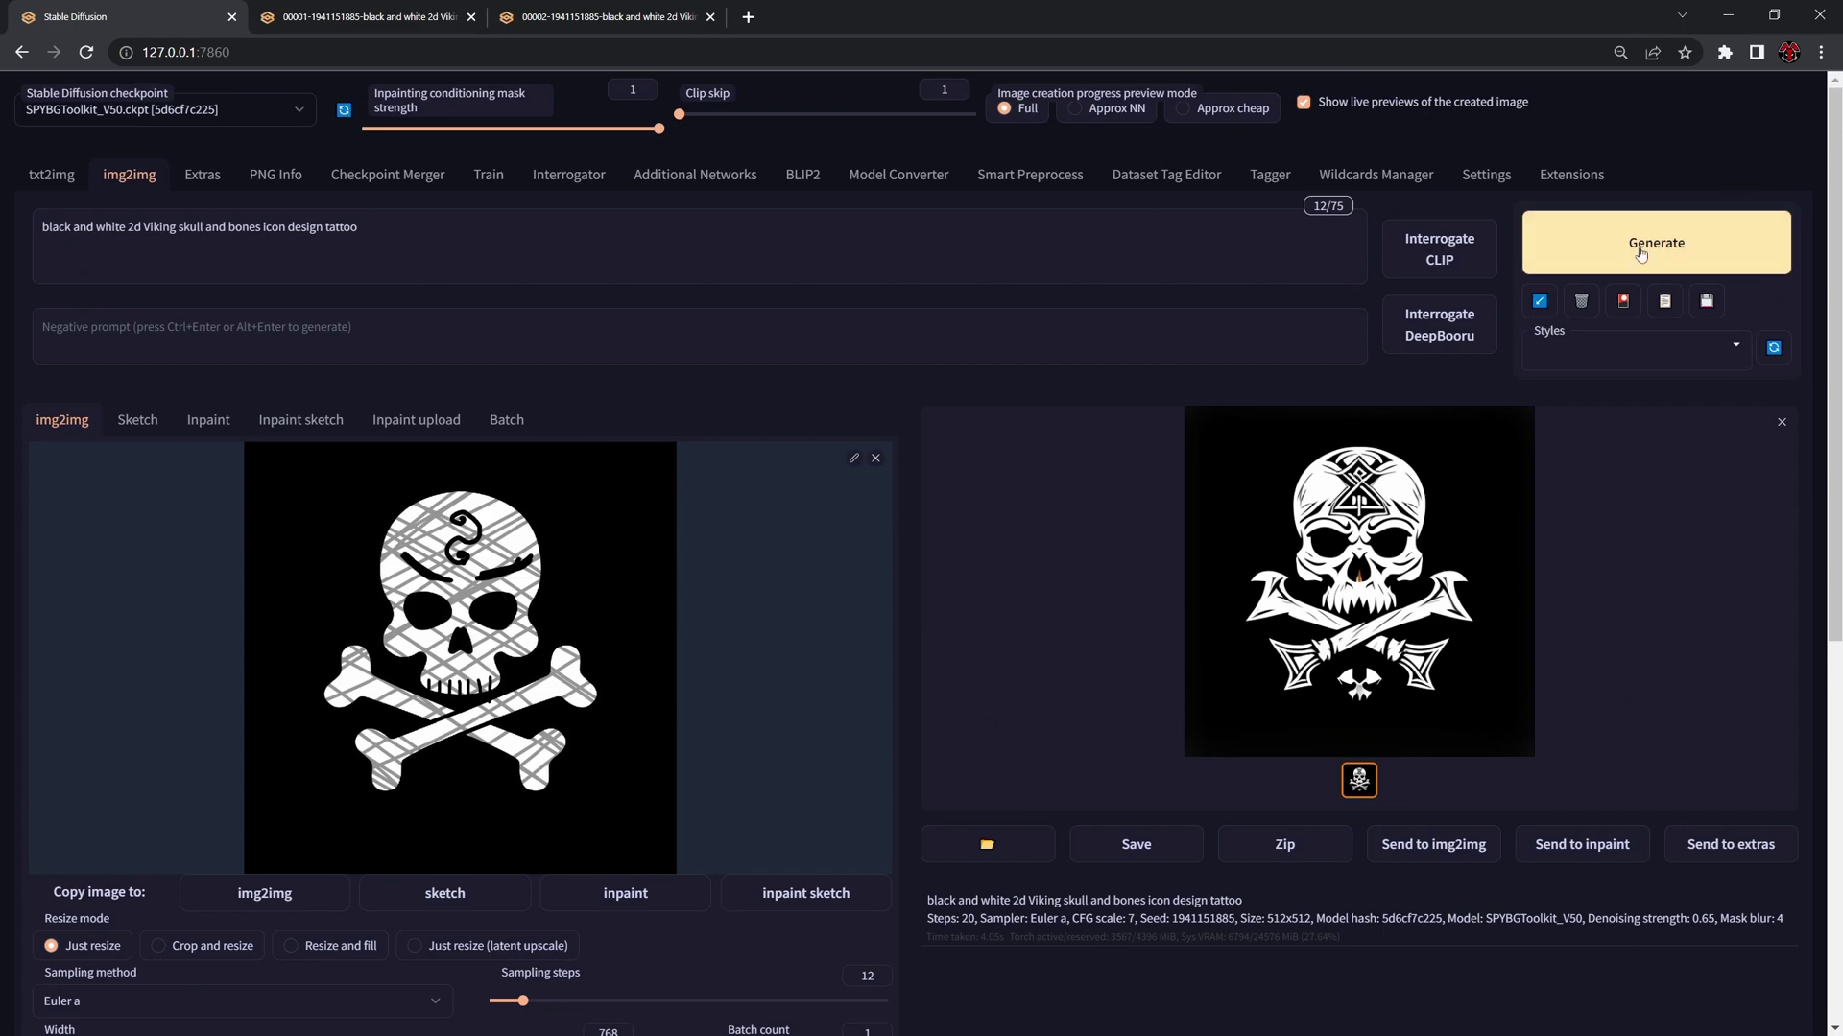
{"action": "left_click", "coordinate": [1637, 248]}
Step: Set the seed to -1 (random) and raise the denoising strength to 0.74
{"action": "scroll", "coordinate": [1311, 605], "scroll_direction": "down", "scroll_amount": 1}
{"action": "scroll", "coordinate": [1311, 604], "scroll_direction": "down", "scroll_amount": 3}
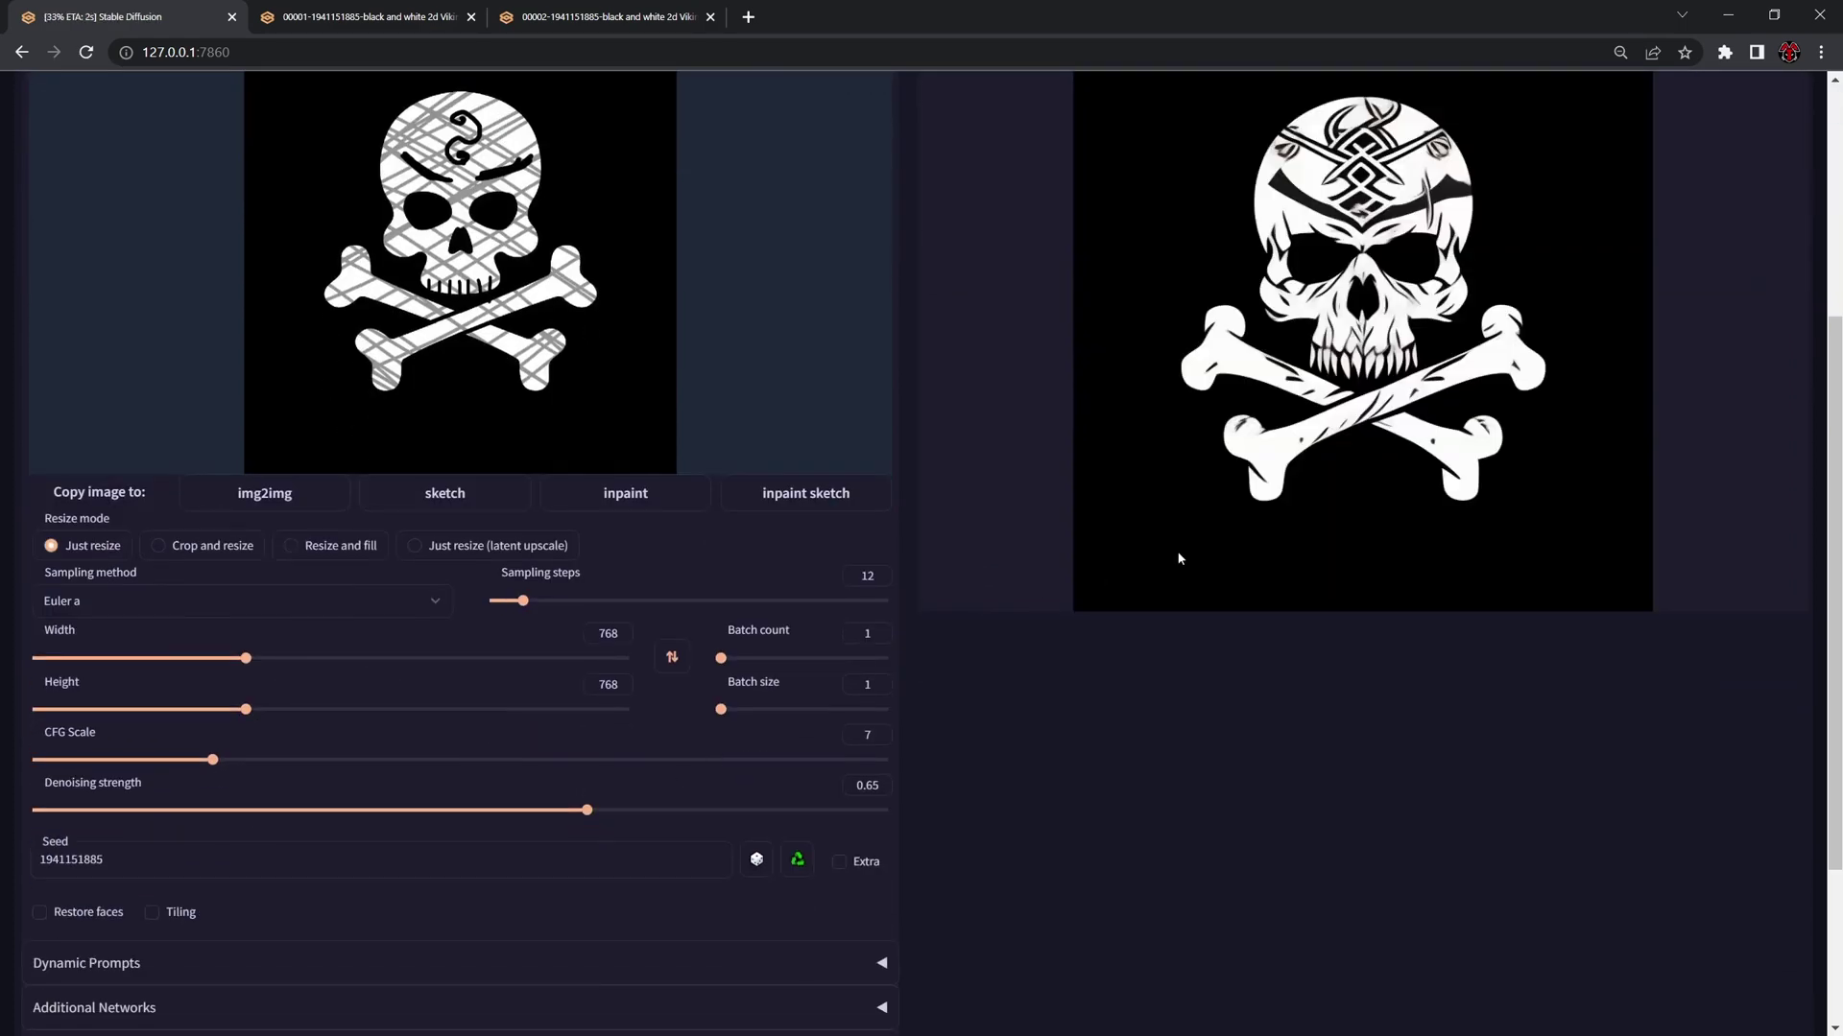
{"action": "scroll", "coordinate": [1177, 556], "scroll_direction": "up", "scroll_amount": 1}
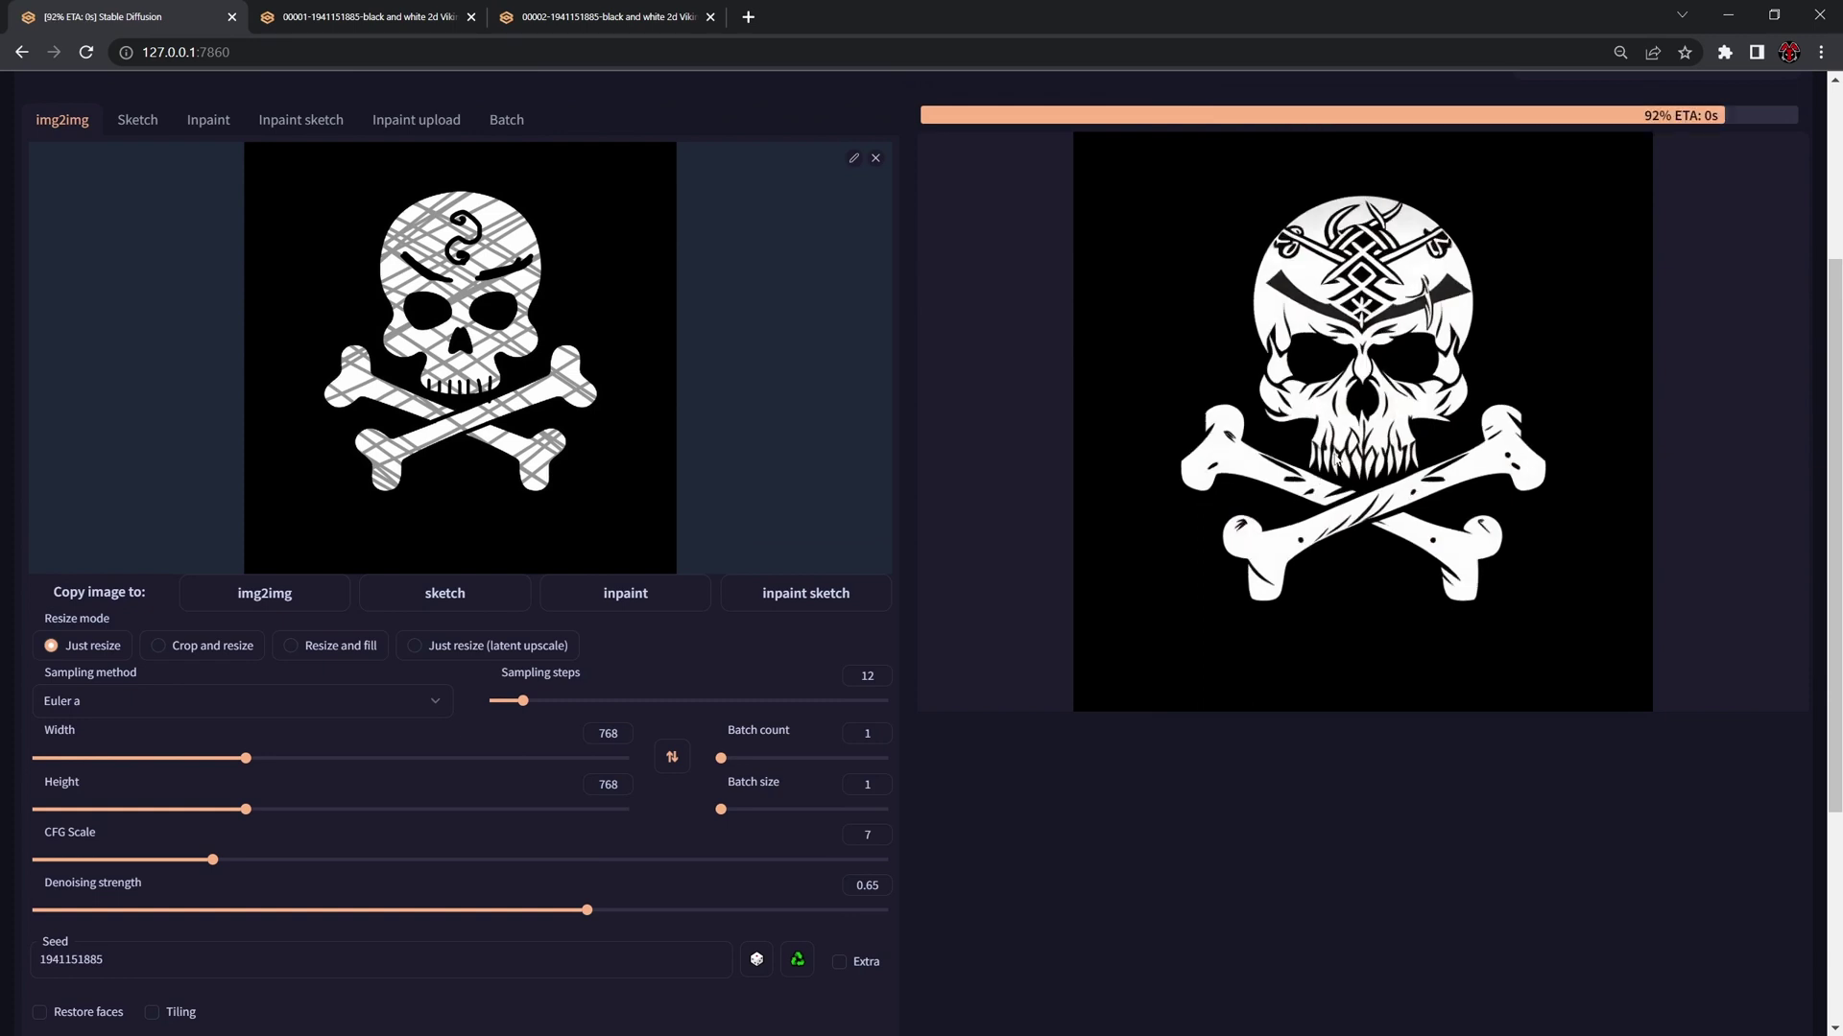
{"action": "scroll", "coordinate": [1315, 475], "scroll_direction": "up", "scroll_amount": 1}
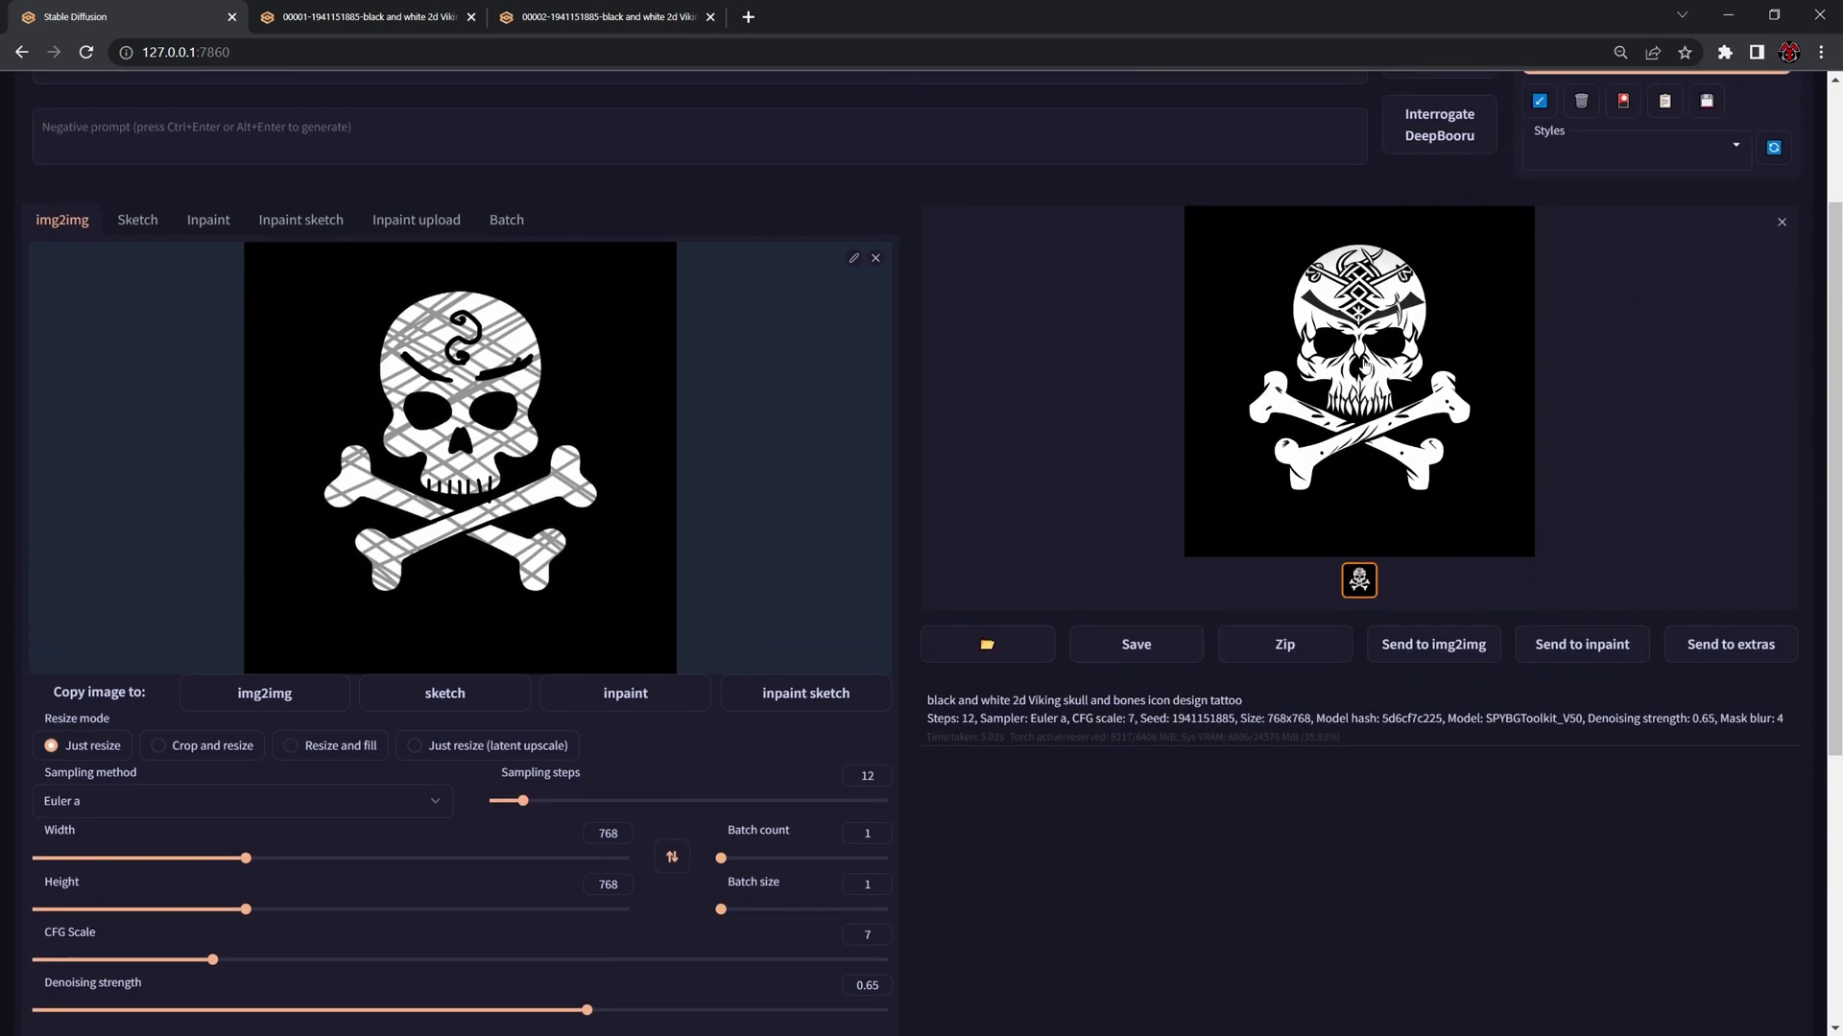
{"action": "scroll", "coordinate": [832, 675], "scroll_direction": "down", "scroll_amount": 2}
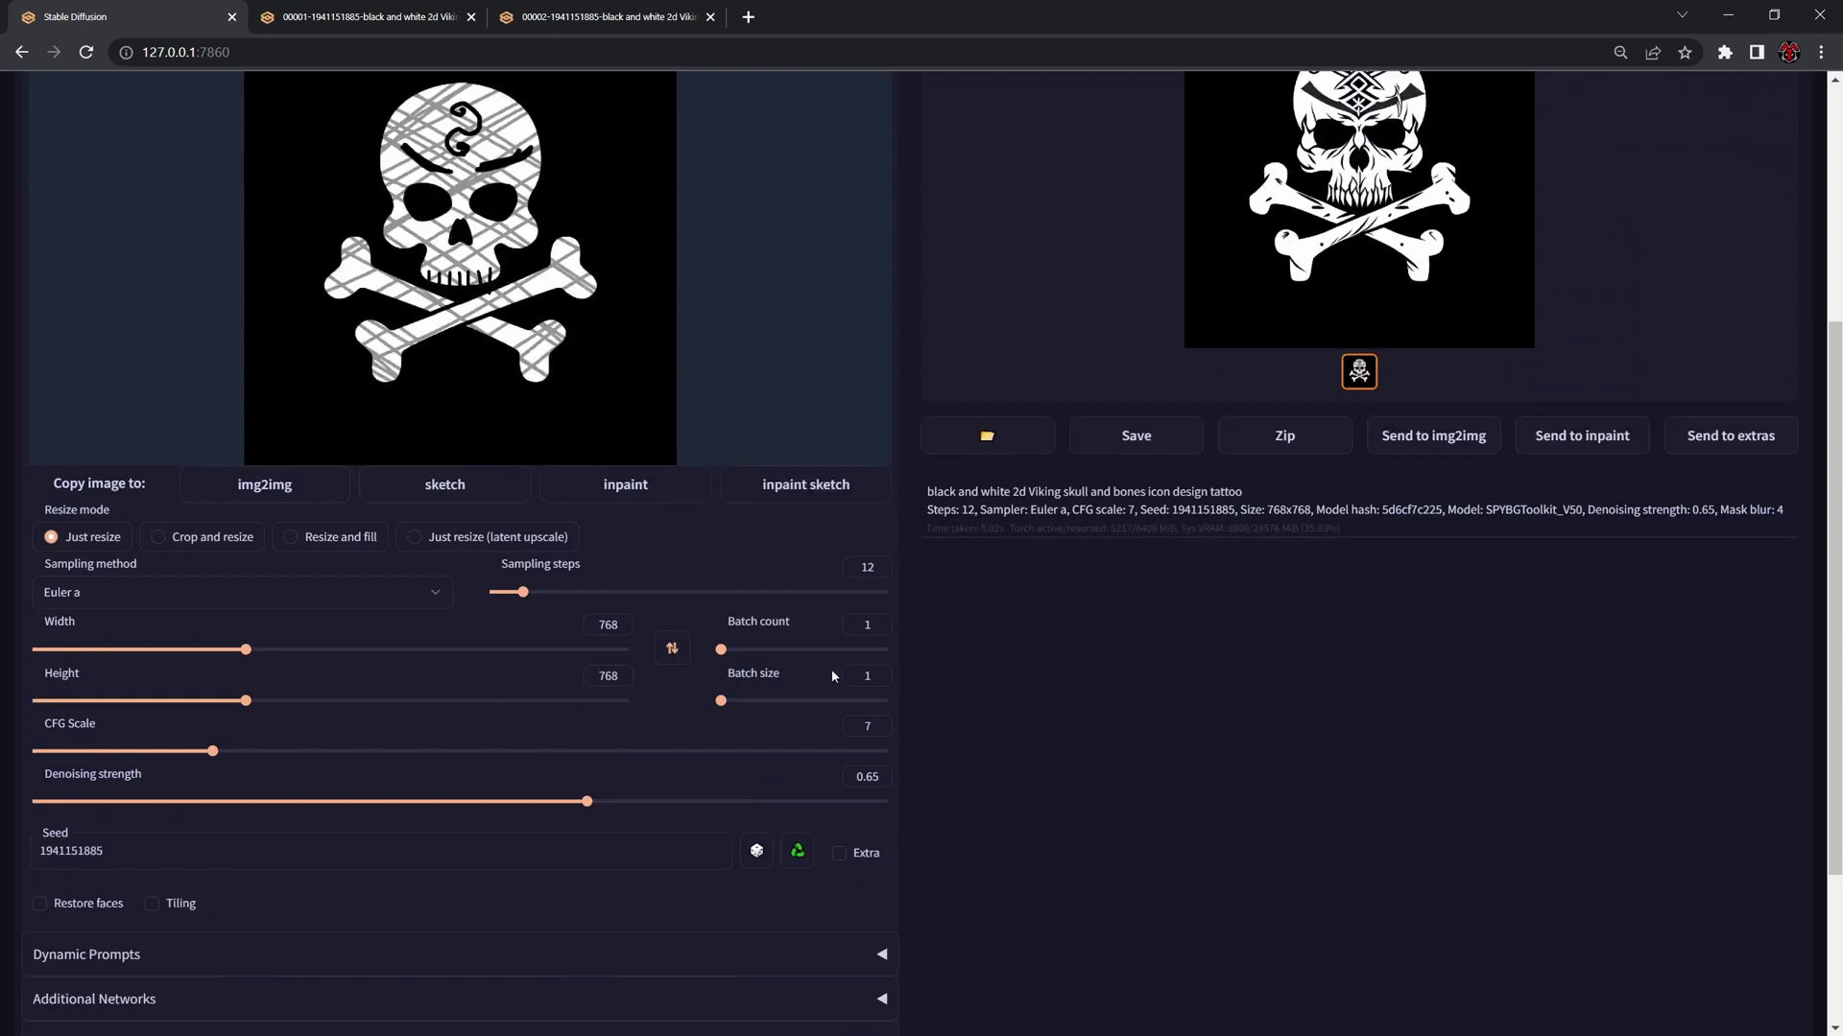
{"action": "scroll", "coordinate": [831, 675], "scroll_direction": "down", "scroll_amount": 1}
{"action": "left_click", "coordinate": [756, 759]}
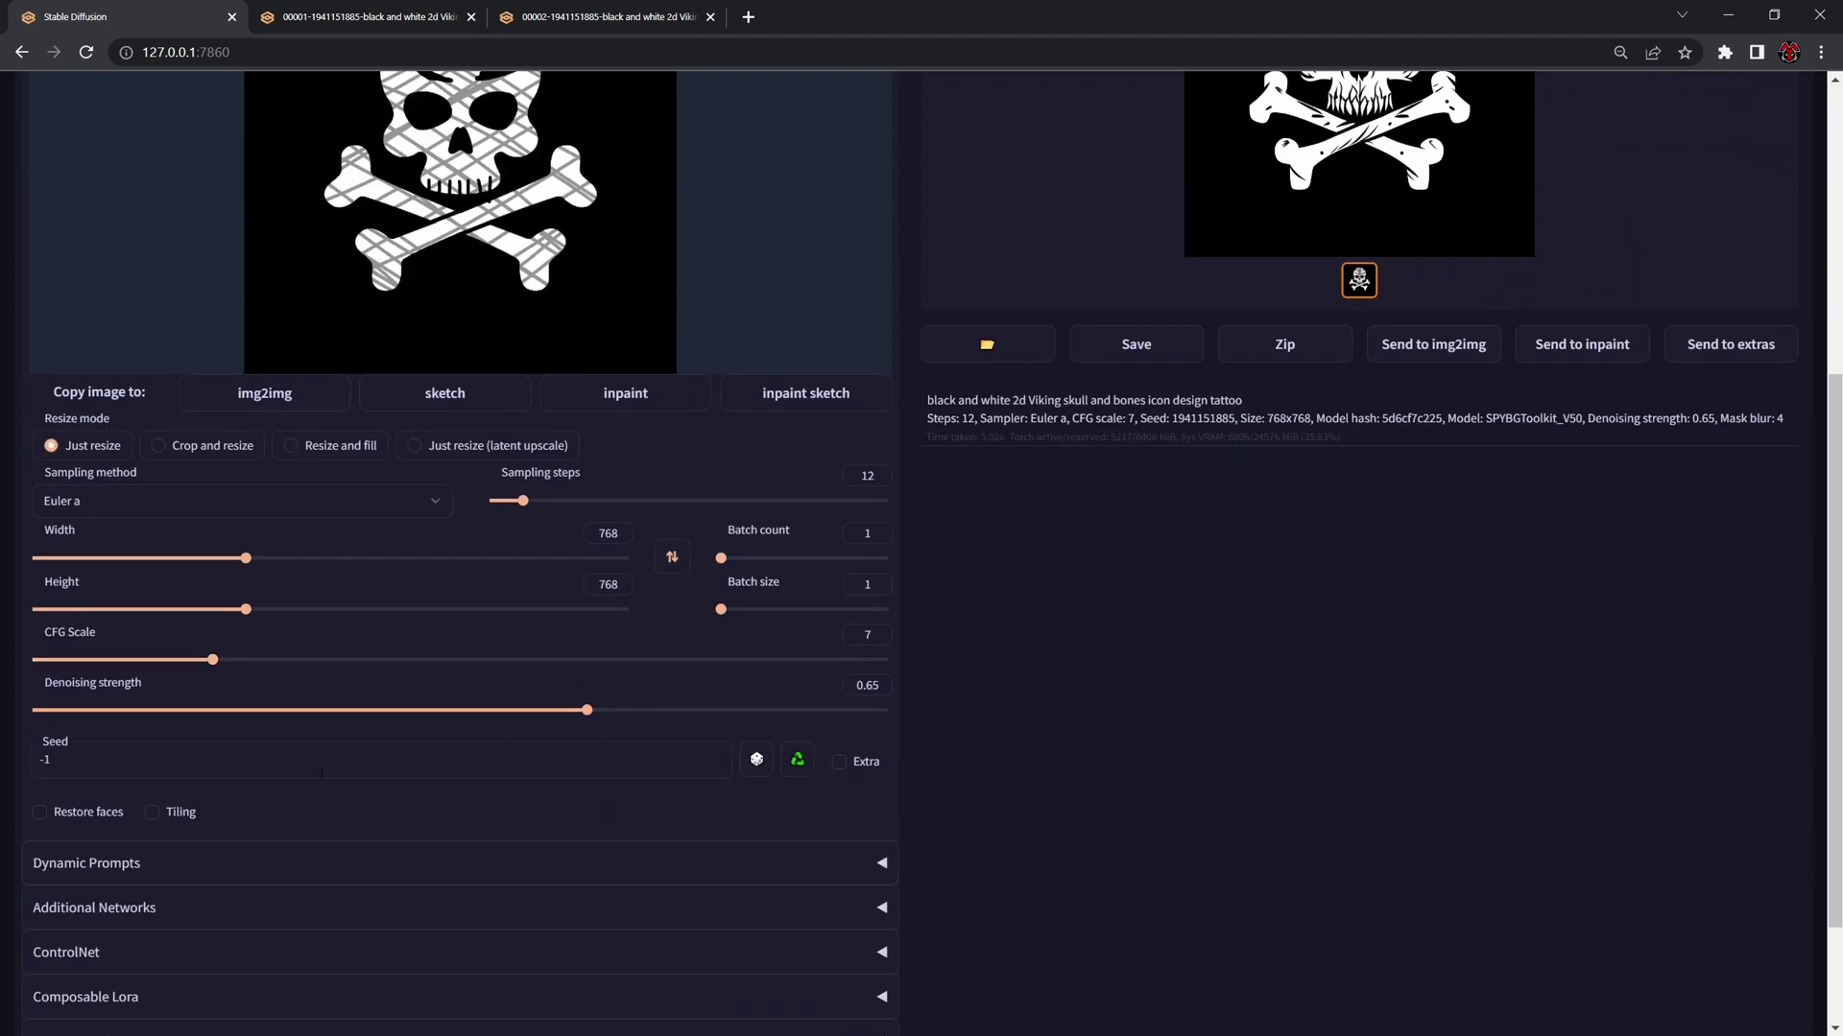
{"action": "left_click_drag", "start_coordinate": [602, 710], "coordinate": [660, 709]}
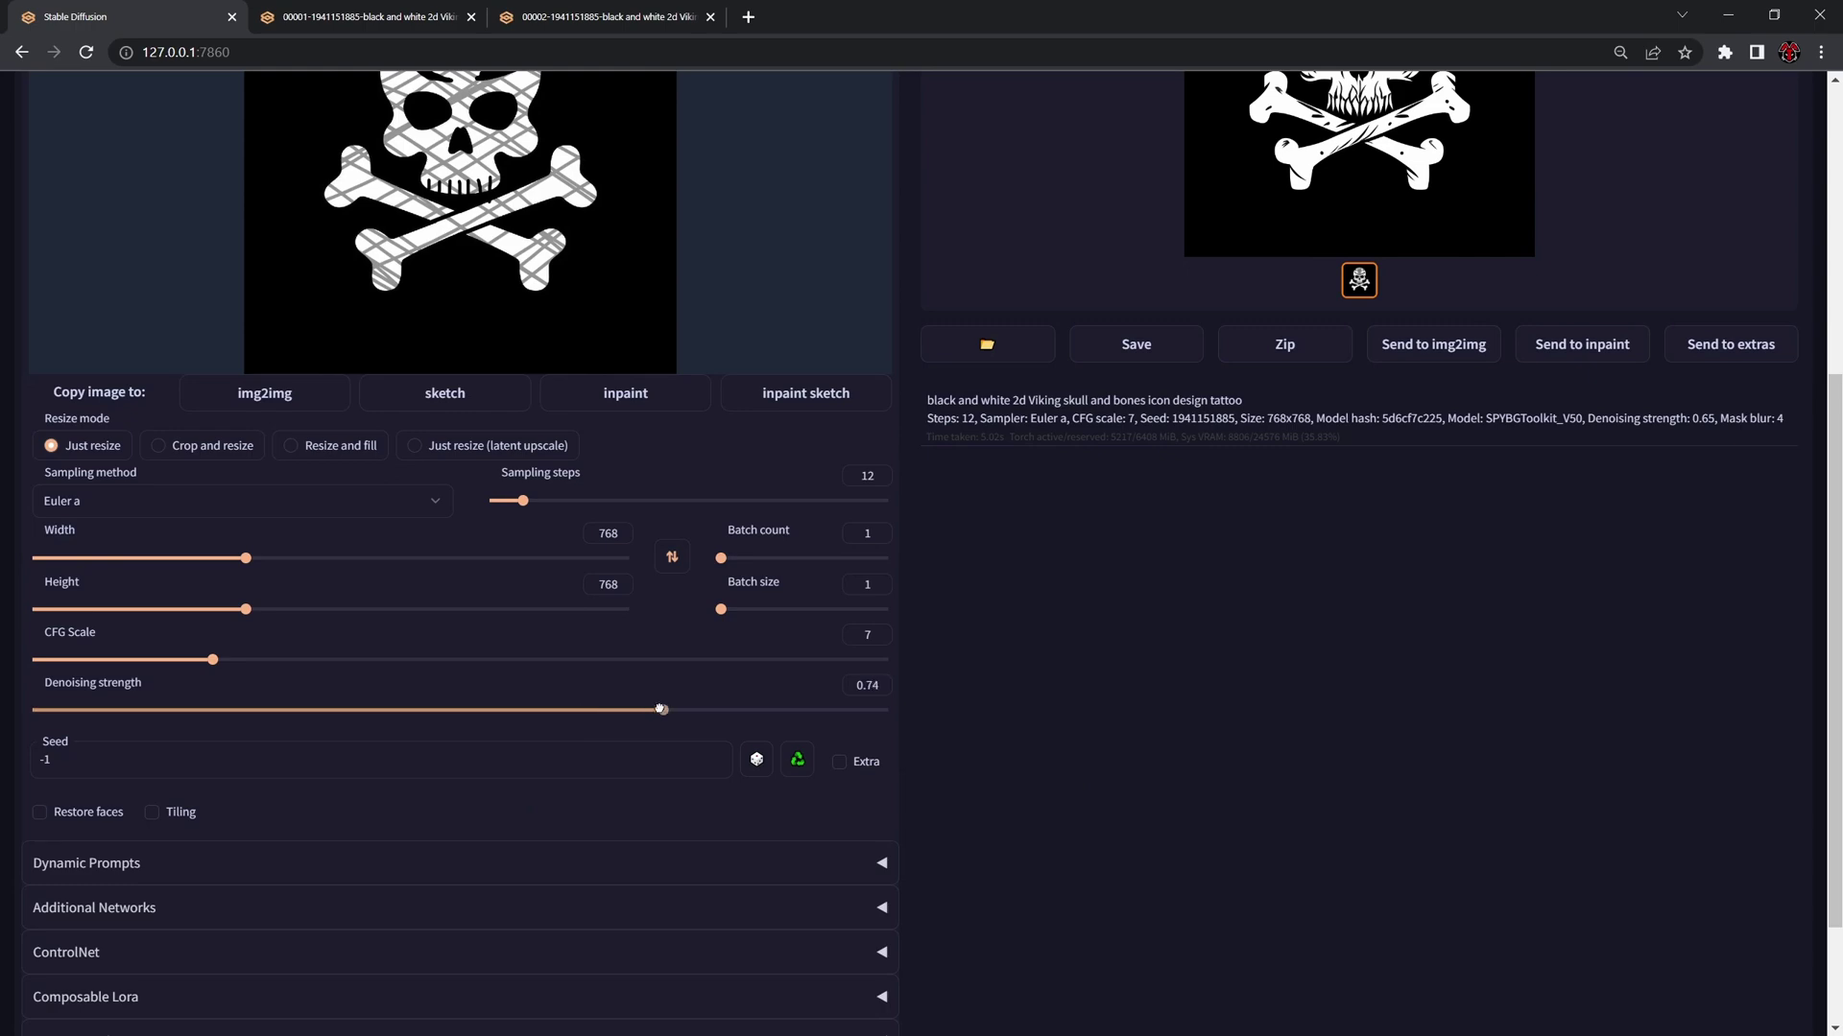
Step: Generate two more Viking skull variations at denoising 0.75
{"action": "scroll", "coordinate": [1063, 636], "scroll_direction": "up", "scroll_amount": 5}
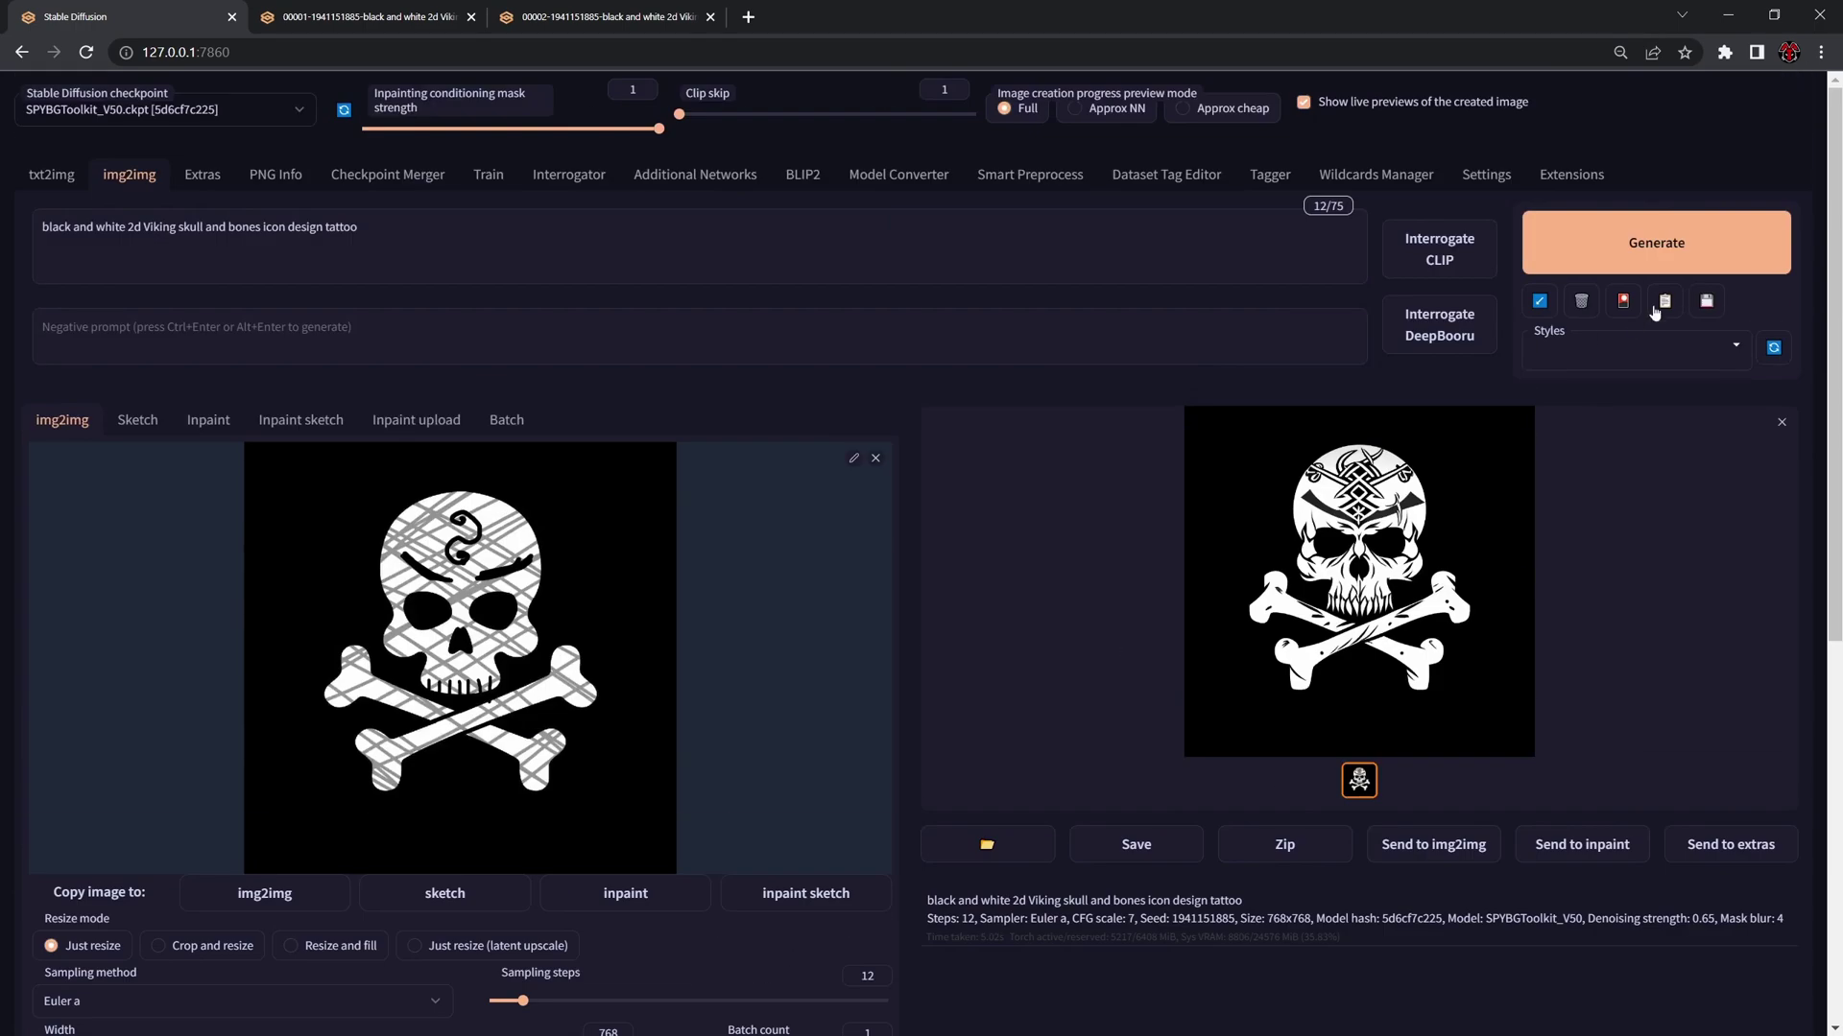
{"action": "left_click", "coordinate": [1655, 255]}
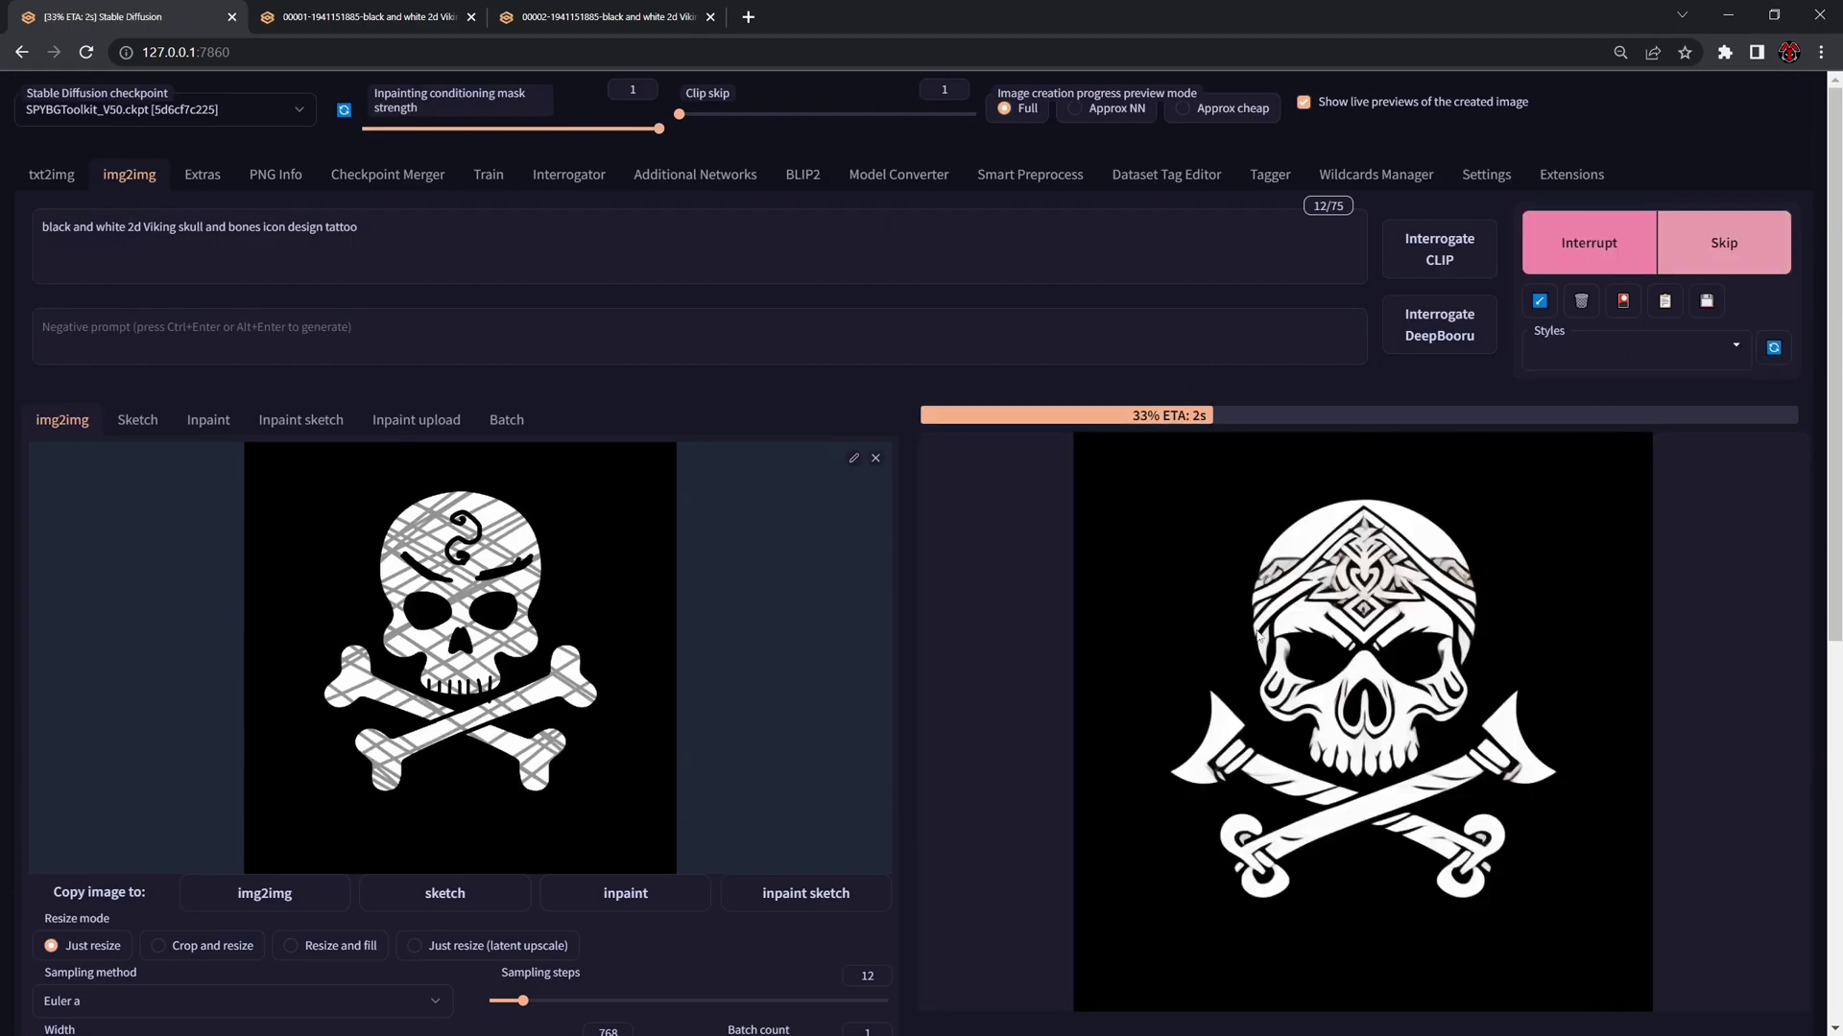
{"action": "scroll", "coordinate": [1263, 635], "scroll_direction": "down", "scroll_amount": 1}
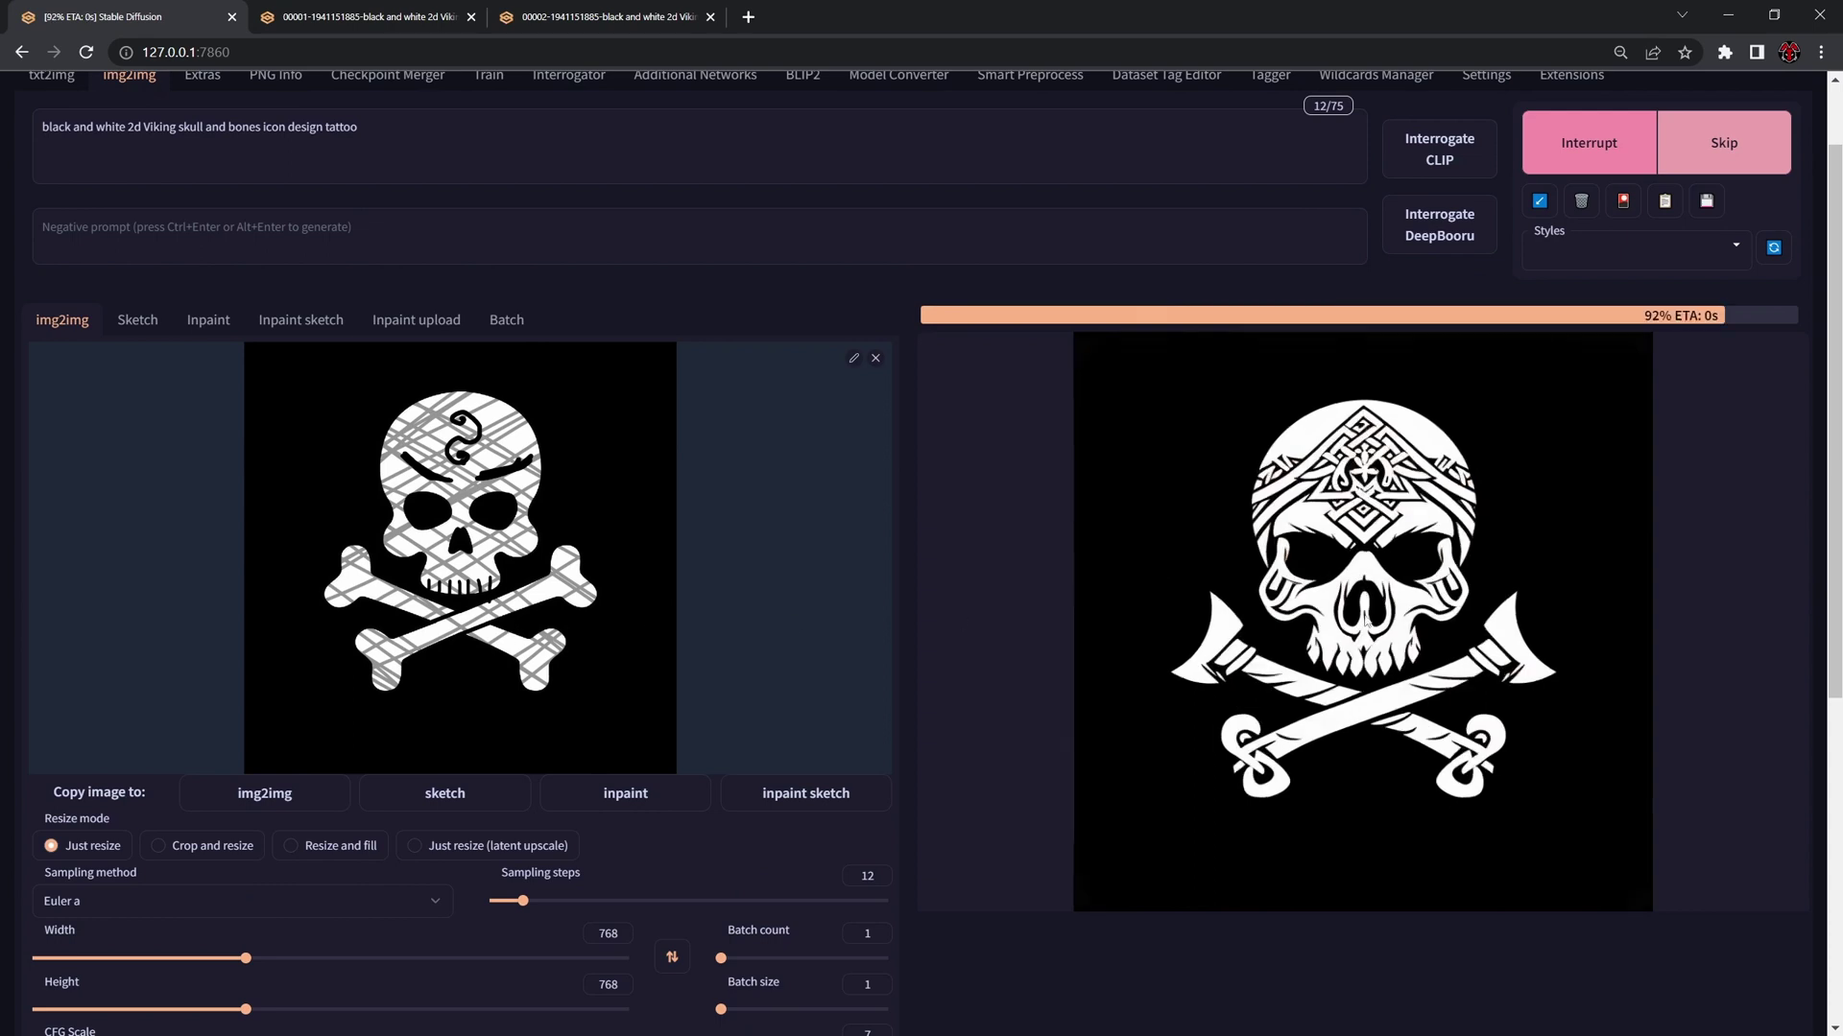
{"action": "left_click", "coordinate": [1612, 170]}
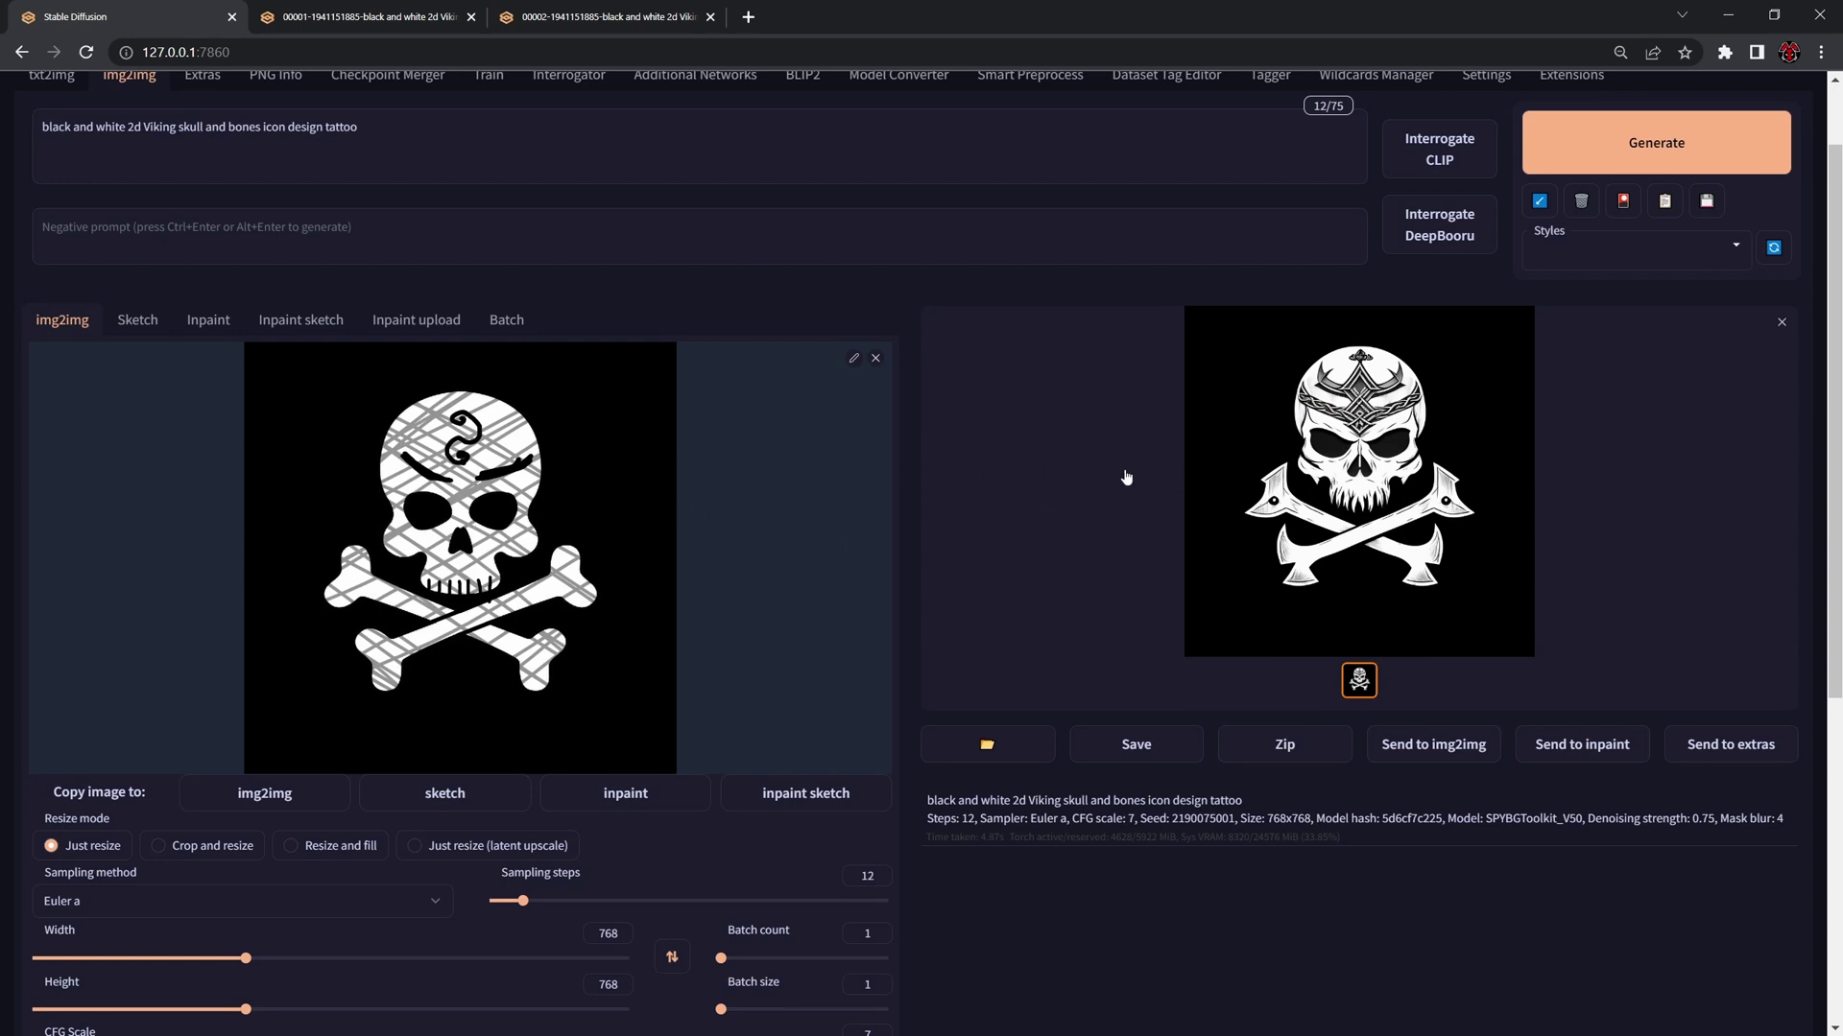
{"action": "scroll", "coordinate": [906, 549], "scroll_direction": "down", "scroll_amount": 1}
{"action": "scroll", "coordinate": [945, 558], "scroll_direction": "down", "scroll_amount": 2}
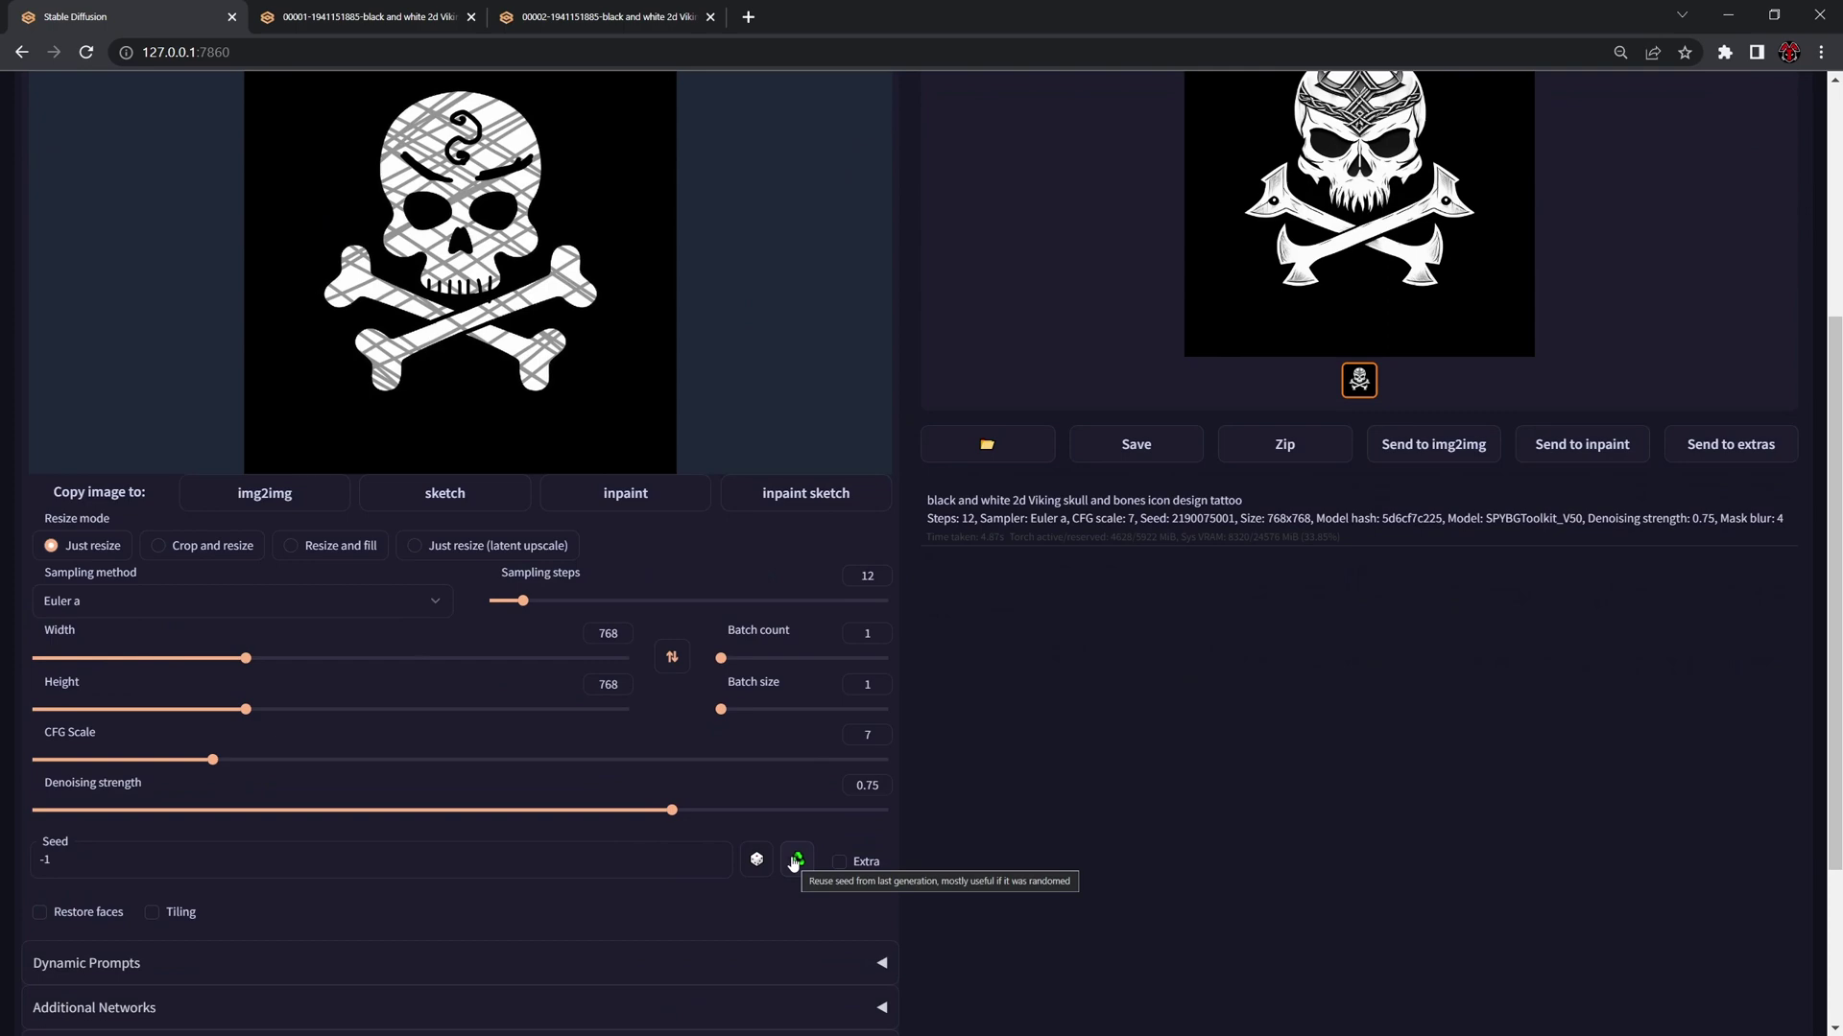
{"action": "left_click", "coordinate": [794, 861]}
{"action": "scroll", "coordinate": [1344, 387], "scroll_direction": "up", "scroll_amount": 1}
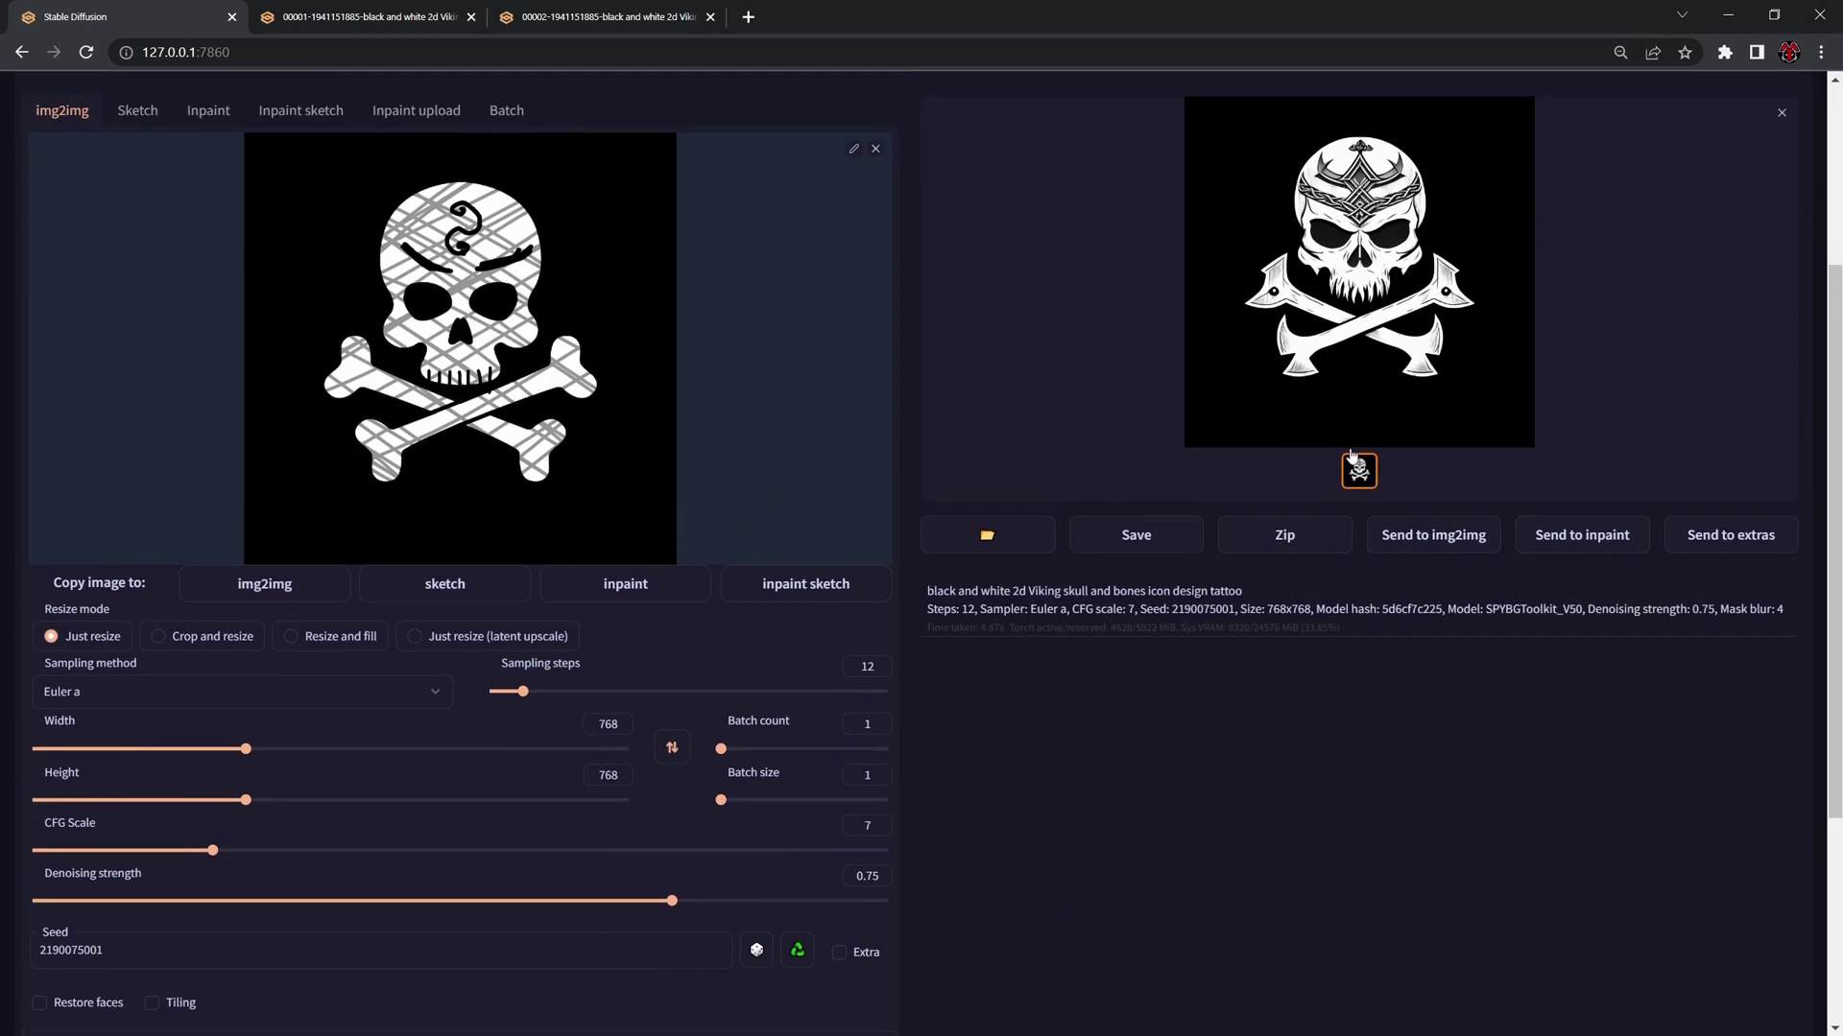
{"action": "scroll", "coordinate": [620, 626], "scroll_direction": "down", "scroll_amount": 3}
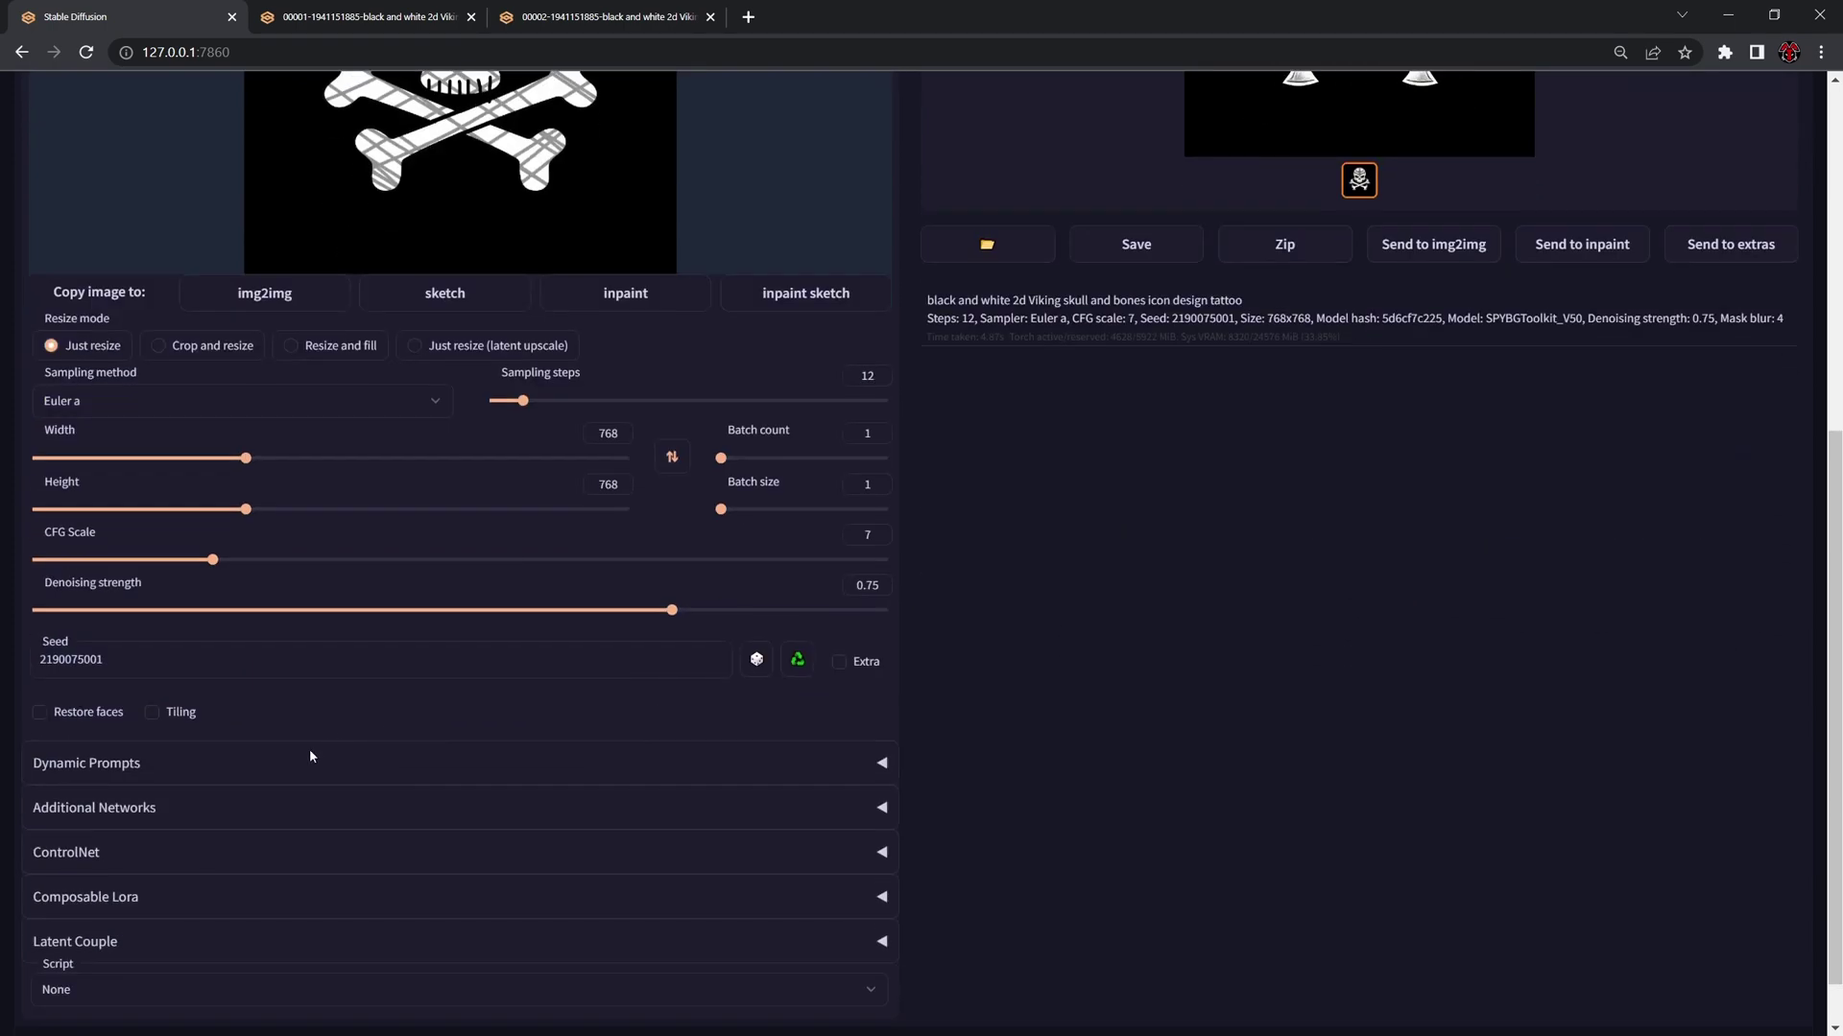
Step: Enable ControlNet with preprocessor scribble, model control_scribble-fp16, and the skull-and-crossbones image as guide
{"action": "left_click", "coordinate": [125, 862]}
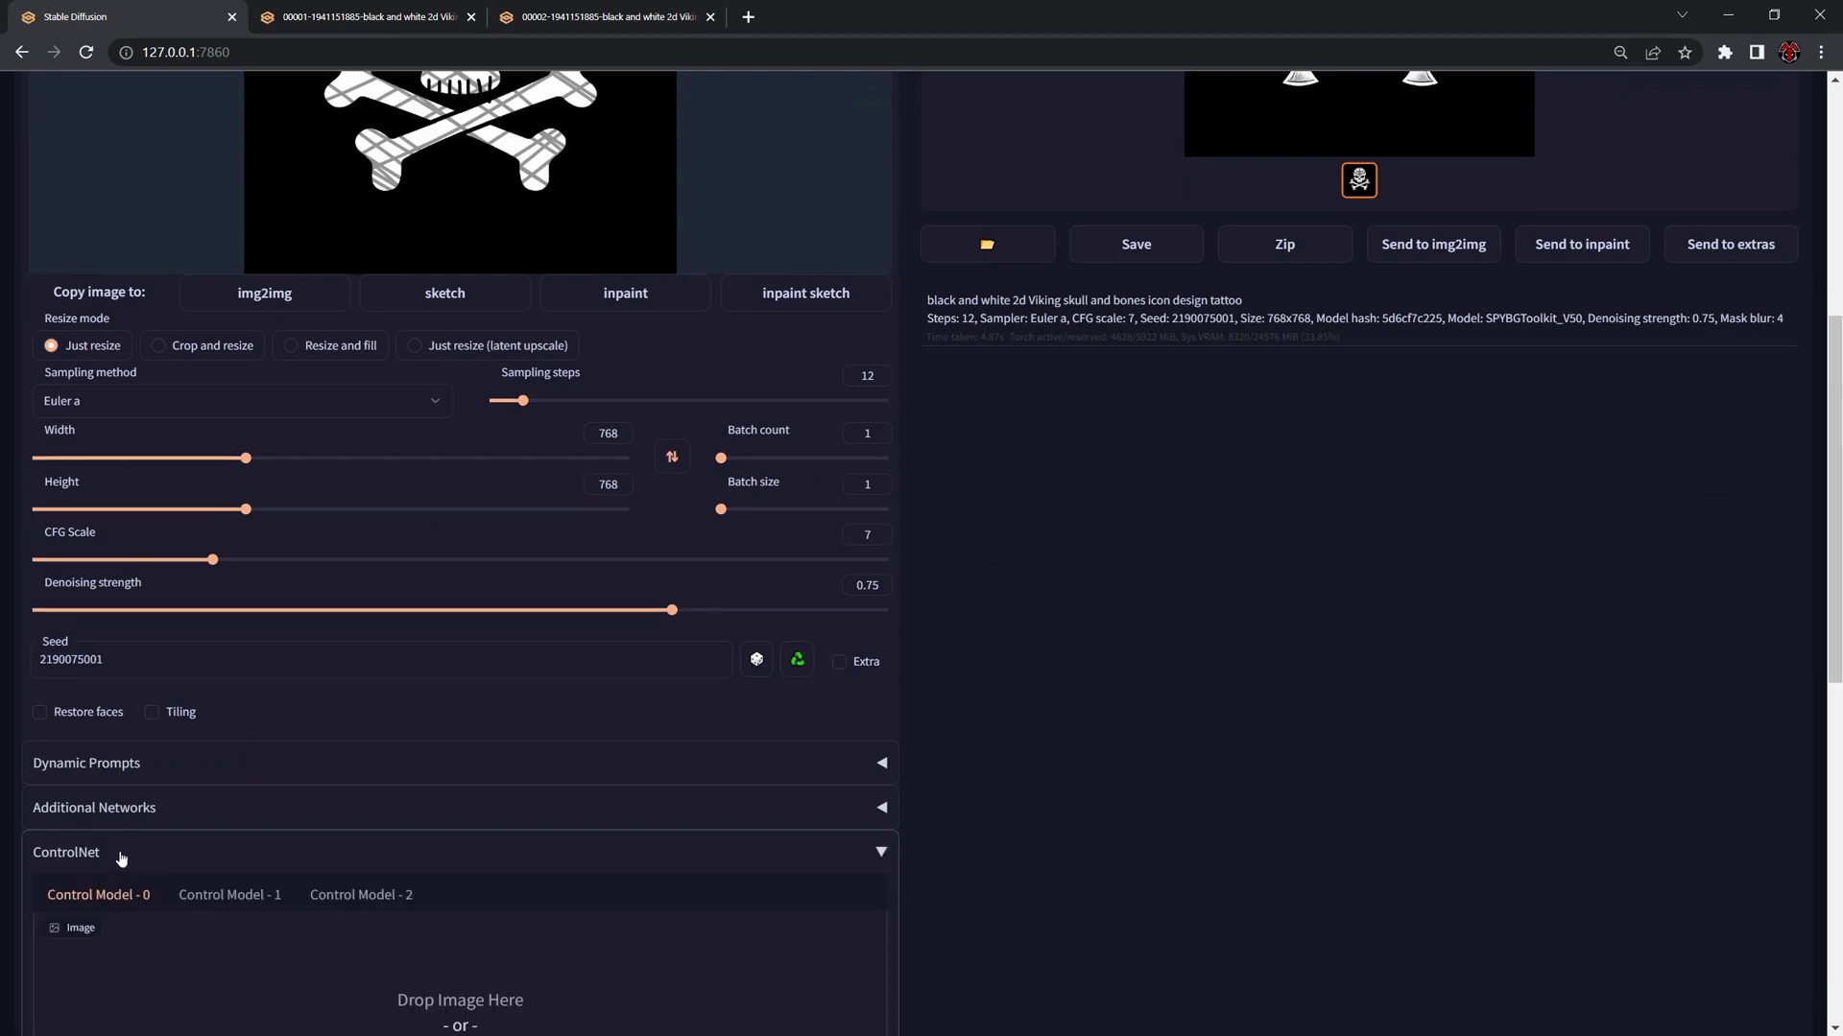
{"action": "scroll", "coordinate": [86, 869], "scroll_direction": "down", "scroll_amount": 4}
{"action": "left_click", "coordinate": [86, 840]}
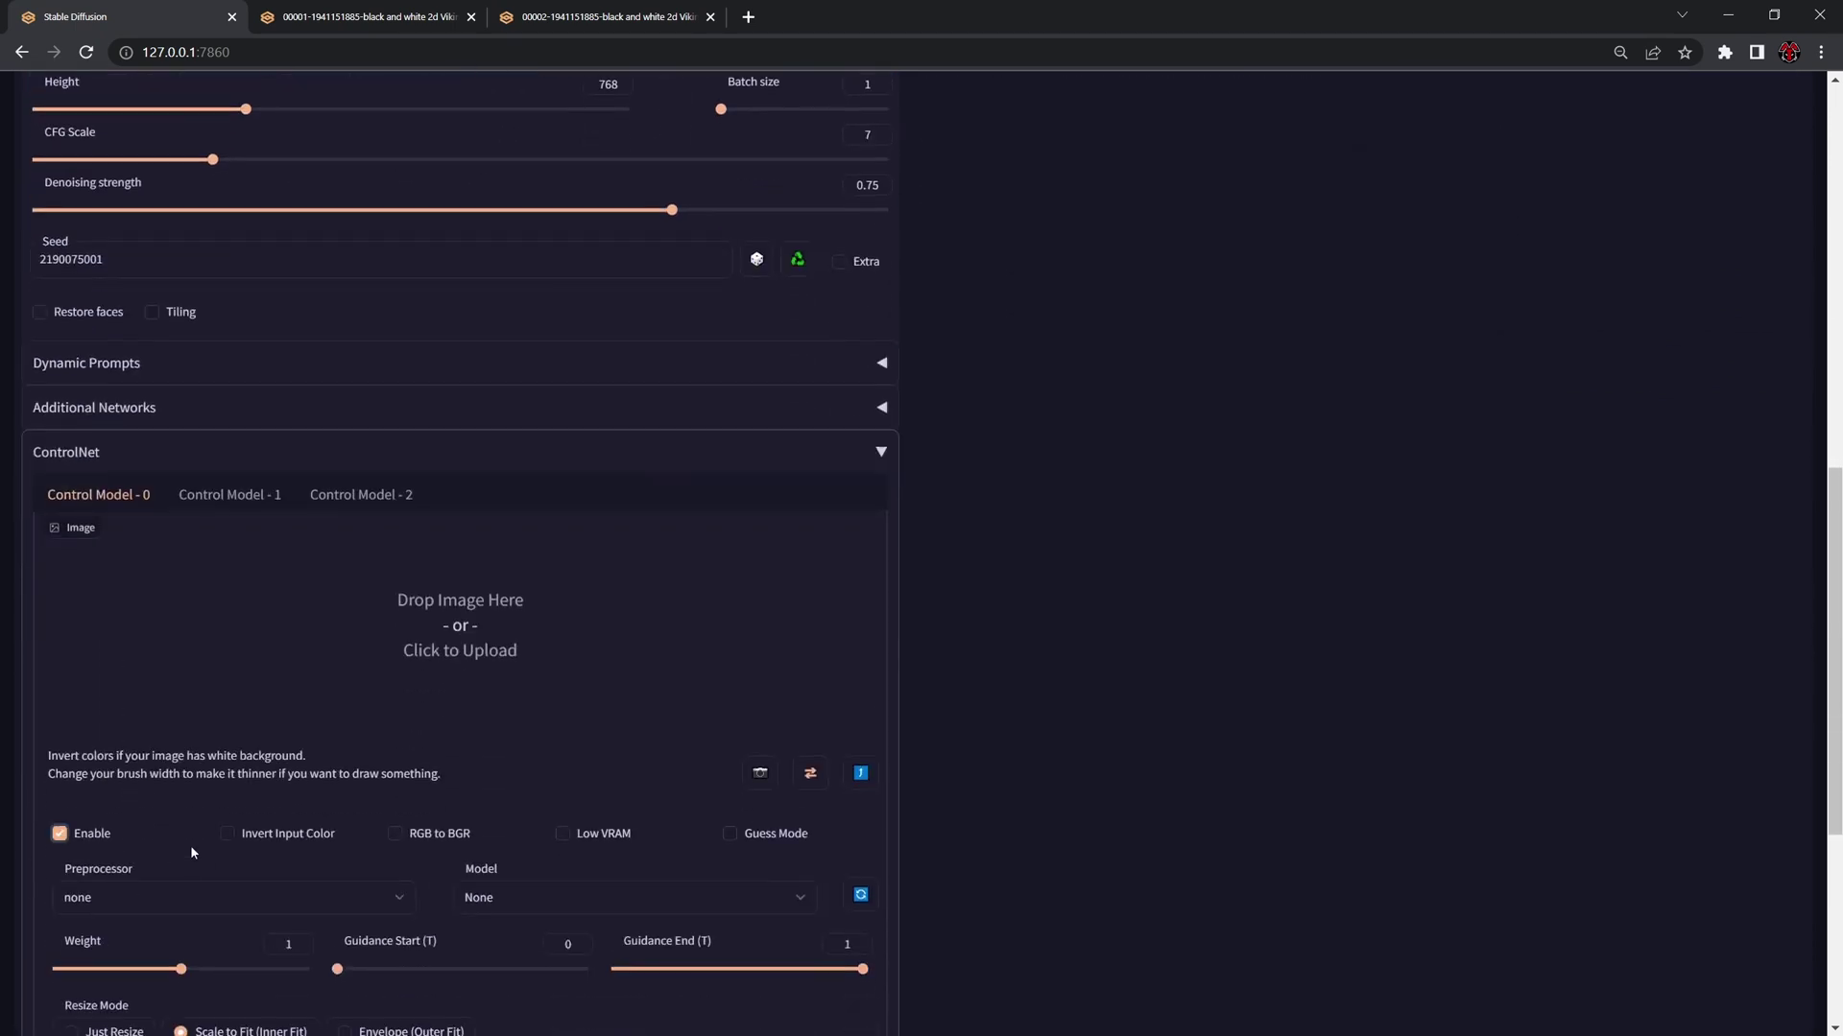
{"action": "scroll", "coordinate": [190, 844], "scroll_direction": "down", "scroll_amount": 1}
{"action": "left_click", "coordinate": [152, 796]}
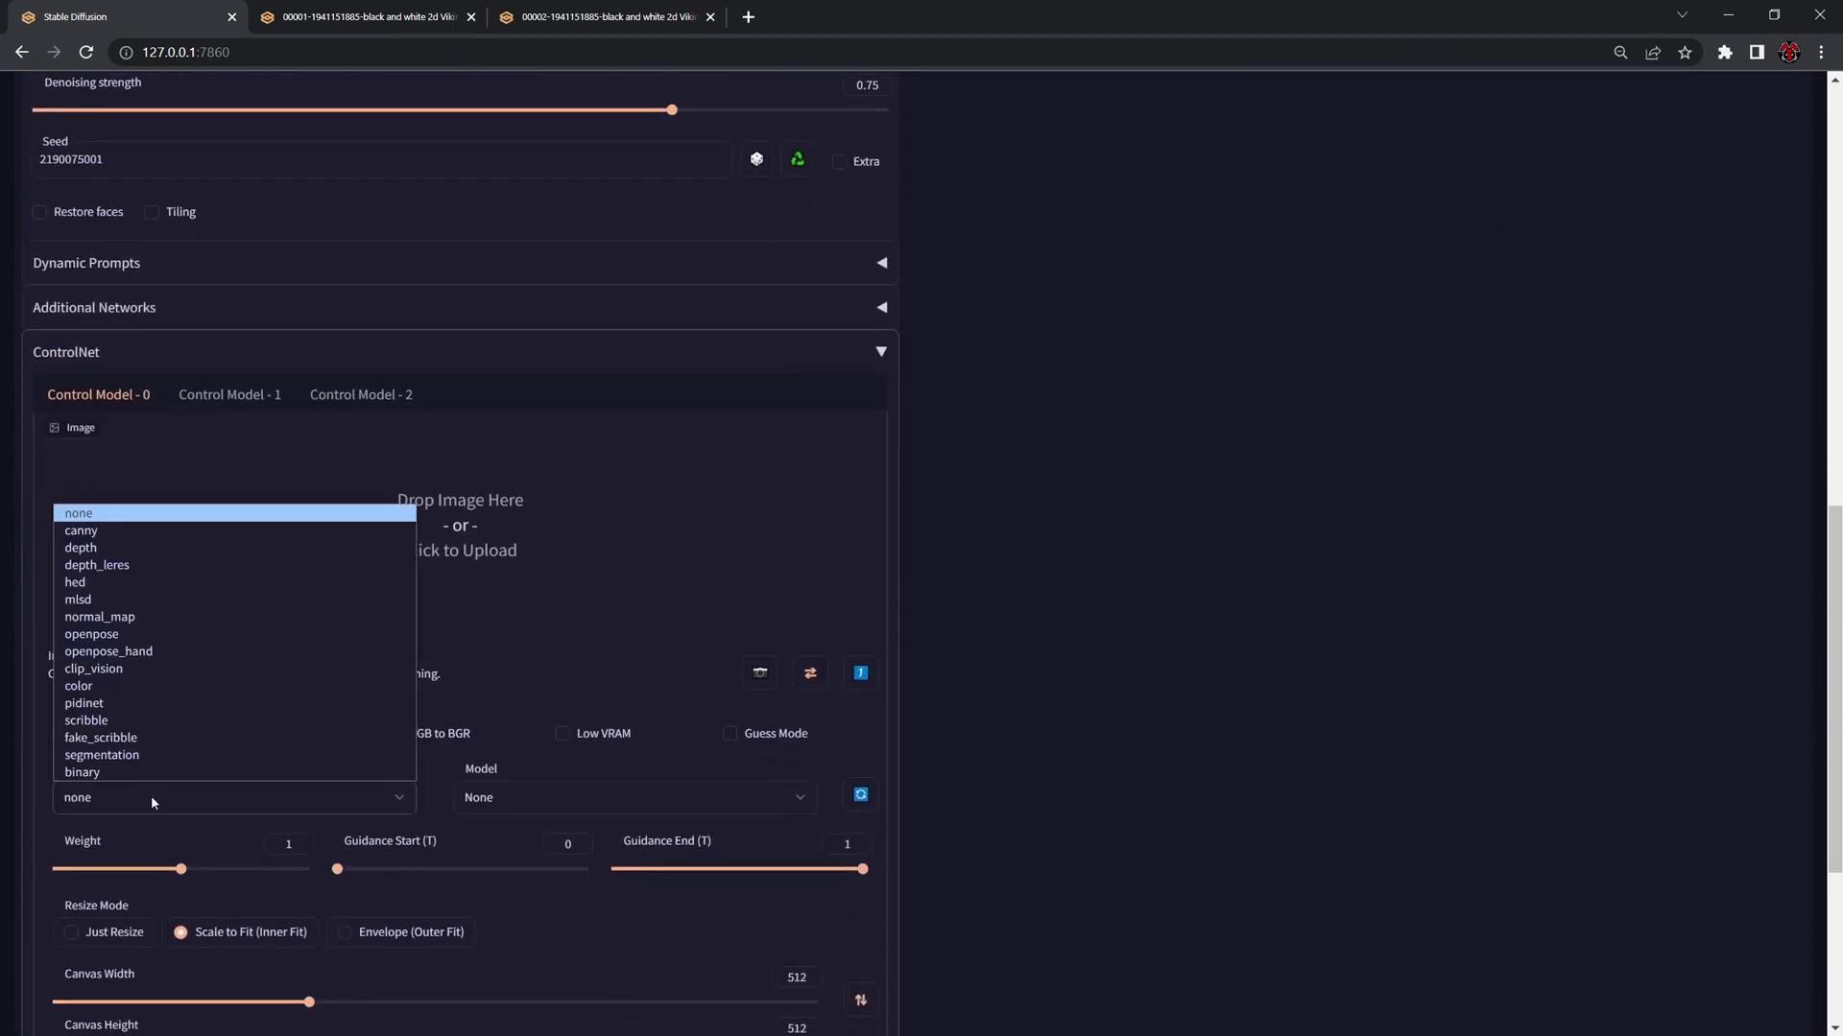
{"action": "left_click", "coordinate": [141, 725]}
{"action": "left_click", "coordinate": [595, 800]}
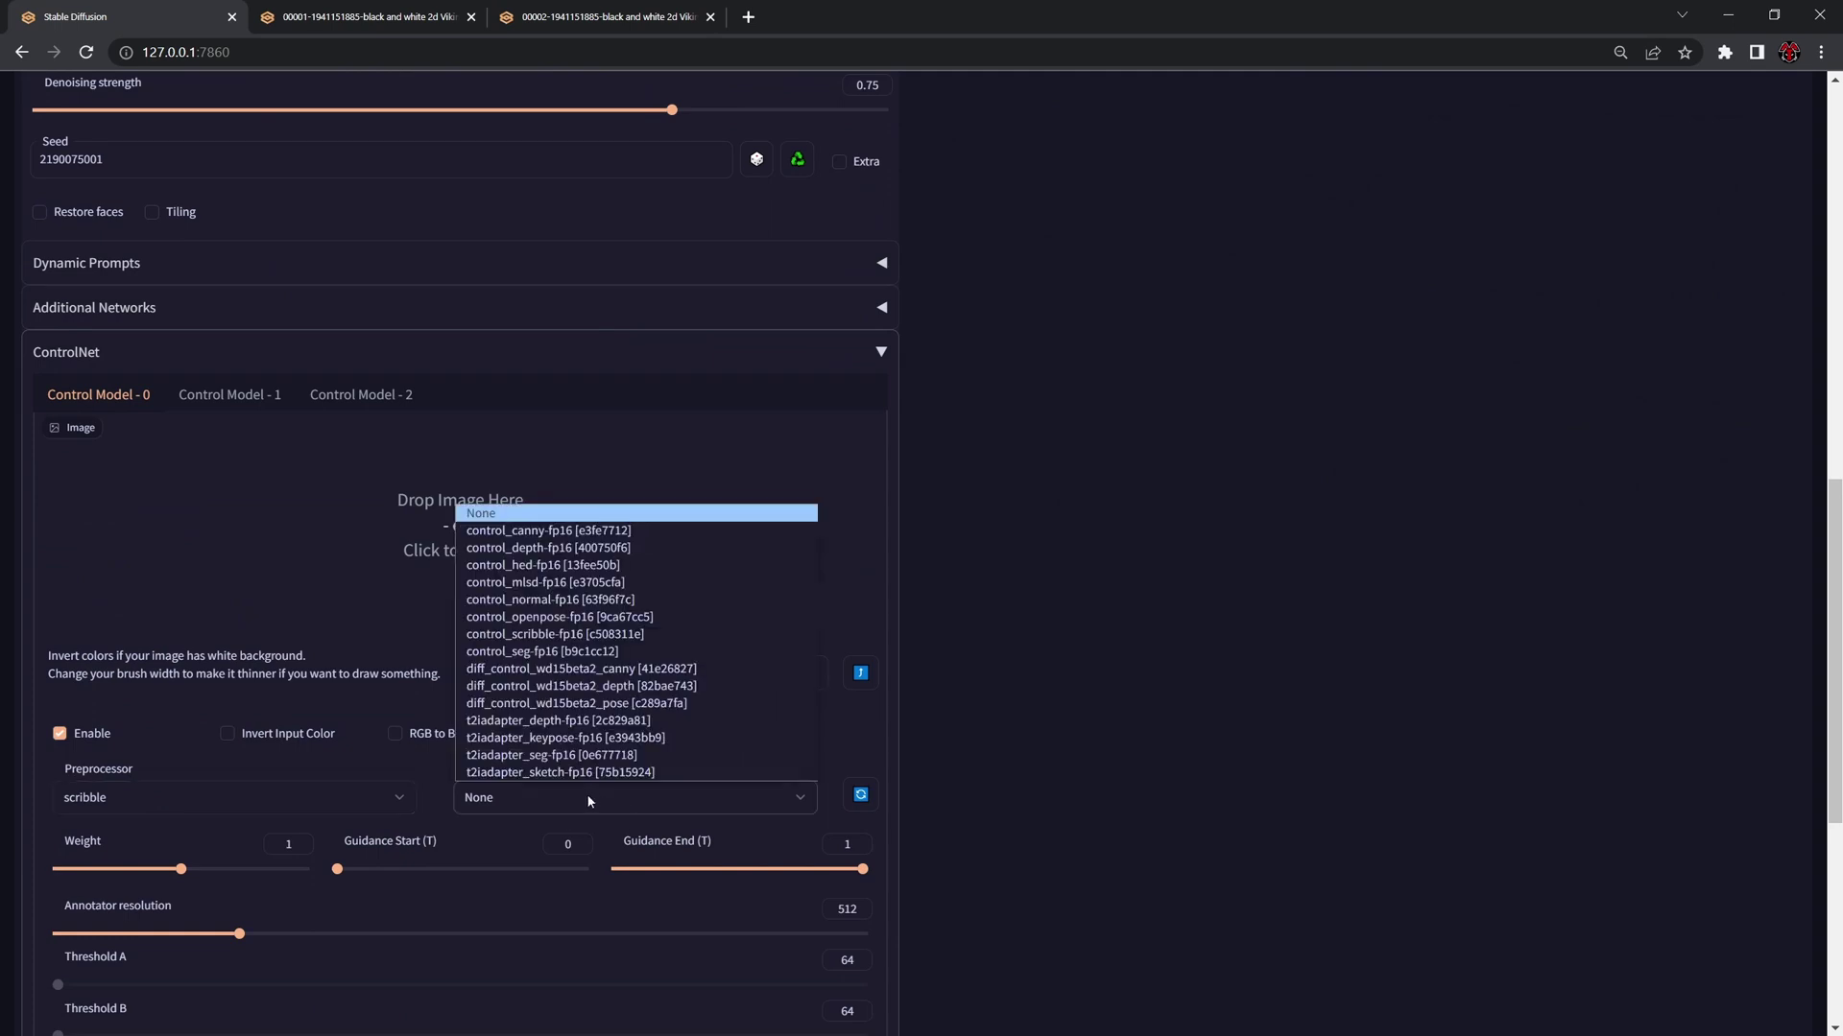
{"action": "left_click", "coordinate": [593, 635]}
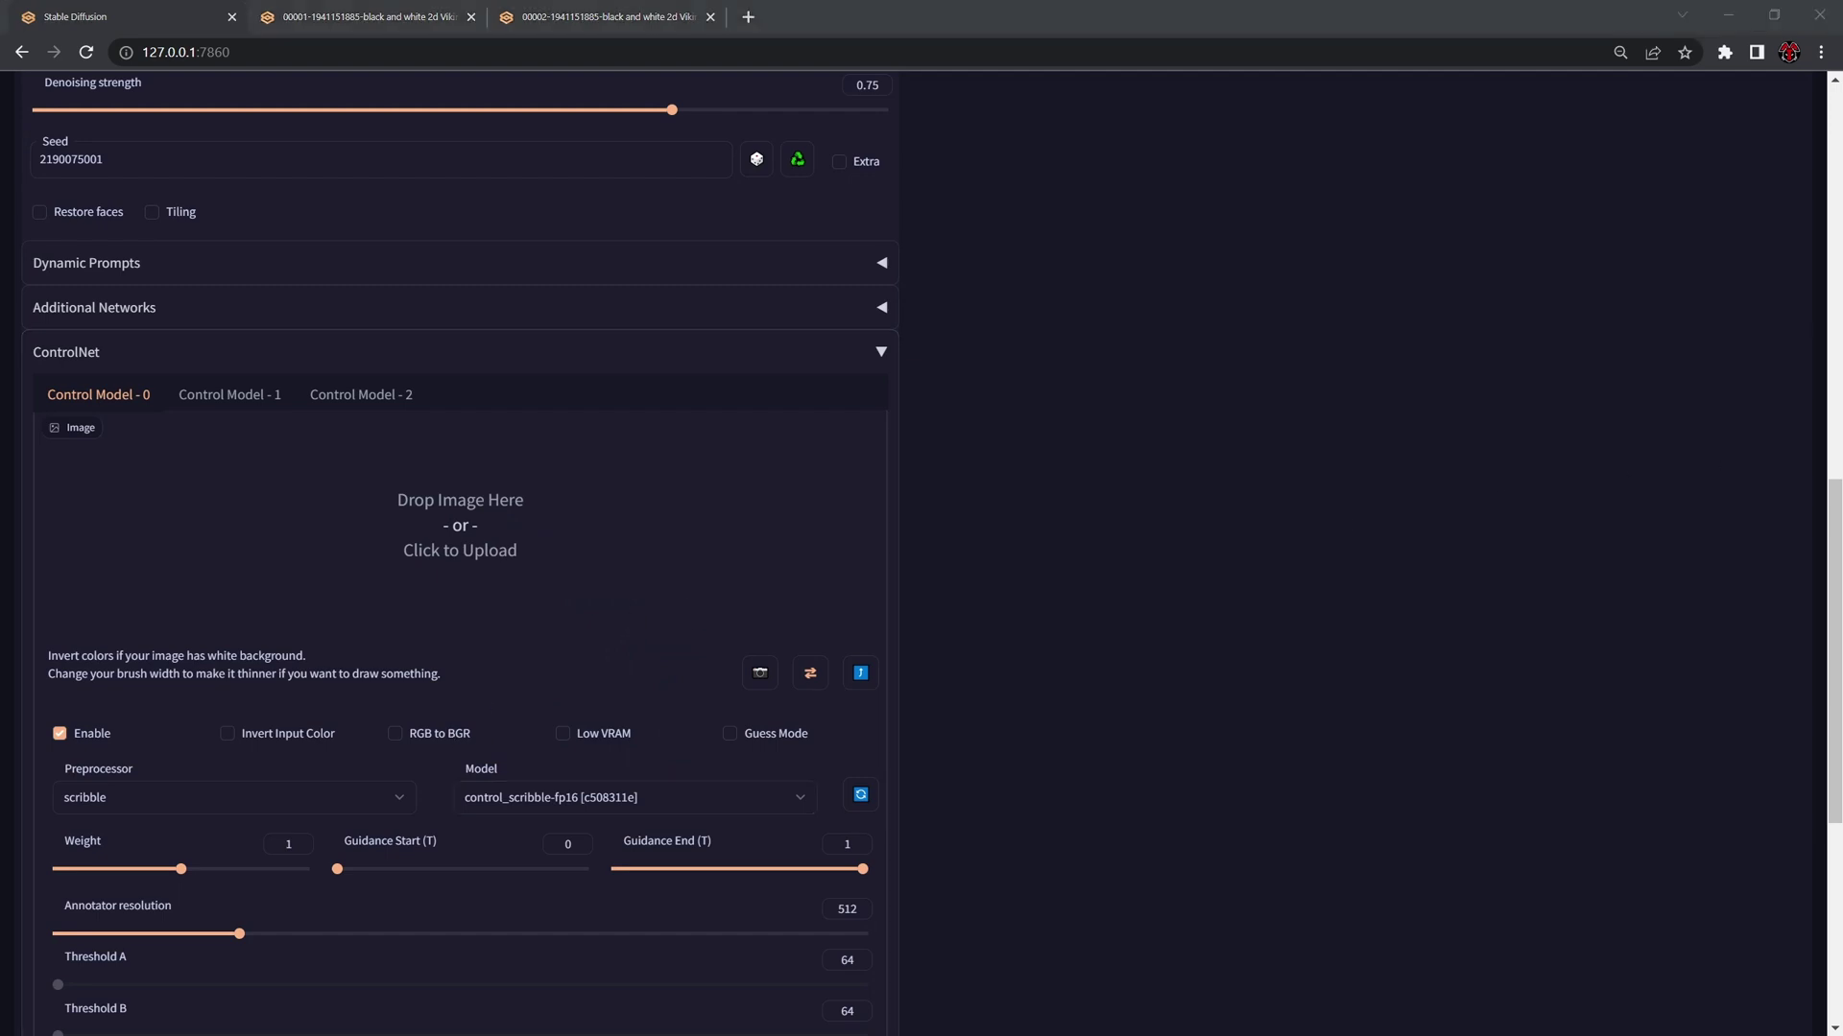
{"action": "left_click_drag", "start_coordinate": [1164, 480], "coordinate": [442, 523]}
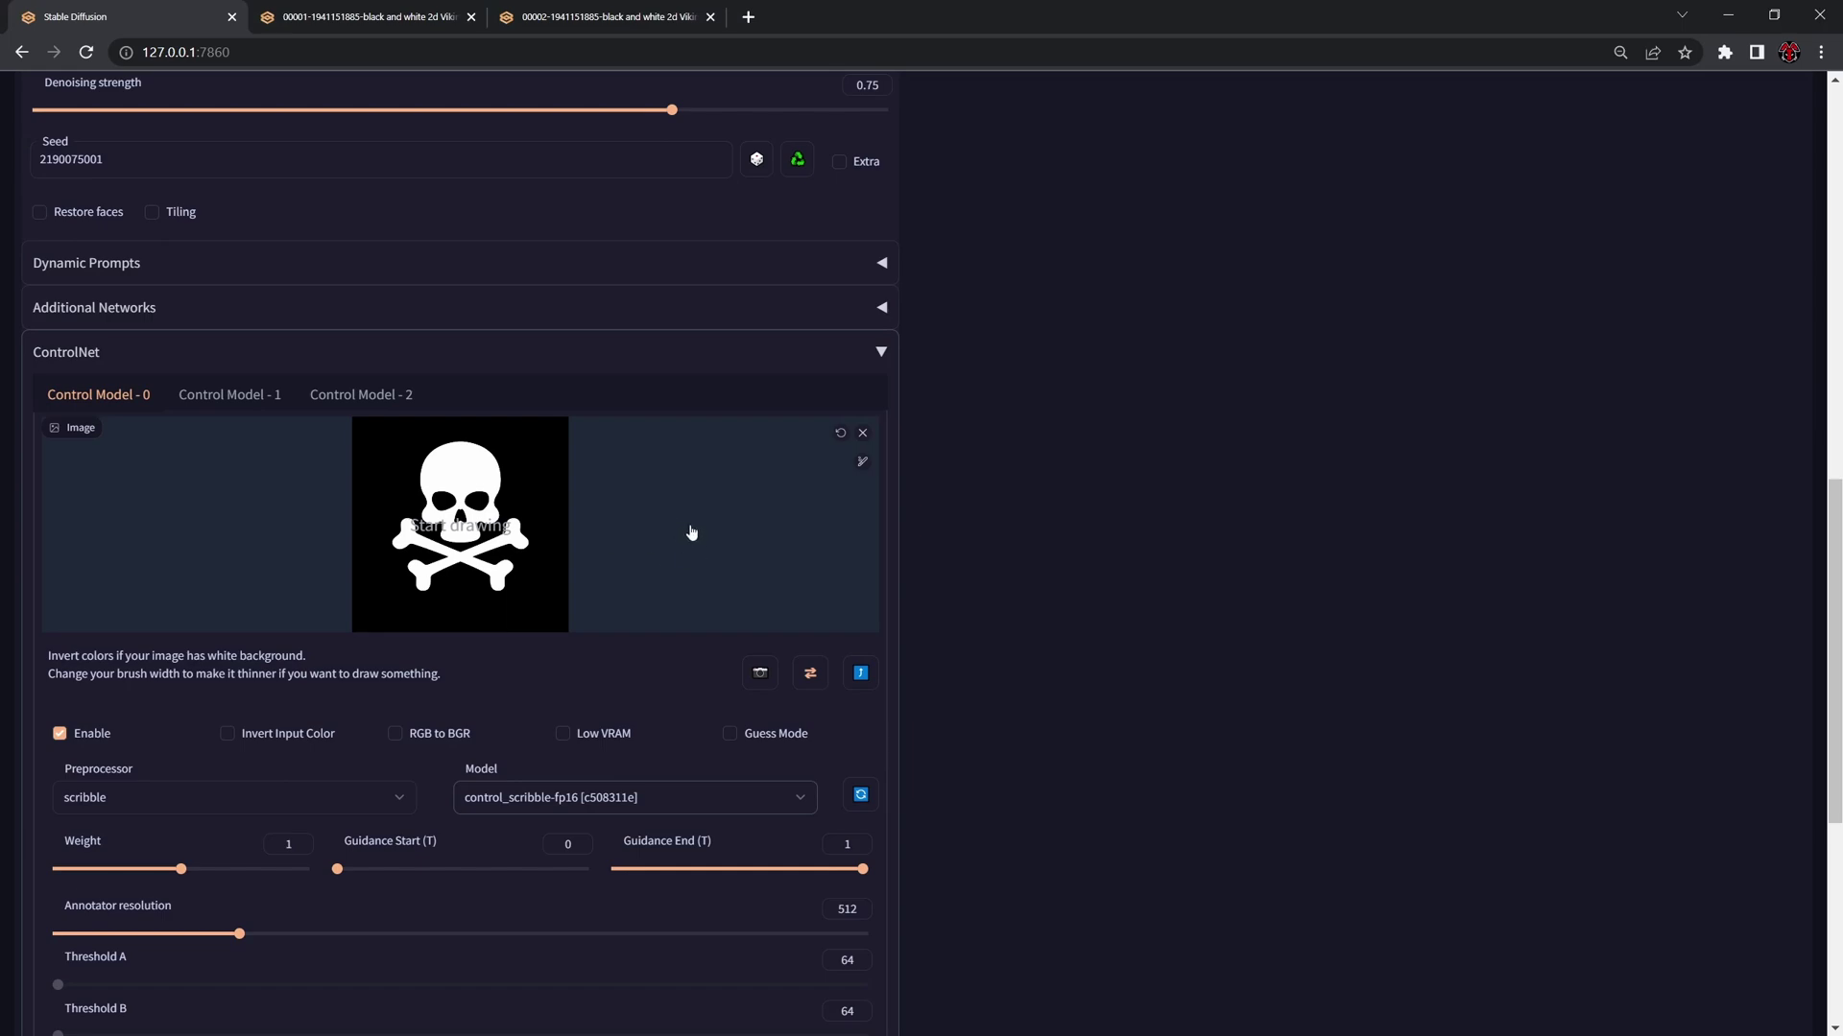
{"action": "scroll", "coordinate": [691, 533], "scroll_direction": "up", "scroll_amount": 1}
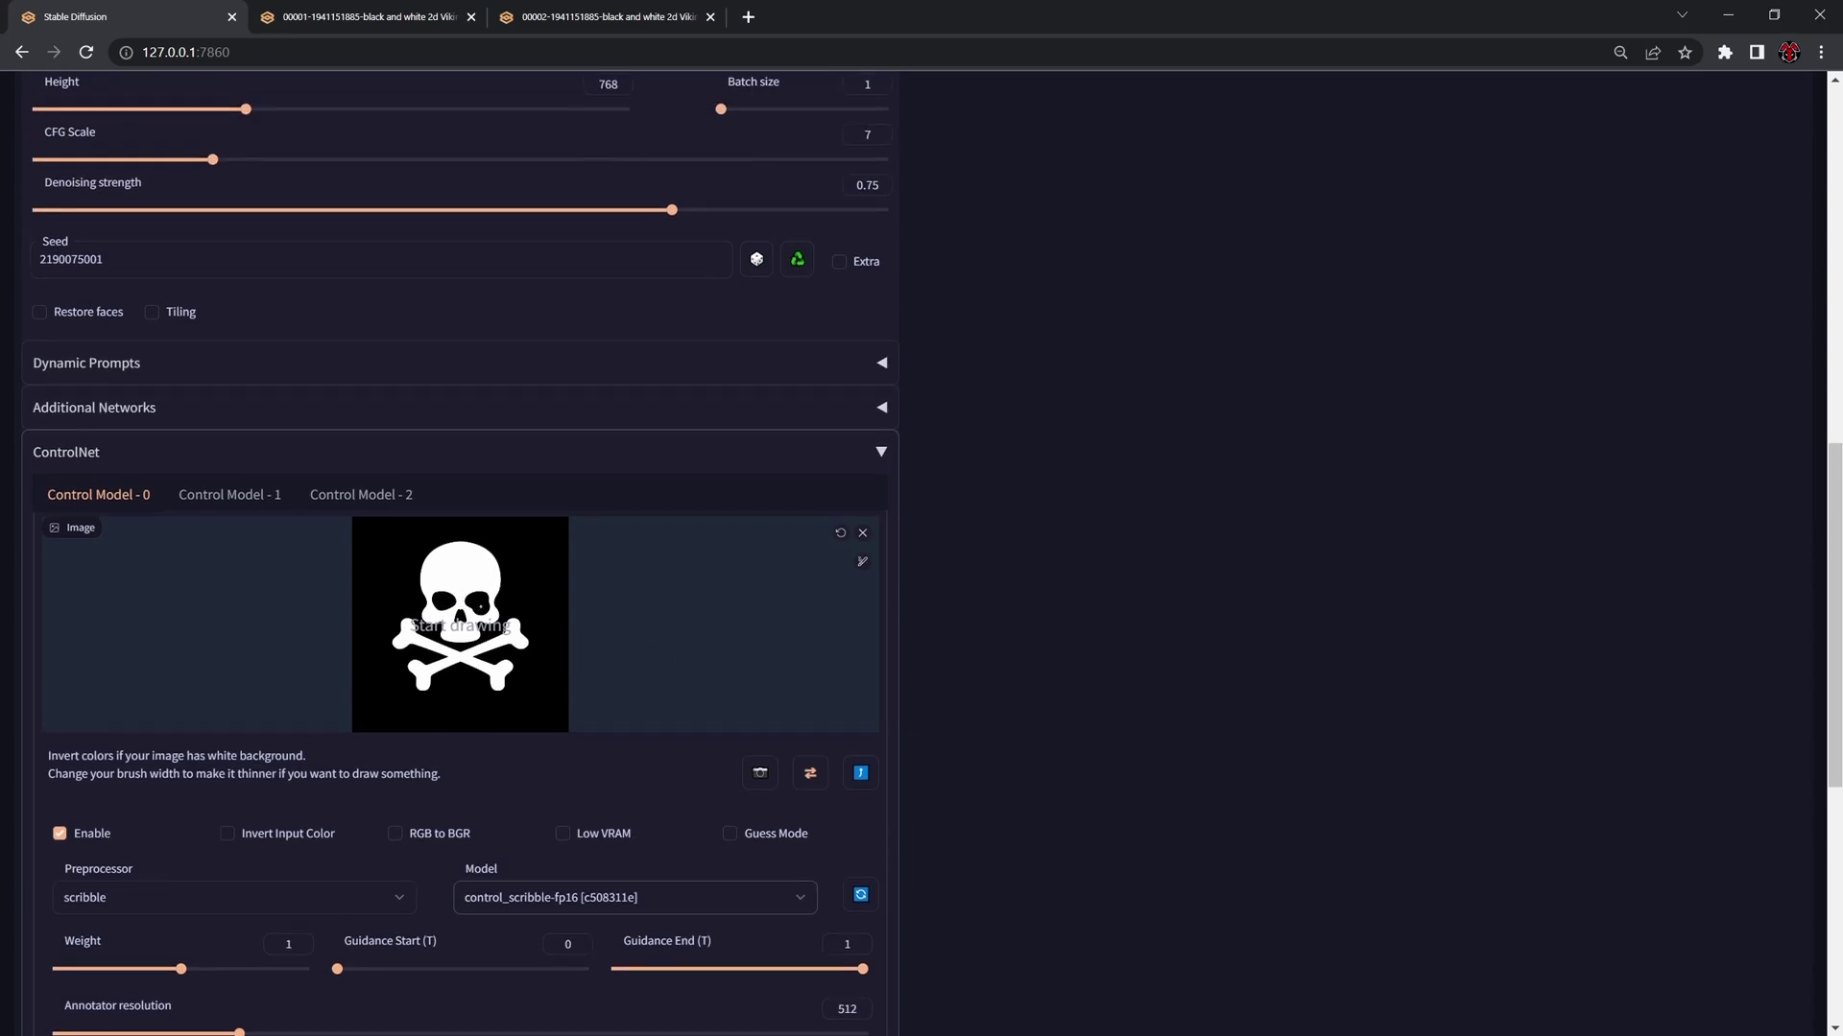
Step: Open the current skull result in a new tab and close the older 00001 and 00002 image tabs
{"action": "scroll", "coordinate": [682, 643], "scroll_direction": "up", "scroll_amount": 3}
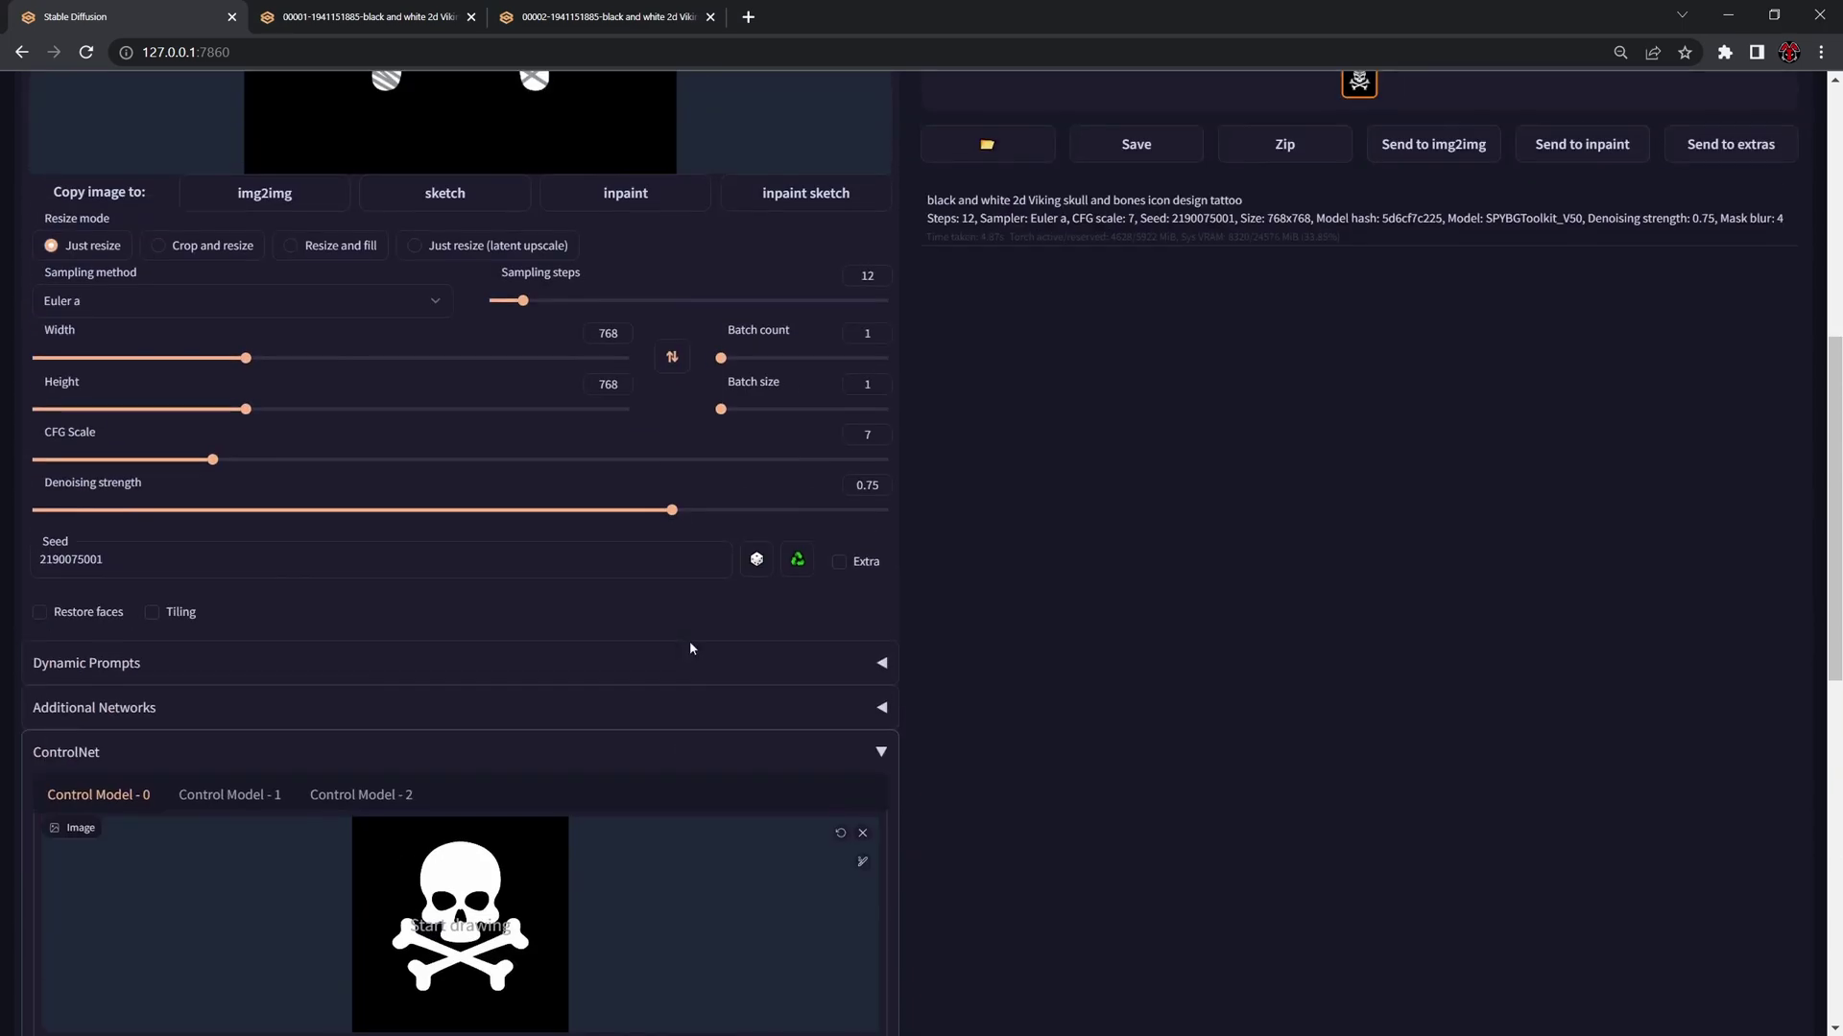
{"action": "scroll", "coordinate": [729, 640], "scroll_direction": "up", "scroll_amount": 6}
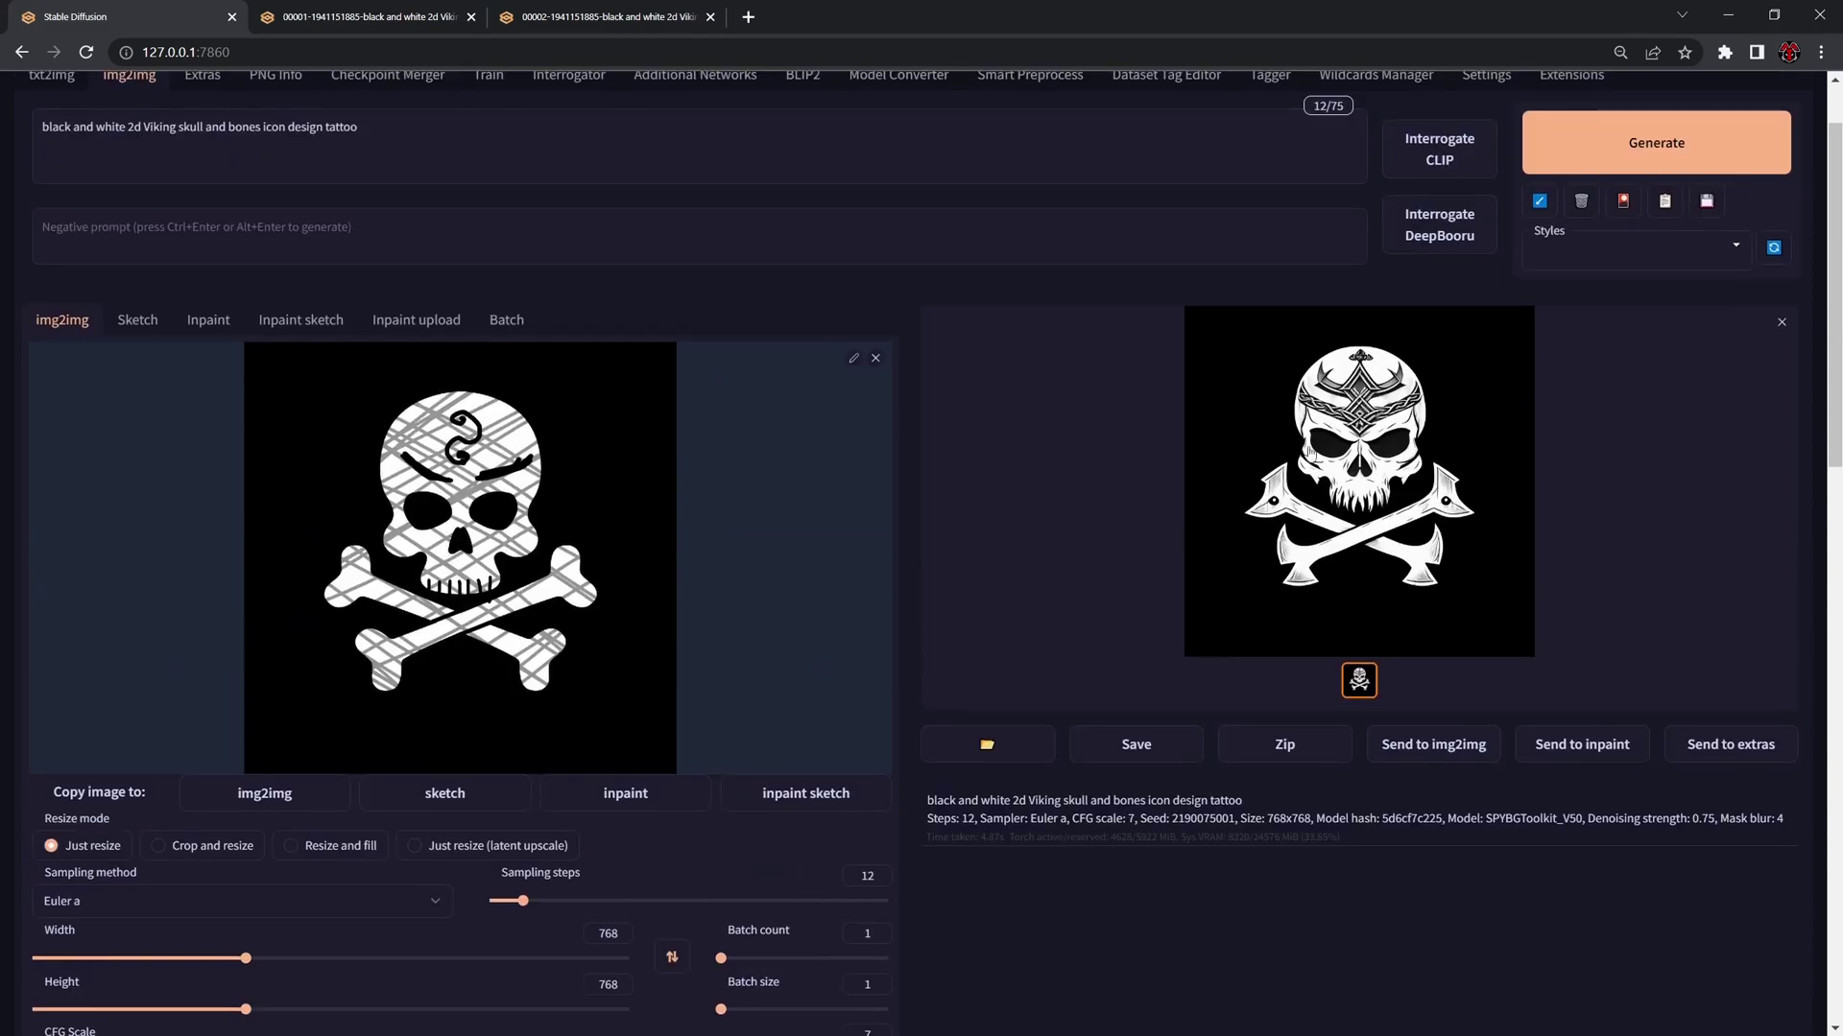
{"action": "scroll", "coordinate": [1319, 523], "scroll_direction": "up", "scroll_amount": 1}
{"action": "right_click", "coordinate": [1337, 575]}
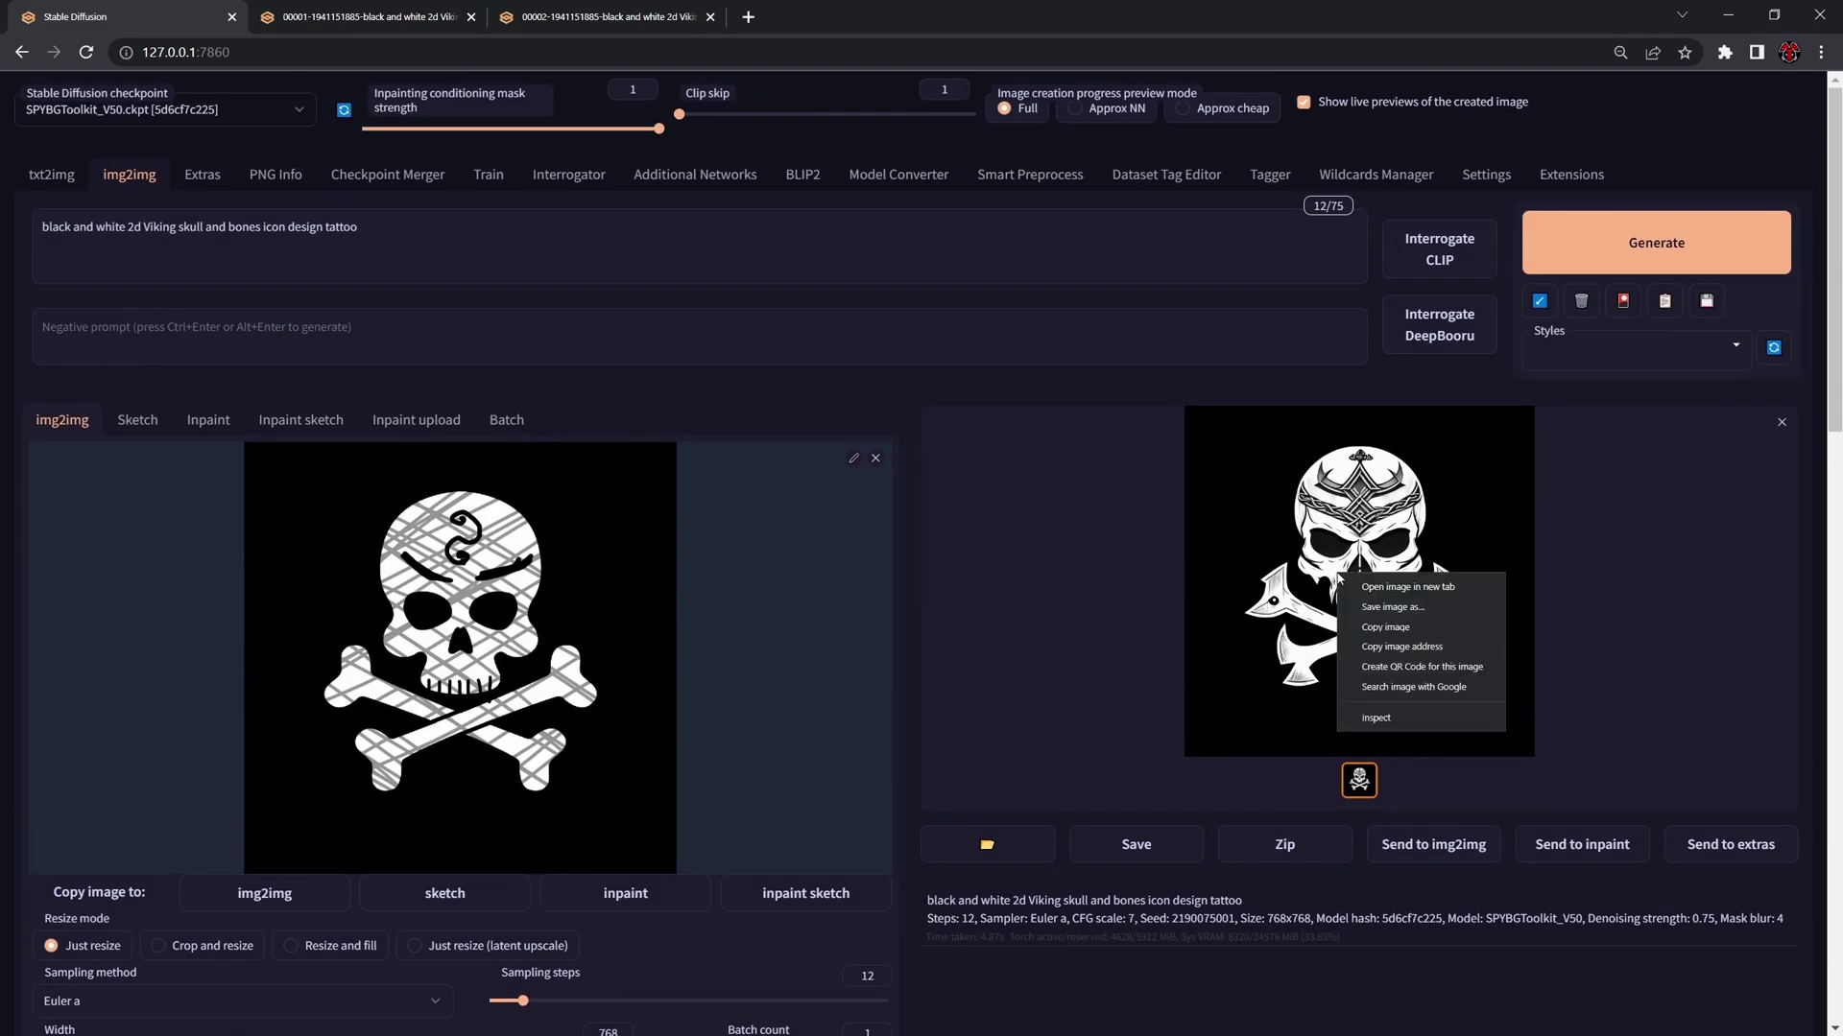
{"action": "left_click", "coordinate": [1404, 589]}
{"action": "left_click", "coordinate": [470, 16]}
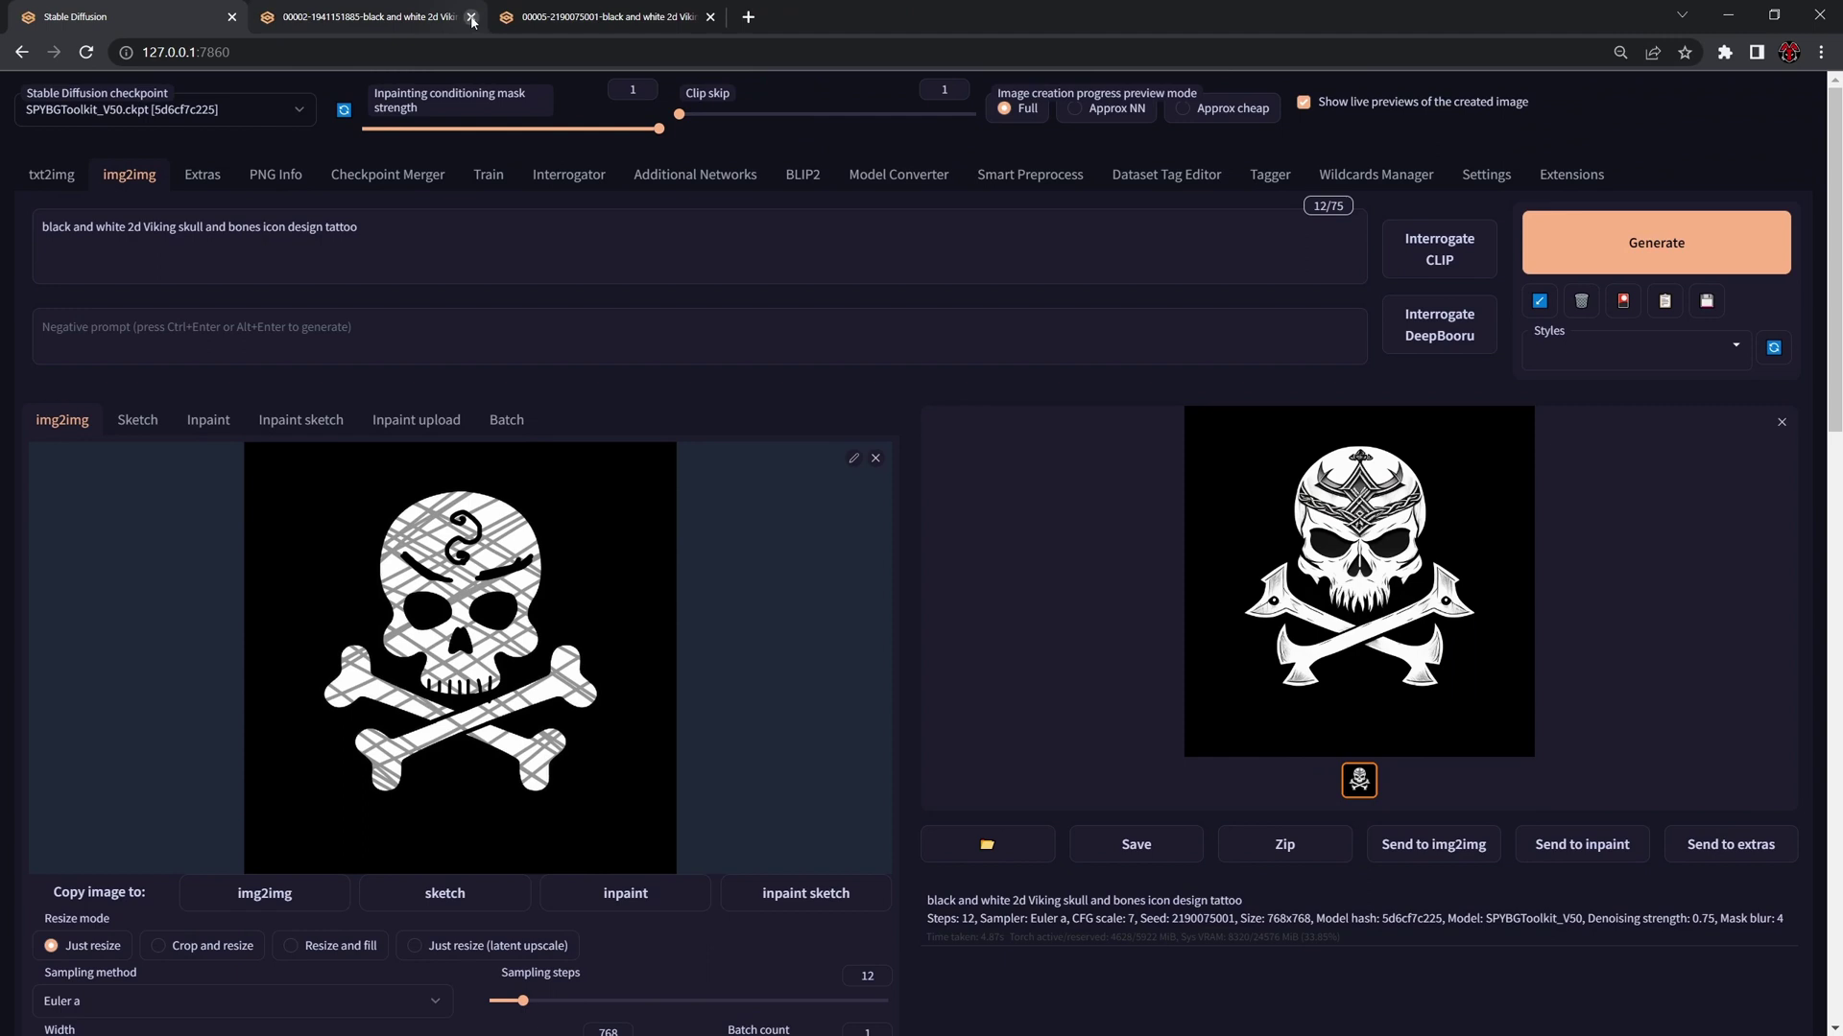
{"action": "left_click", "coordinate": [471, 17]}
Step: Generate a ControlNet-guided skull and view the result and its control map full screen
{"action": "left_click", "coordinate": [1622, 247]}
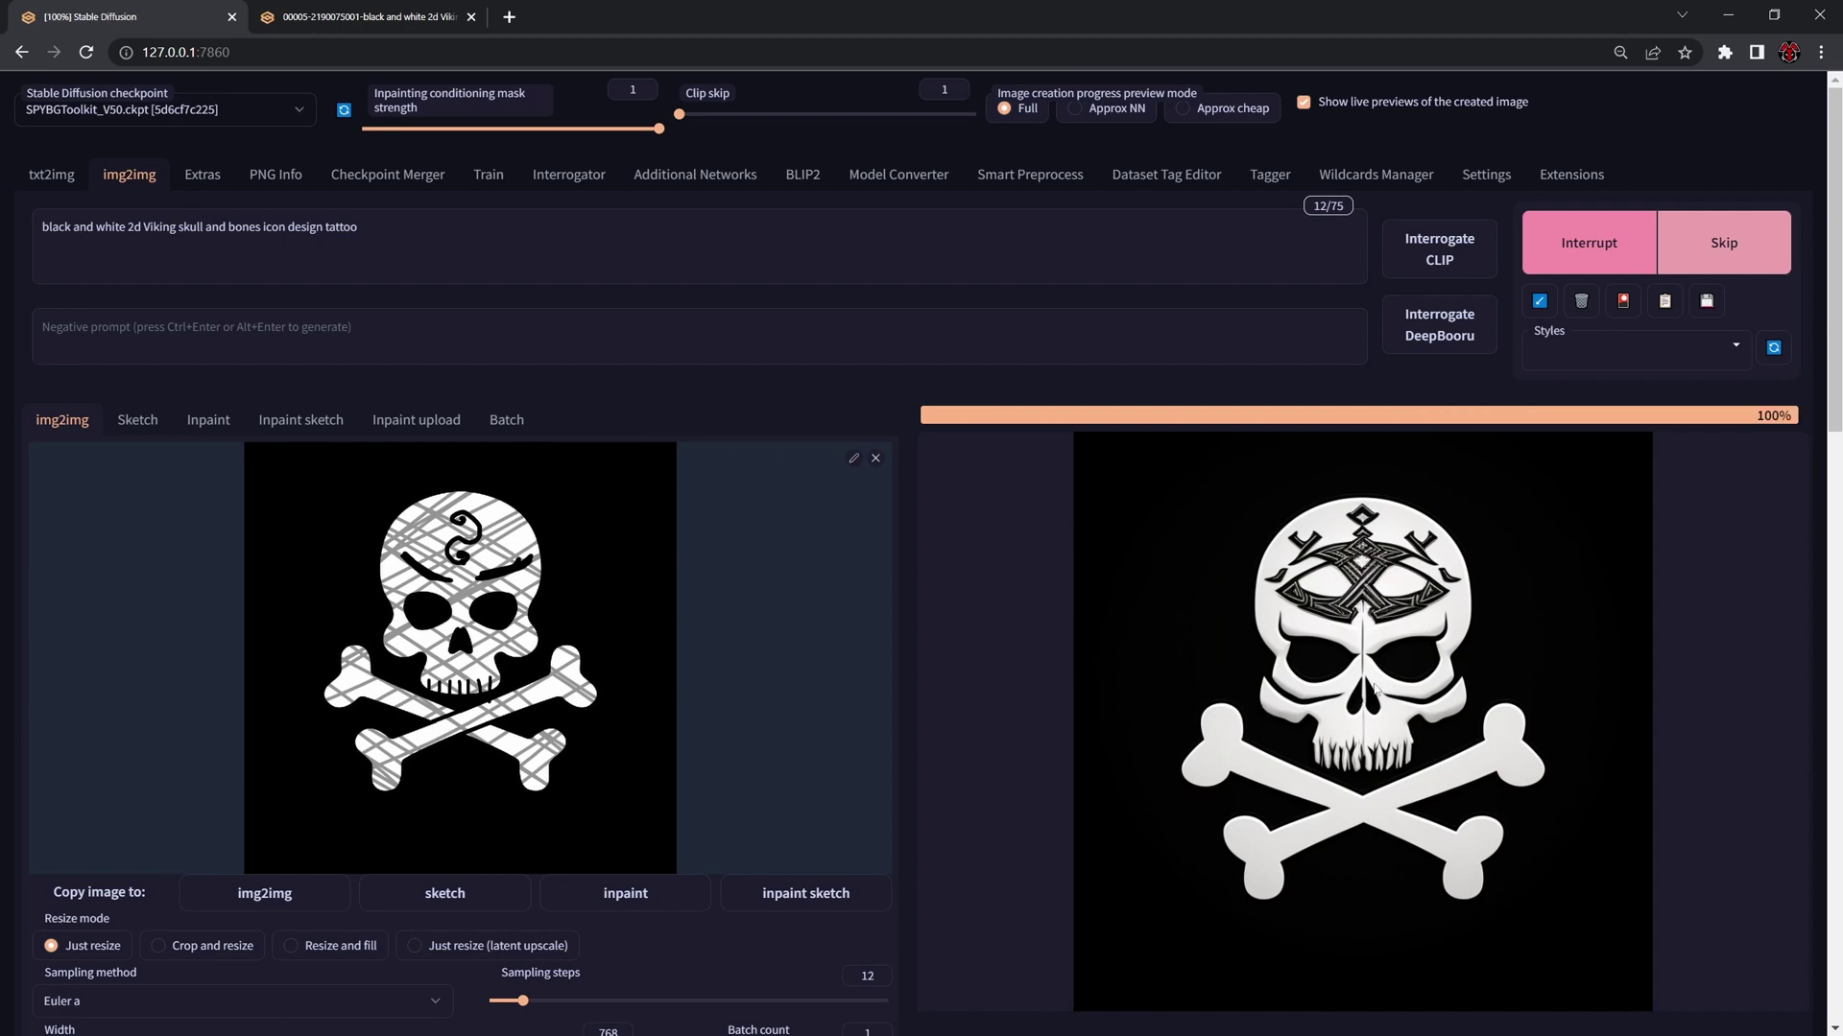
{"action": "left_click", "coordinate": [1379, 780]}
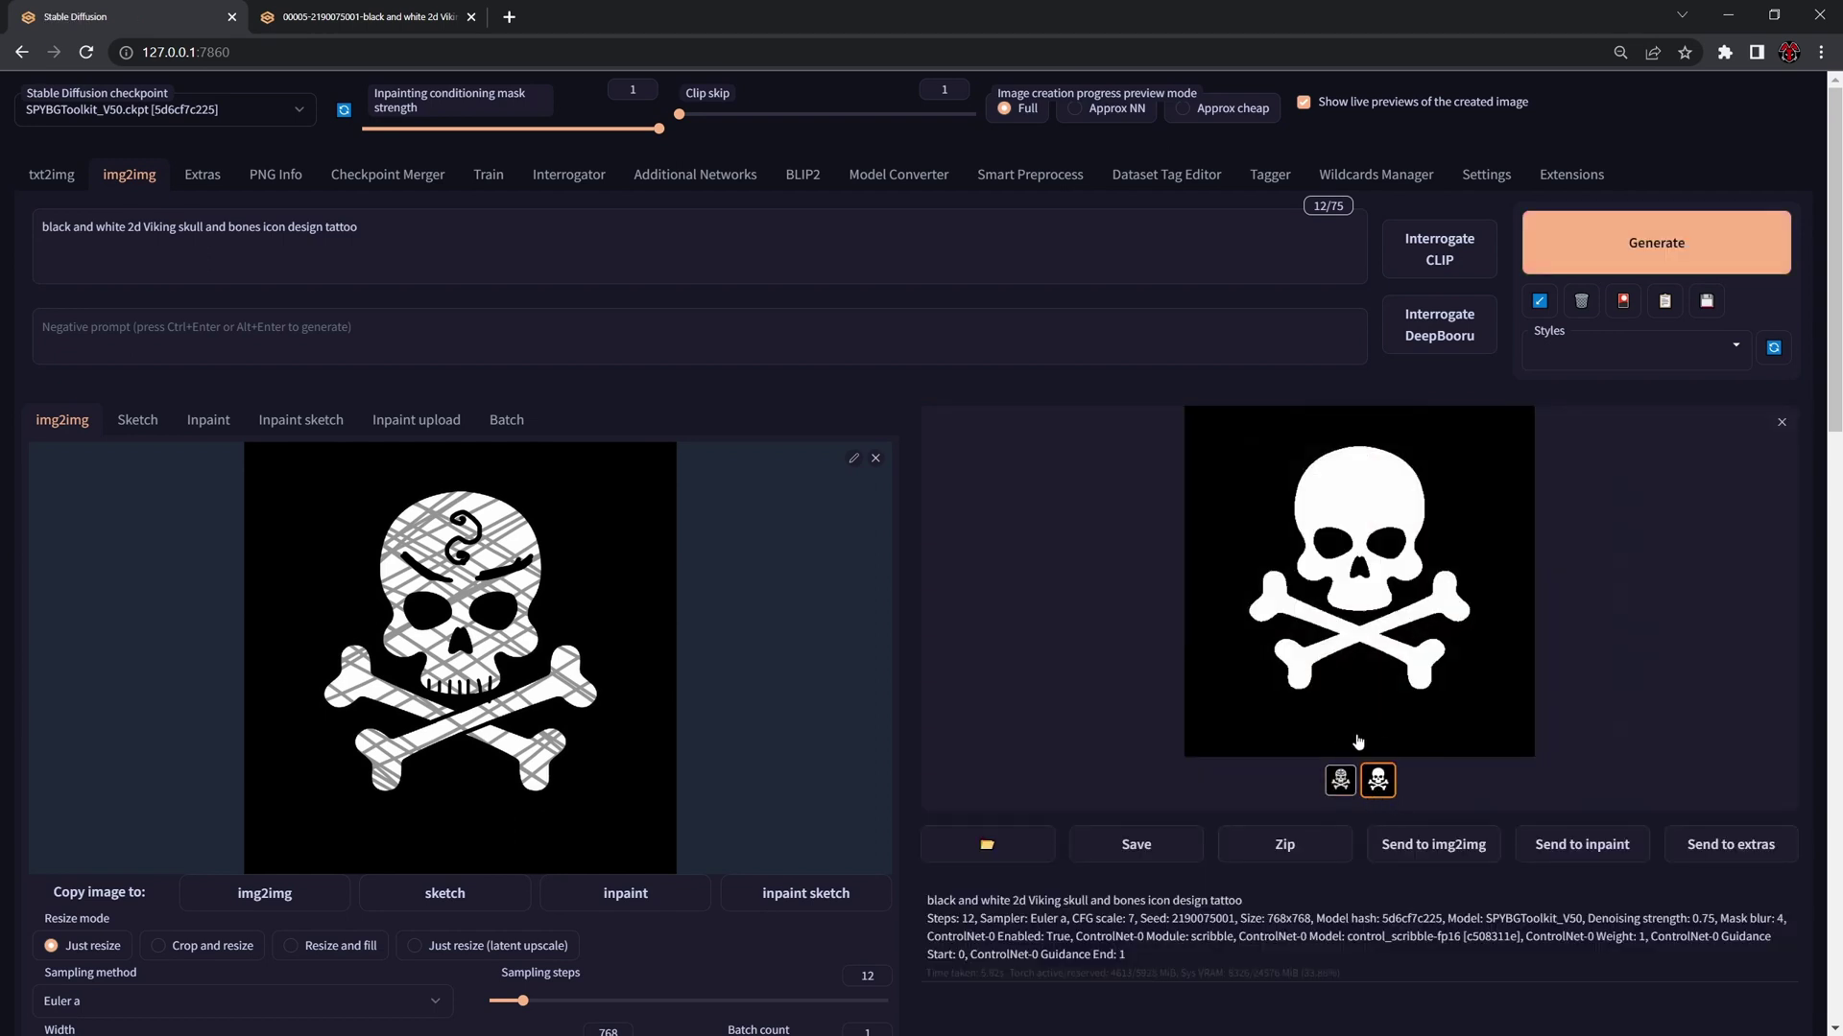
{"action": "left_click", "coordinate": [1357, 635]}
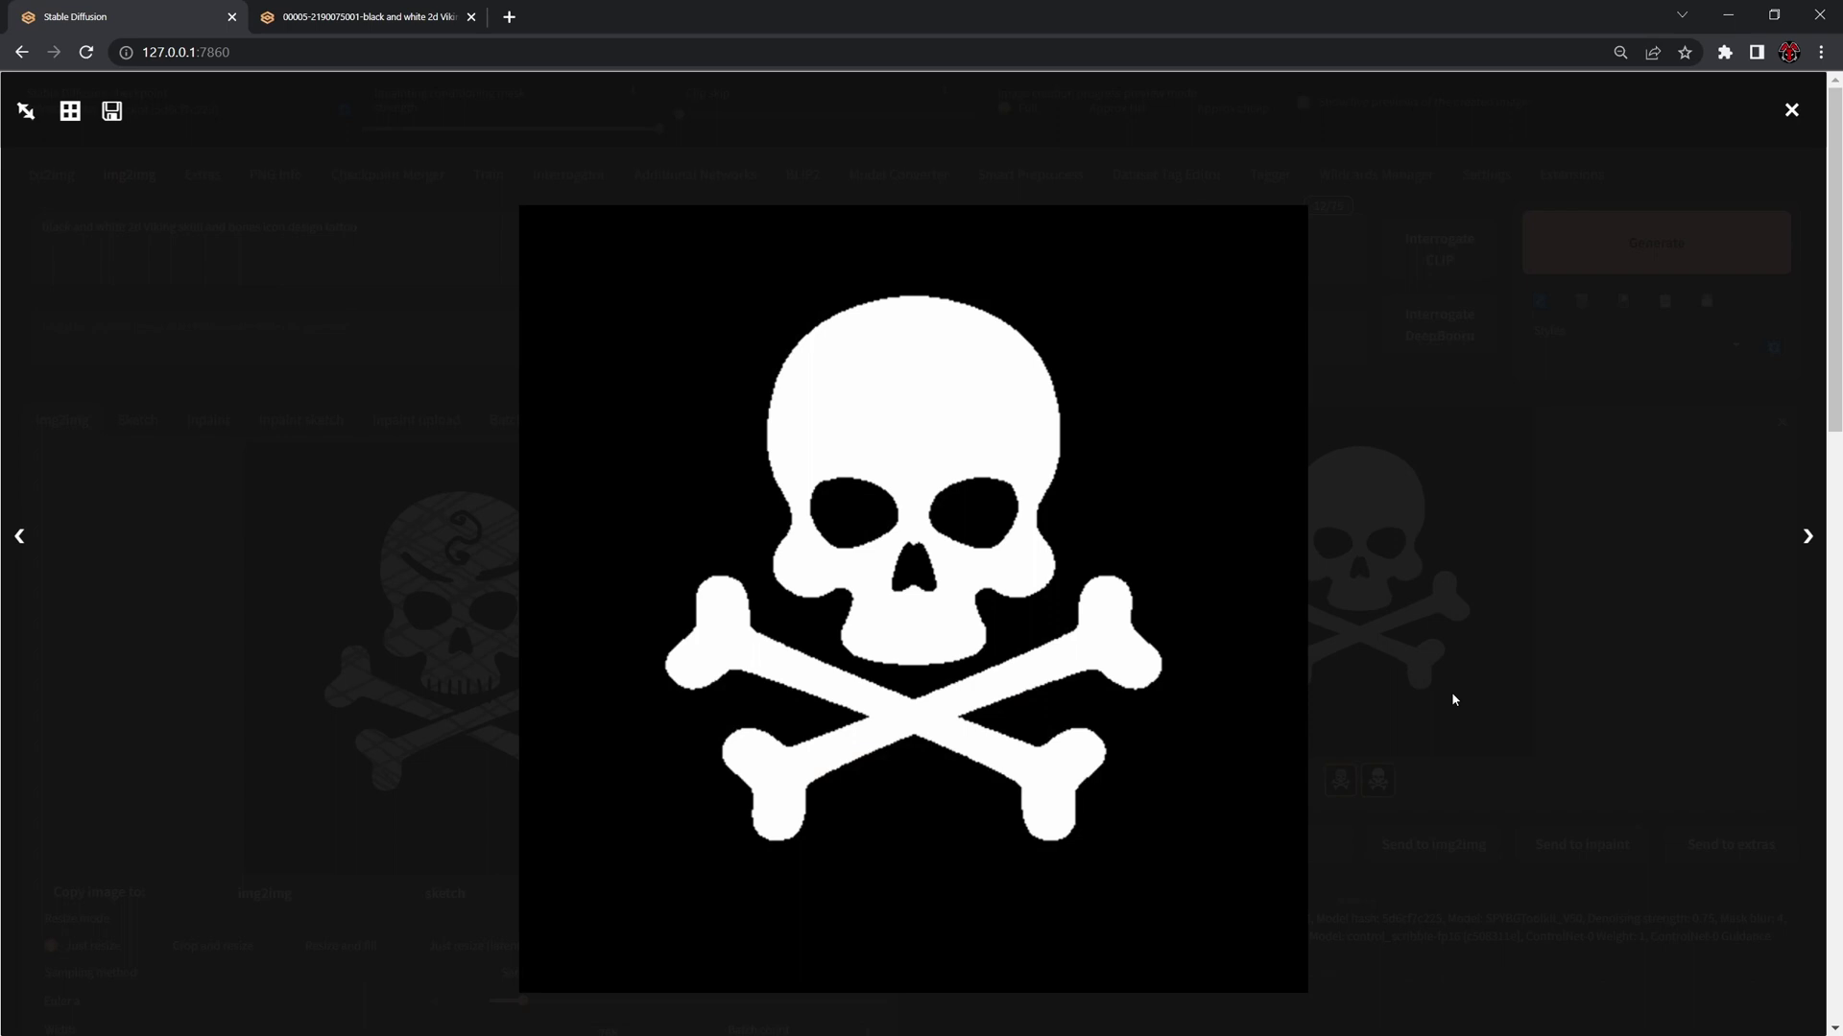
{"action": "left_click", "coordinate": [1451, 691]}
{"action": "scroll", "coordinate": [828, 822], "scroll_direction": "down", "scroll_amount": 3}
{"action": "scroll", "coordinate": [829, 821], "scroll_direction": "down", "scroll_amount": 1}
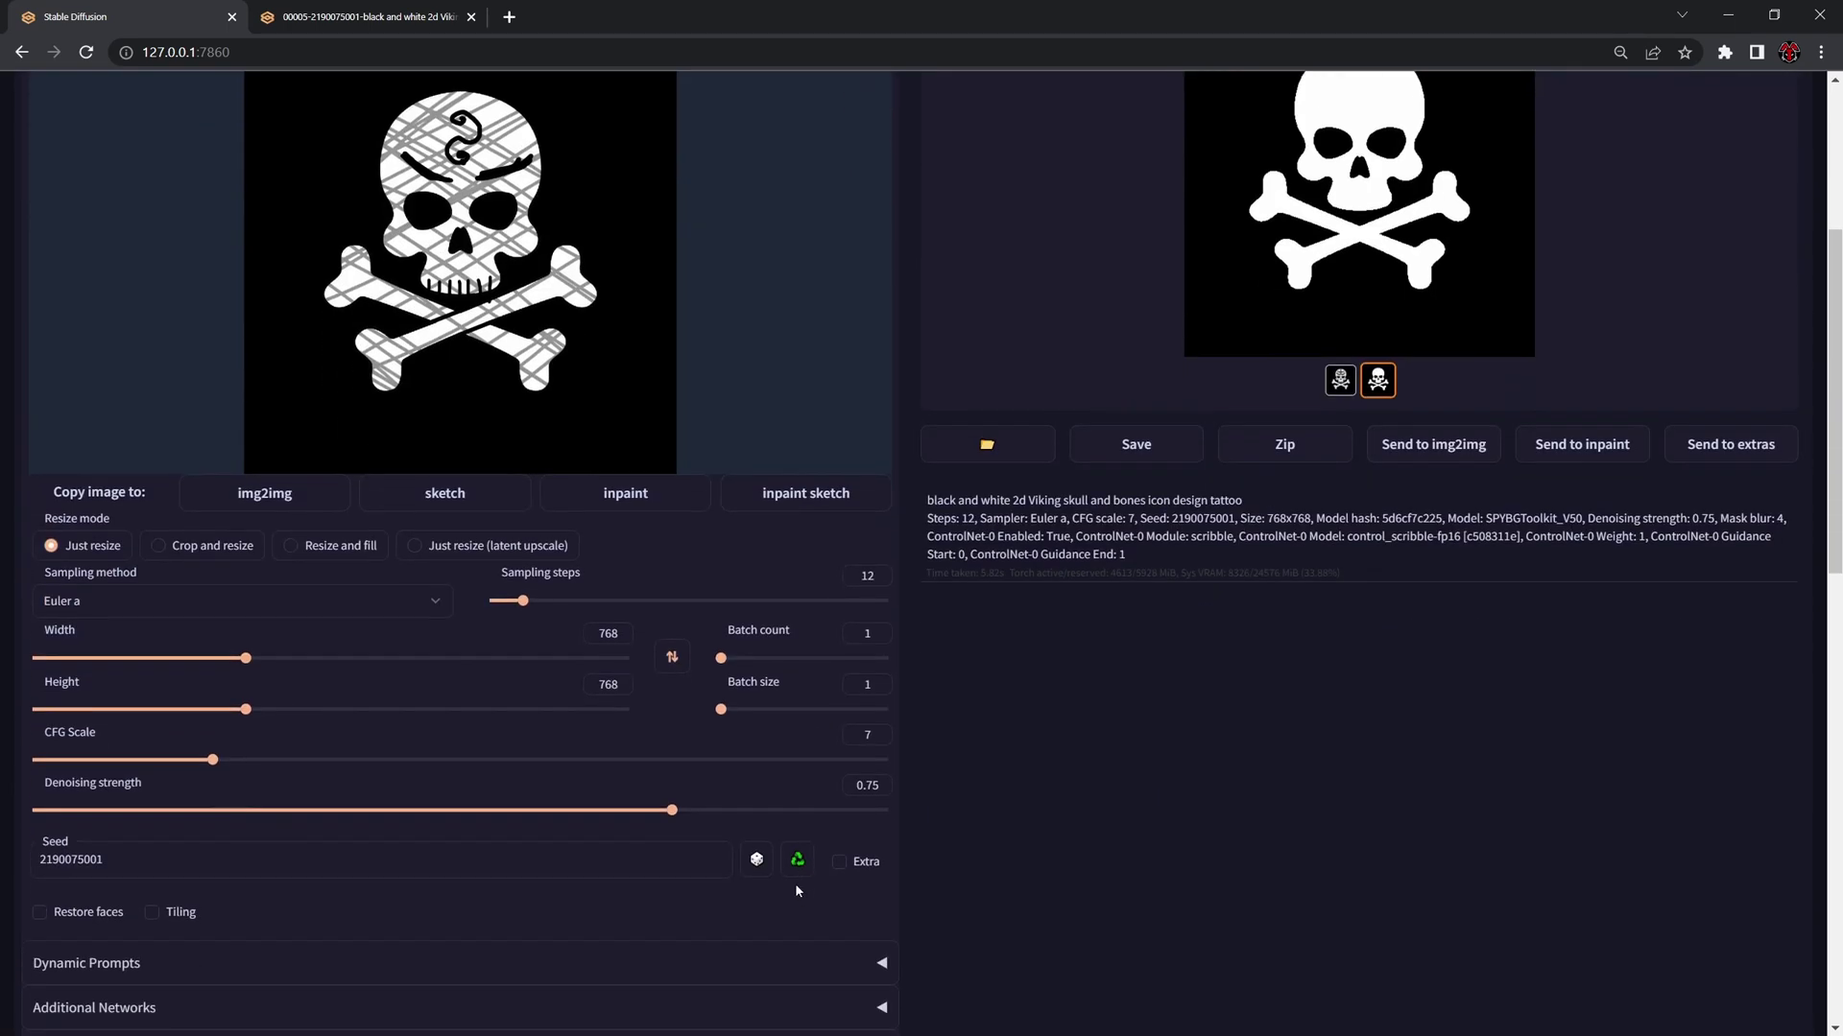
{"action": "left_click", "coordinate": [756, 859]}
{"action": "scroll", "coordinate": [1462, 480], "scroll_direction": "up", "scroll_amount": 4}
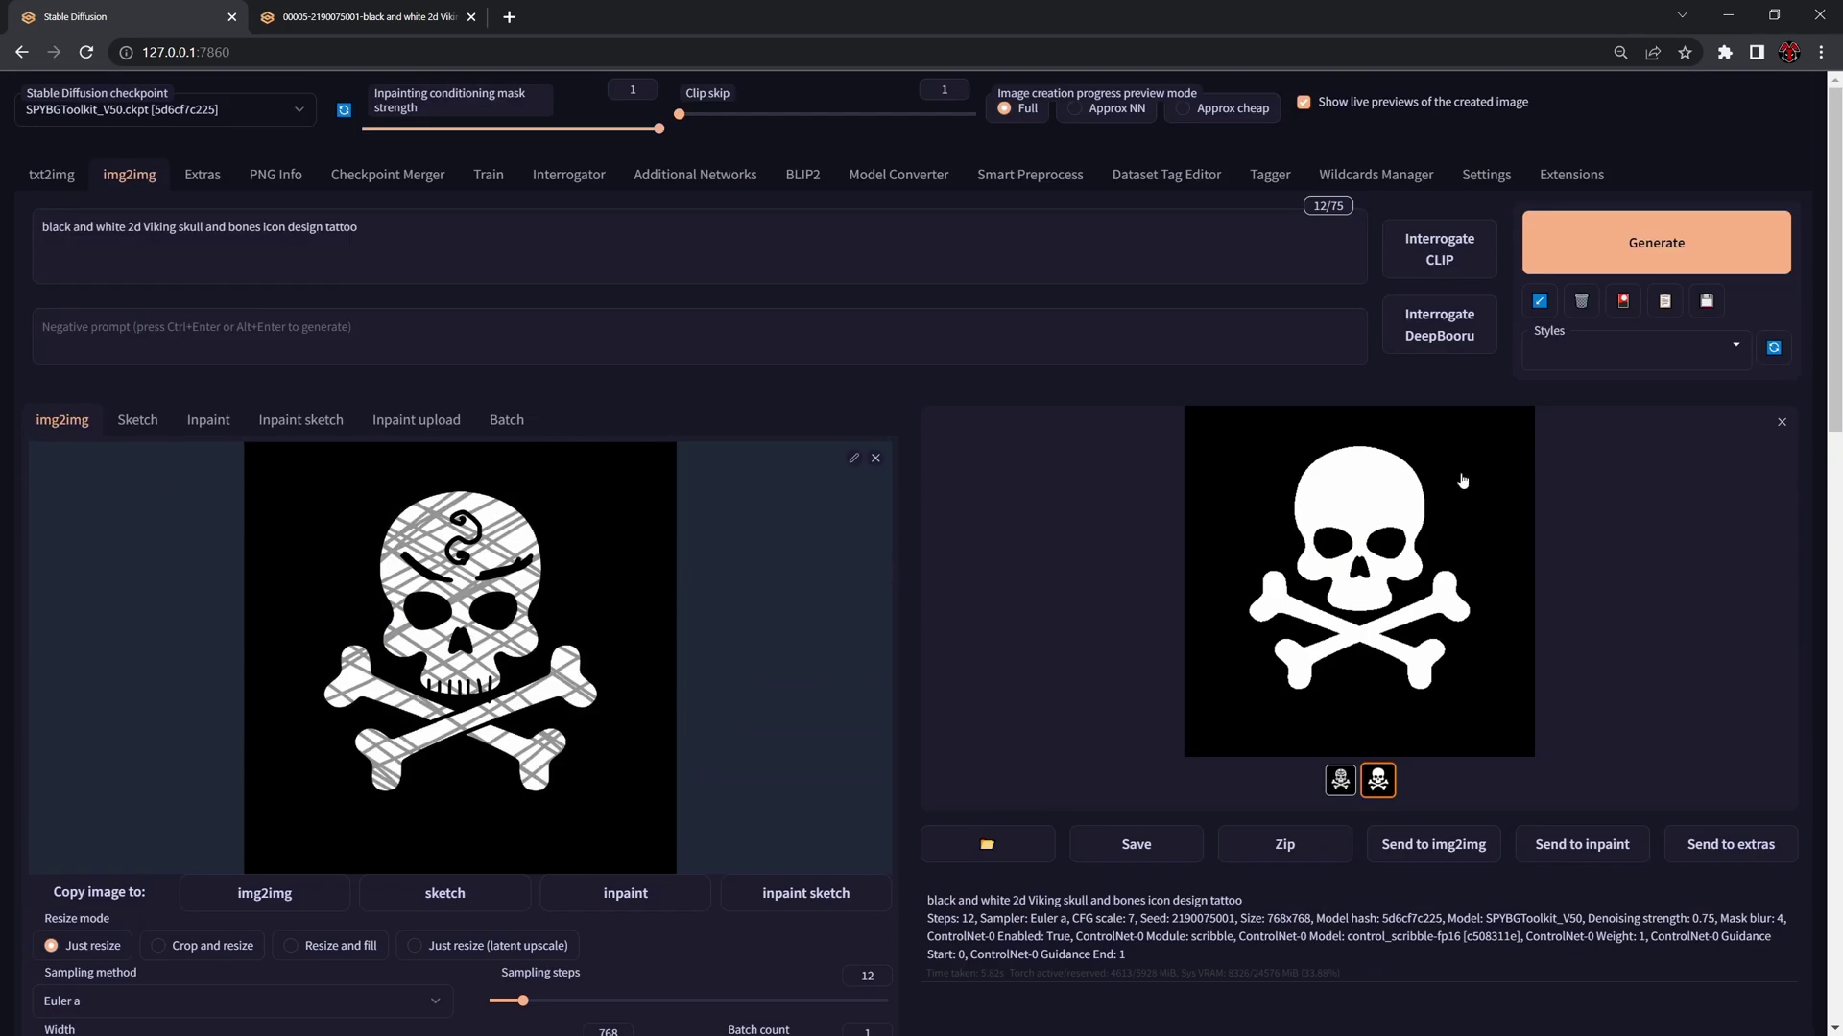
{"action": "left_click", "coordinate": [1635, 270]}
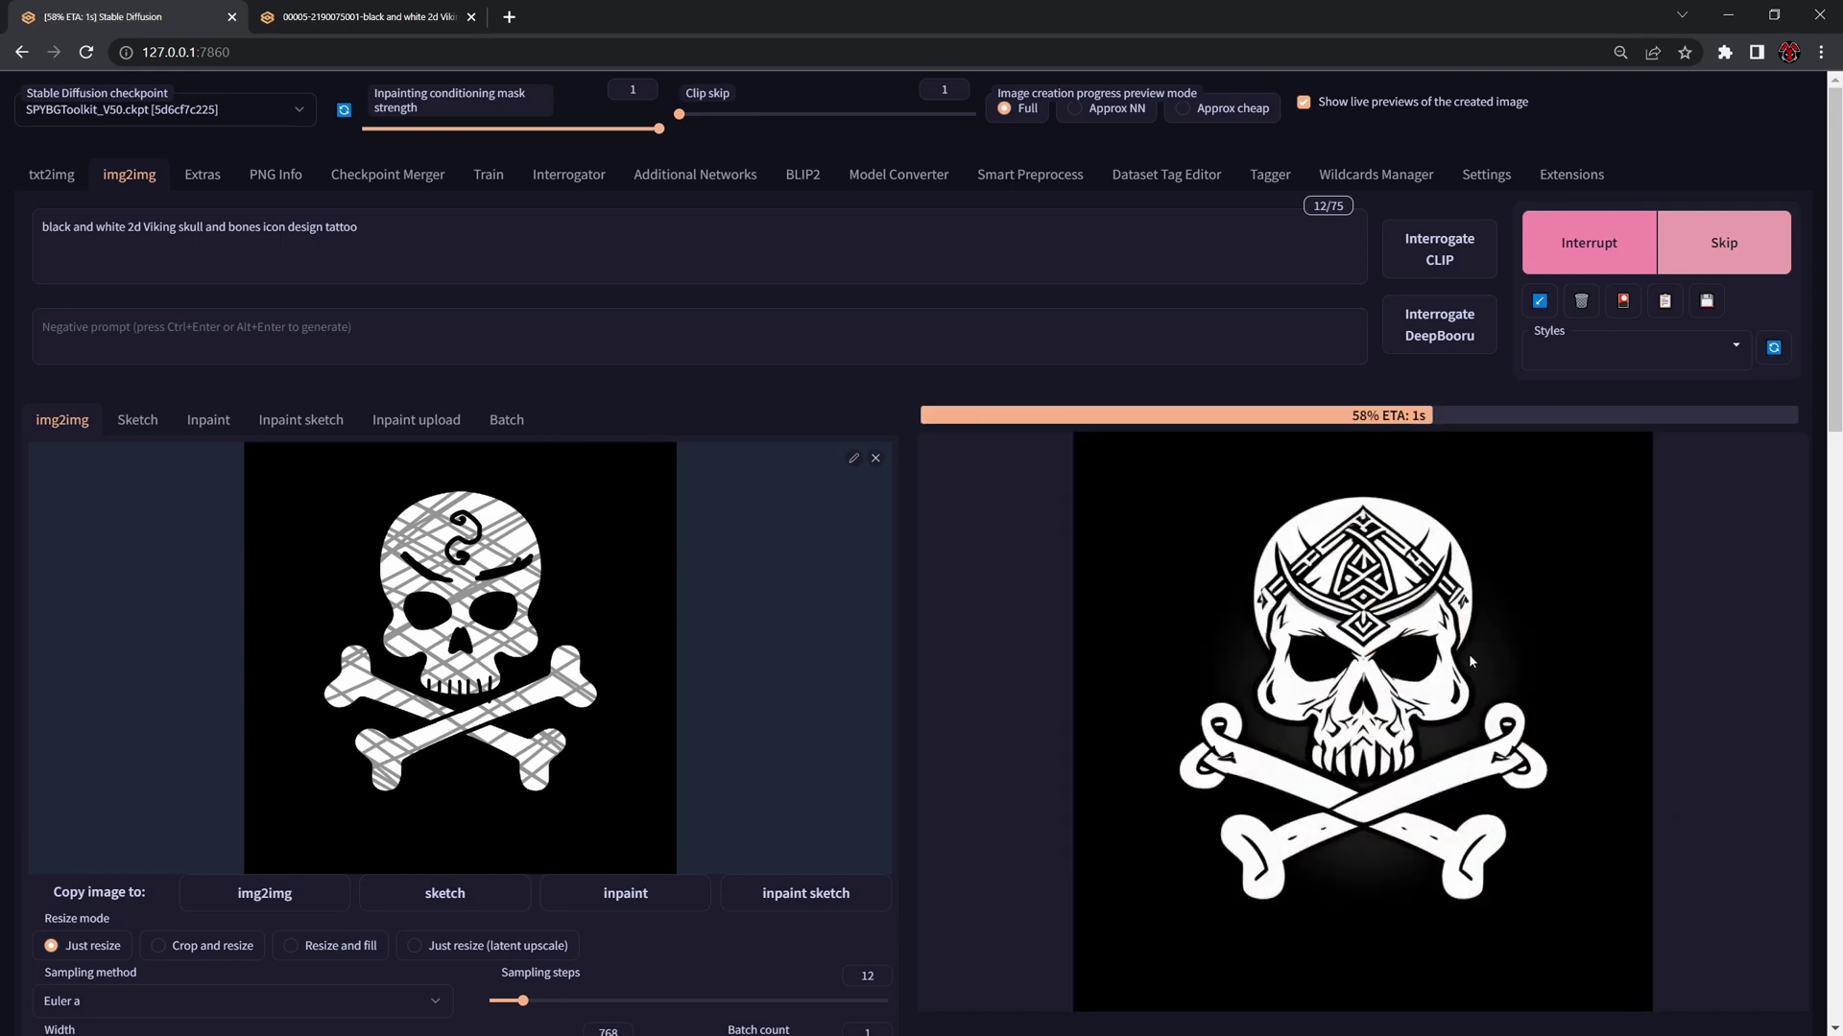
{"action": "scroll", "coordinate": [1420, 651], "scroll_direction": "down", "scroll_amount": 1}
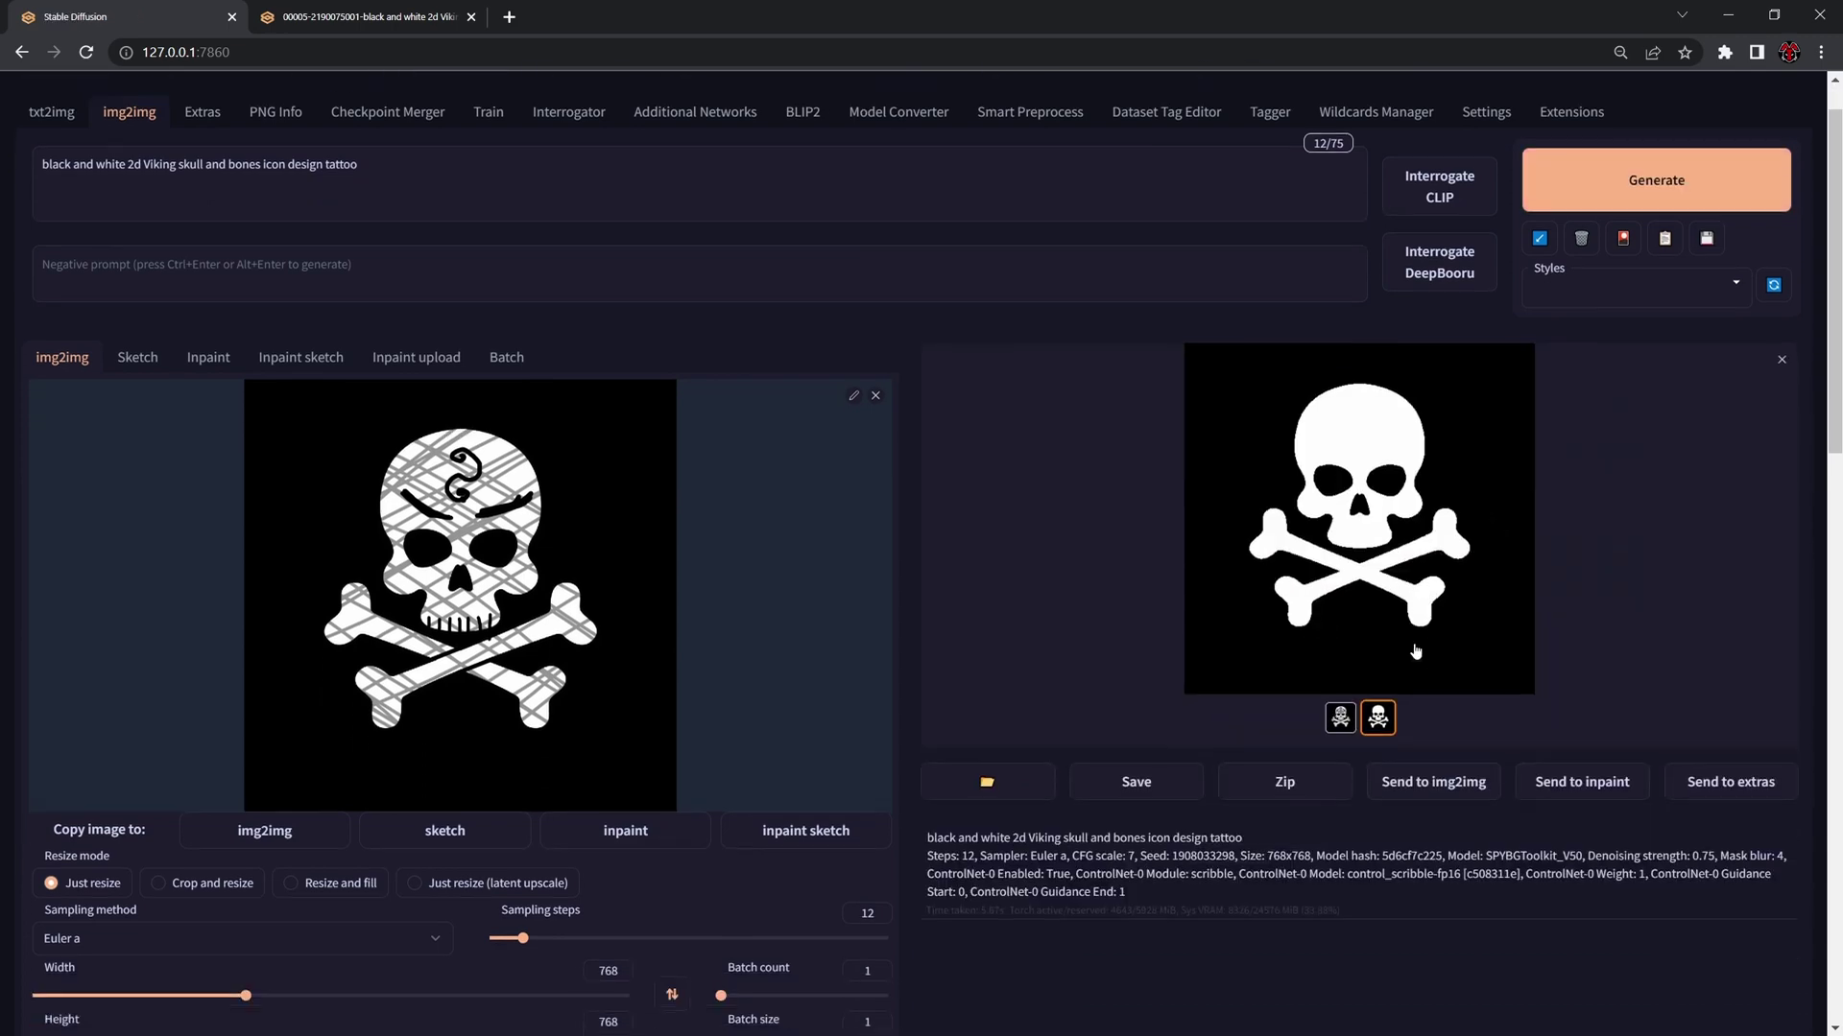
Step: Raise the denoising strength to 0.85 and generate a new ControlNet-guided Viking skull
{"action": "scroll", "coordinate": [733, 763], "scroll_direction": "down", "scroll_amount": 3}
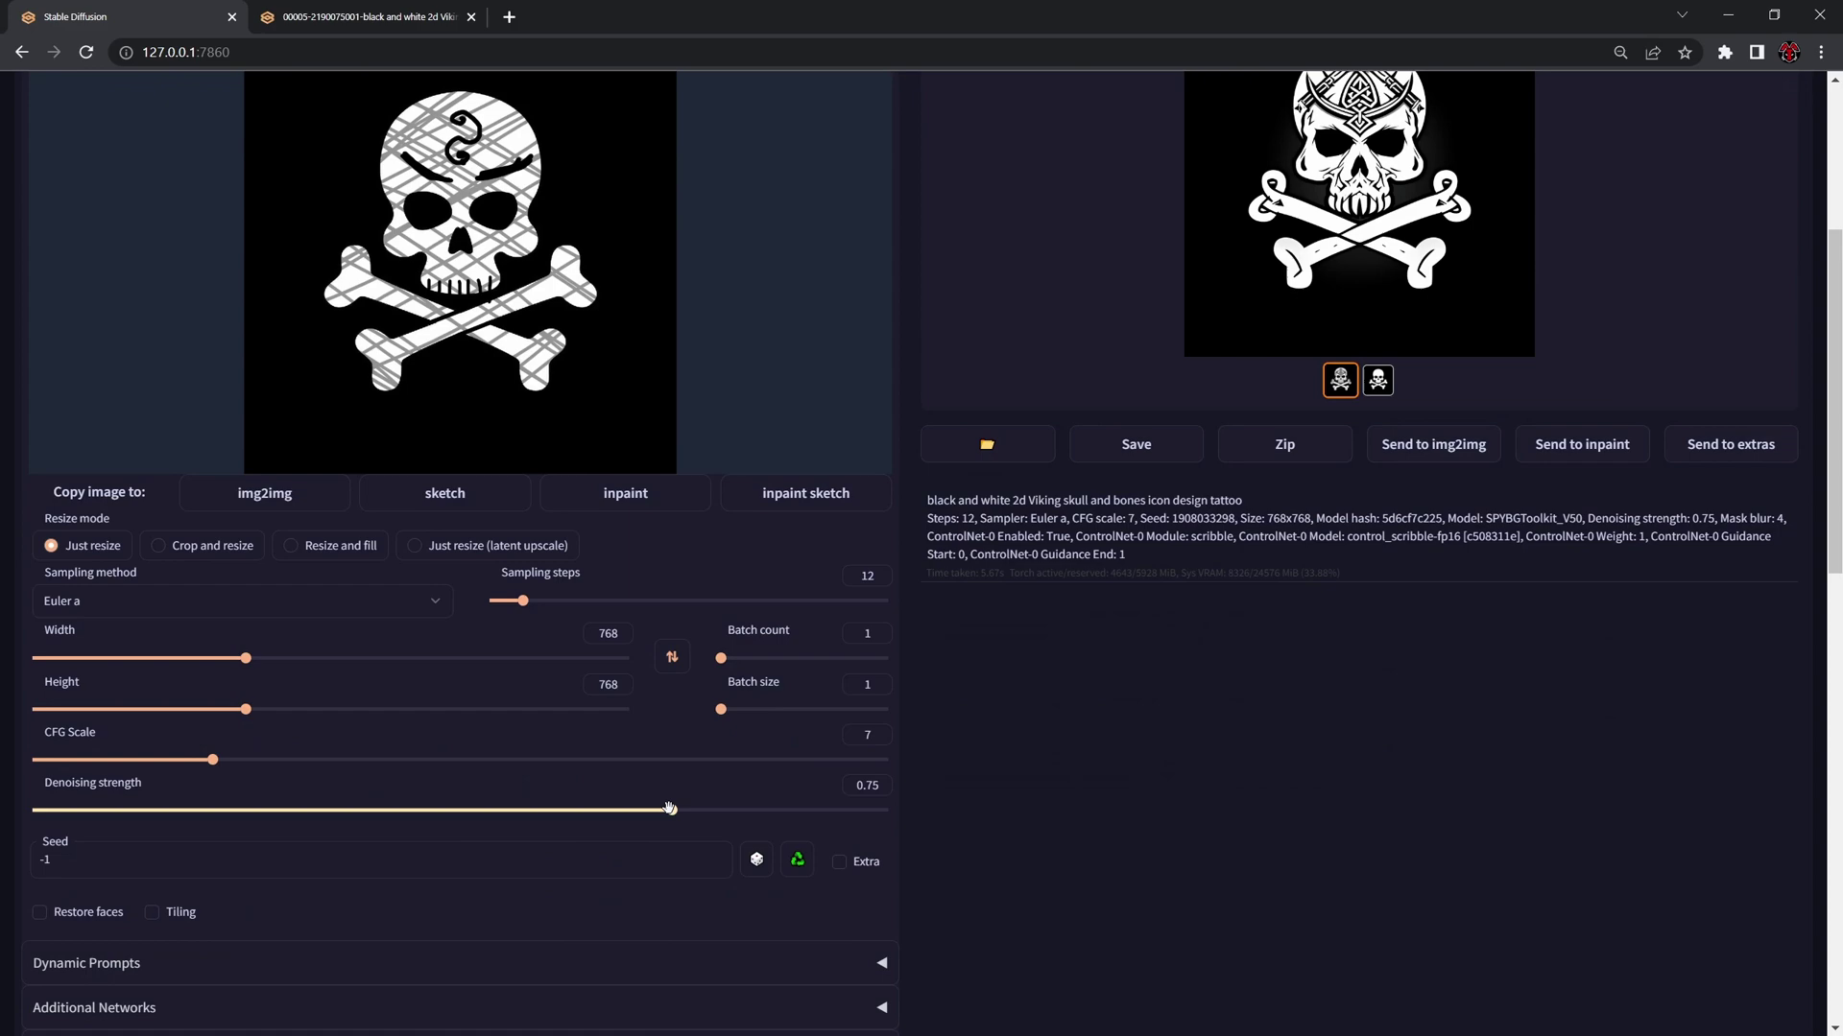
{"action": "left_click_drag", "start_coordinate": [669, 809], "coordinate": [722, 810]}
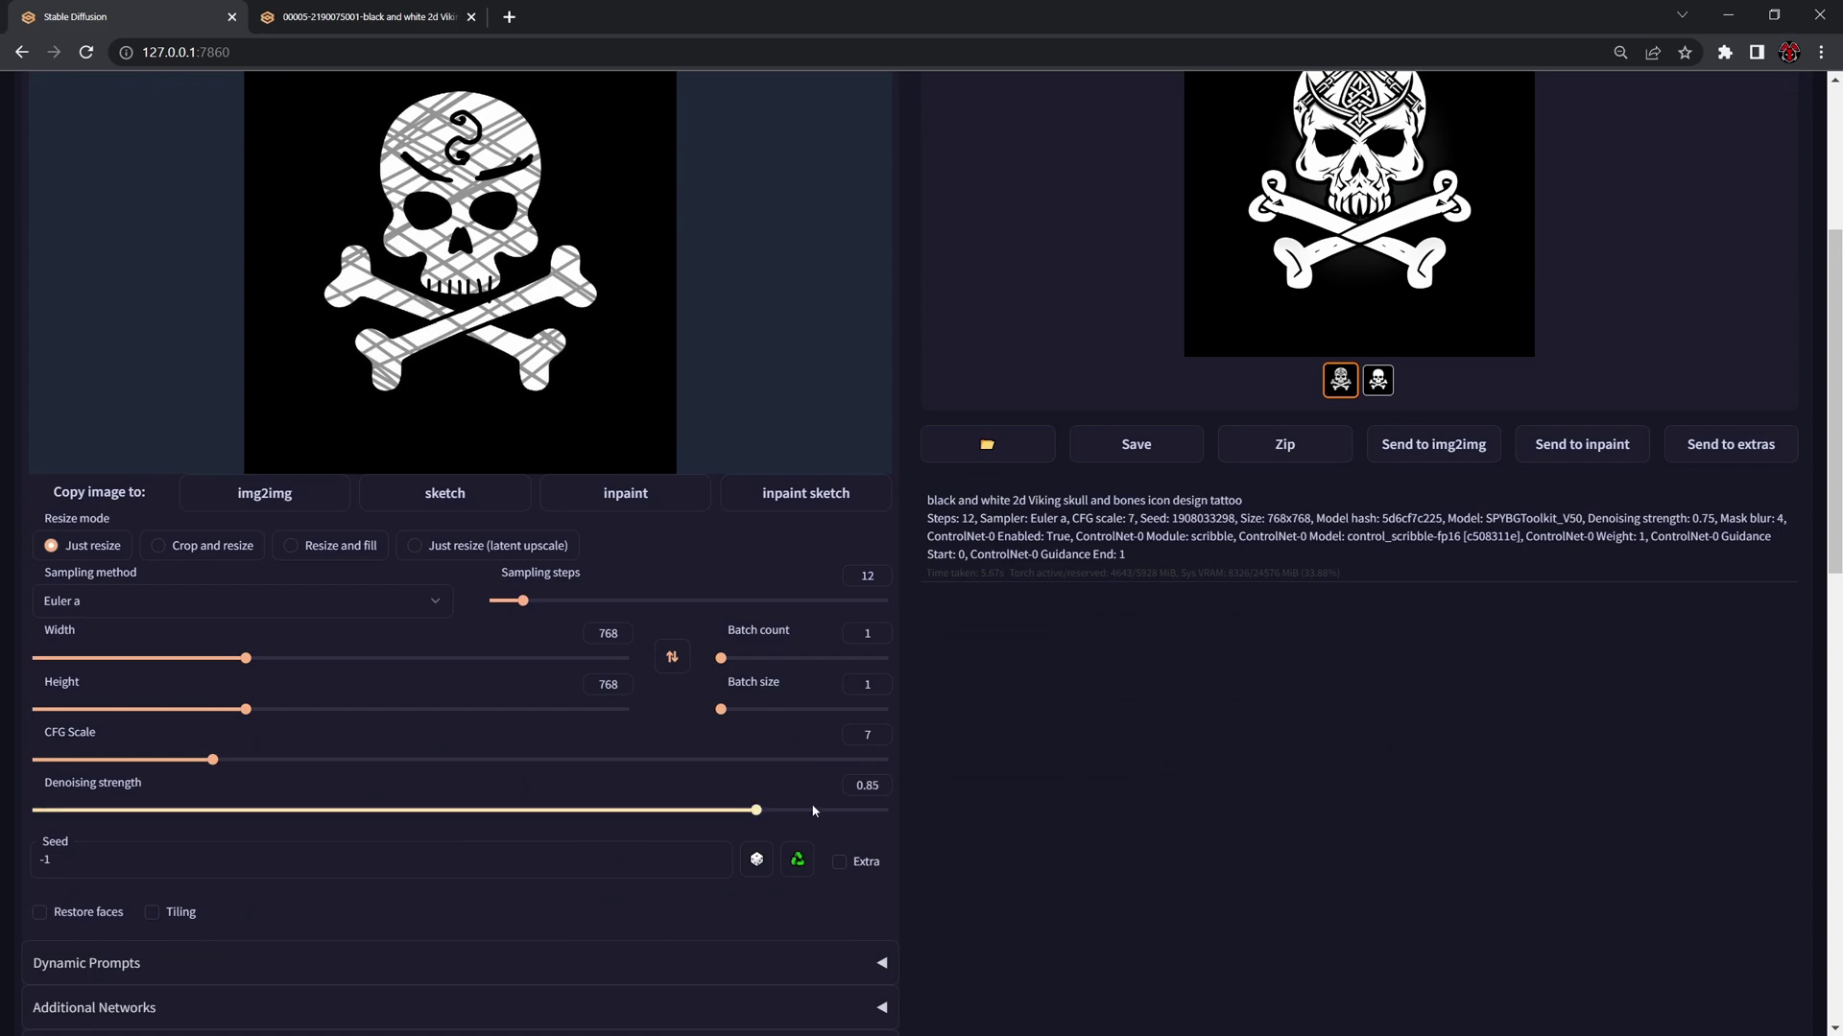
{"action": "scroll", "coordinate": [1059, 802], "scroll_direction": "up", "scroll_amount": 4}
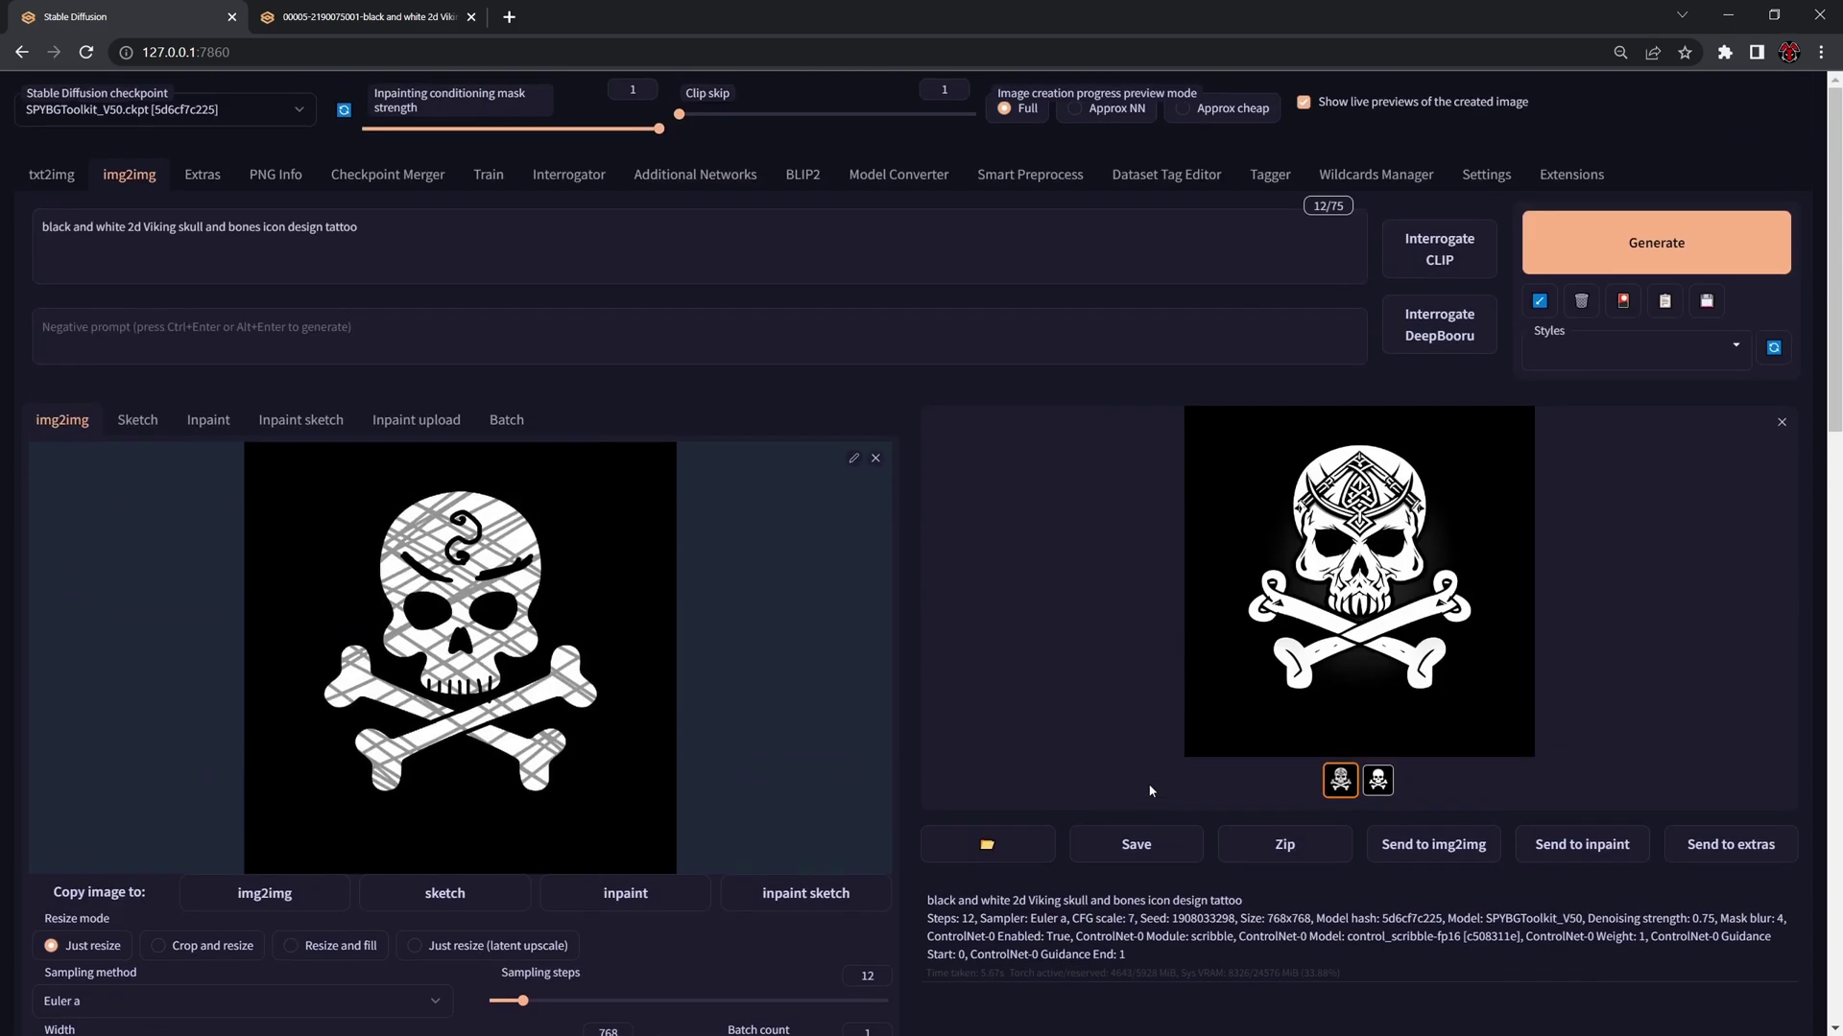
{"action": "left_click", "coordinate": [1653, 257]}
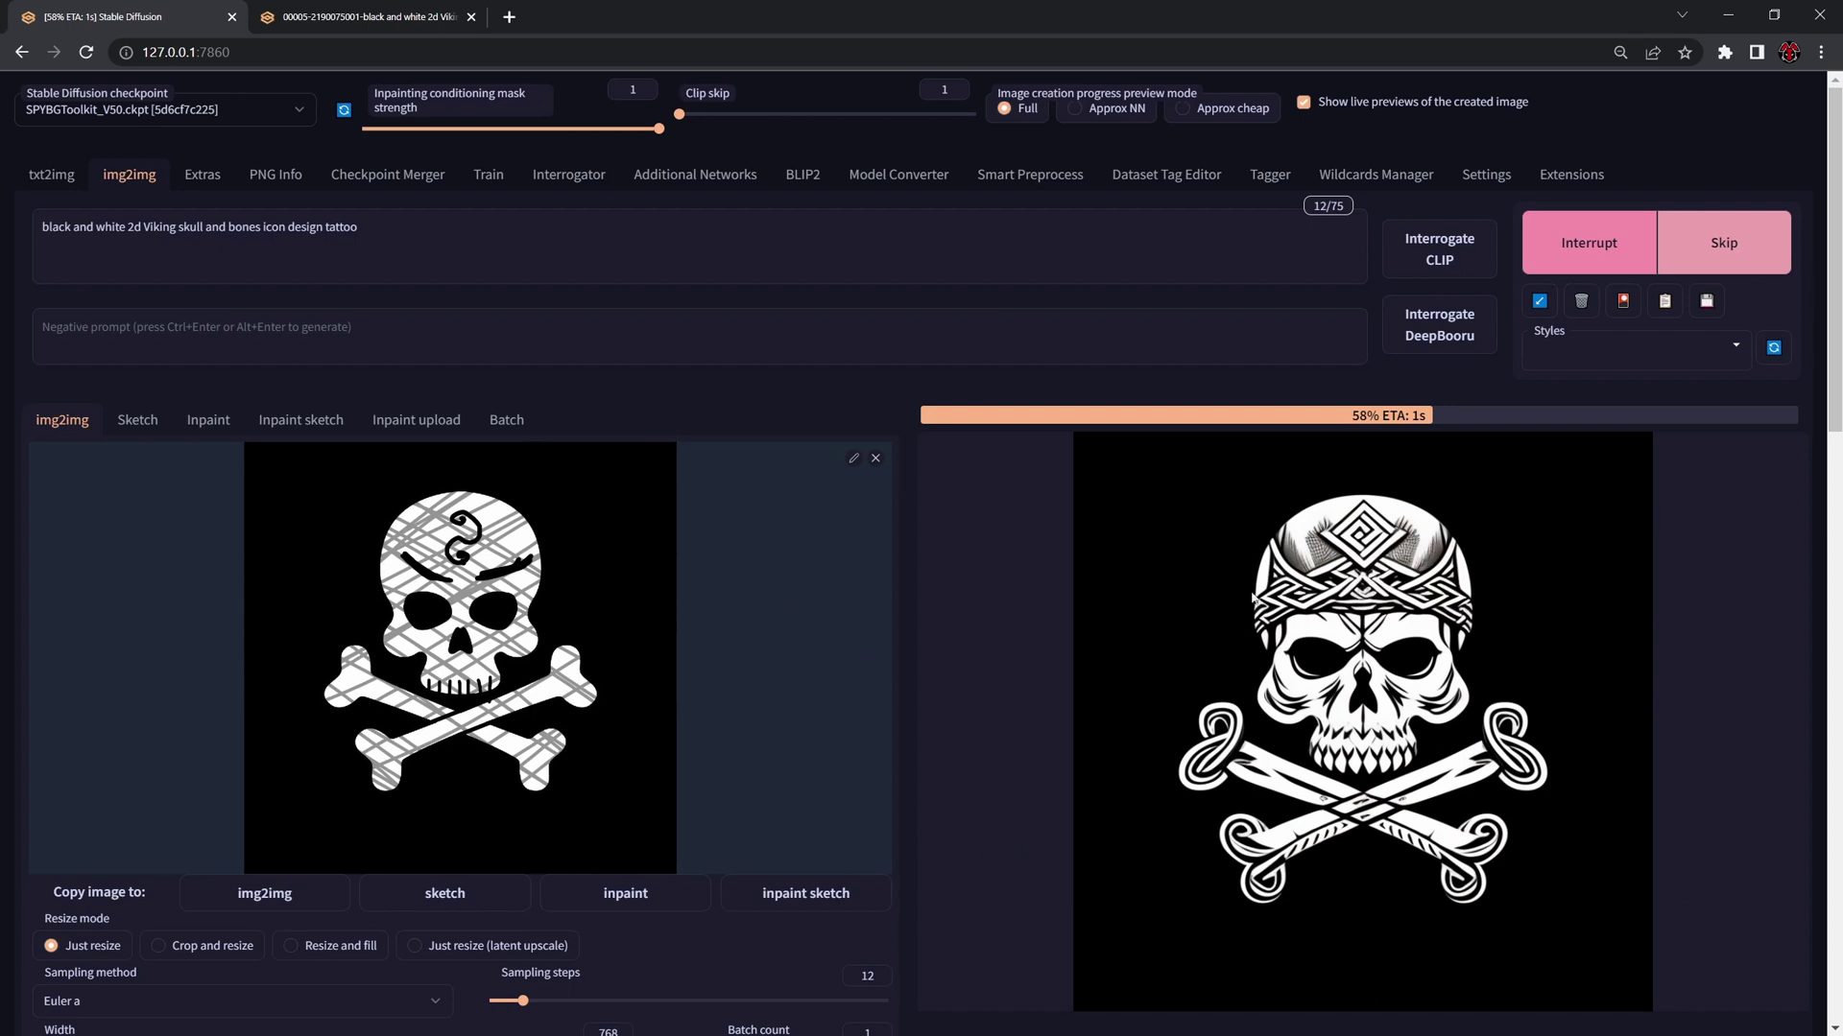
Step: Compare the generated Viking skull (seed 690248099) with the plain skull scribble map
{"action": "scroll", "coordinate": [1313, 683], "scroll_direction": "down", "scroll_amount": 1}
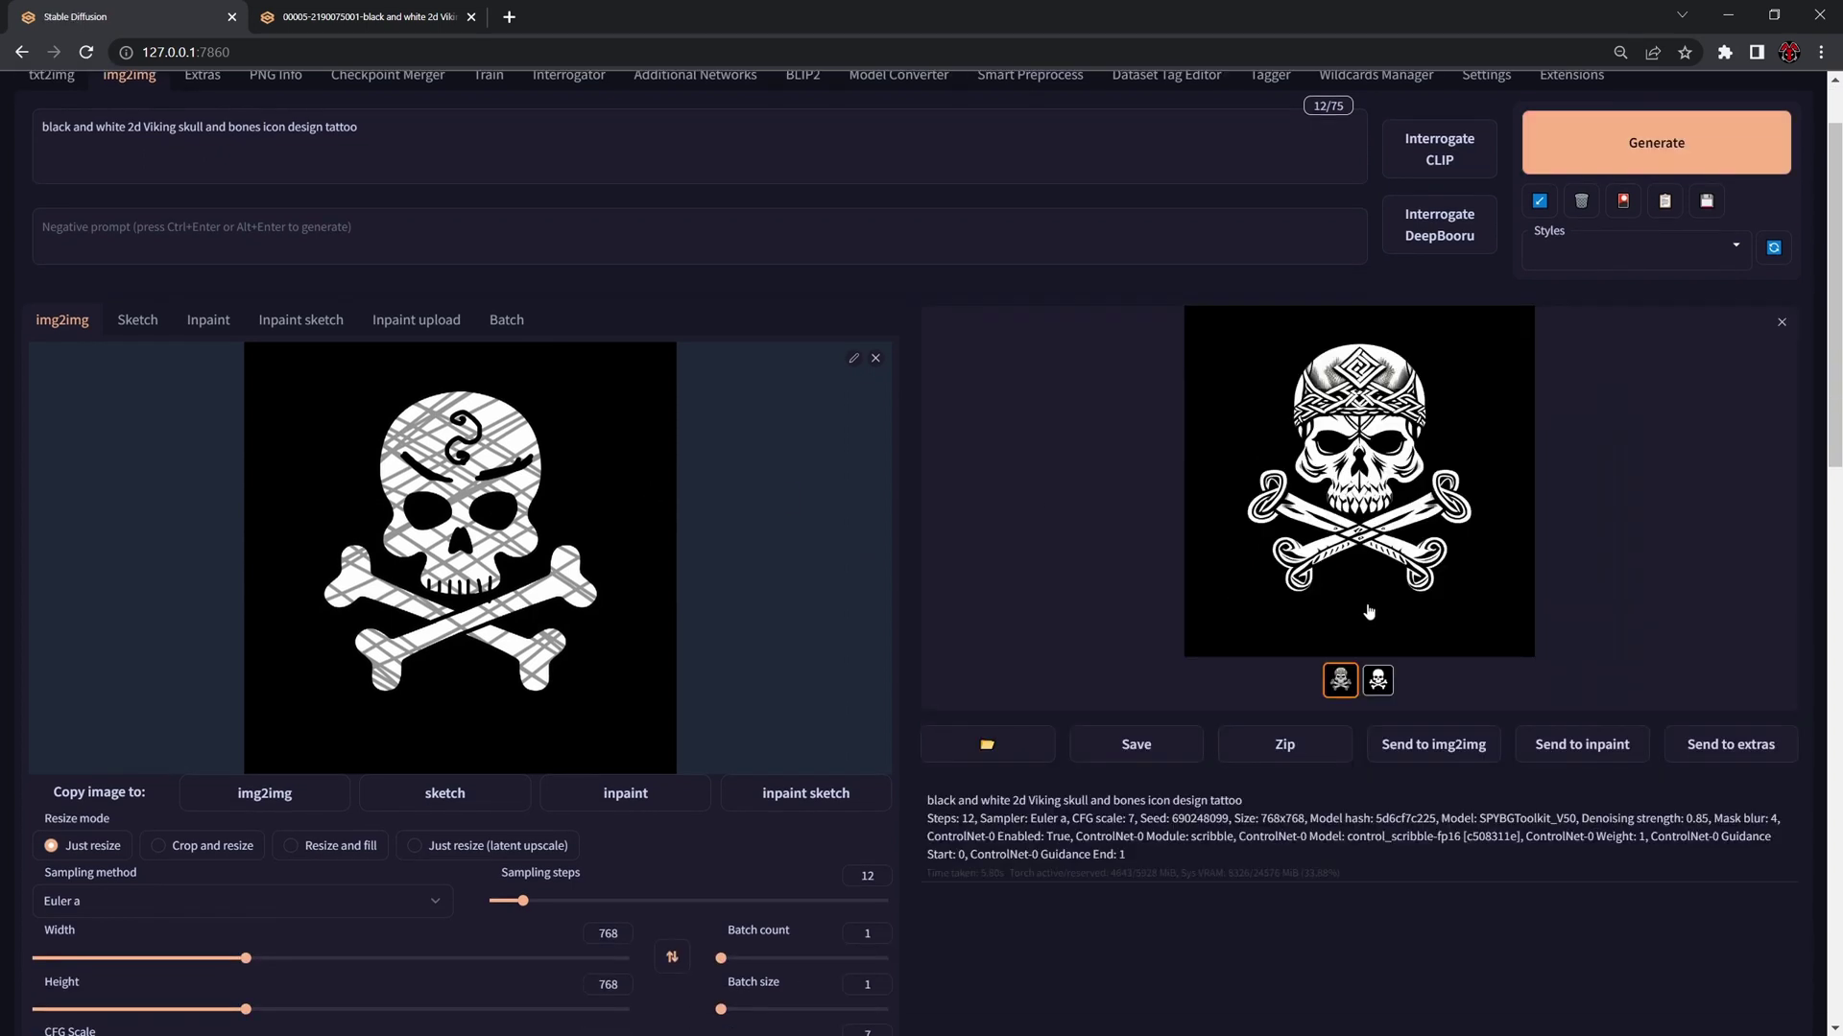
{"action": "left_click", "coordinate": [1379, 684]}
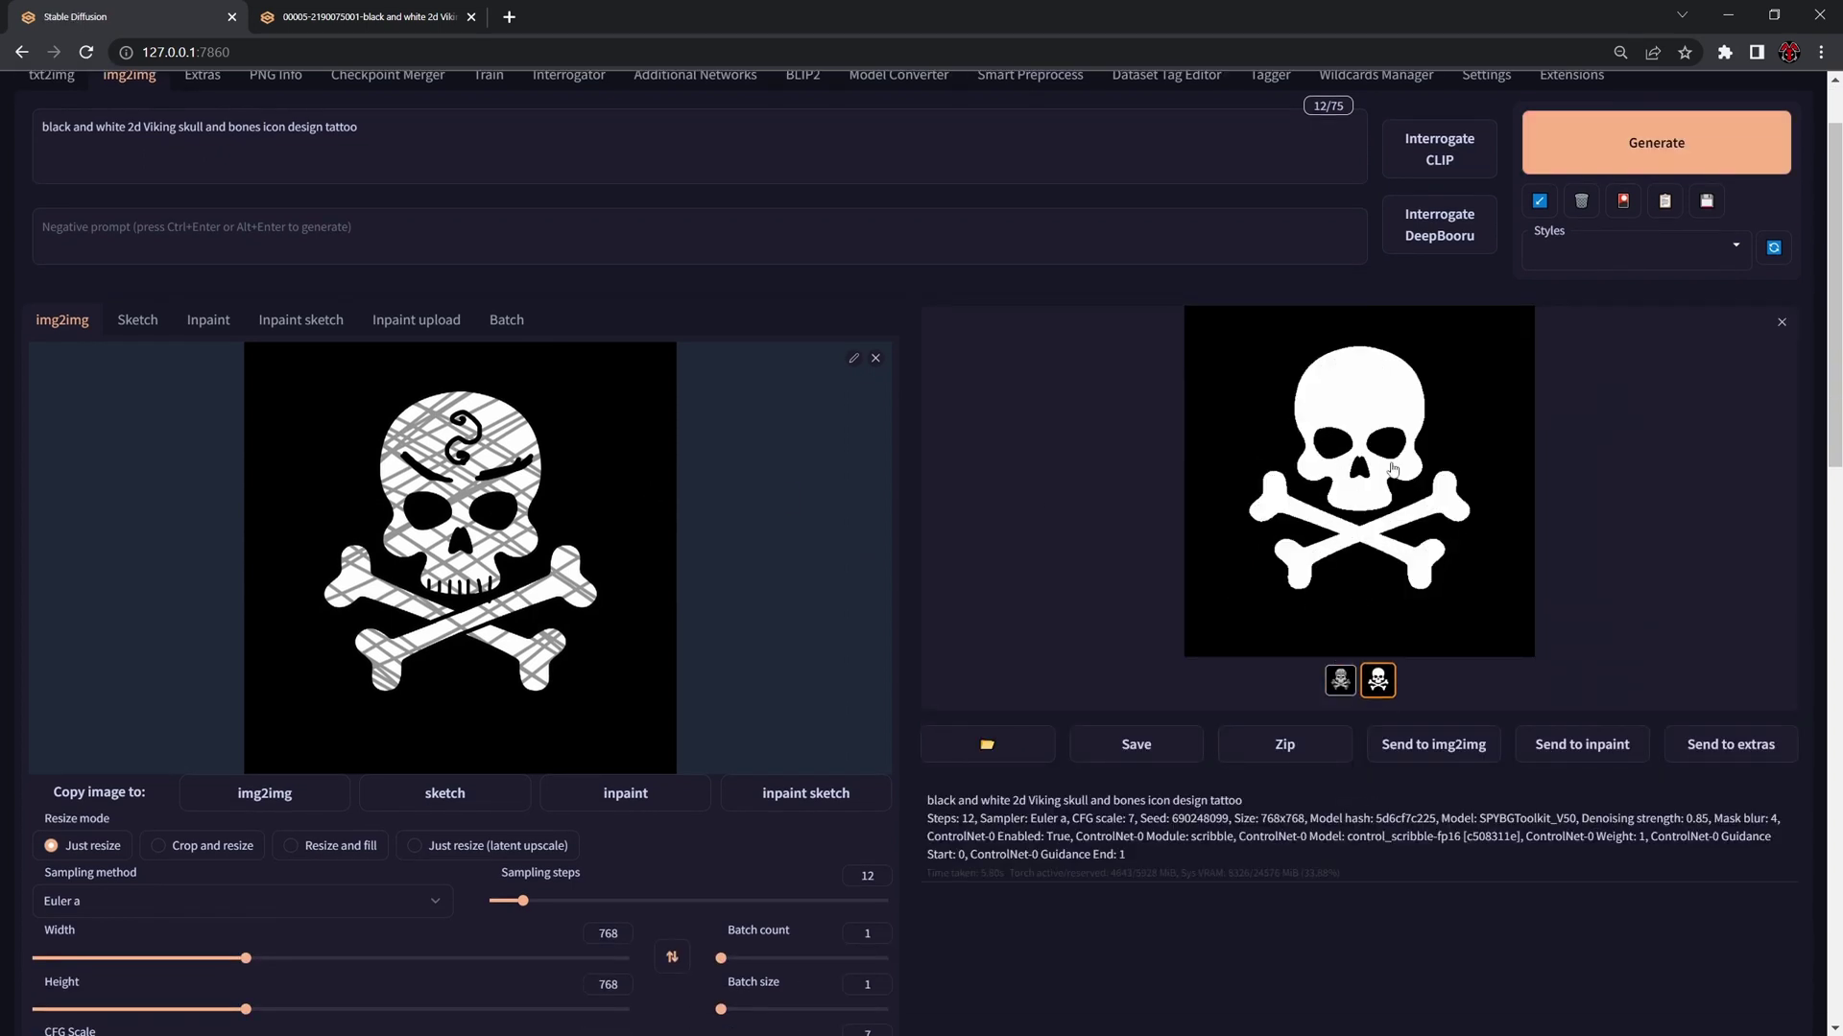
{"action": "left_click", "coordinate": [1343, 683]}
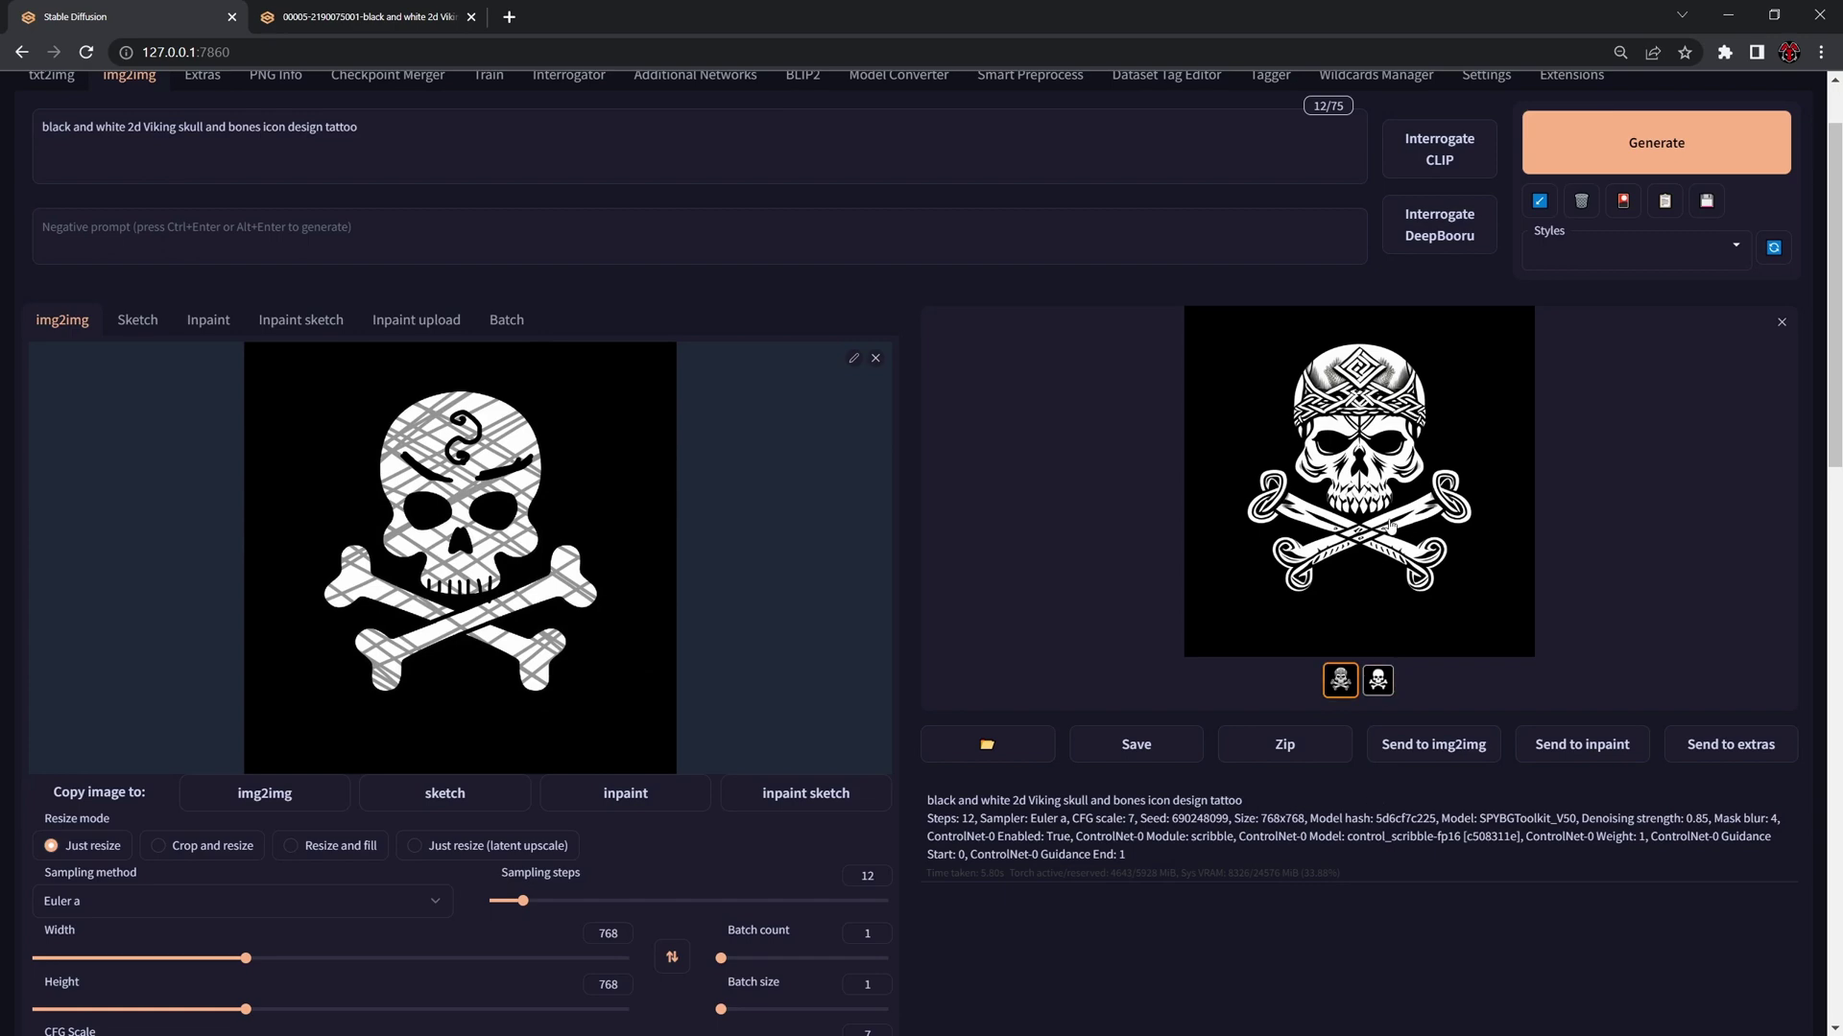
{"action": "scroll", "coordinate": [1116, 699], "scroll_direction": "down", "scroll_amount": 3}
{"action": "scroll", "coordinate": [1109, 699], "scroll_direction": "down", "scroll_amount": 3}
{"action": "scroll", "coordinate": [1102, 699], "scroll_direction": "up", "scroll_amount": 5}
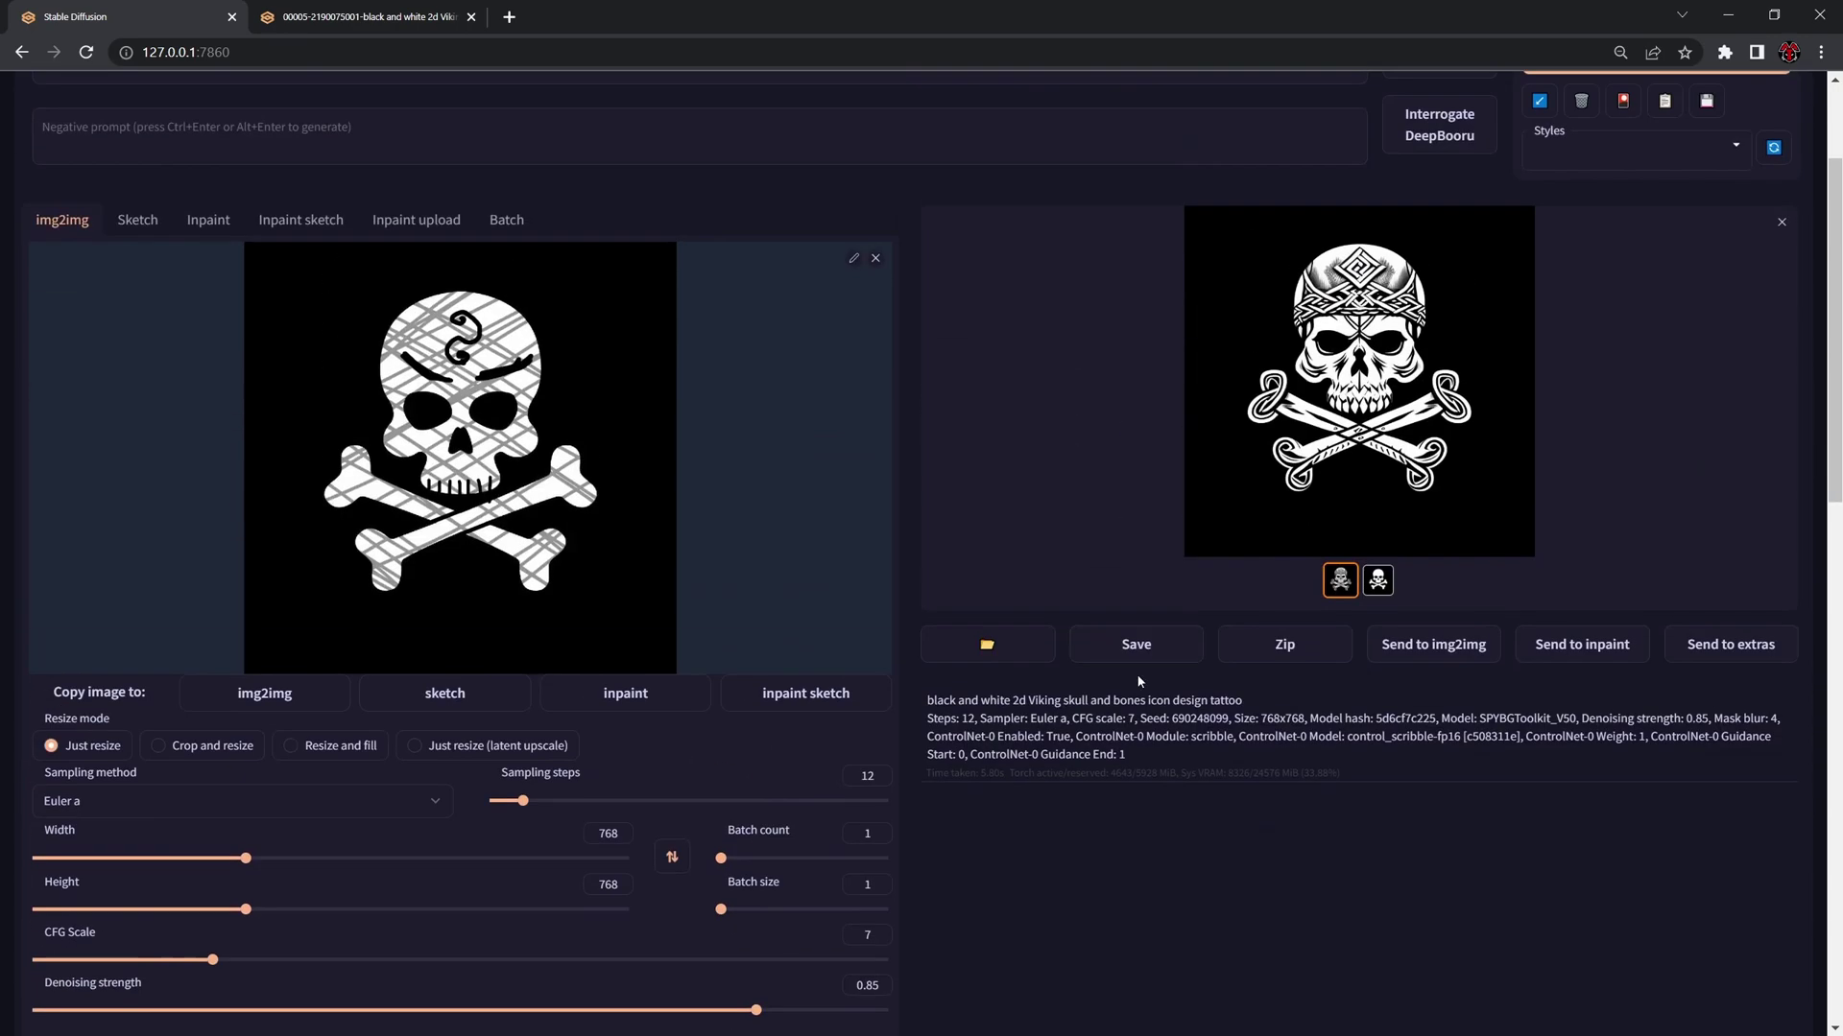
{"action": "scroll", "coordinate": [1334, 490], "scroll_direction": "down", "scroll_amount": 7}
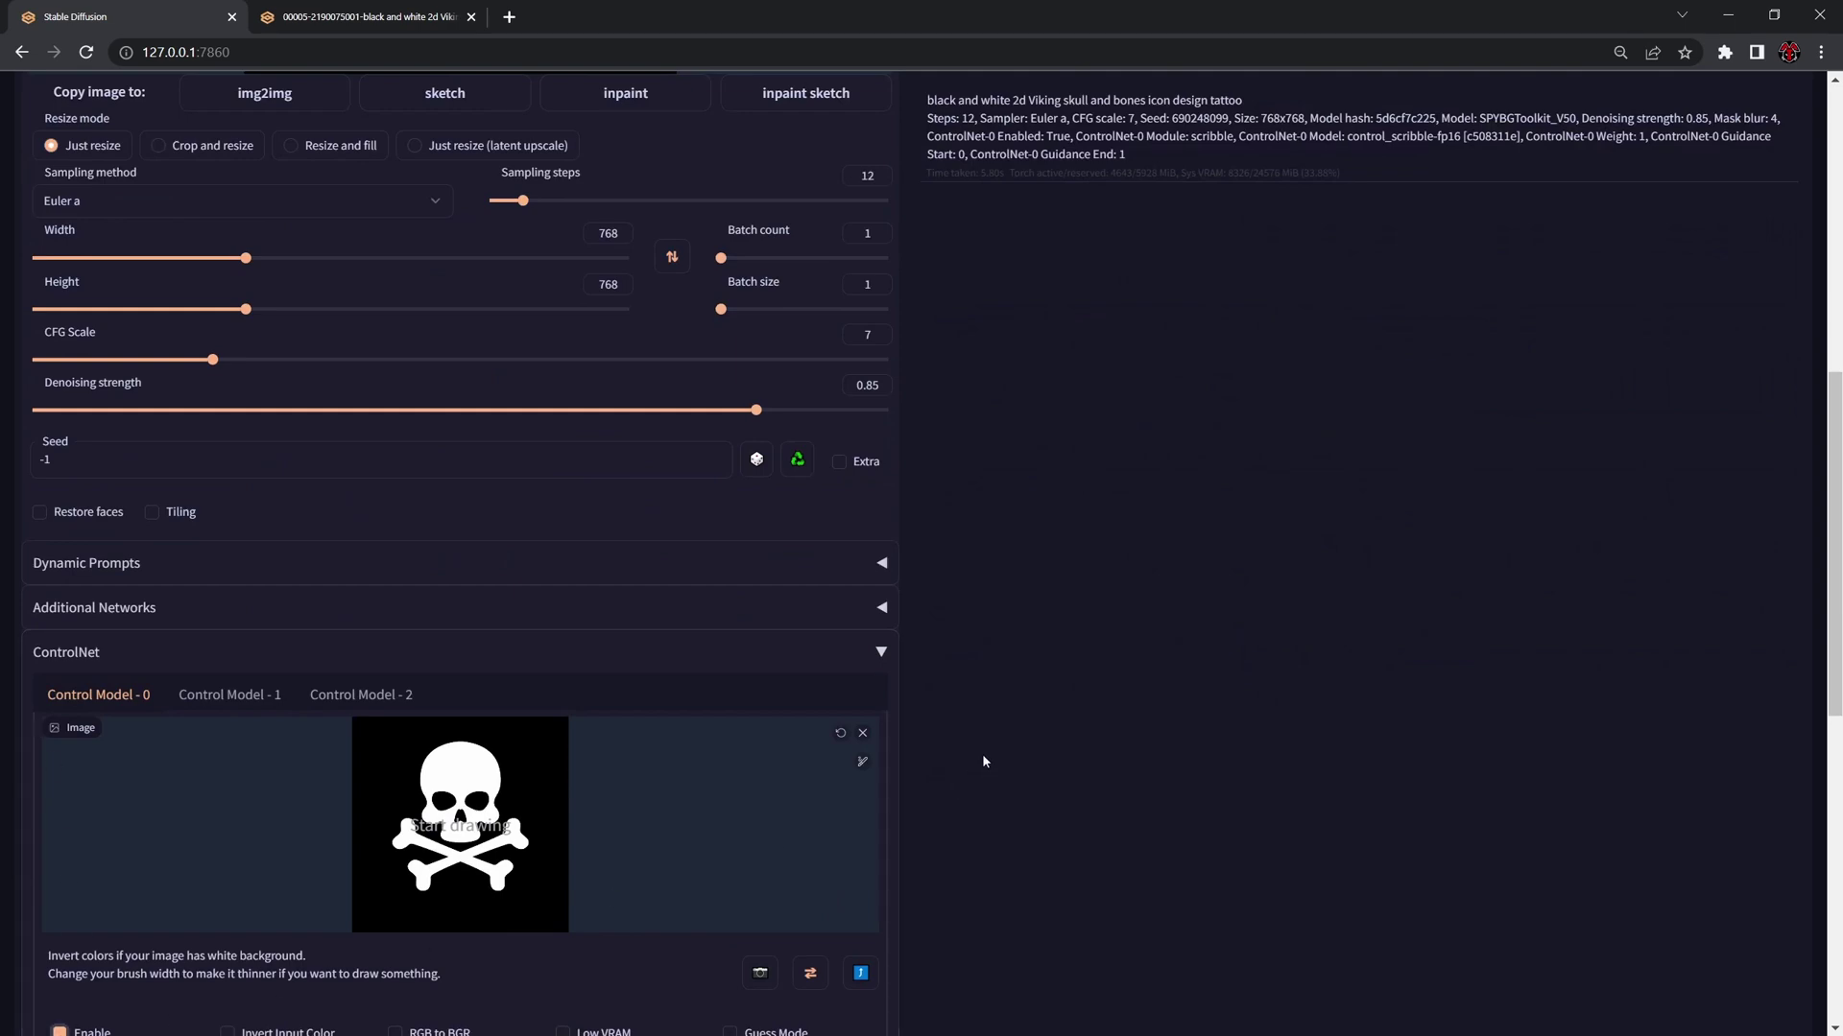
{"action": "scroll", "coordinate": [995, 653], "scroll_direction": "up", "scroll_amount": 4}
Step: Reuse seed 690248099, render once without ControlNet, then re-enable ControlNet
{"action": "left_click", "coordinate": [797, 860]}
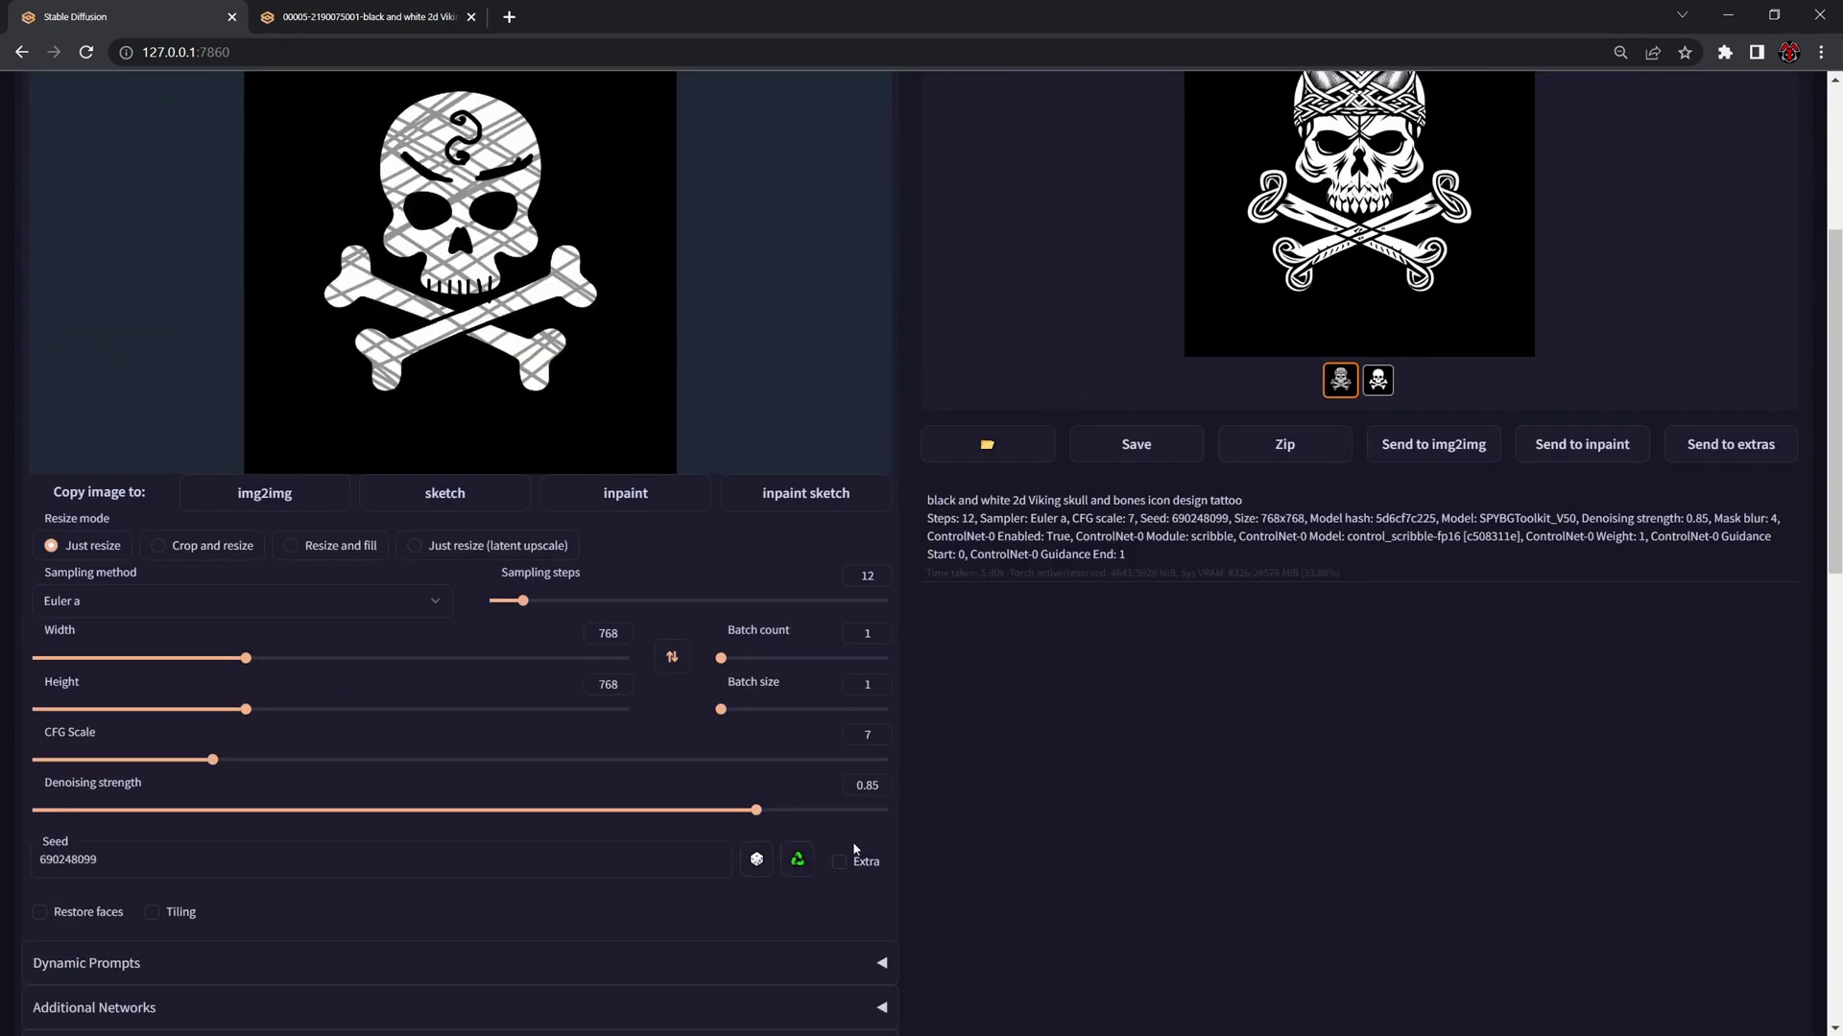
{"action": "scroll", "coordinate": [798, 862], "scroll_direction": "up", "scroll_amount": 5}
{"action": "left_click", "coordinate": [1602, 275]}
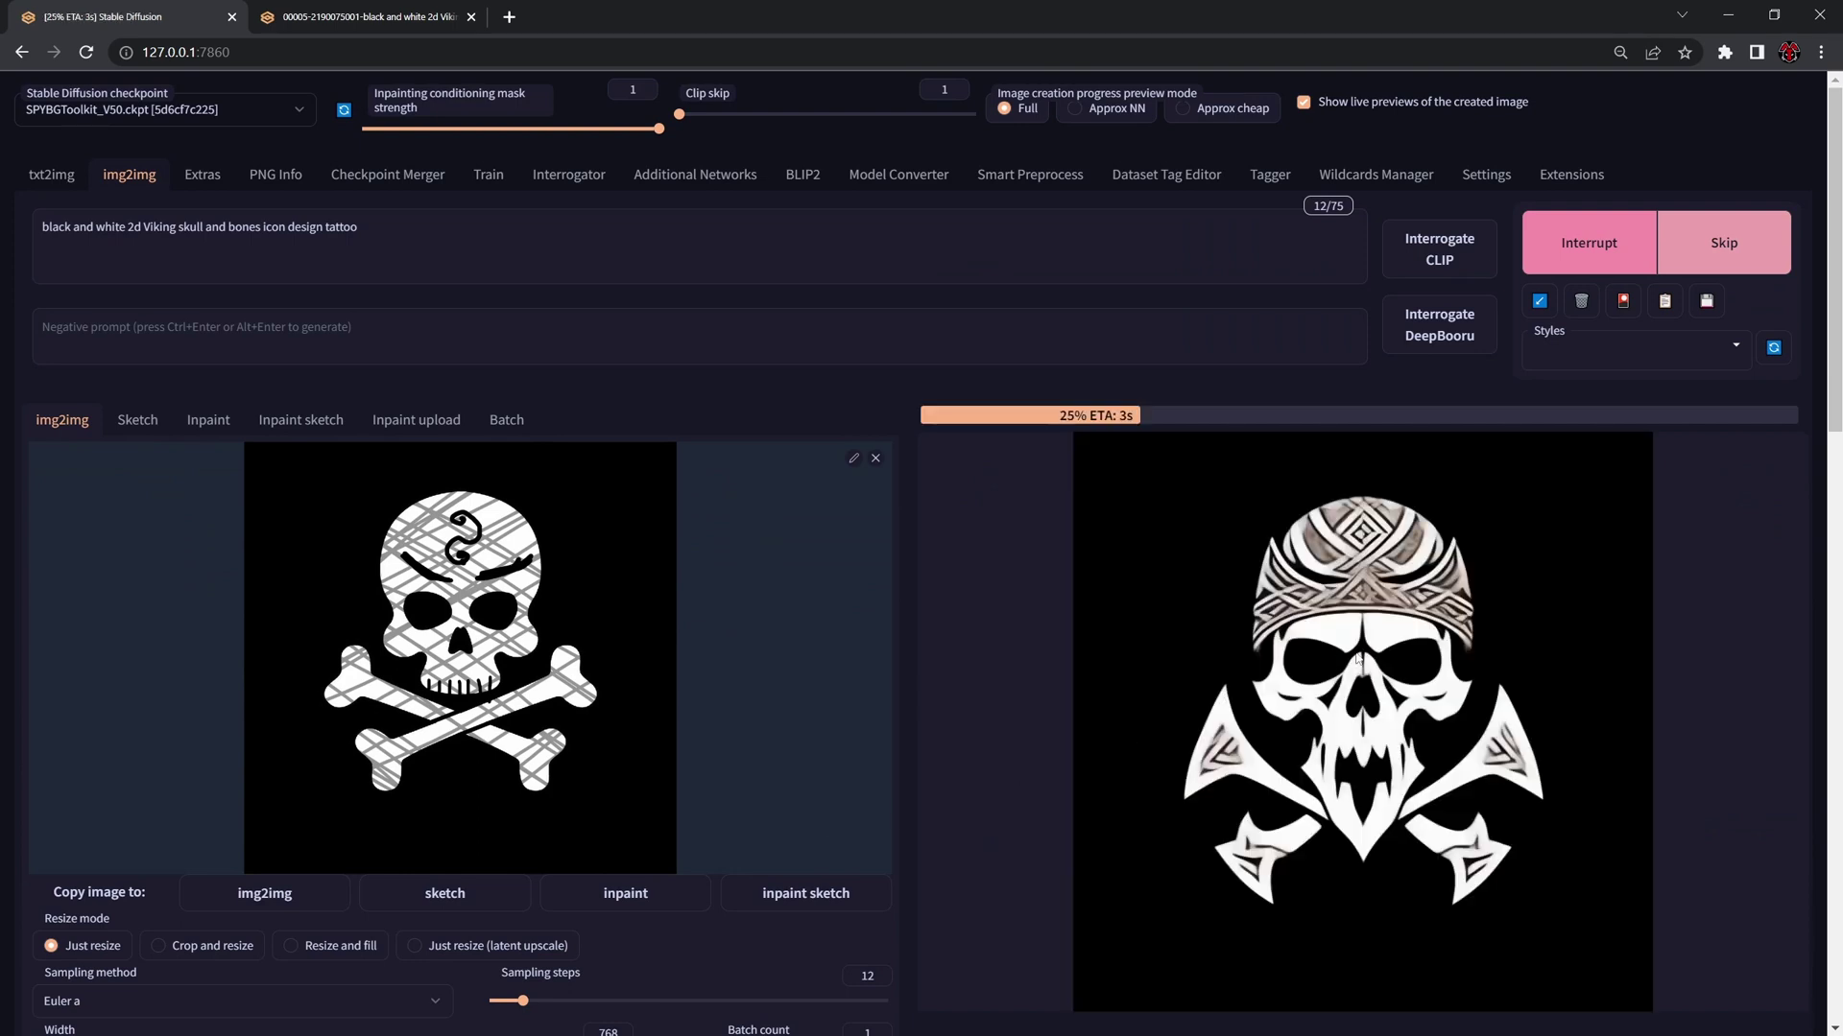
{"action": "scroll", "coordinate": [1076, 774], "scroll_direction": "down", "scroll_amount": 3}
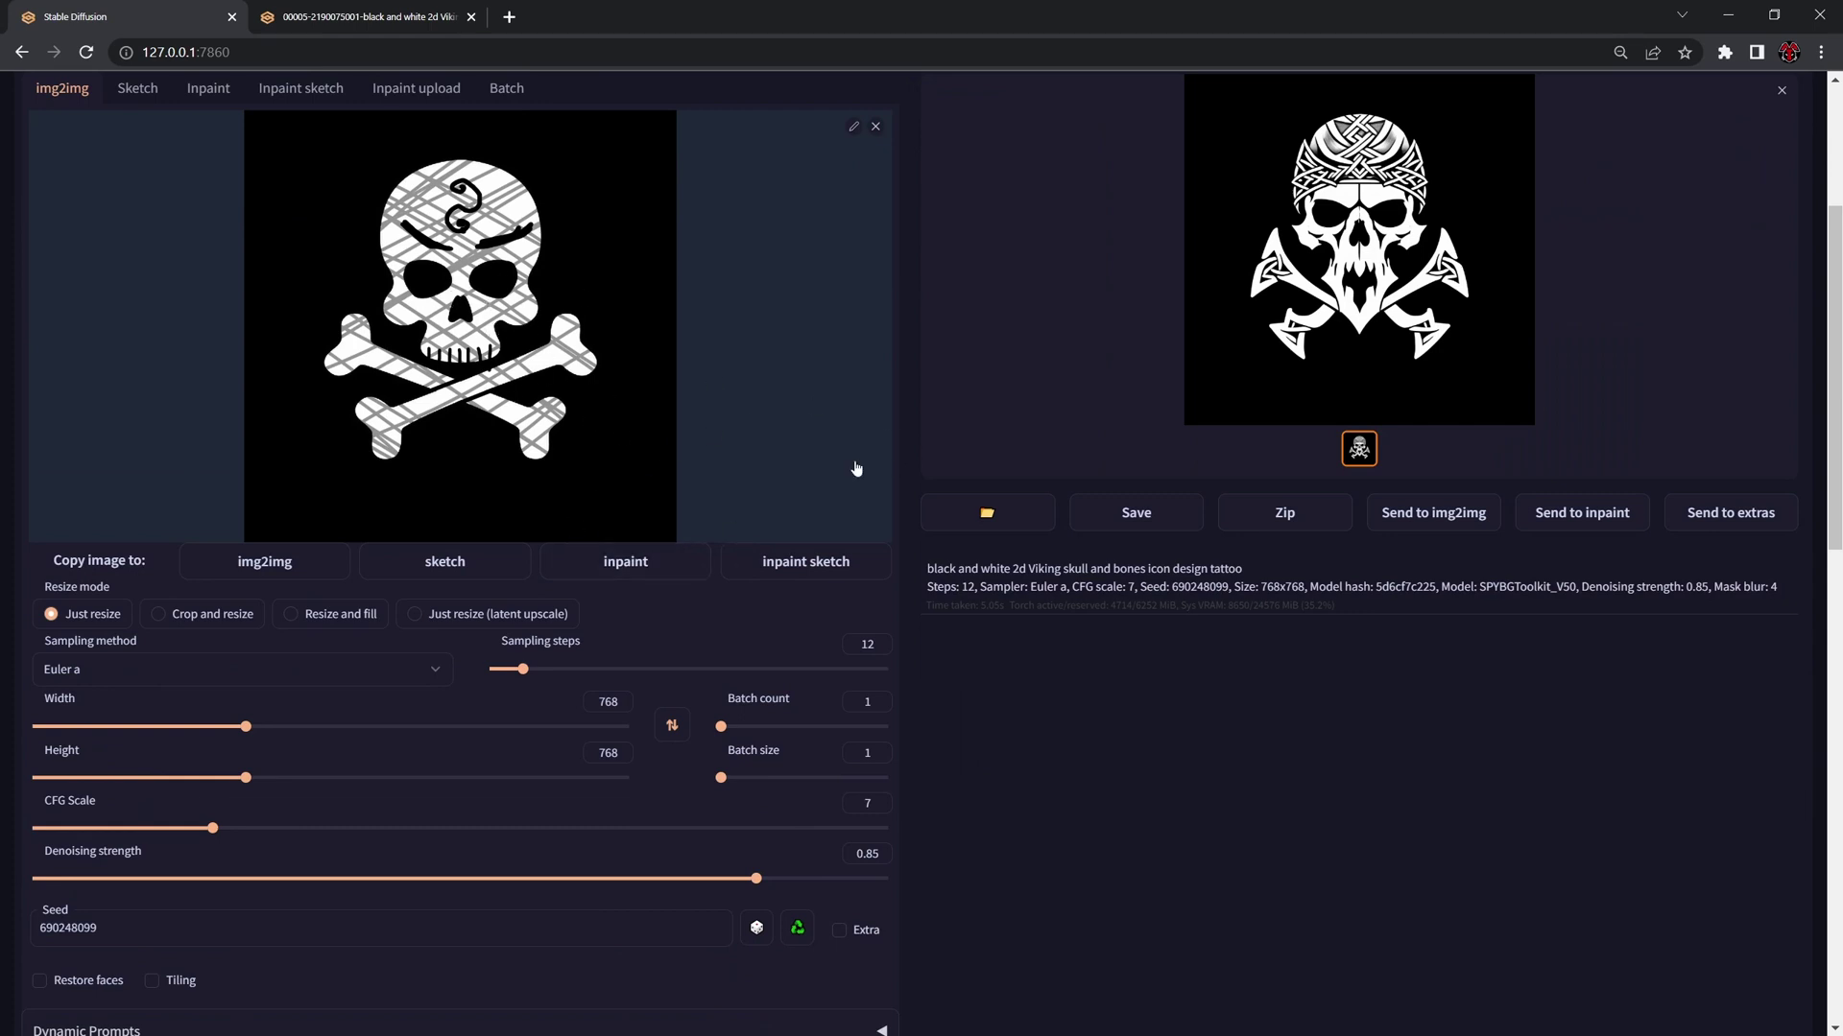
{"action": "scroll", "coordinate": [721, 806], "scroll_direction": "down", "scroll_amount": 7}
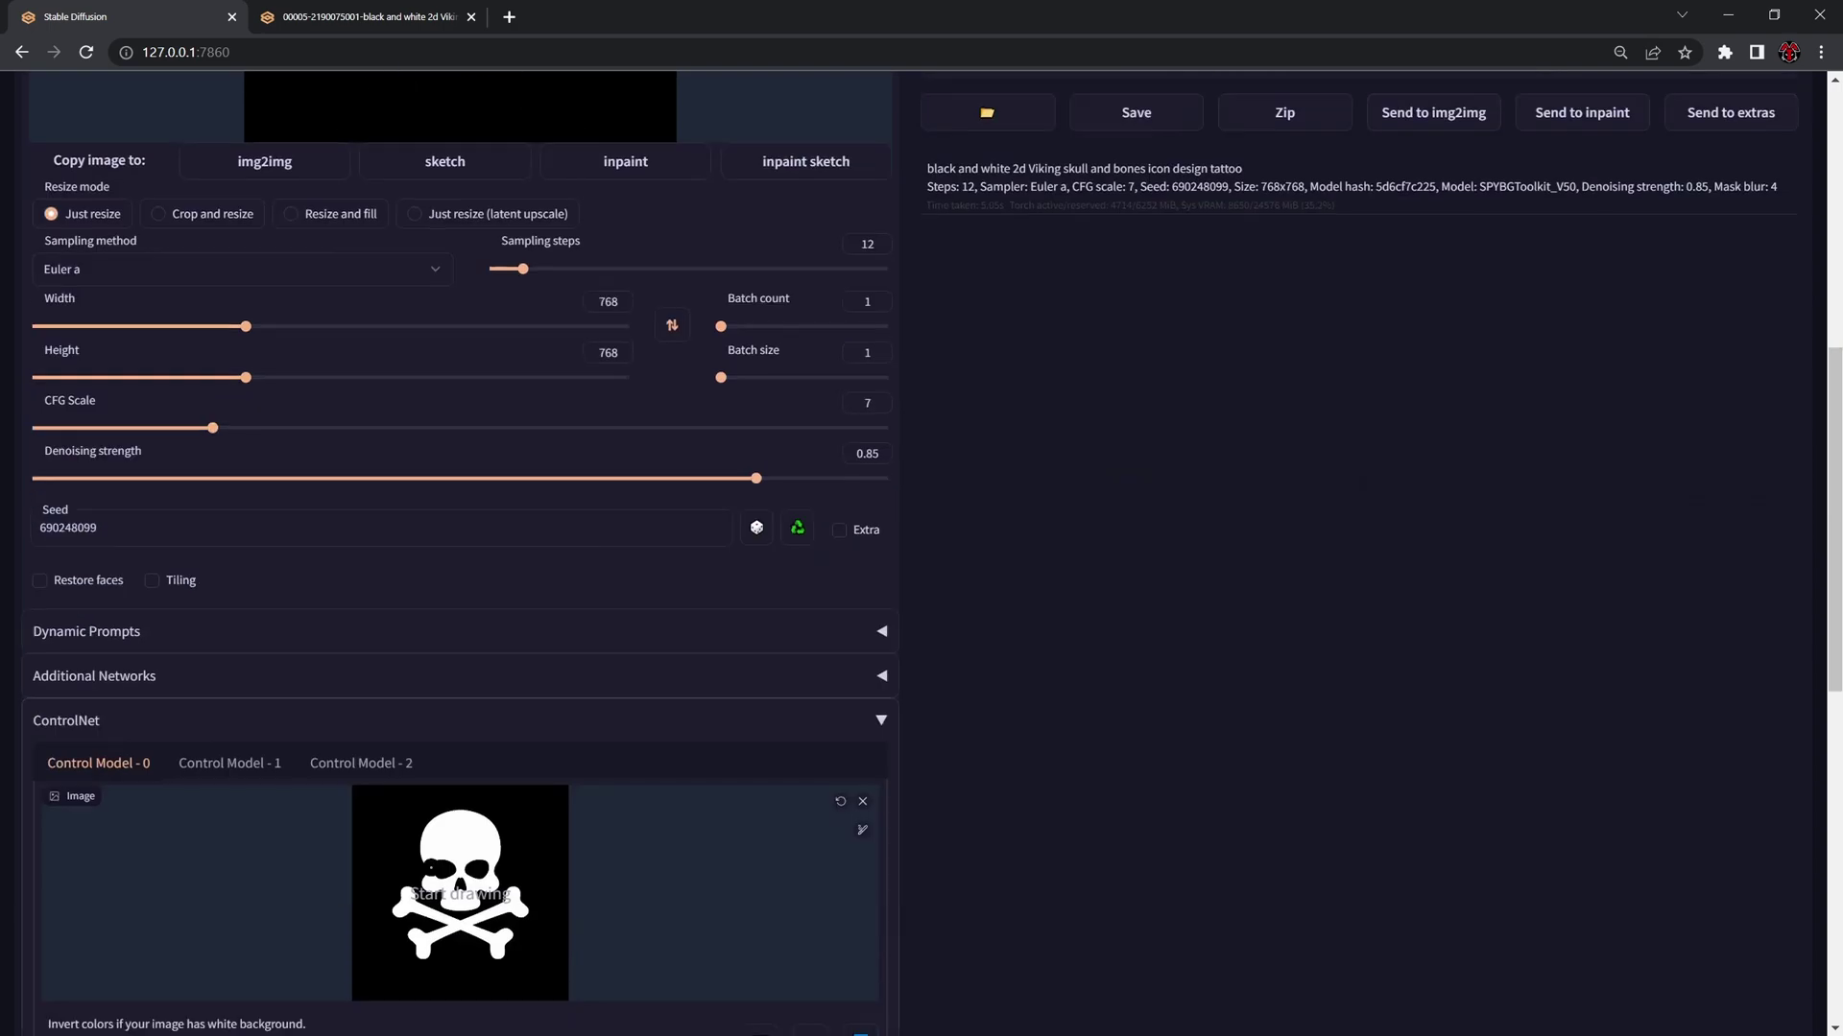
{"action": "left_click", "coordinate": [101, 809]}
{"action": "scroll", "coordinate": [1056, 767], "scroll_direction": "up", "scroll_amount": 10}
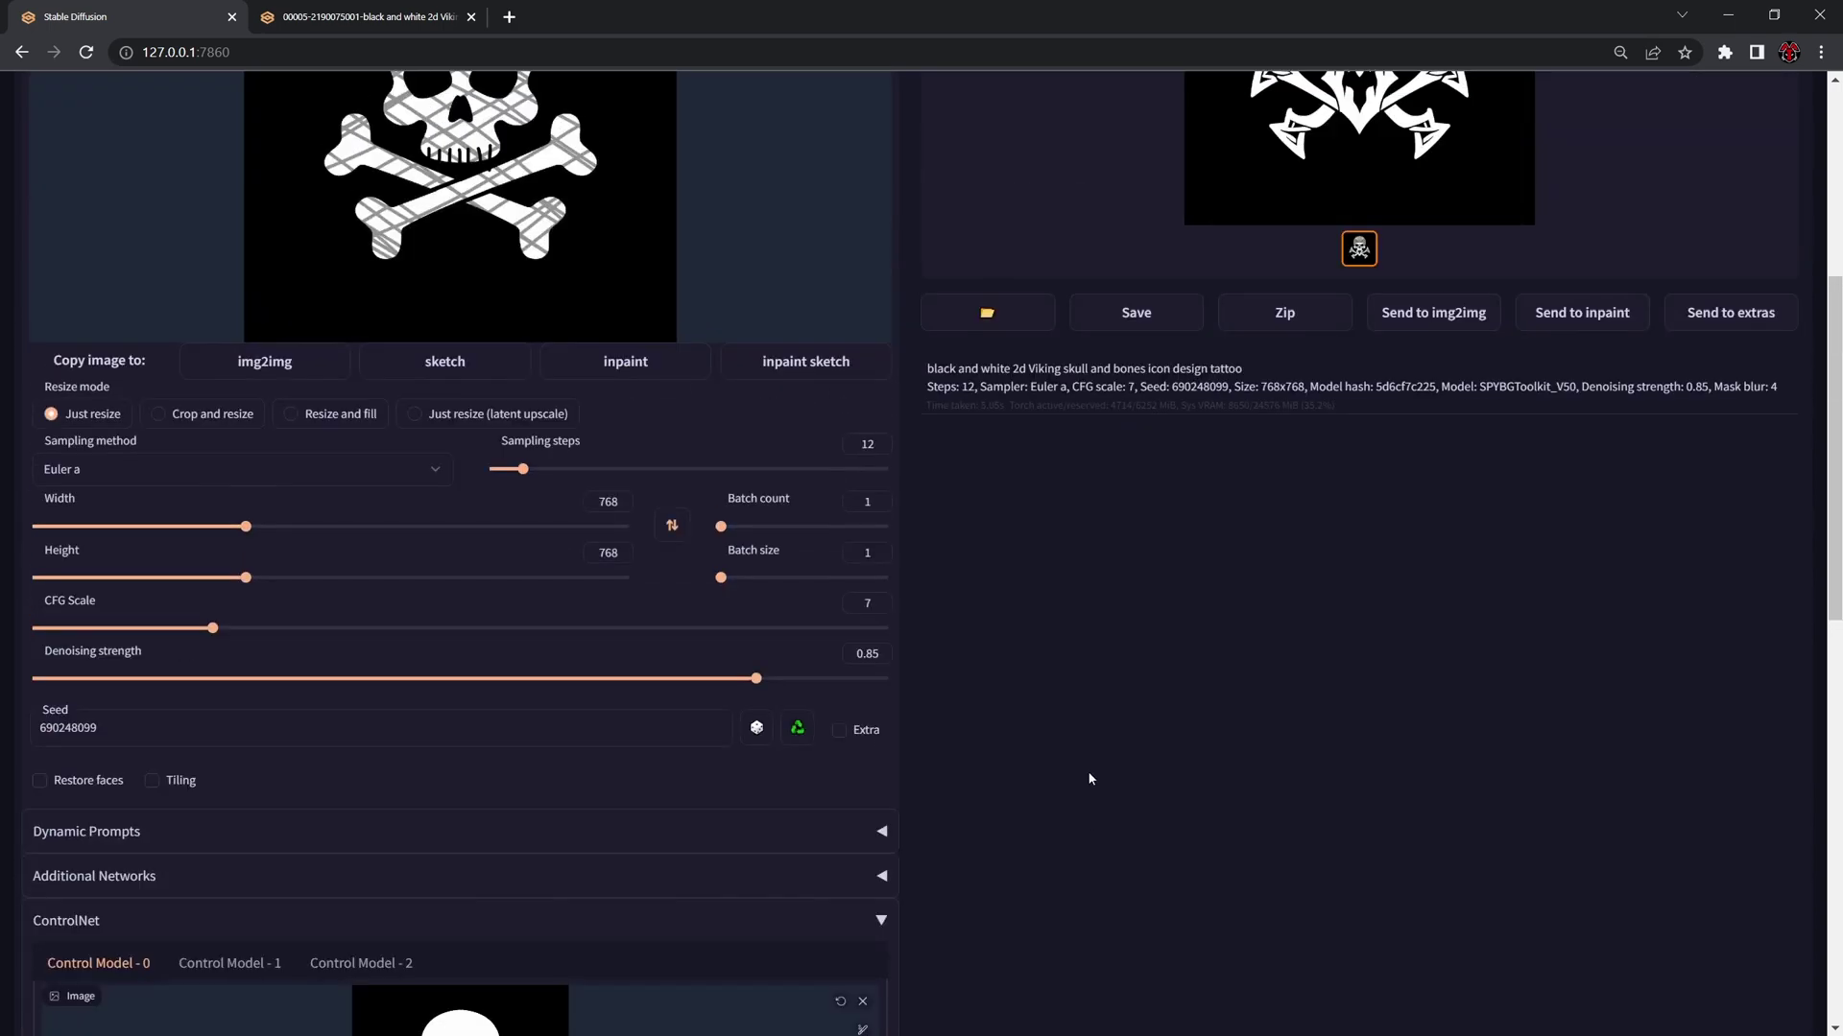
Step: Generate with ControlNet enabled, then load the new skull-and-crossbones drawing as the img2img source
{"action": "left_click", "coordinate": [1655, 211]}
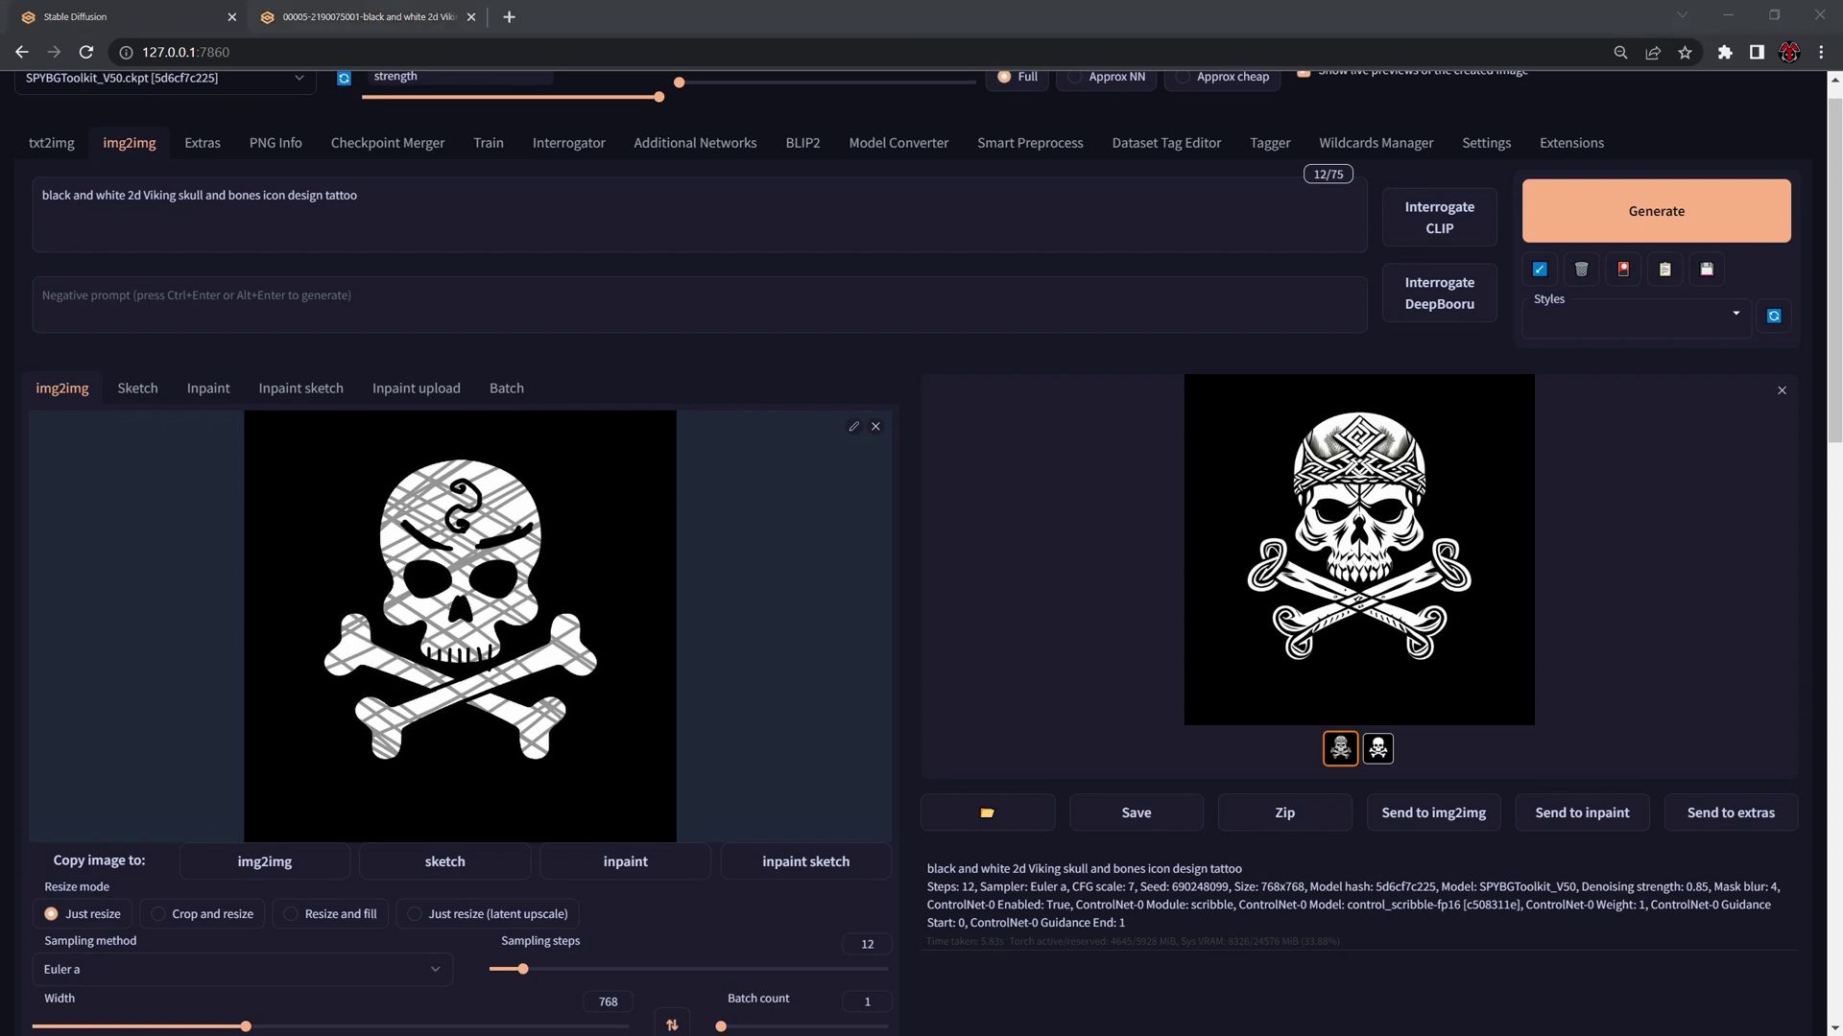
{"action": "left_click_drag", "start_coordinate": [614, 537], "coordinate": [461, 537]}
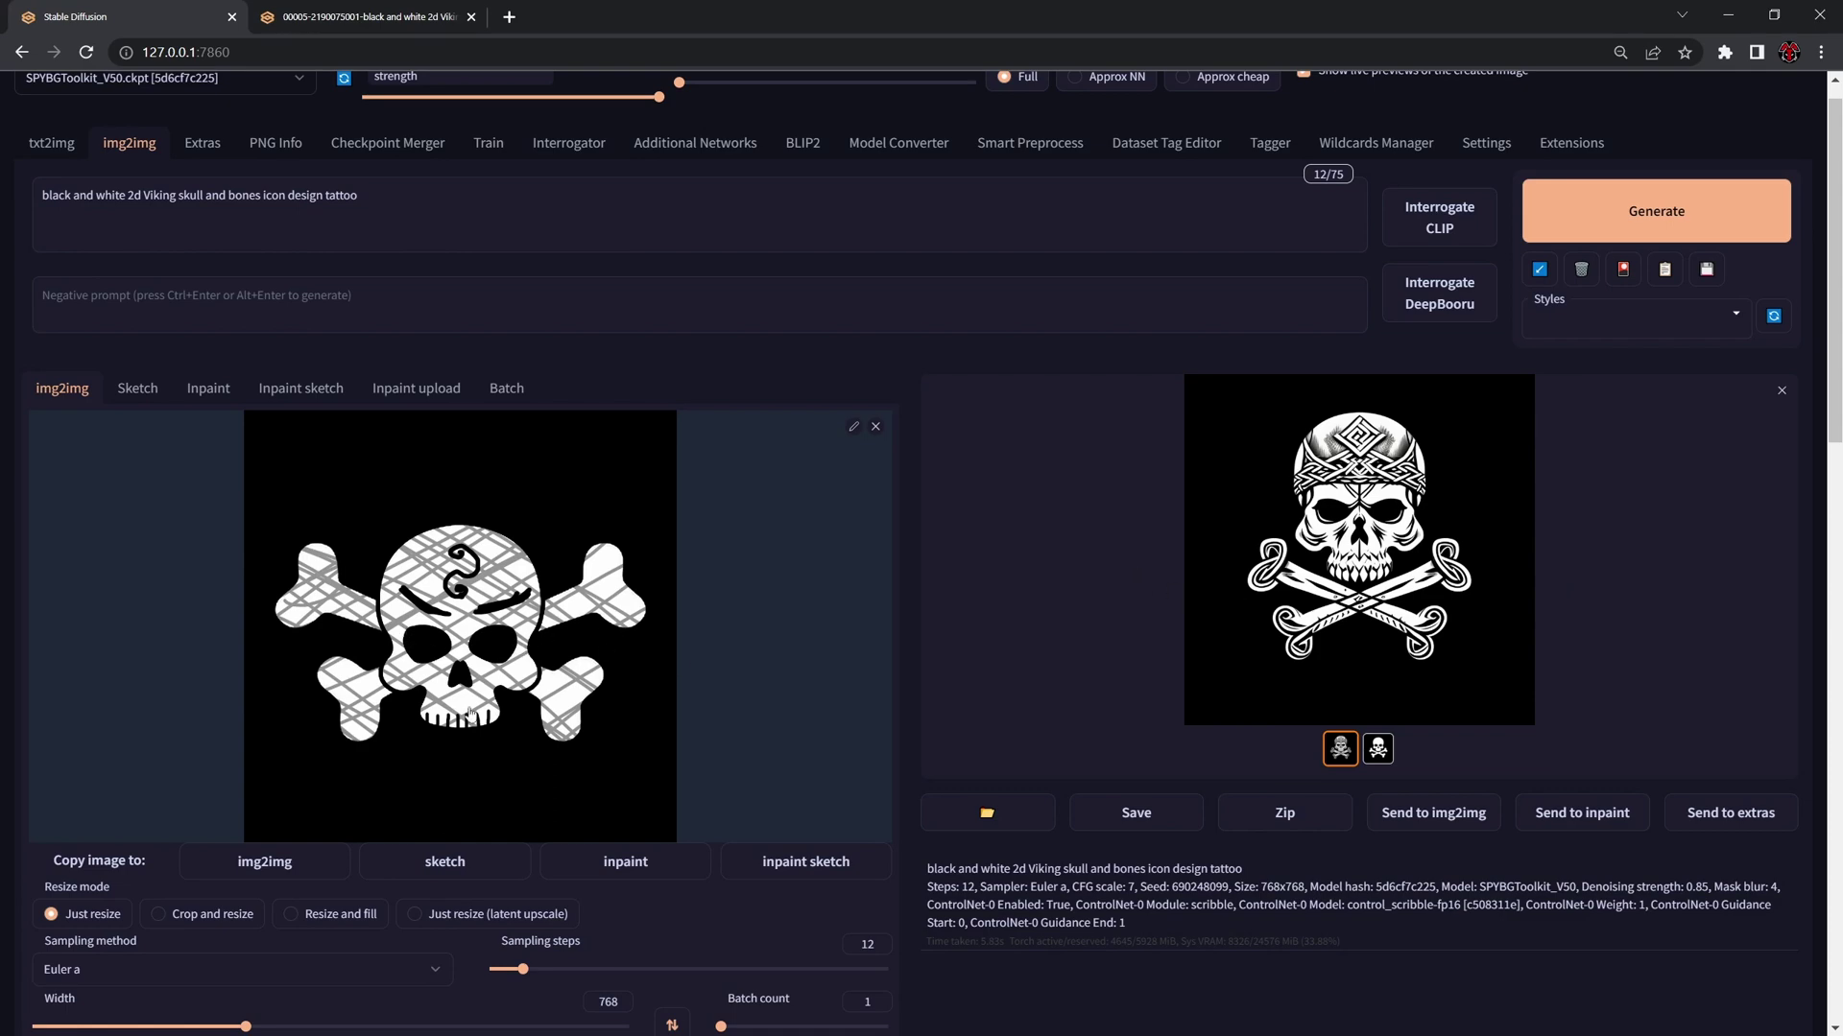
{"action": "scroll", "coordinate": [574, 602], "scroll_direction": "down", "scroll_amount": 4}
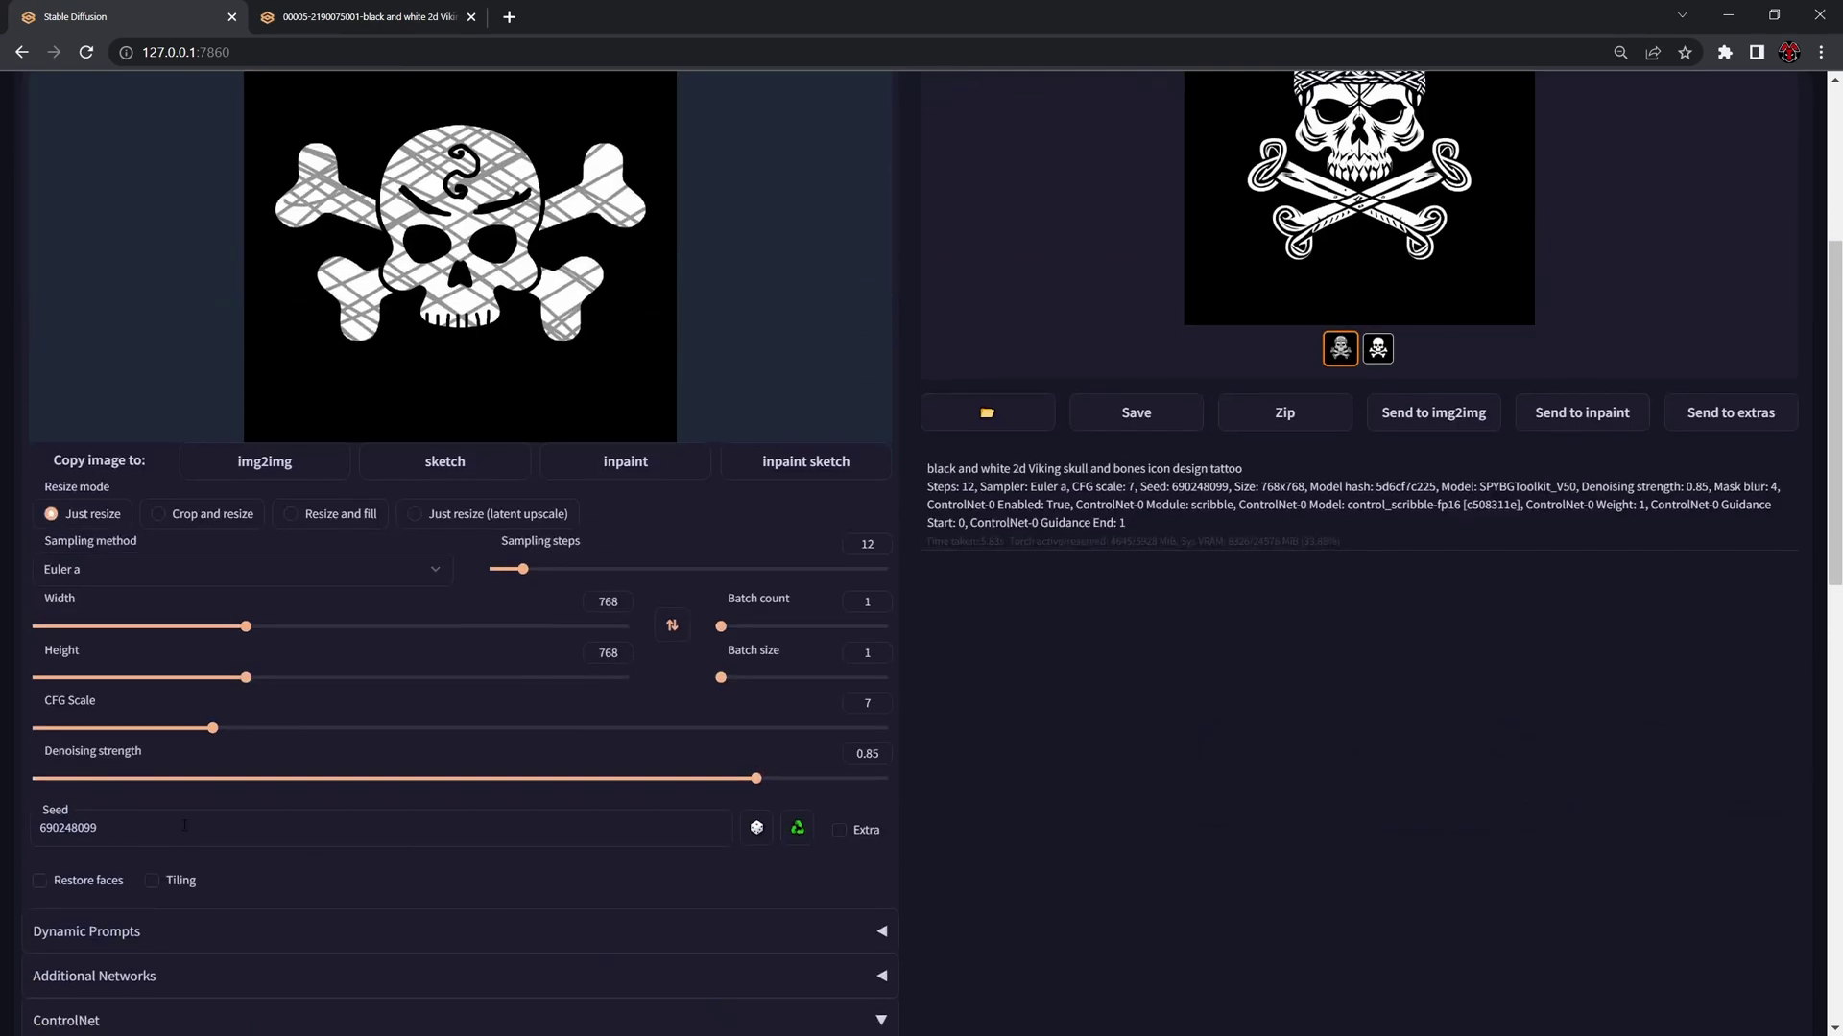
{"action": "scroll", "coordinate": [877, 585], "scroll_direction": "down", "scroll_amount": 4}
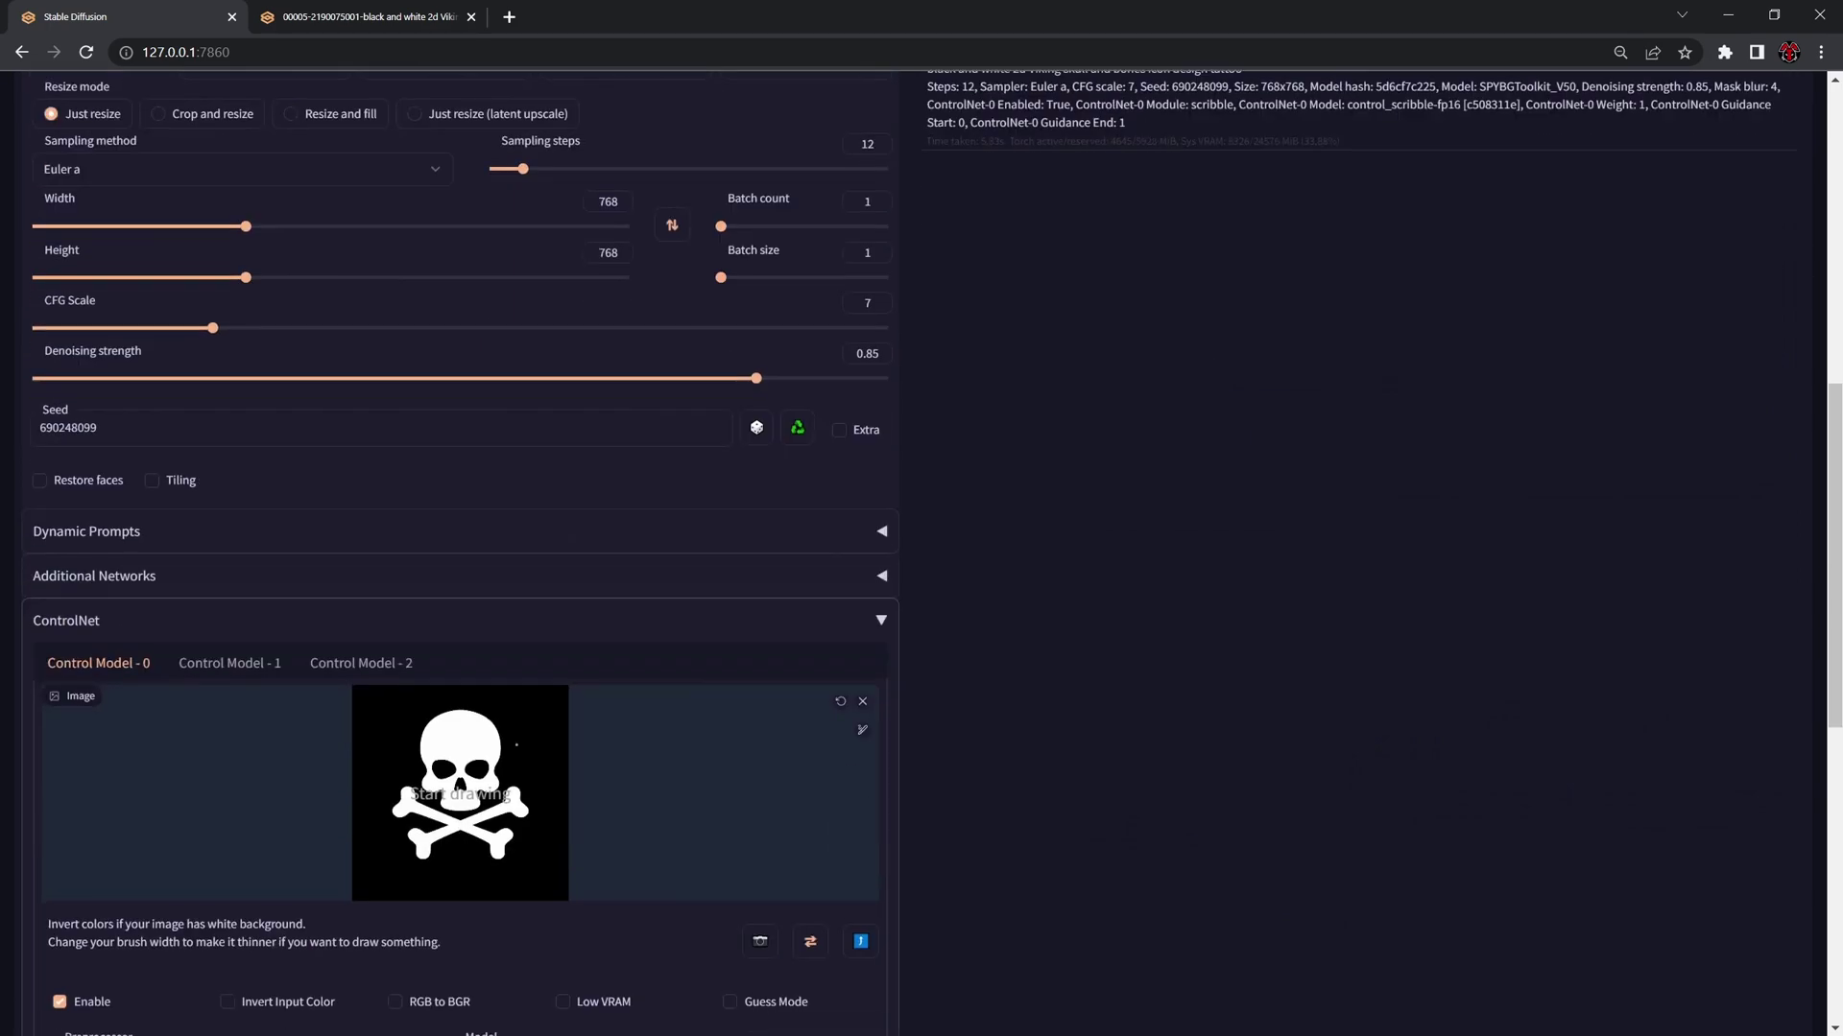
Step: Replace the ControlNet scribble with the new skull drawing and generate from it
{"action": "left_click_drag", "start_coordinate": [930, 735], "coordinate": [461, 791]}
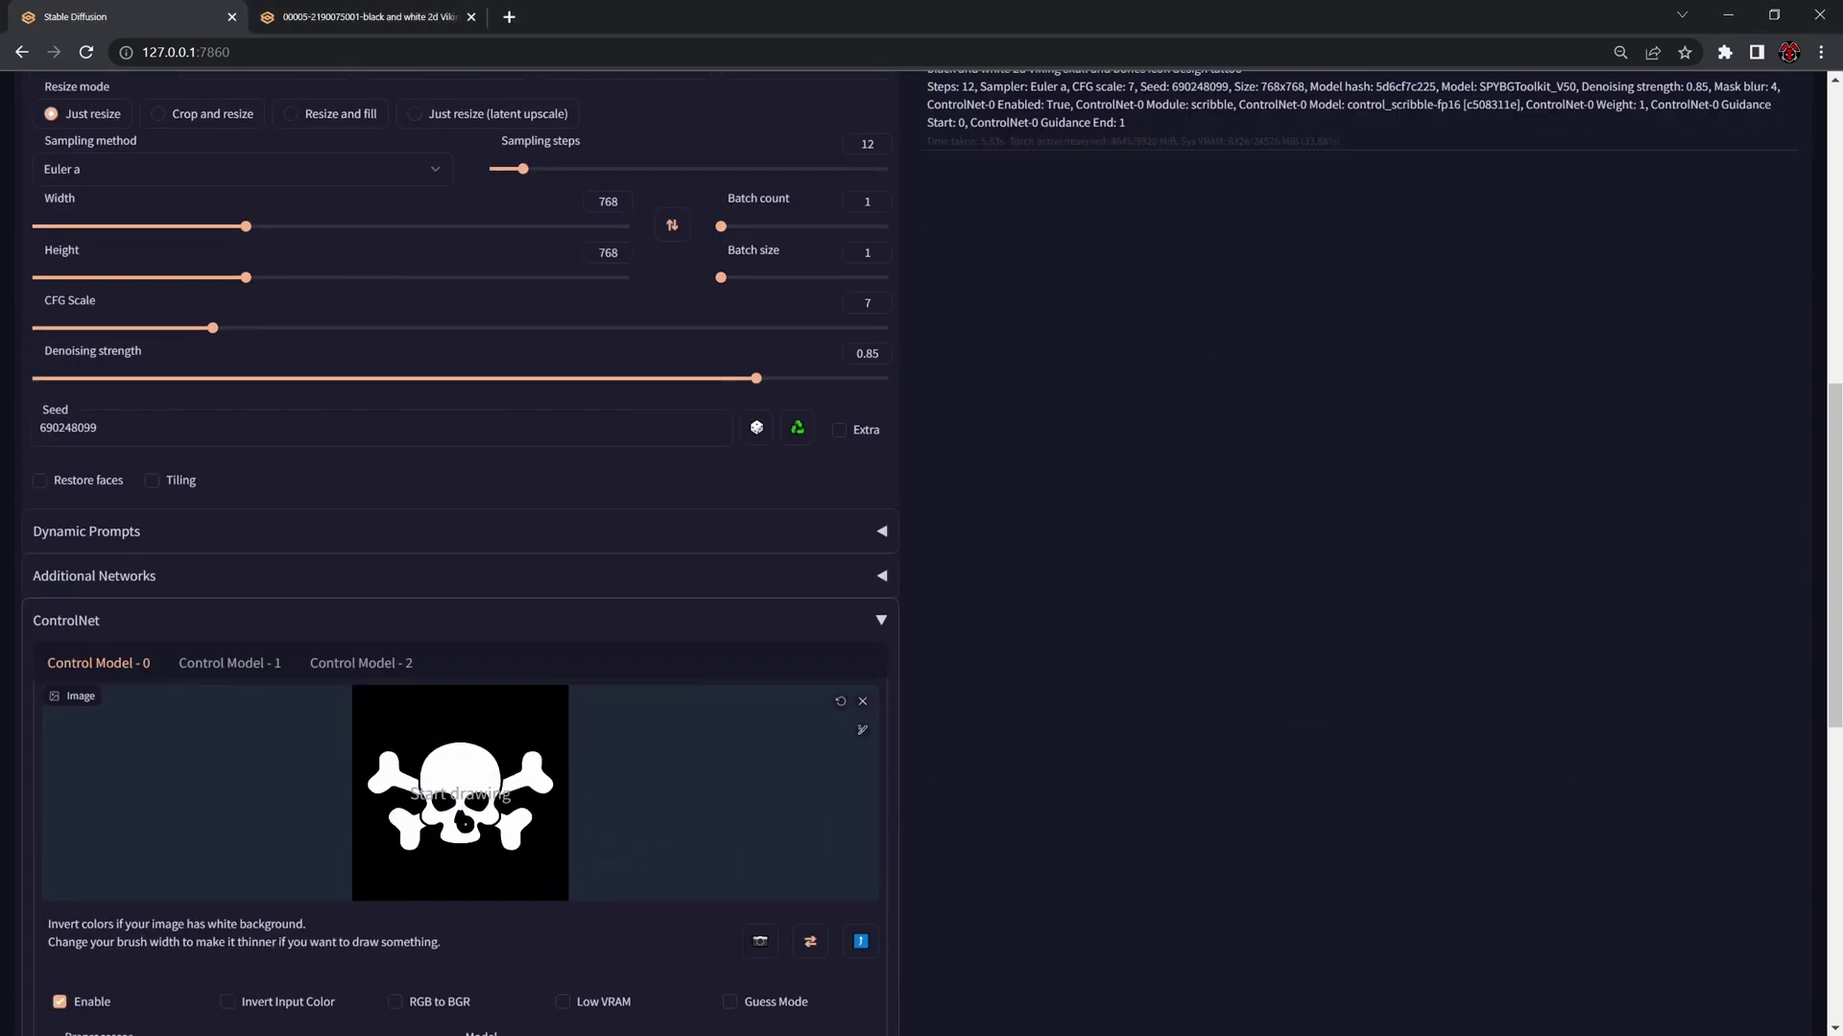
{"action": "scroll", "coordinate": [1322, 710], "scroll_direction": "up", "scroll_amount": 8}
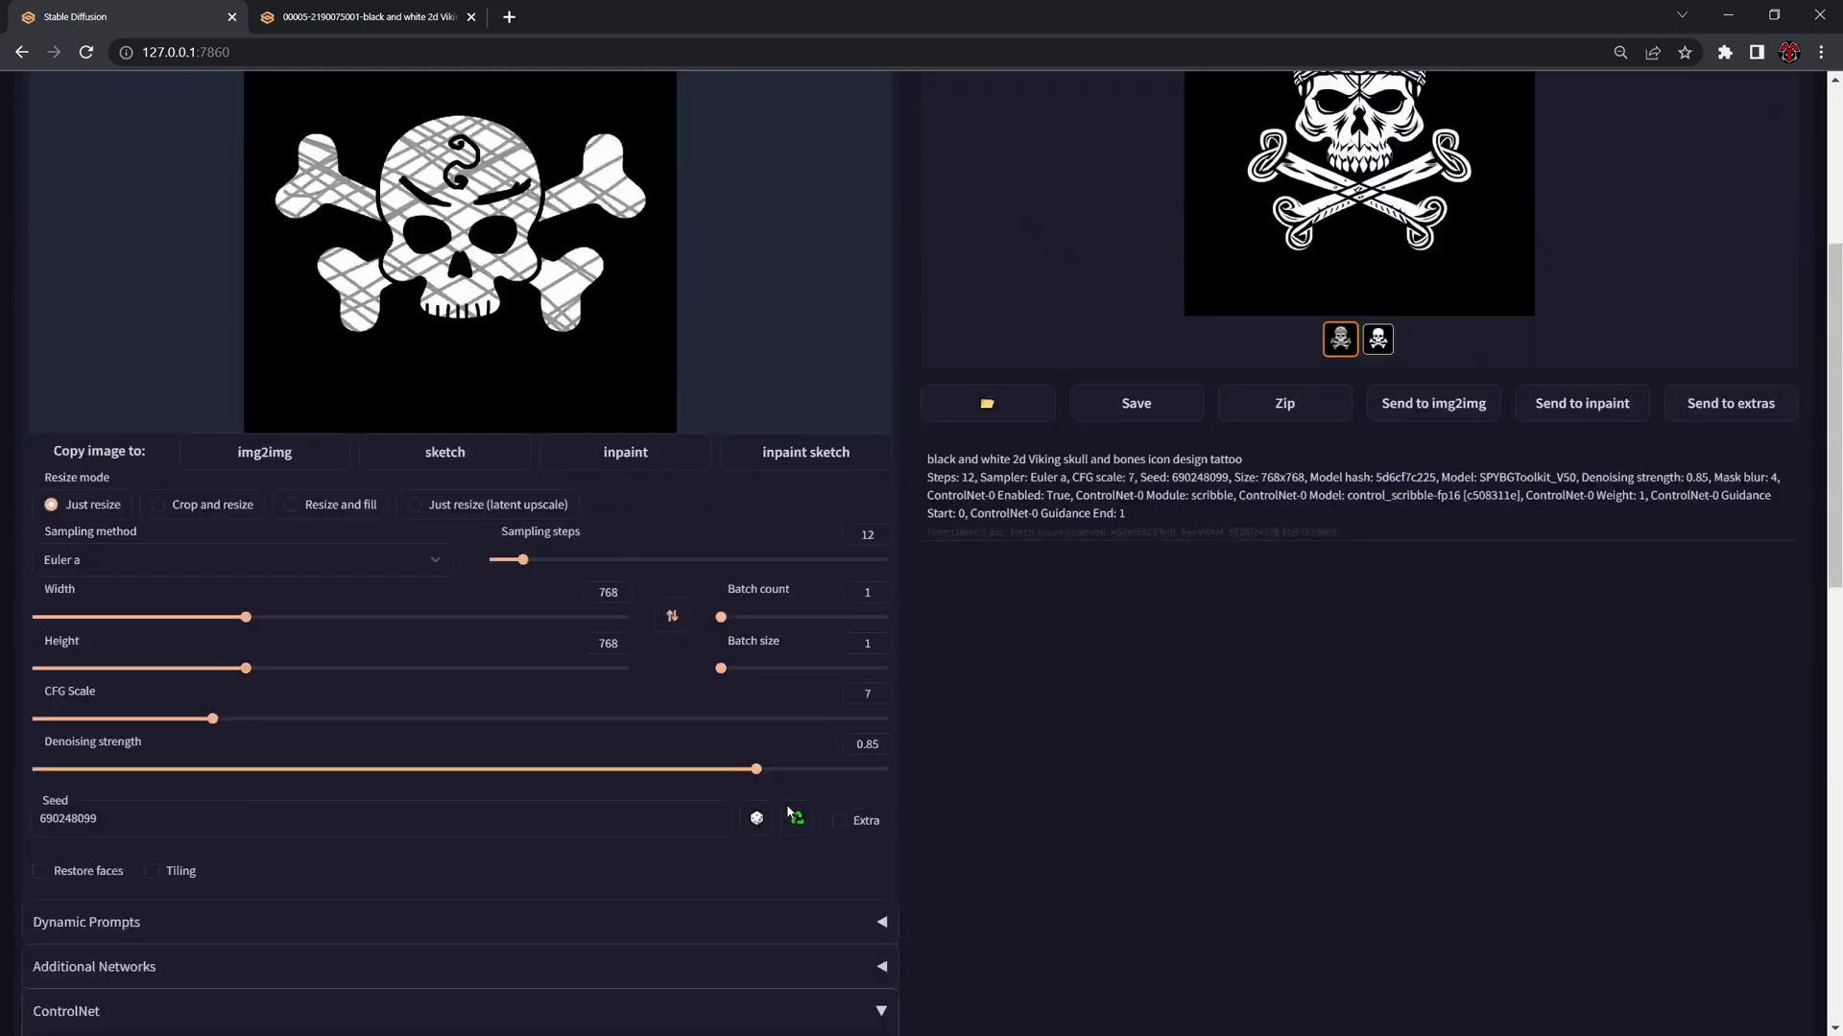
{"action": "left_click", "coordinate": [1721, 215]}
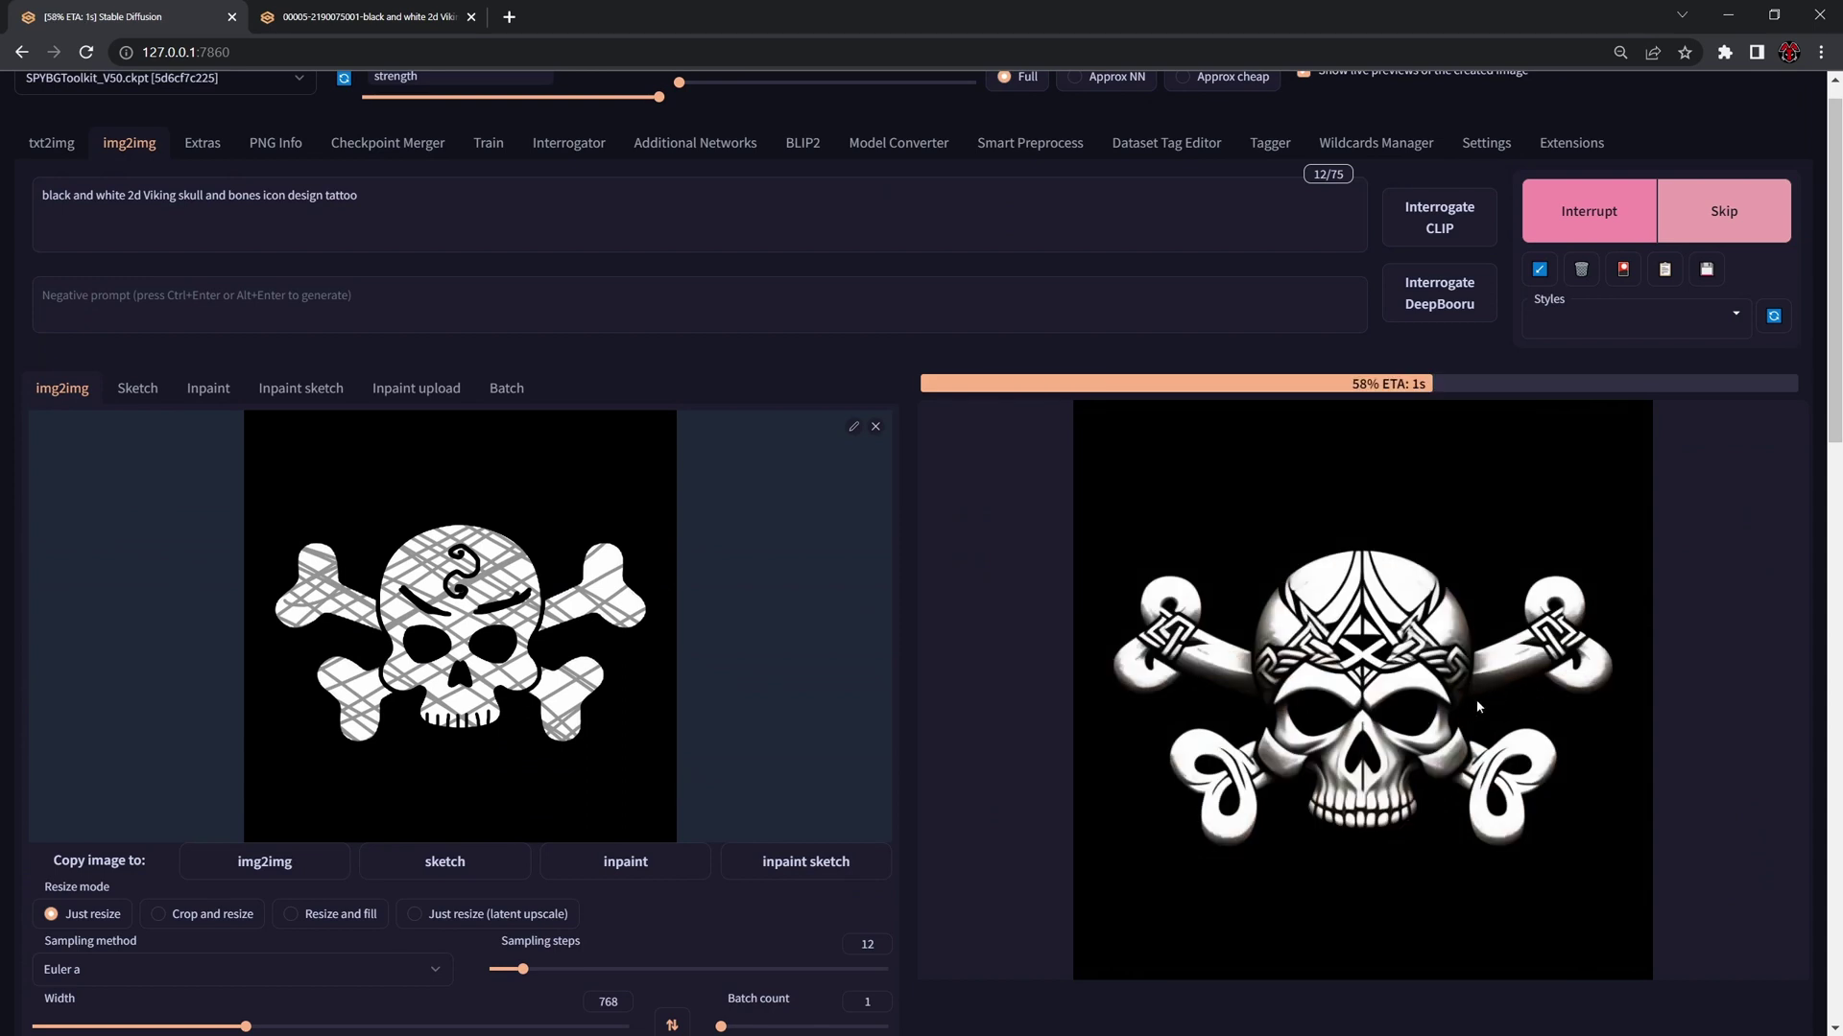
{"action": "scroll", "coordinate": [1368, 664], "scroll_direction": "down", "scroll_amount": 1}
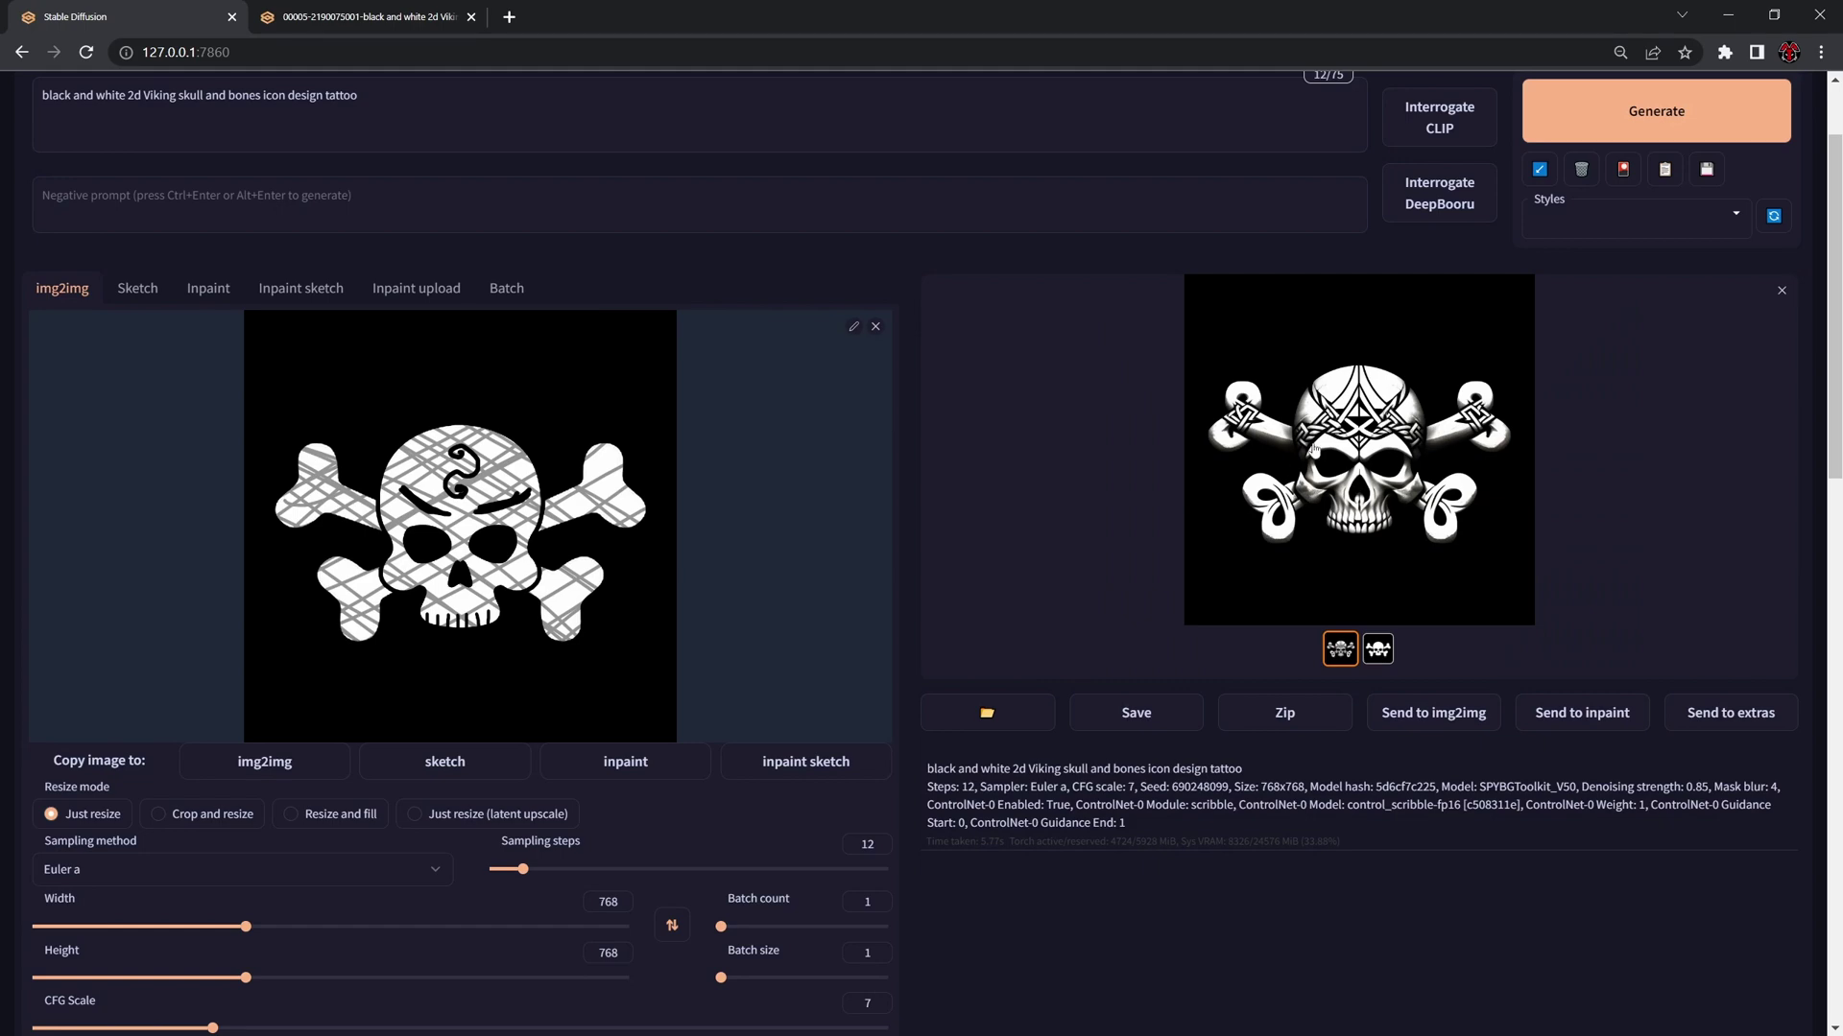
Step: Drop Denoising strength to 0.75 and regenerate the knotwork Viking skull
{"action": "scroll", "coordinate": [1152, 575], "scroll_direction": "down", "scroll_amount": 3}
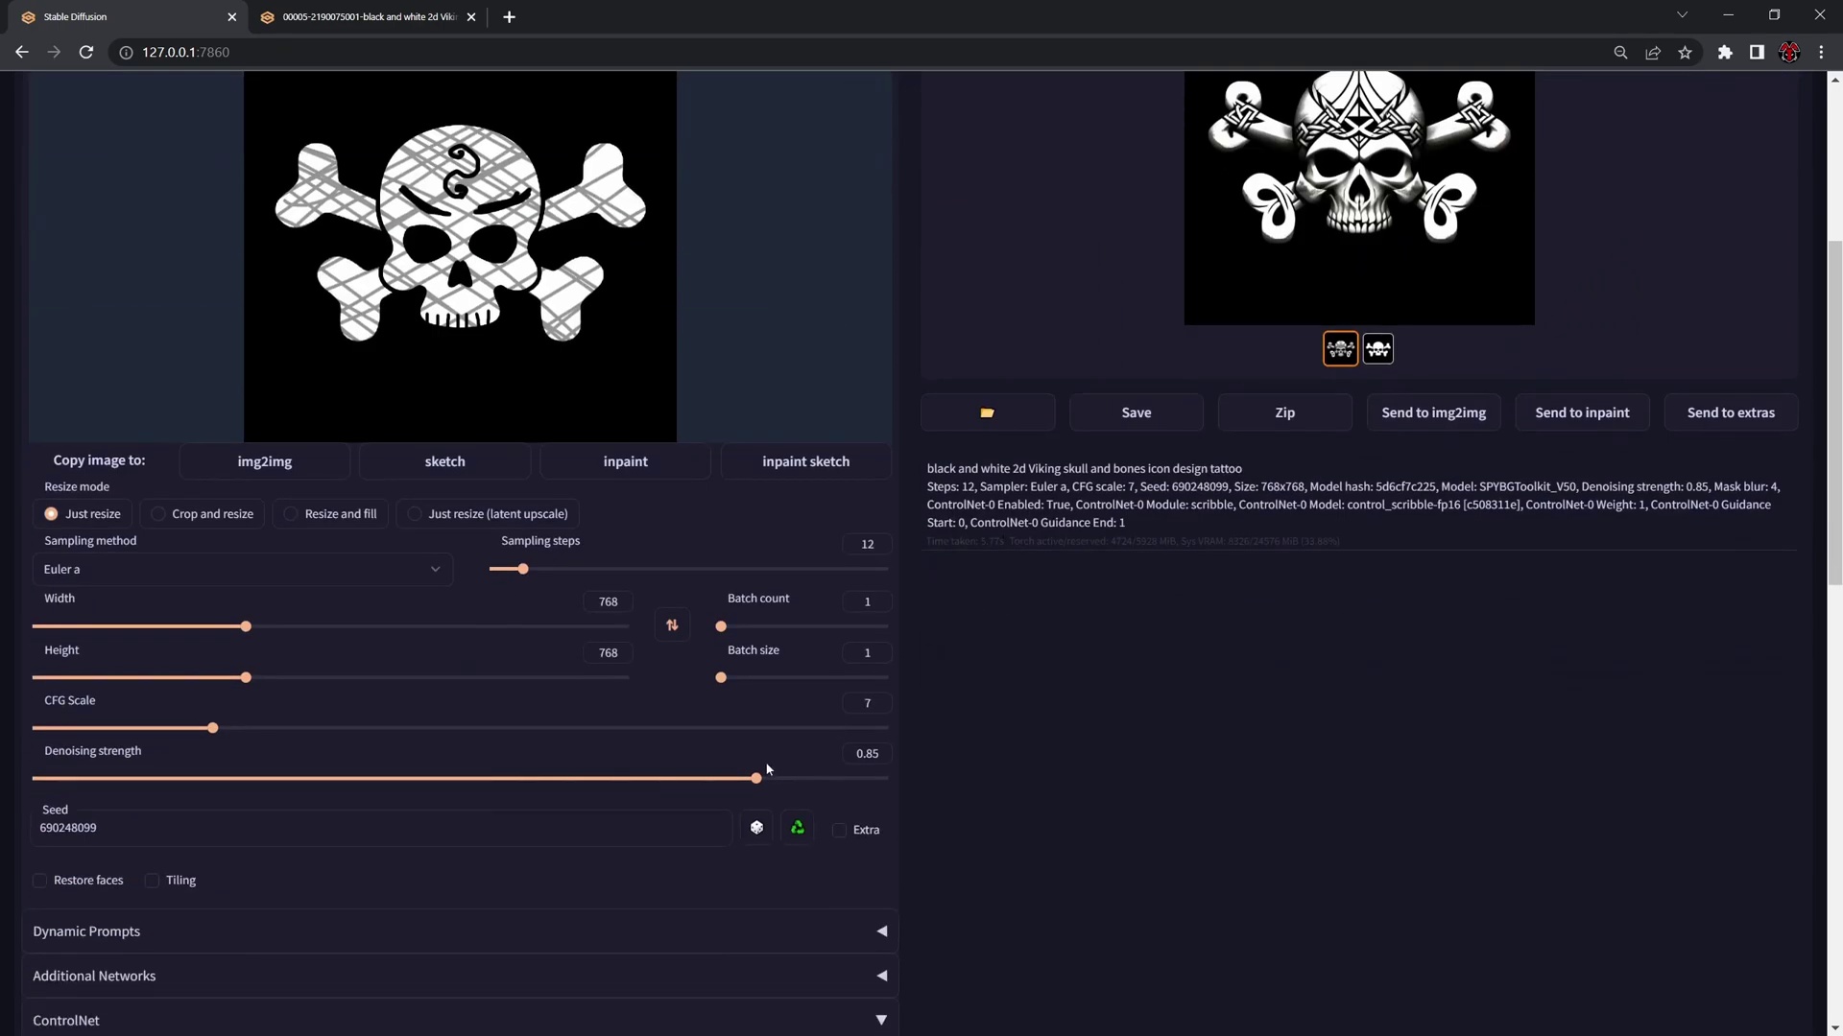
{"action": "left_click_drag", "start_coordinate": [754, 775], "coordinate": [706, 778]}
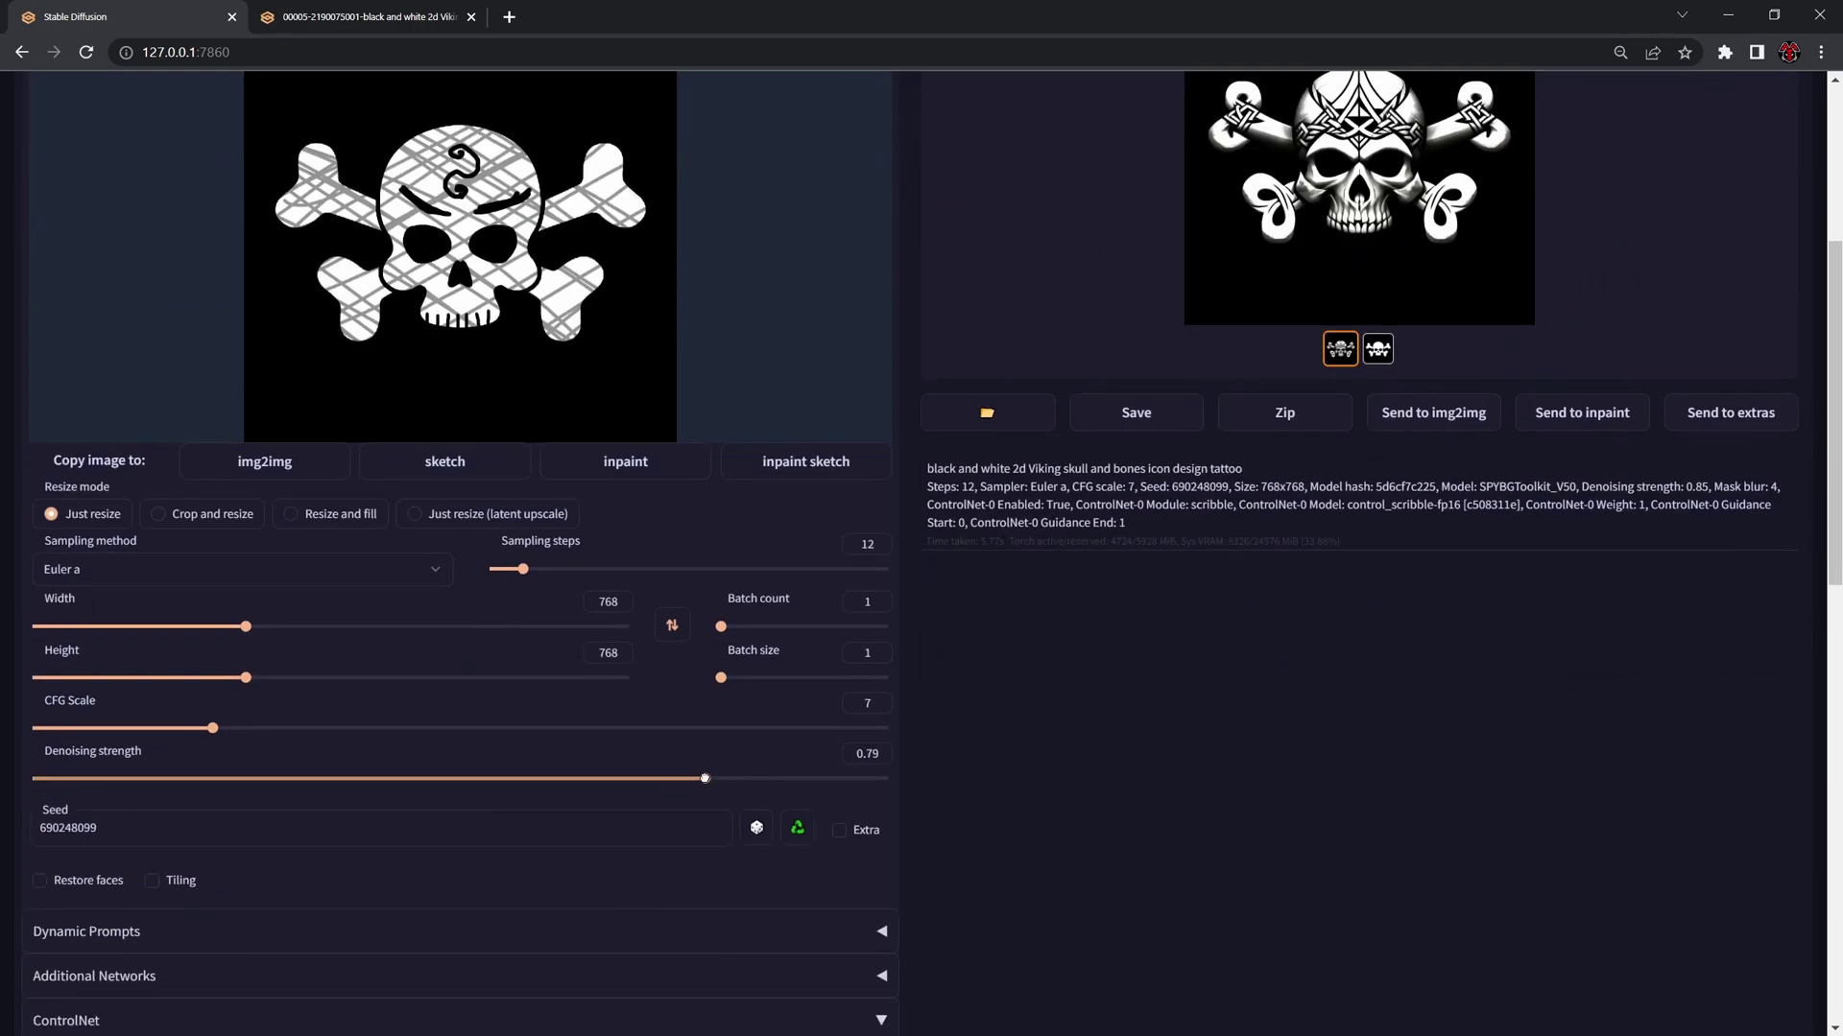
{"action": "scroll", "coordinate": [673, 777], "scroll_direction": "up", "scroll_amount": 3}
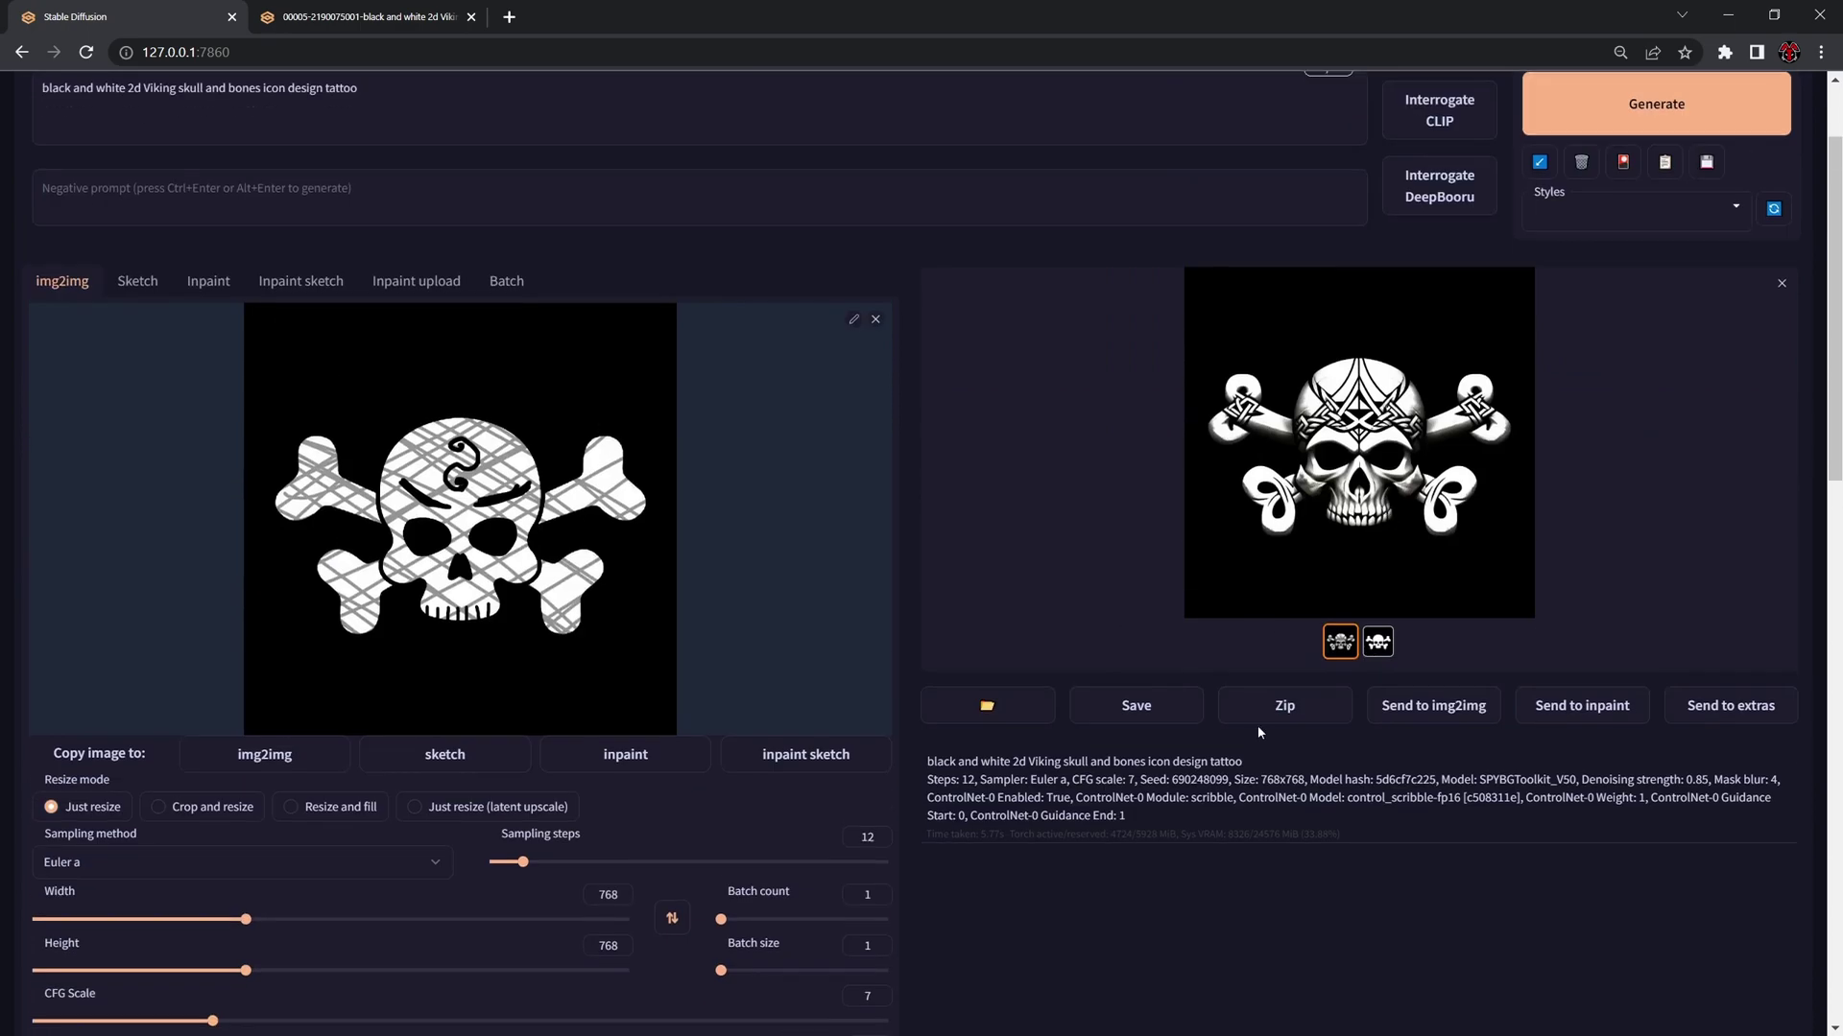
{"action": "left_click", "coordinate": [1633, 130]}
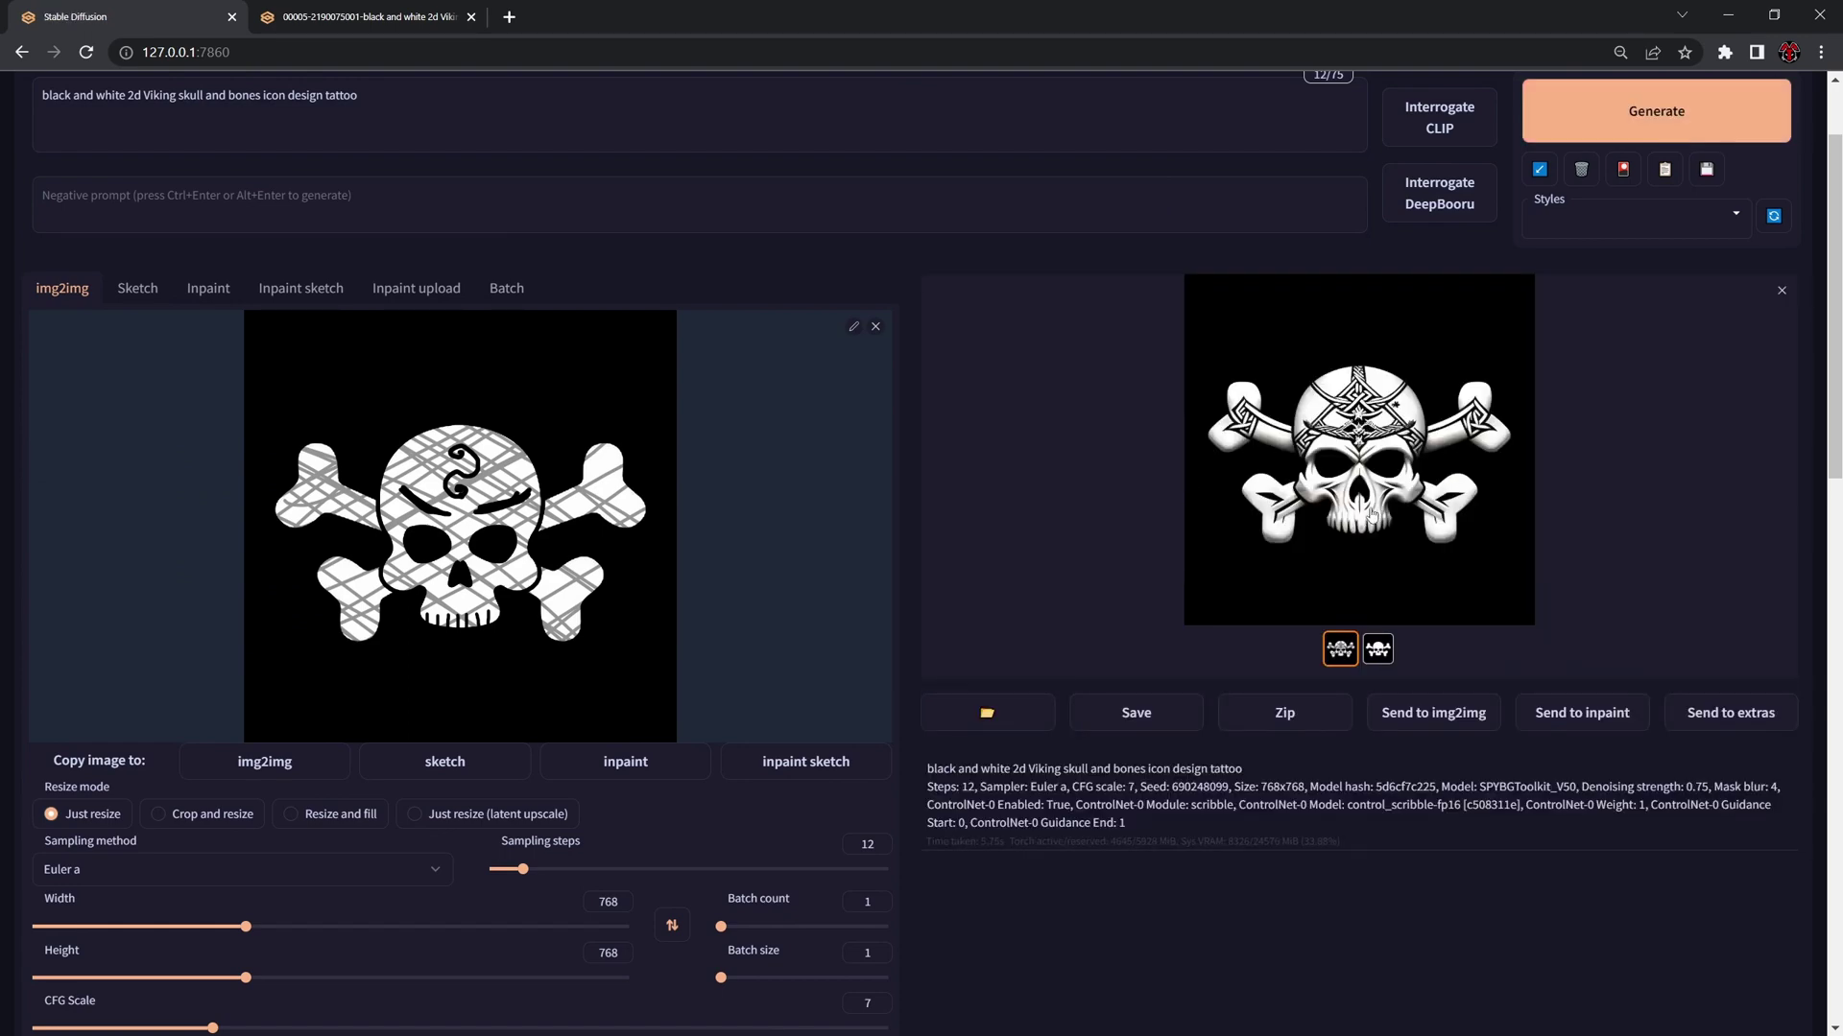
Step: Reduce the ControlNet weight to 0.7 and regenerate the Viking skull with crossbones
{"action": "scroll", "coordinate": [267, 808], "scroll_direction": "down", "scroll_amount": 3}
{"action": "scroll", "coordinate": [166, 845], "scroll_direction": "down", "scroll_amount": 6}
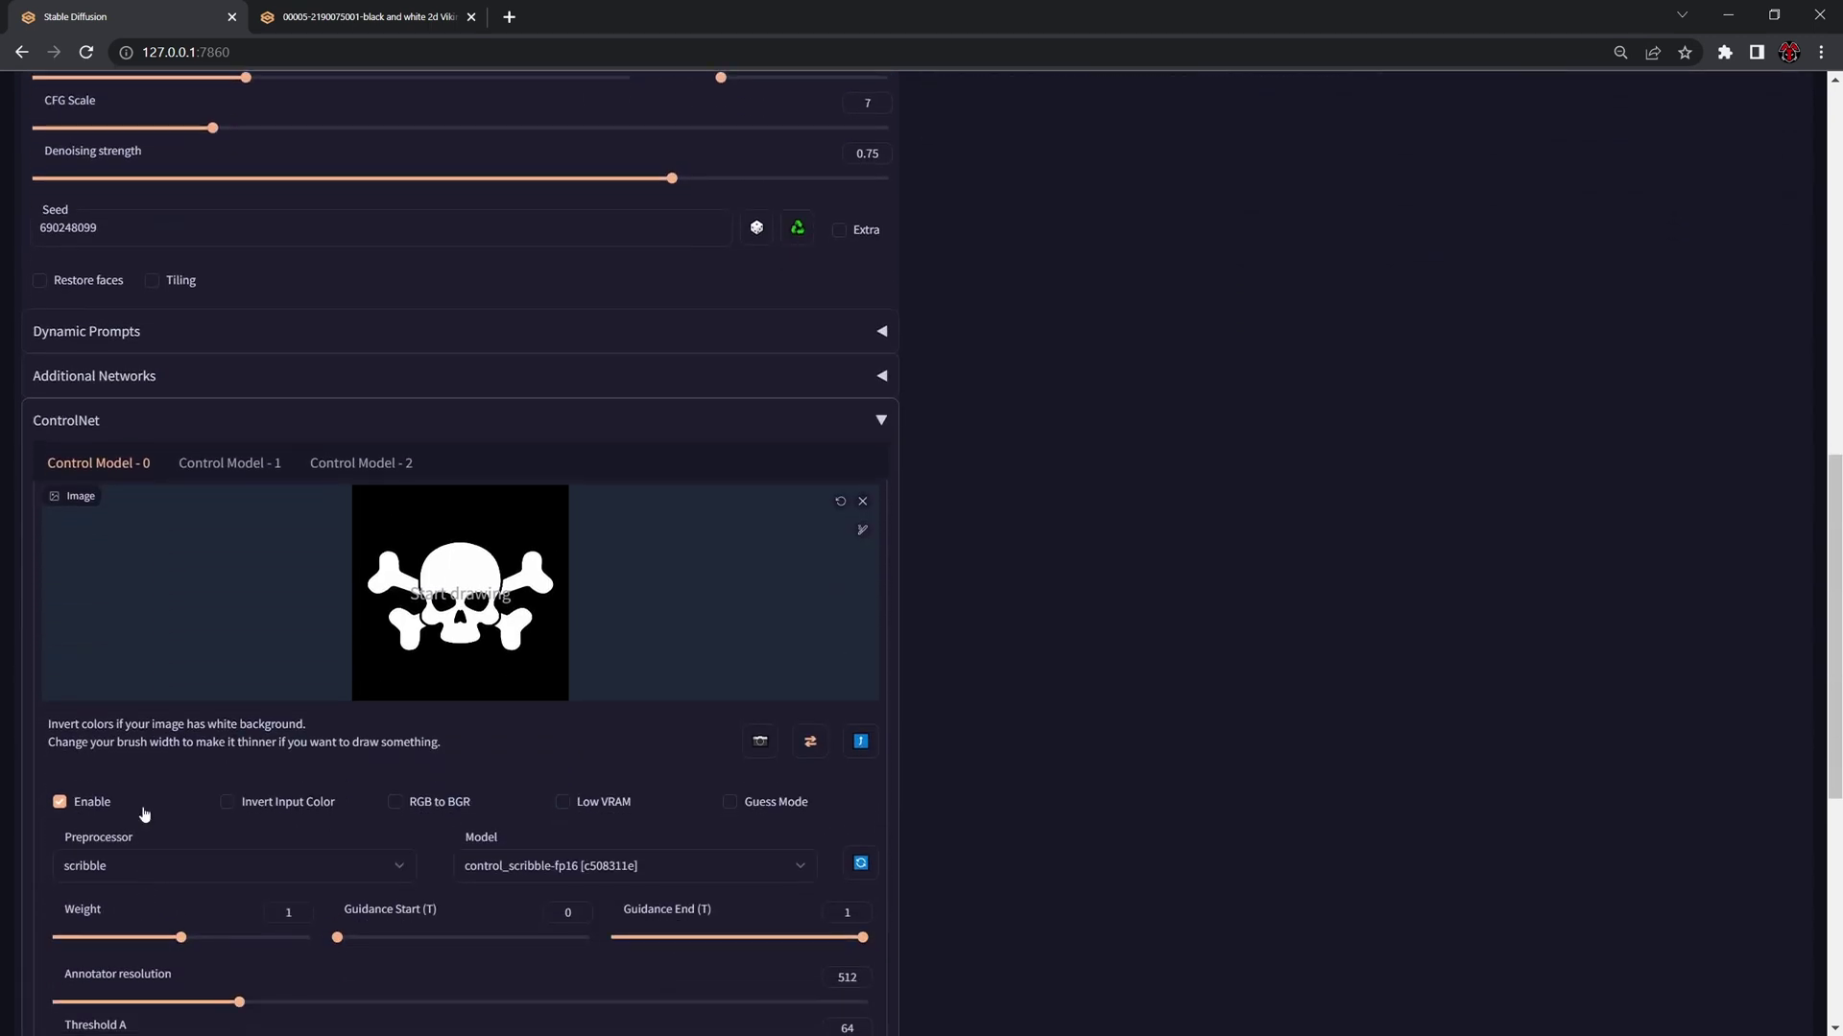
{"action": "scroll", "coordinate": [144, 814], "scroll_direction": "down", "scroll_amount": 1}
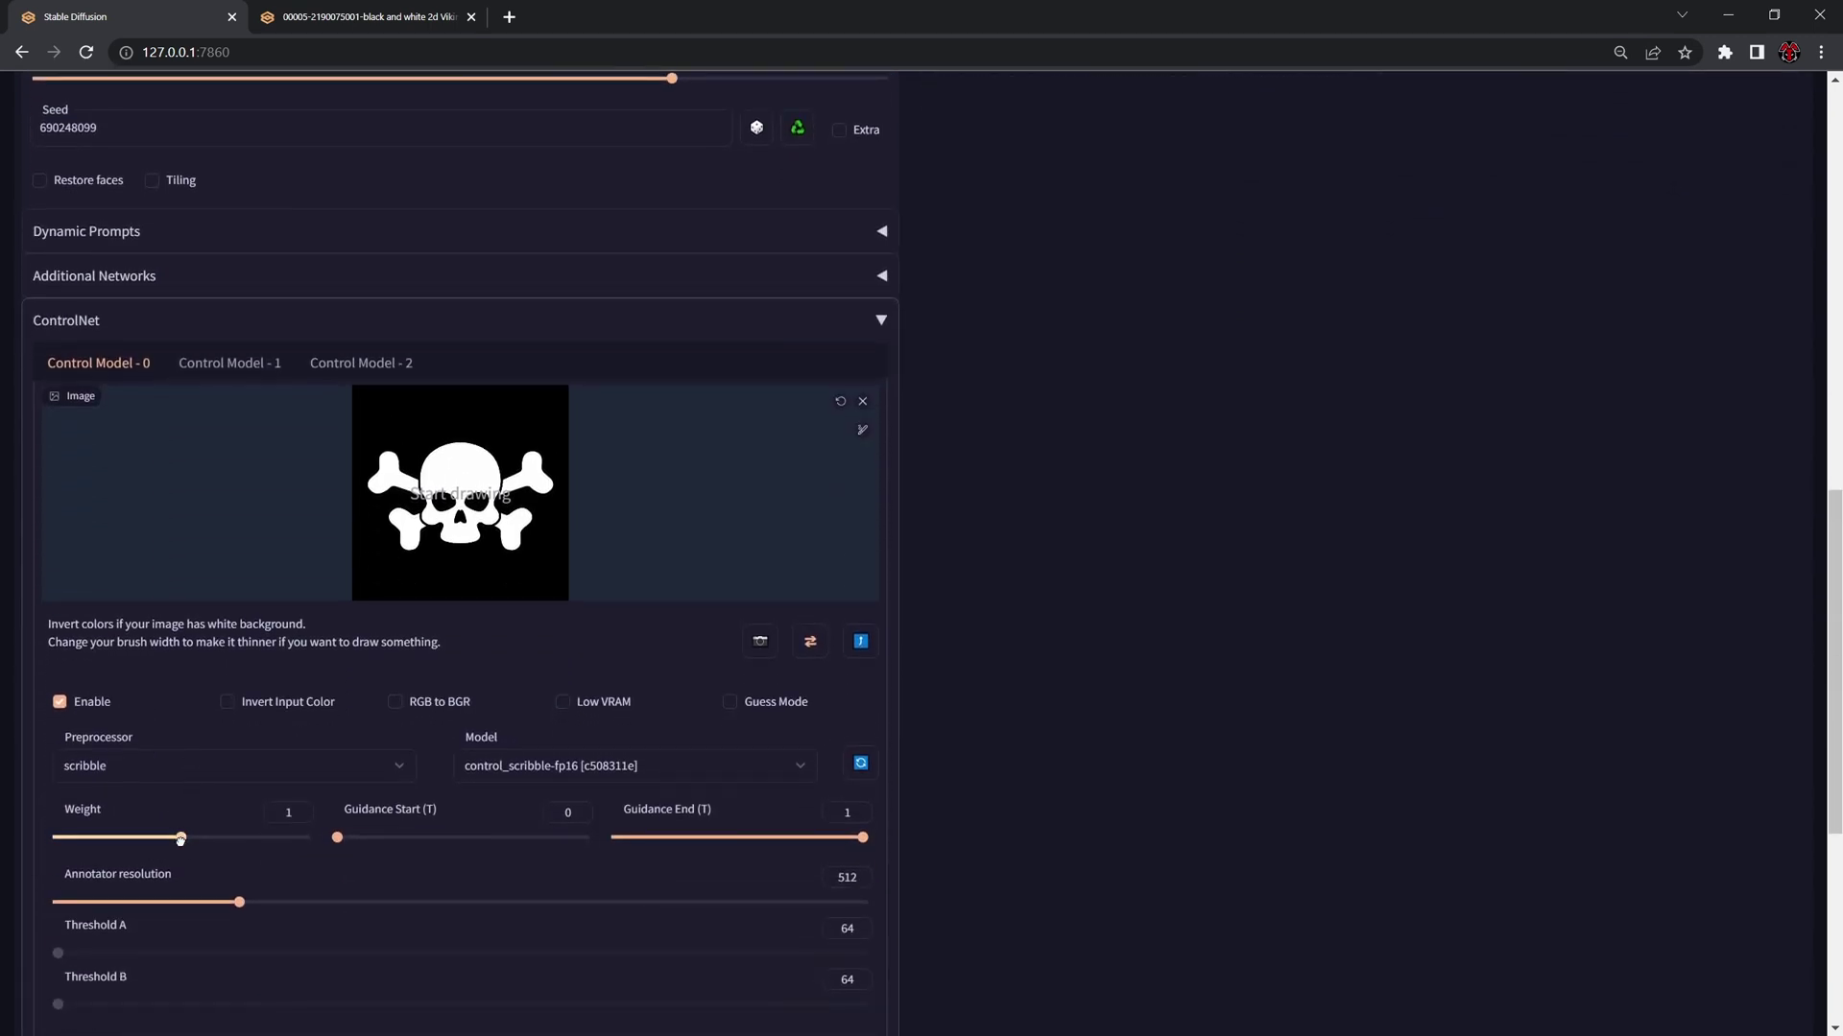
{"action": "left_click_drag", "start_coordinate": [180, 840], "coordinate": [135, 839]}
{"action": "scroll", "coordinate": [1276, 691], "scroll_direction": "up", "scroll_amount": 10}
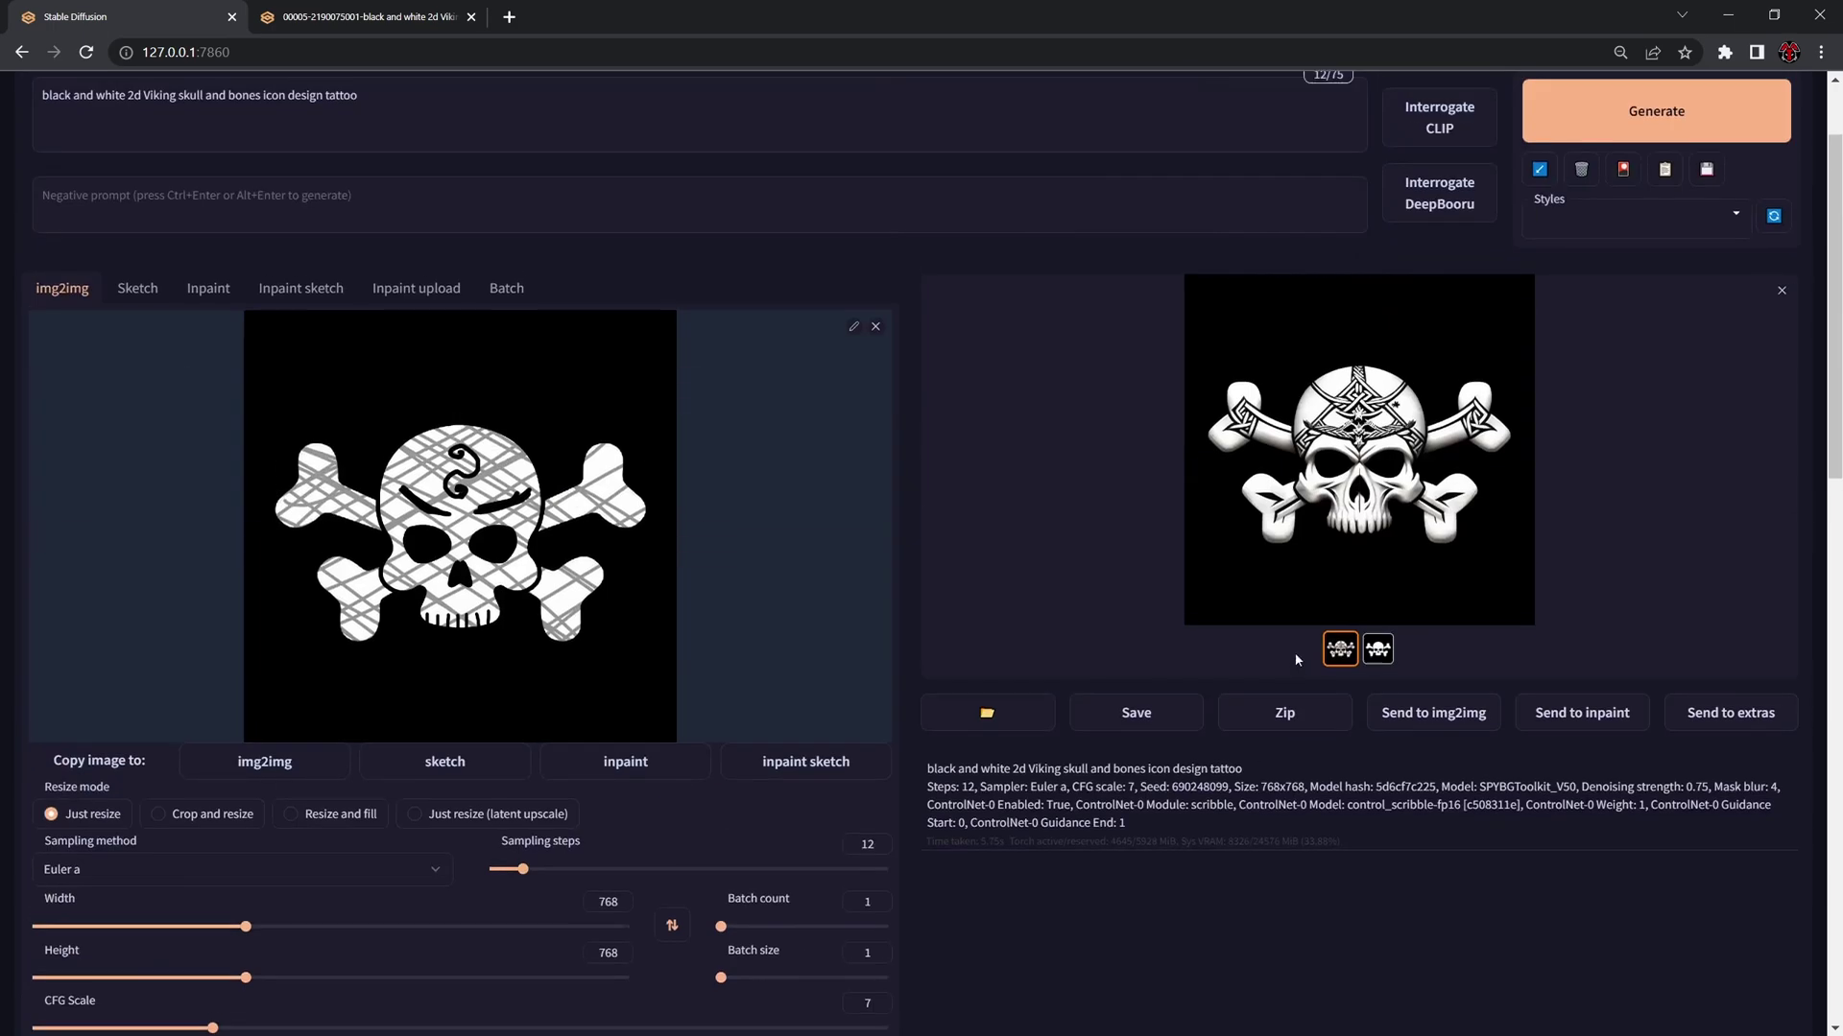
{"action": "scroll", "coordinate": [1295, 661], "scroll_direction": "up", "scroll_amount": 1}
{"action": "left_click", "coordinate": [1642, 210]}
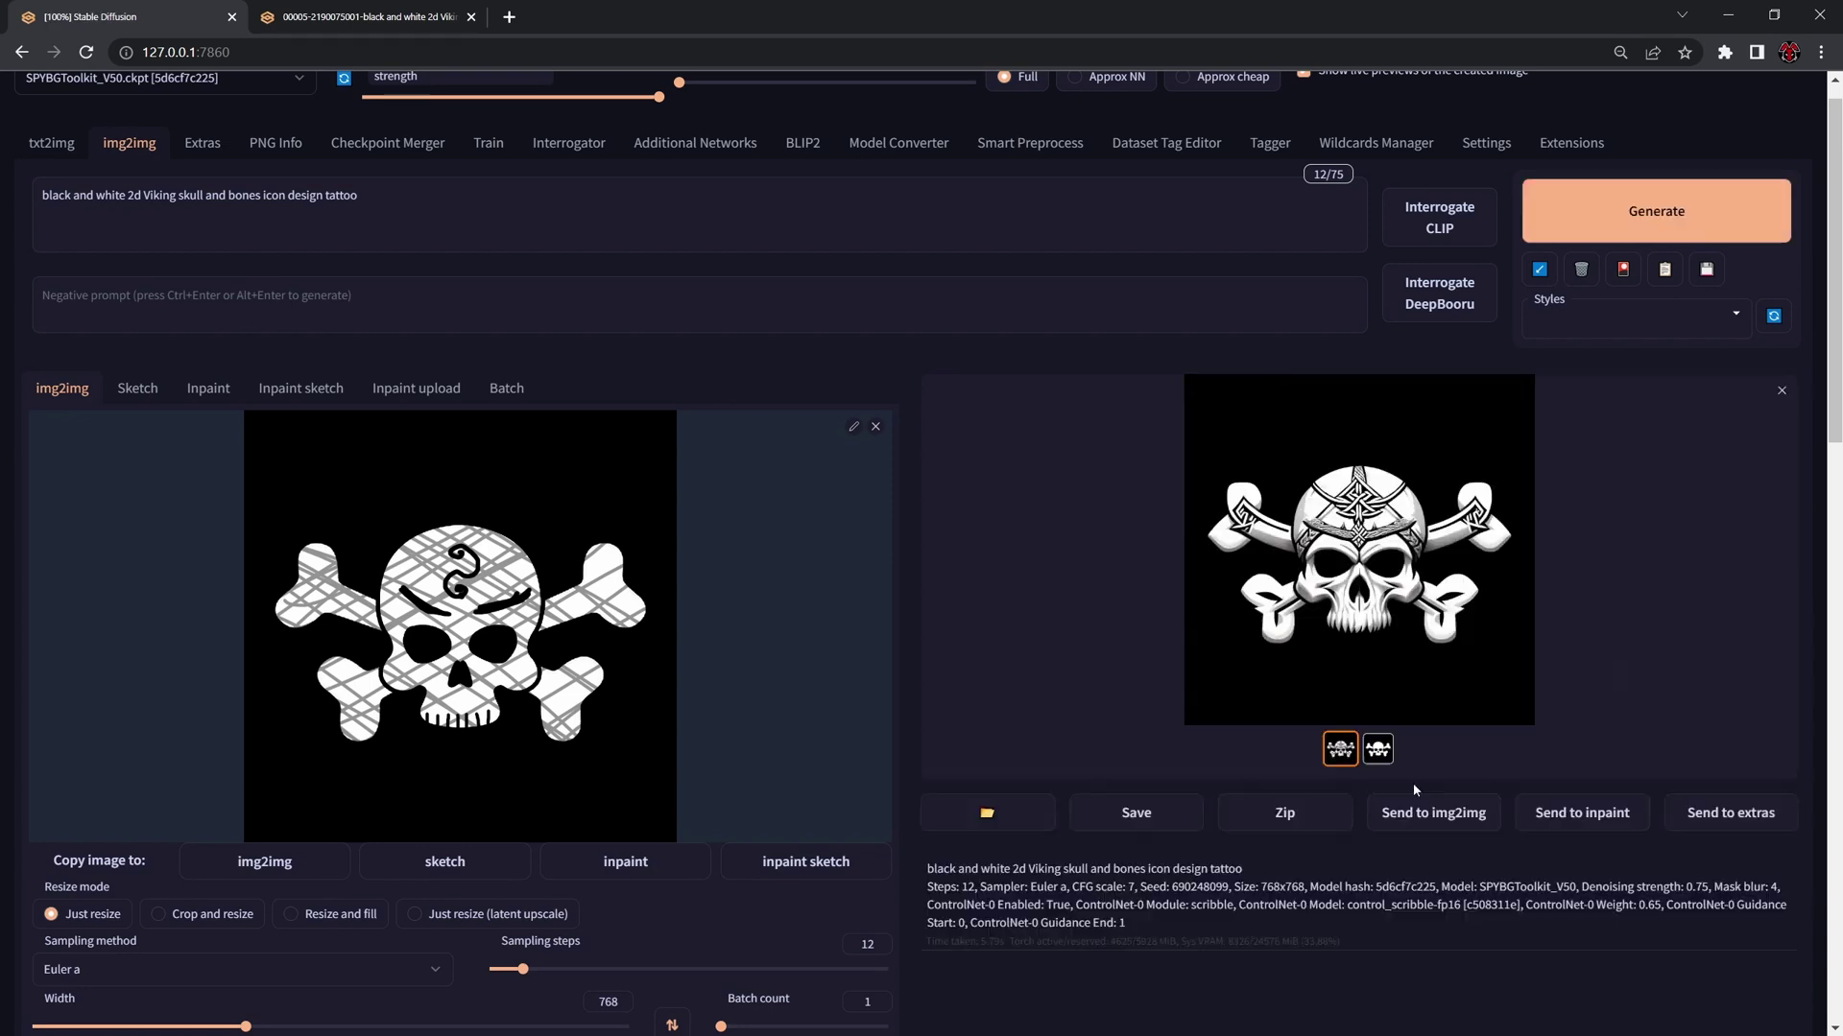
{"action": "scroll", "coordinate": [1281, 542], "scroll_direction": "down", "scroll_amount": 2}
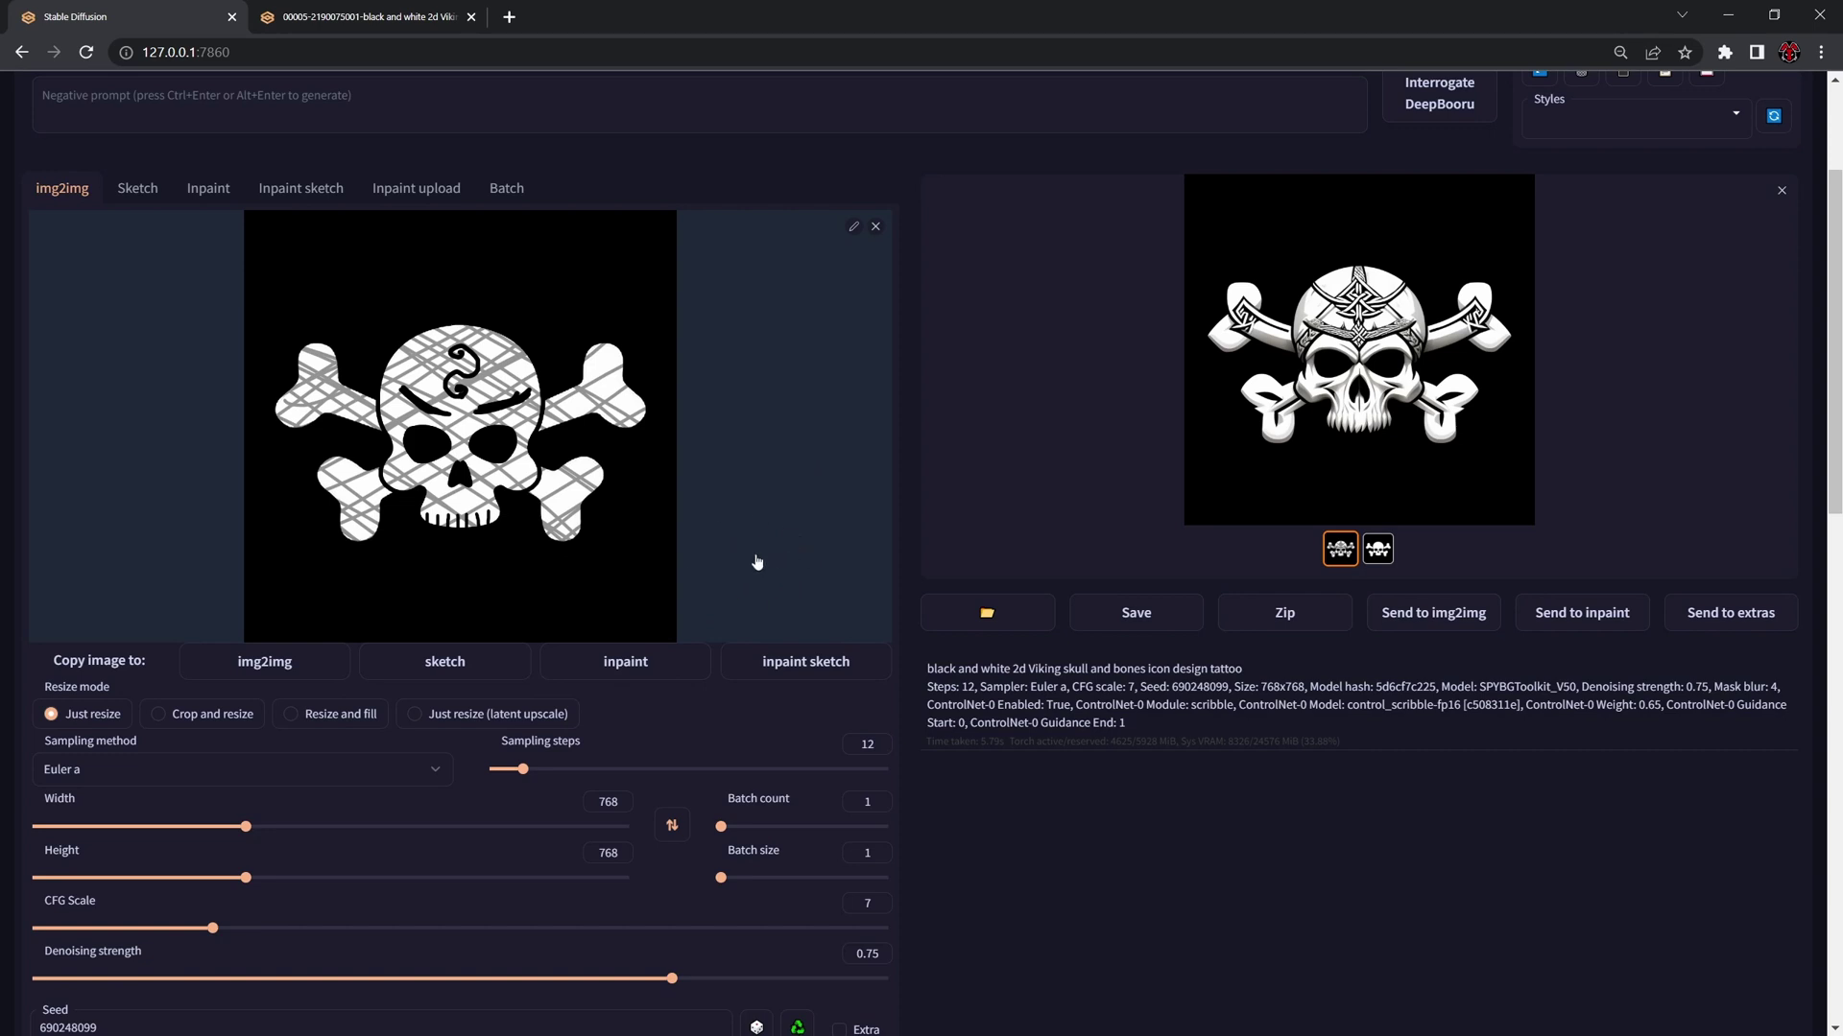
{"action": "scroll", "coordinate": [757, 563], "scroll_direction": "up", "scroll_amount": 1}
Step: Raise denoising strength to 0.85, generate a new skull with Ctrl+Enter, and select 'tattoo' in the prompt
{"action": "scroll", "coordinate": [756, 563], "scroll_direction": "down", "scroll_amount": 4}
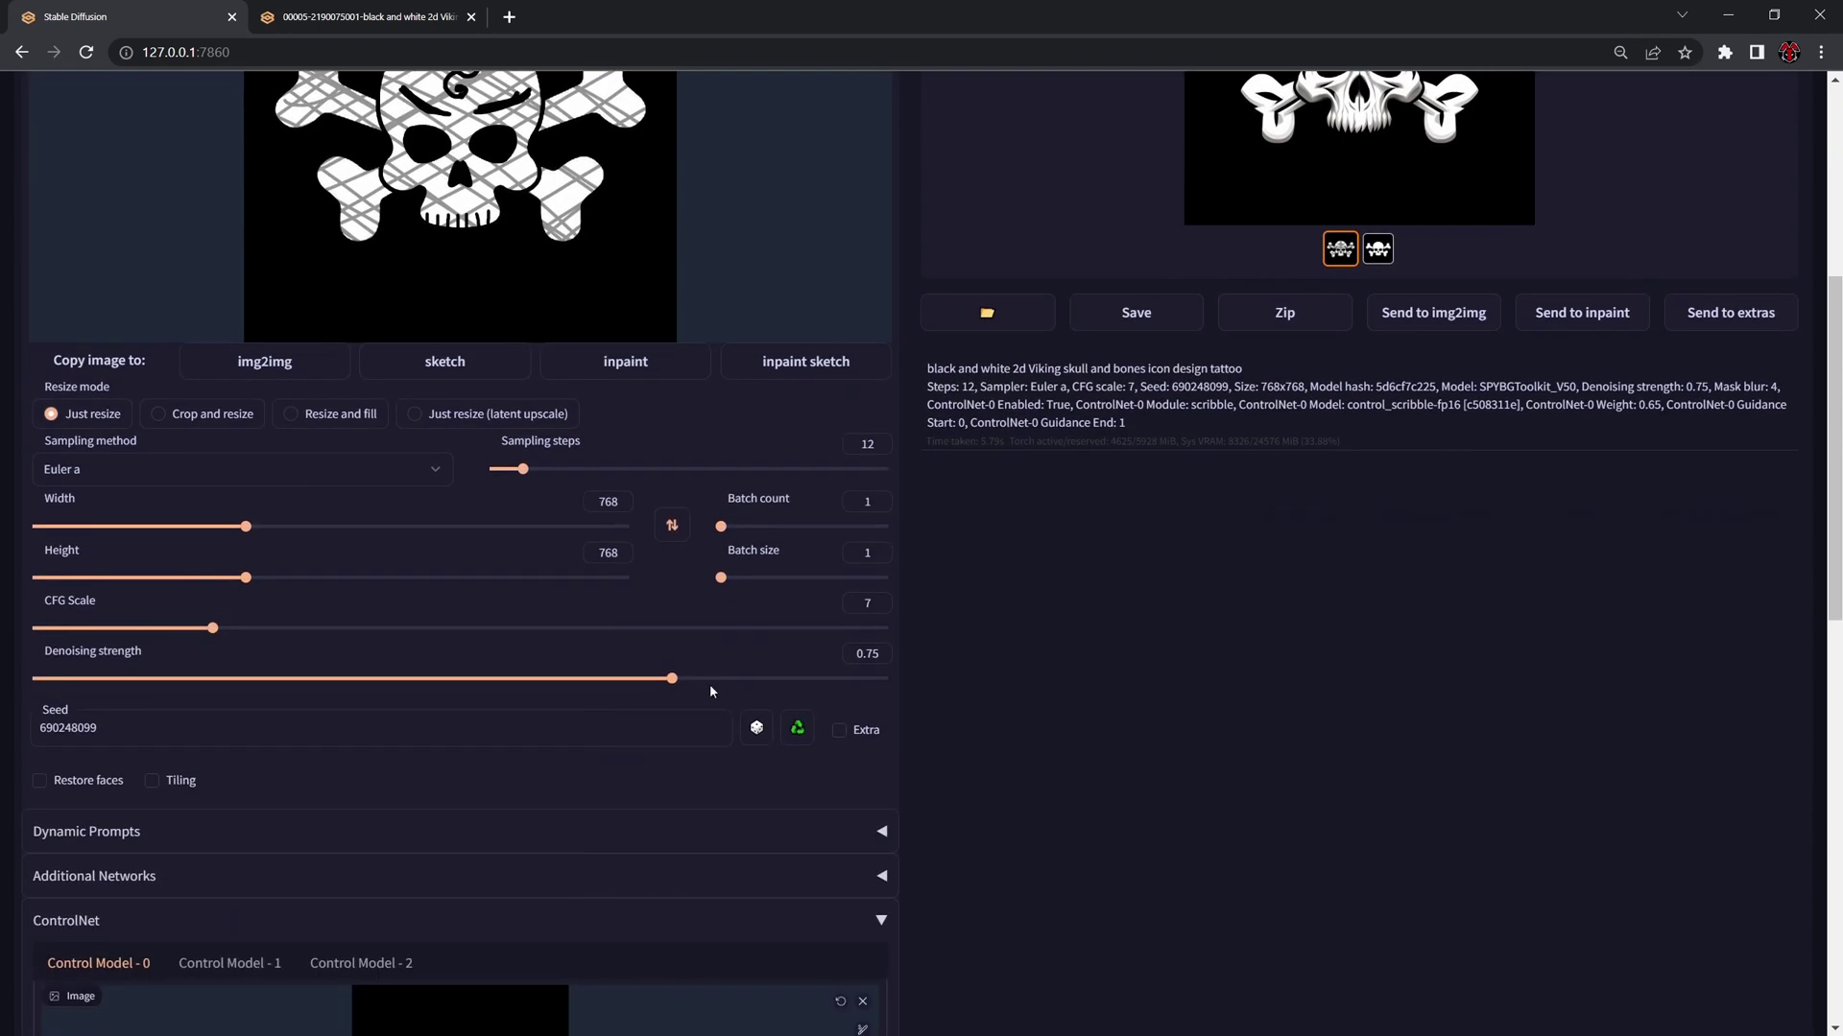
{"action": "left_click_drag", "start_coordinate": [678, 678], "coordinate": [738, 677]}
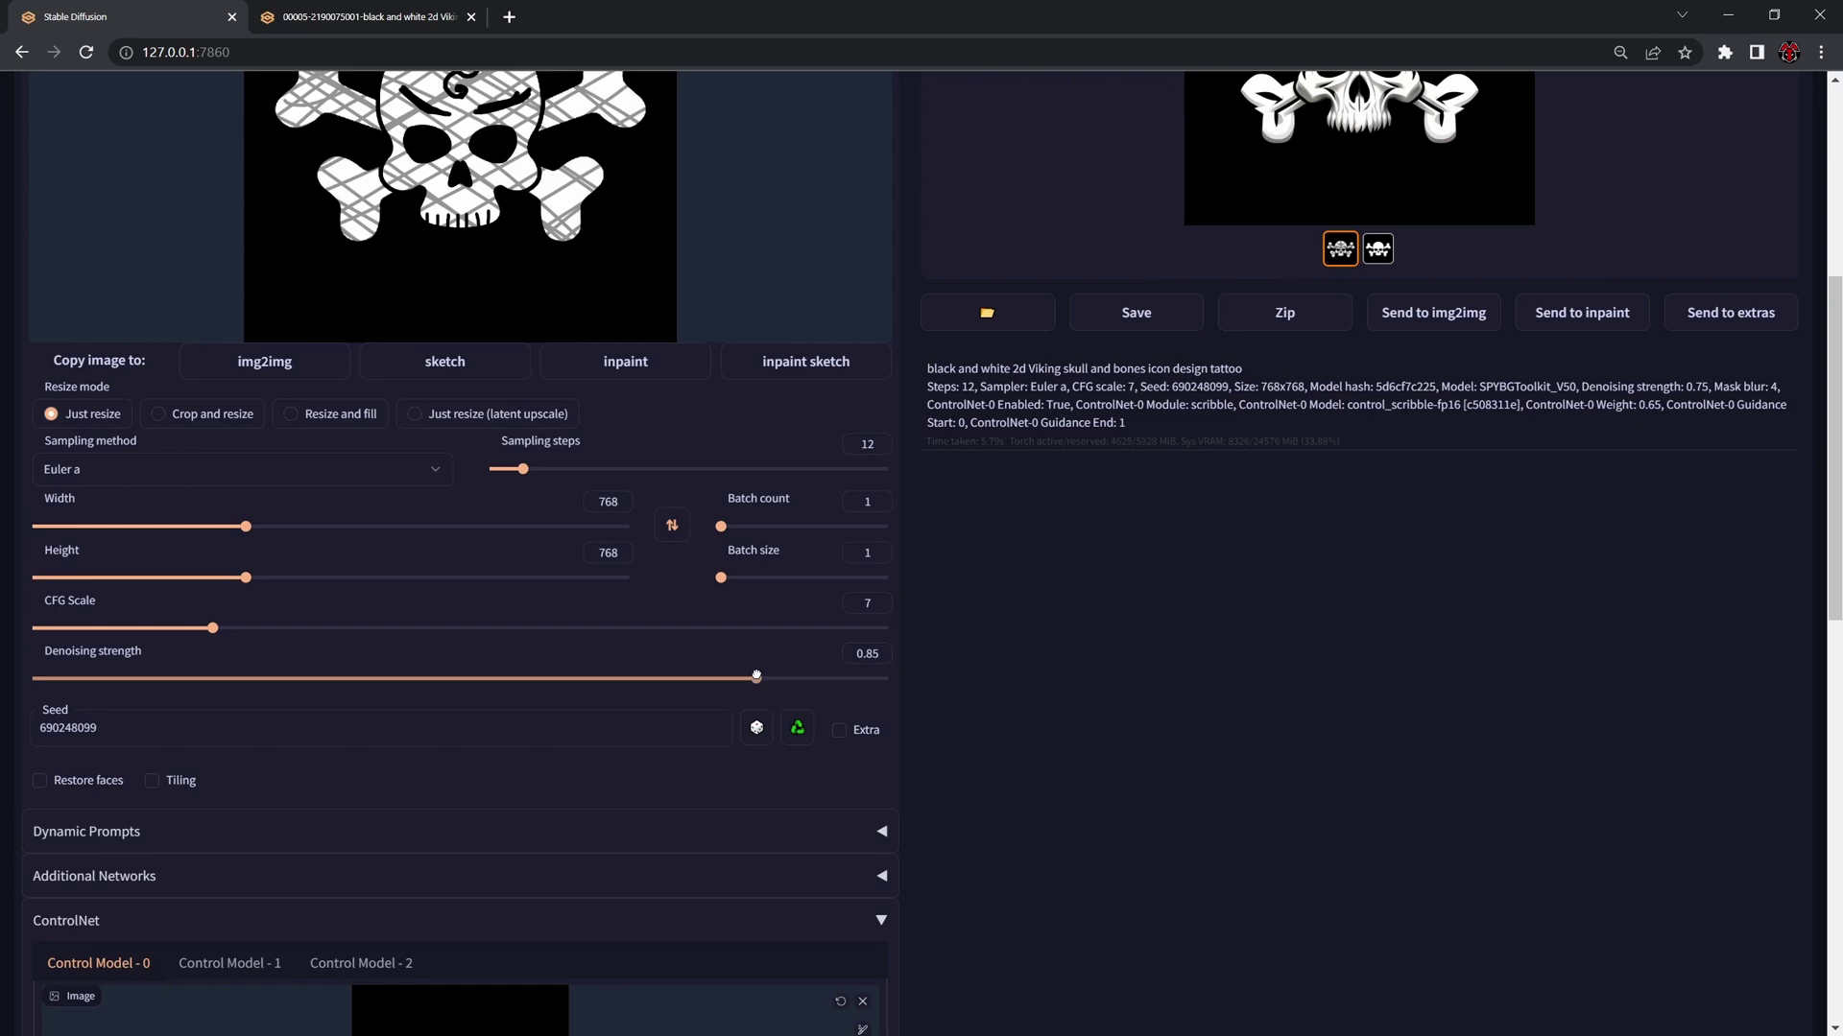
{"action": "scroll", "coordinate": [1224, 683], "scroll_direction": "up", "scroll_amount": 6}
{"action": "key", "text": "ctrl+Return"}
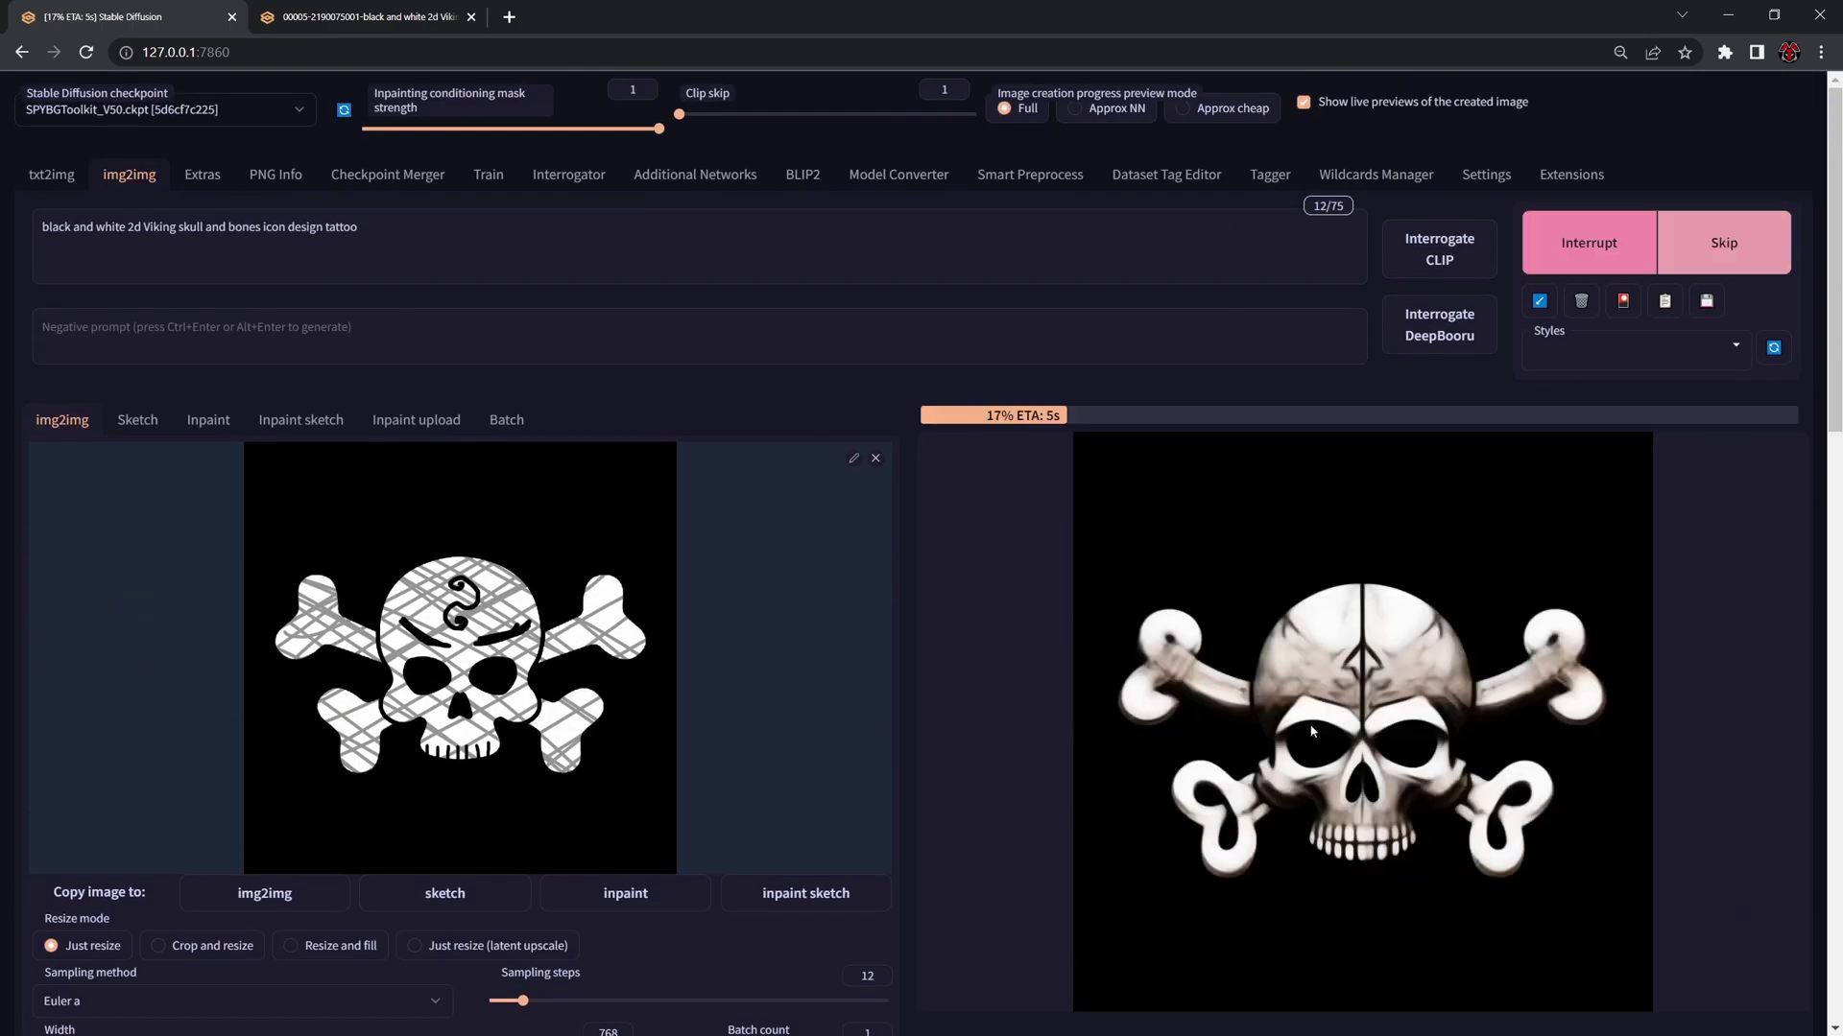
{"action": "scroll", "coordinate": [1311, 732], "scroll_direction": "down", "scroll_amount": 1}
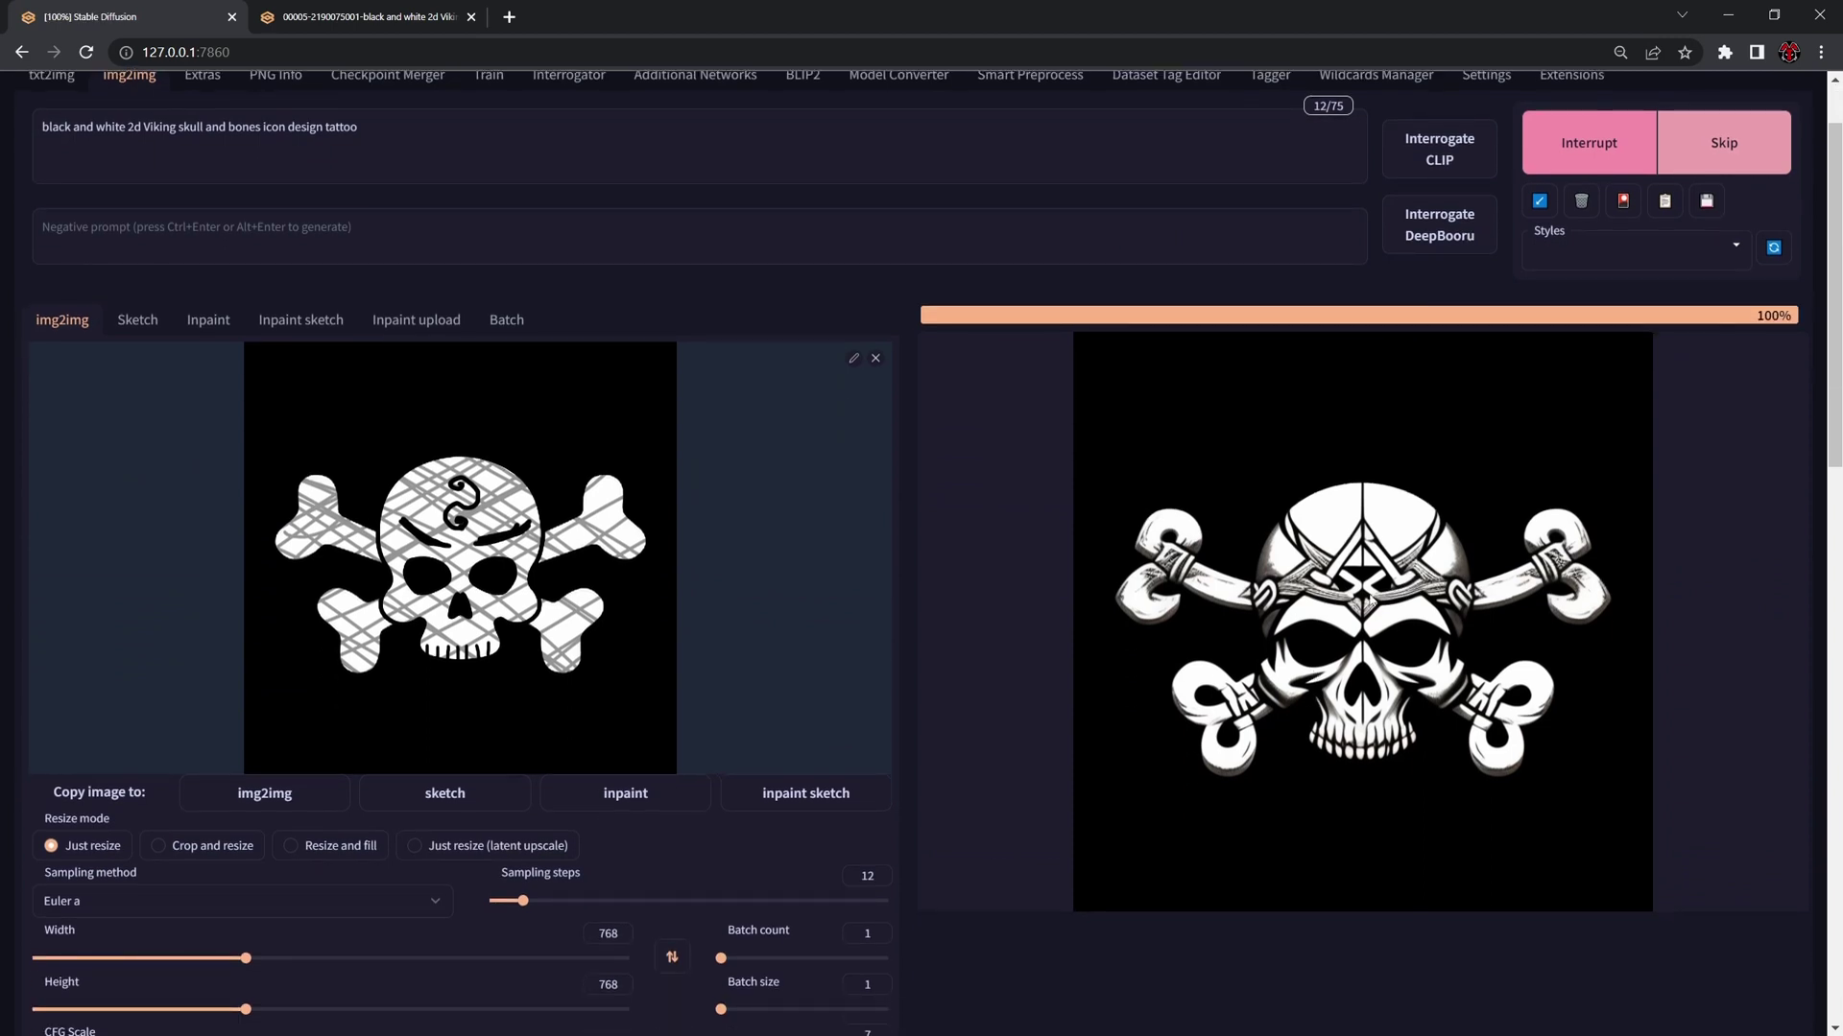
{"action": "scroll", "coordinate": [423, 232], "scroll_direction": "up", "scroll_amount": 1}
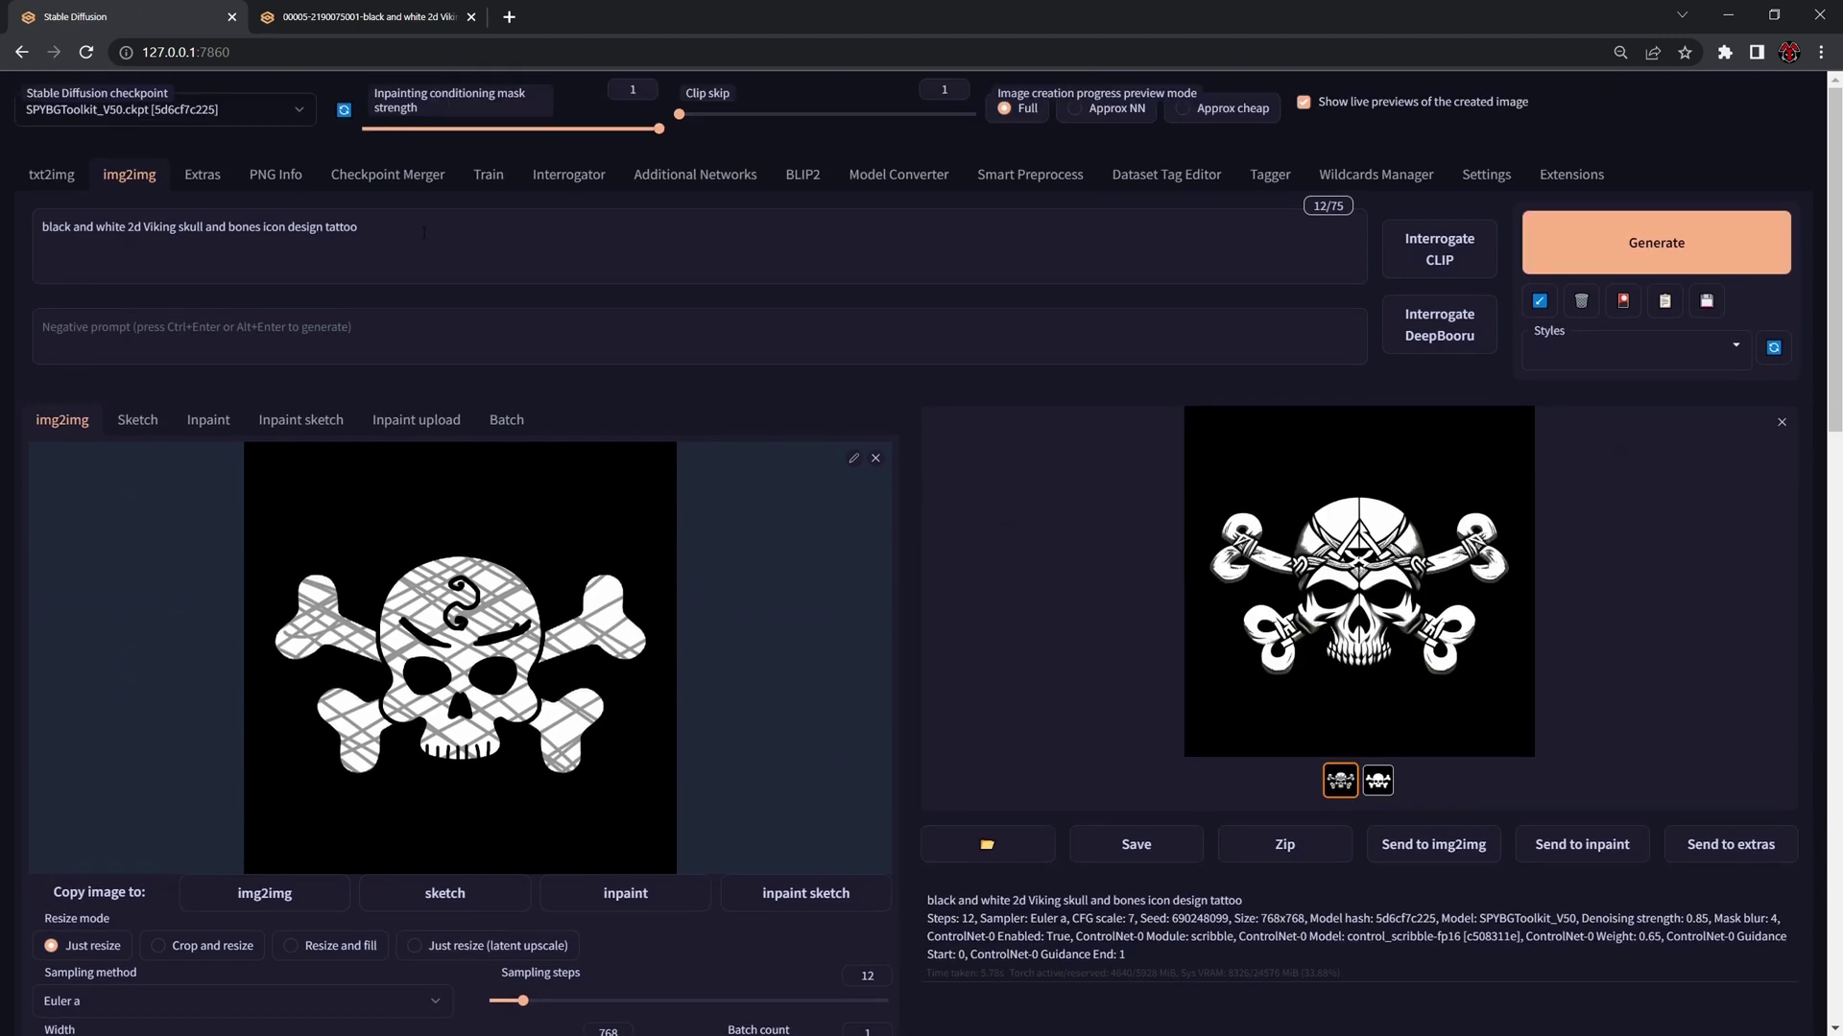
{"action": "left_click_drag", "start_coordinate": [388, 231], "coordinate": [326, 246]}
Step: Delete 'tattoo' from the prompt and load the plain white flask silhouette as the img2img source
{"action": "key", "text": "BackSpace"}
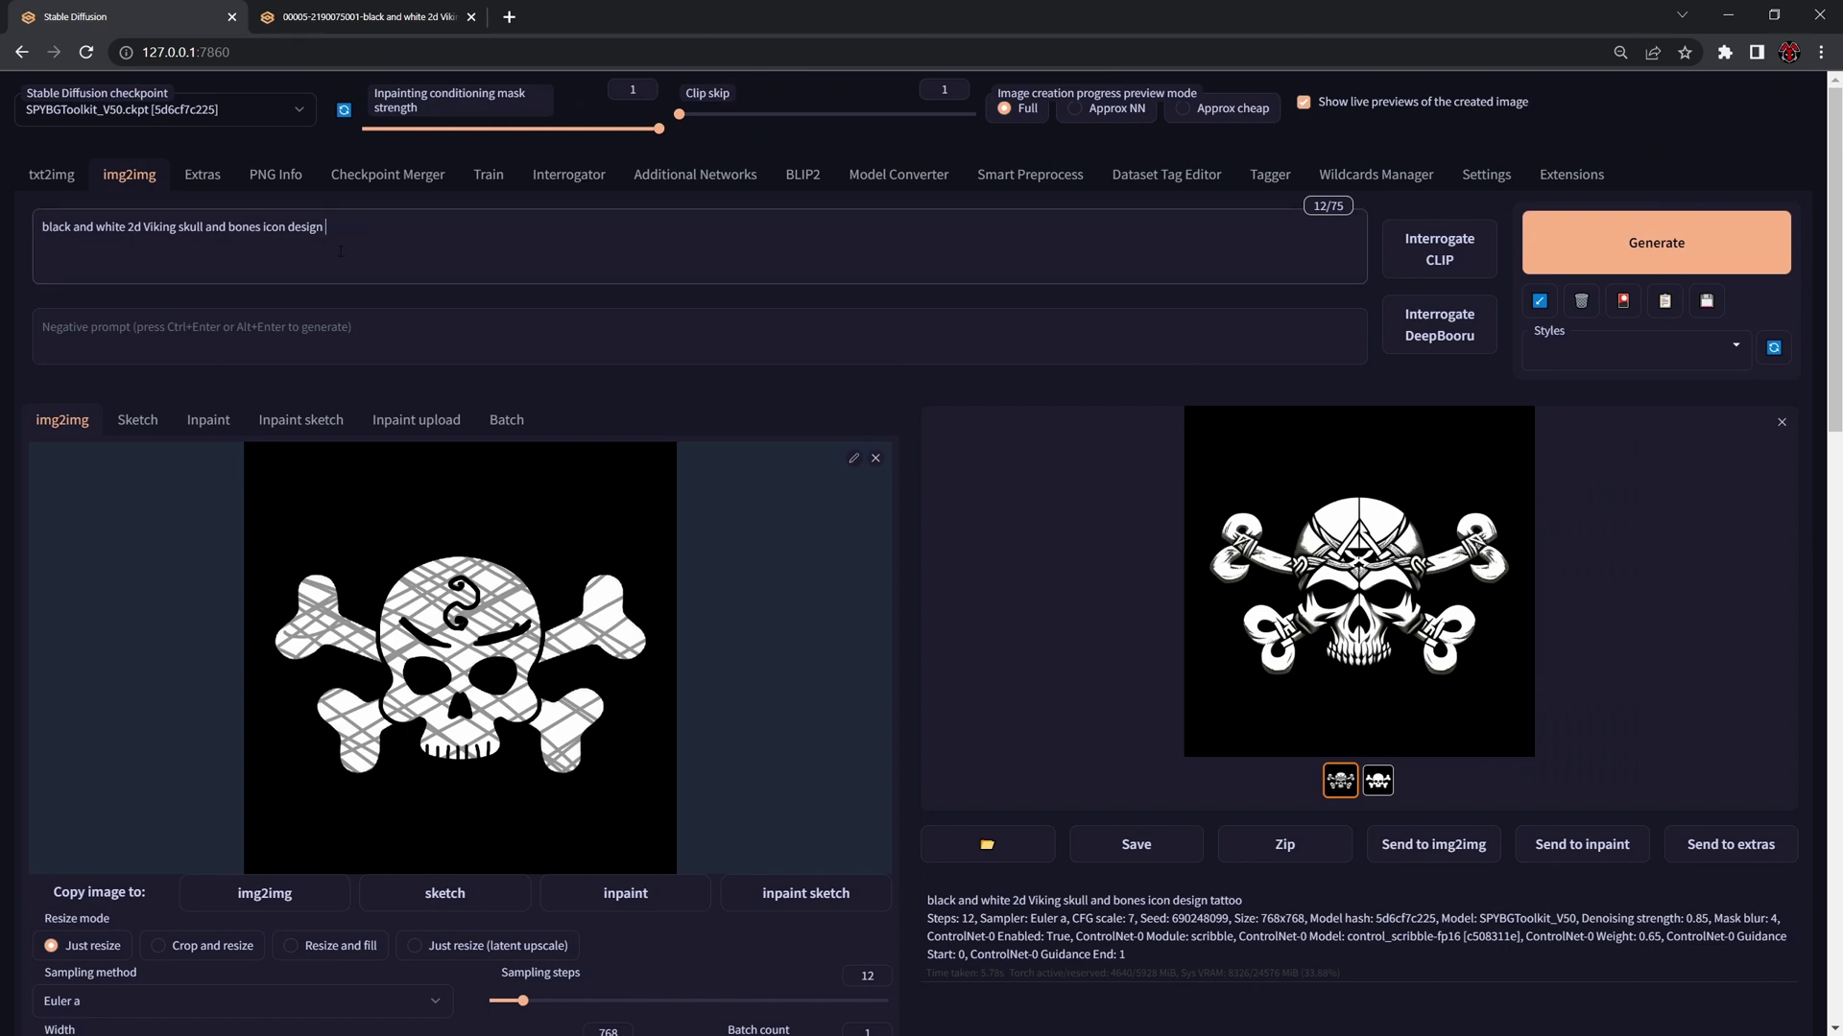
{"action": "double_click", "coordinate": [160, 227]}
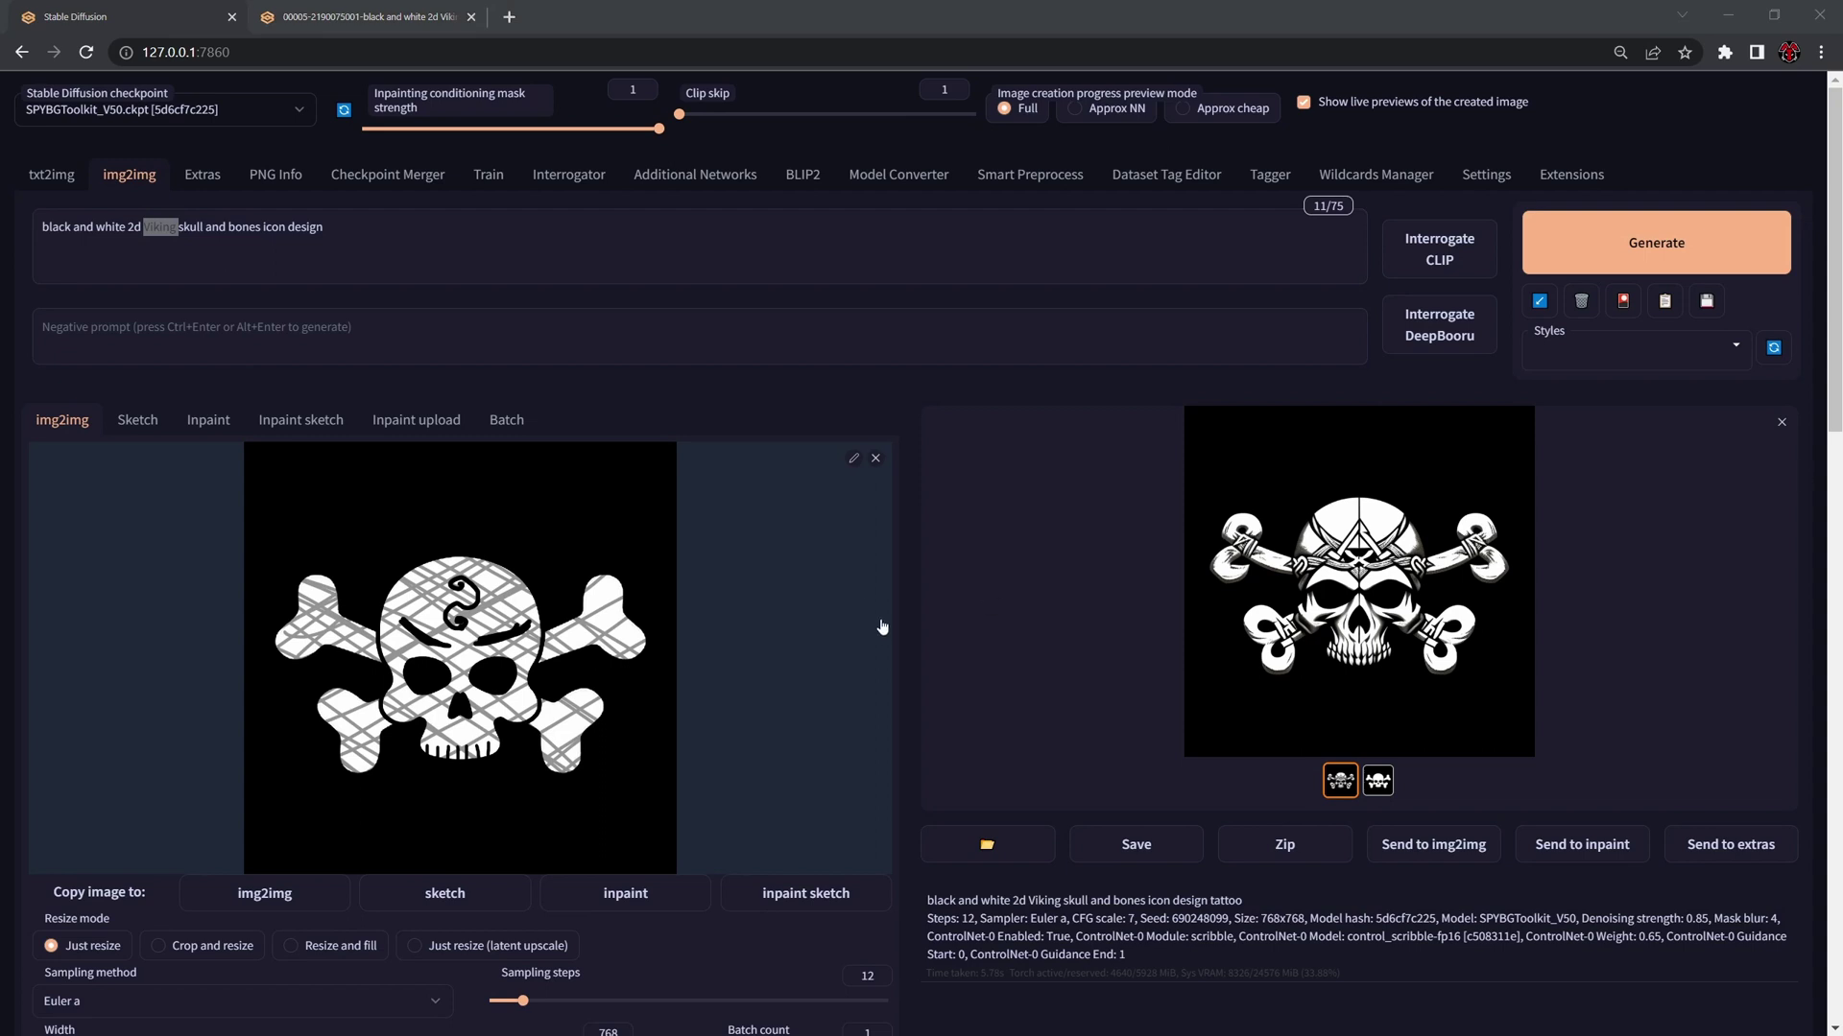
{"action": "left_click_drag", "start_coordinate": [576, 624], "coordinate": [459, 629]}
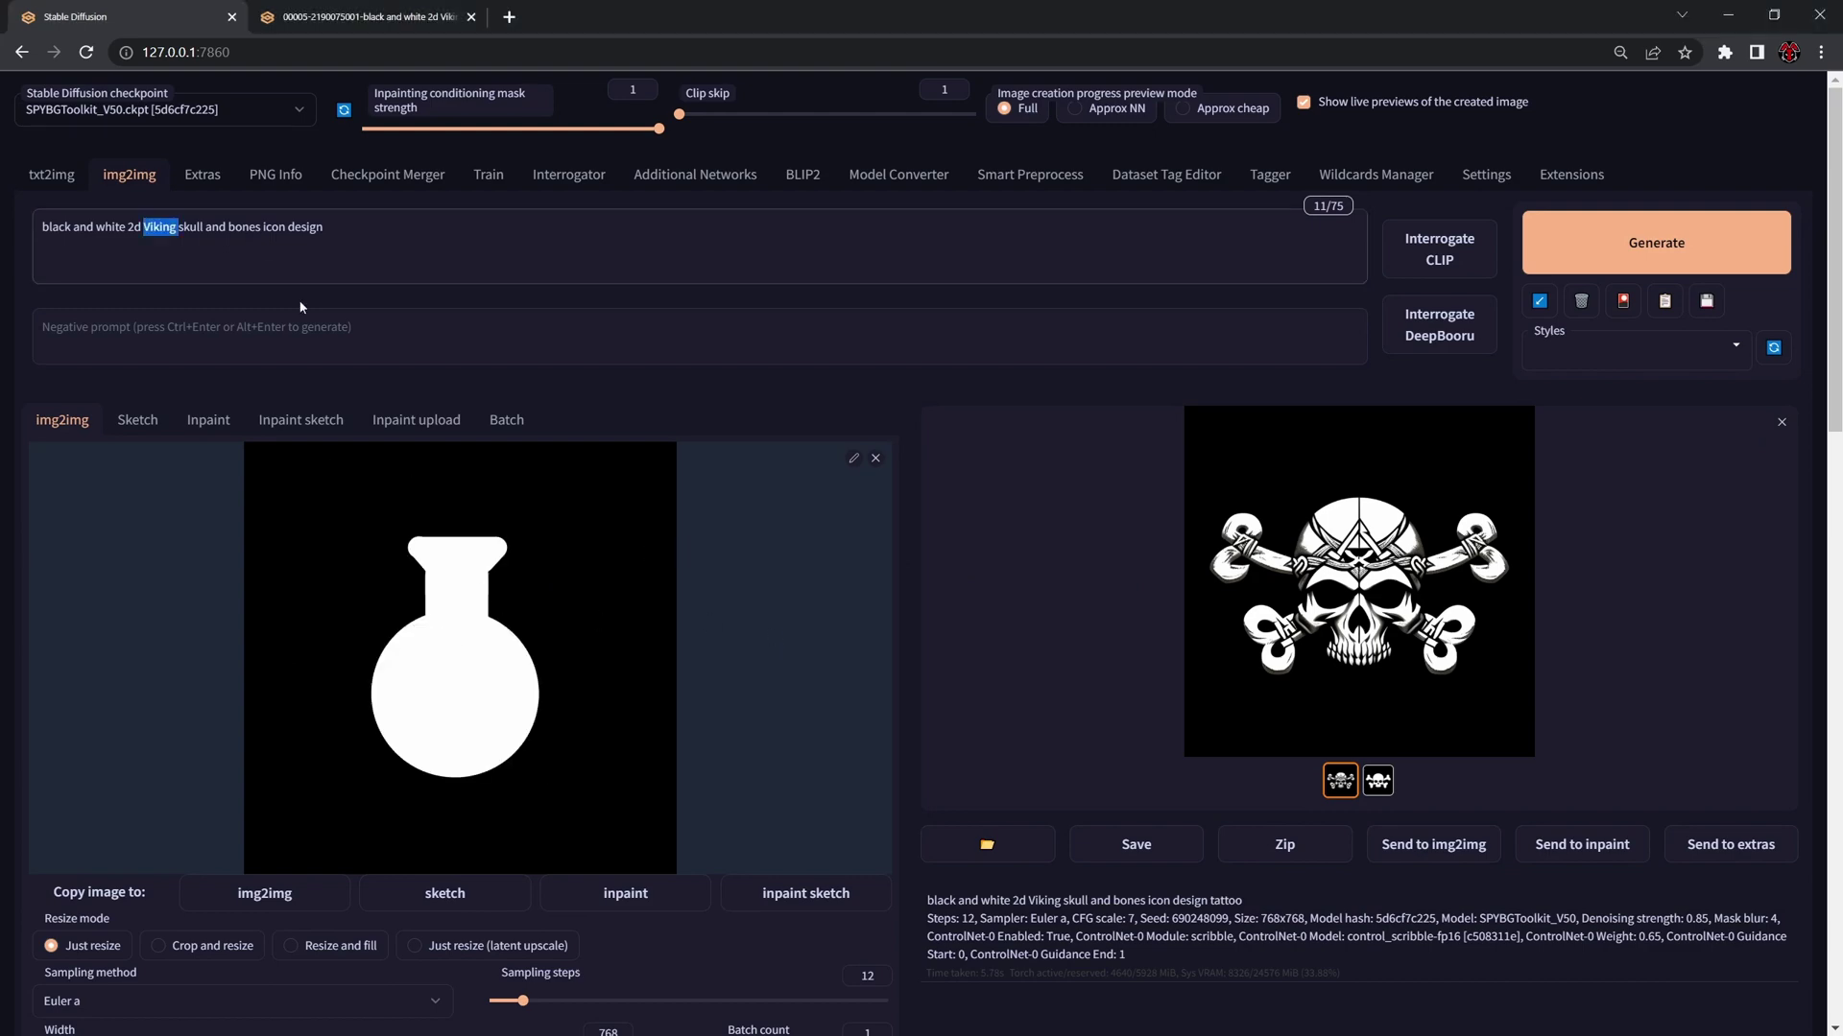
{"action": "scroll", "coordinate": [608, 617], "scroll_direction": "down", "scroll_amount": 10}
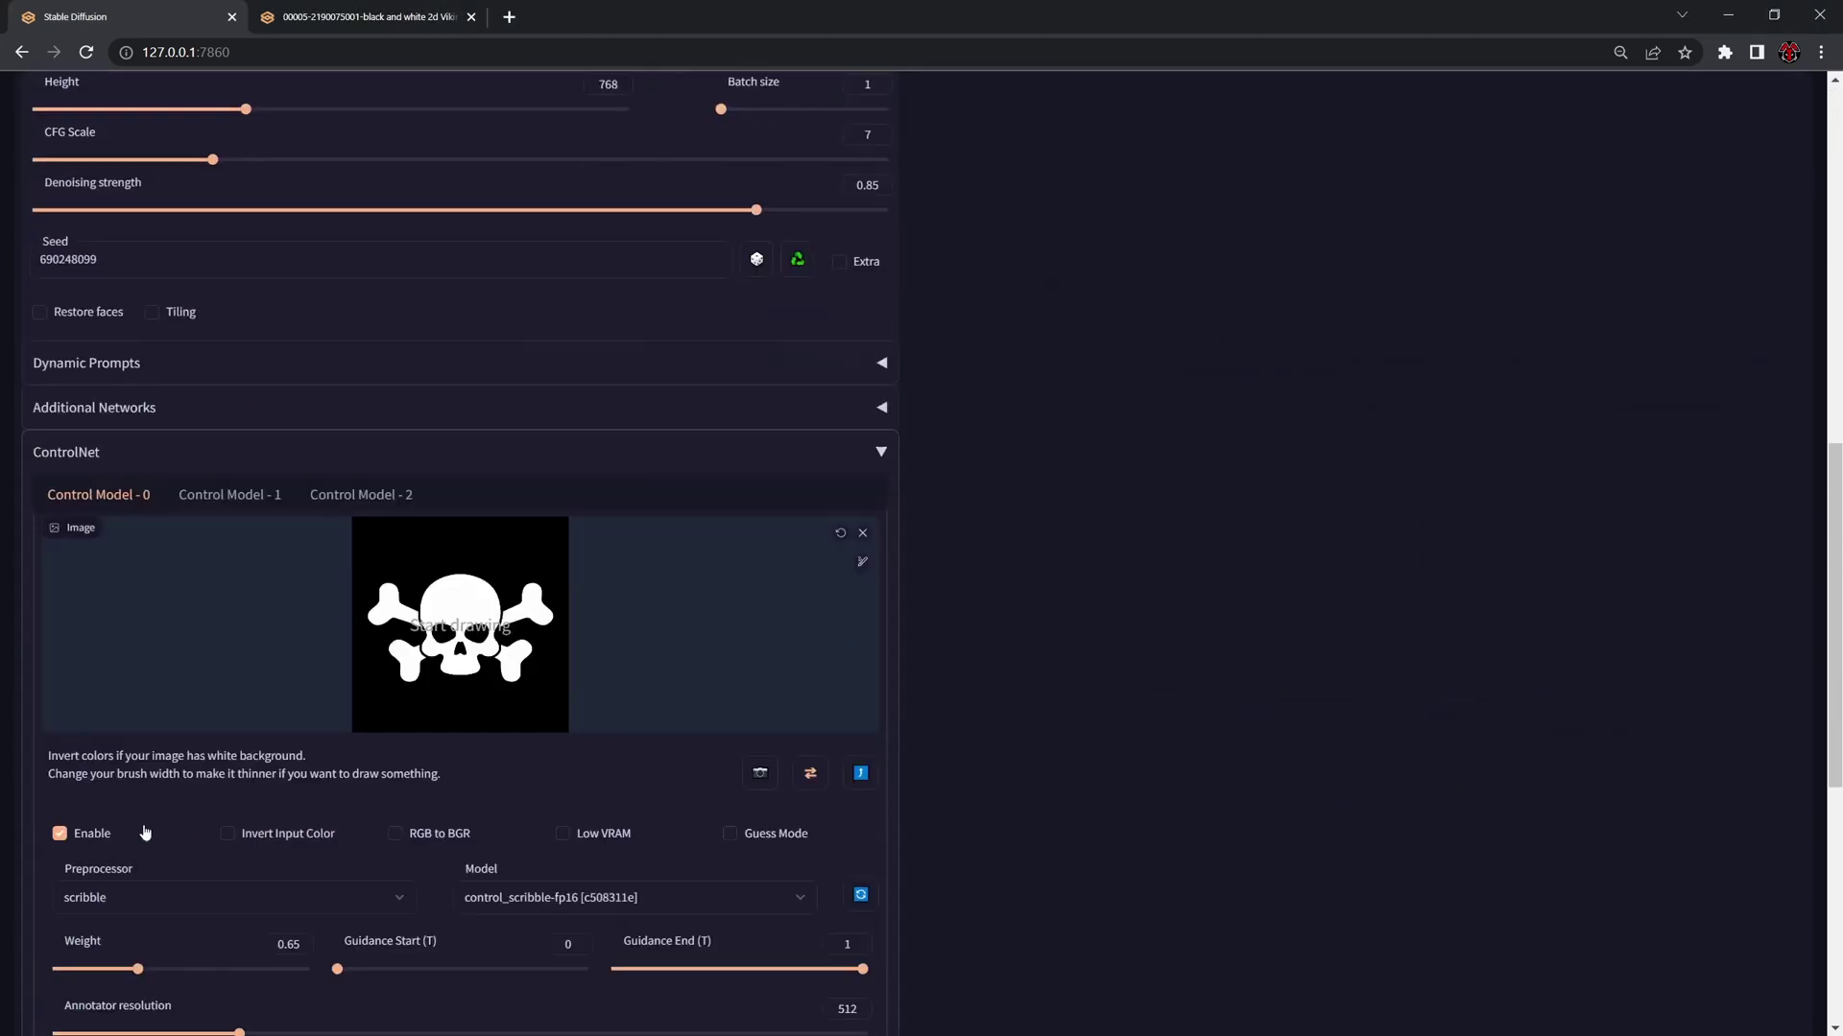
{"action": "scroll", "coordinate": [439, 741], "scroll_direction": "up", "scroll_amount": 10}
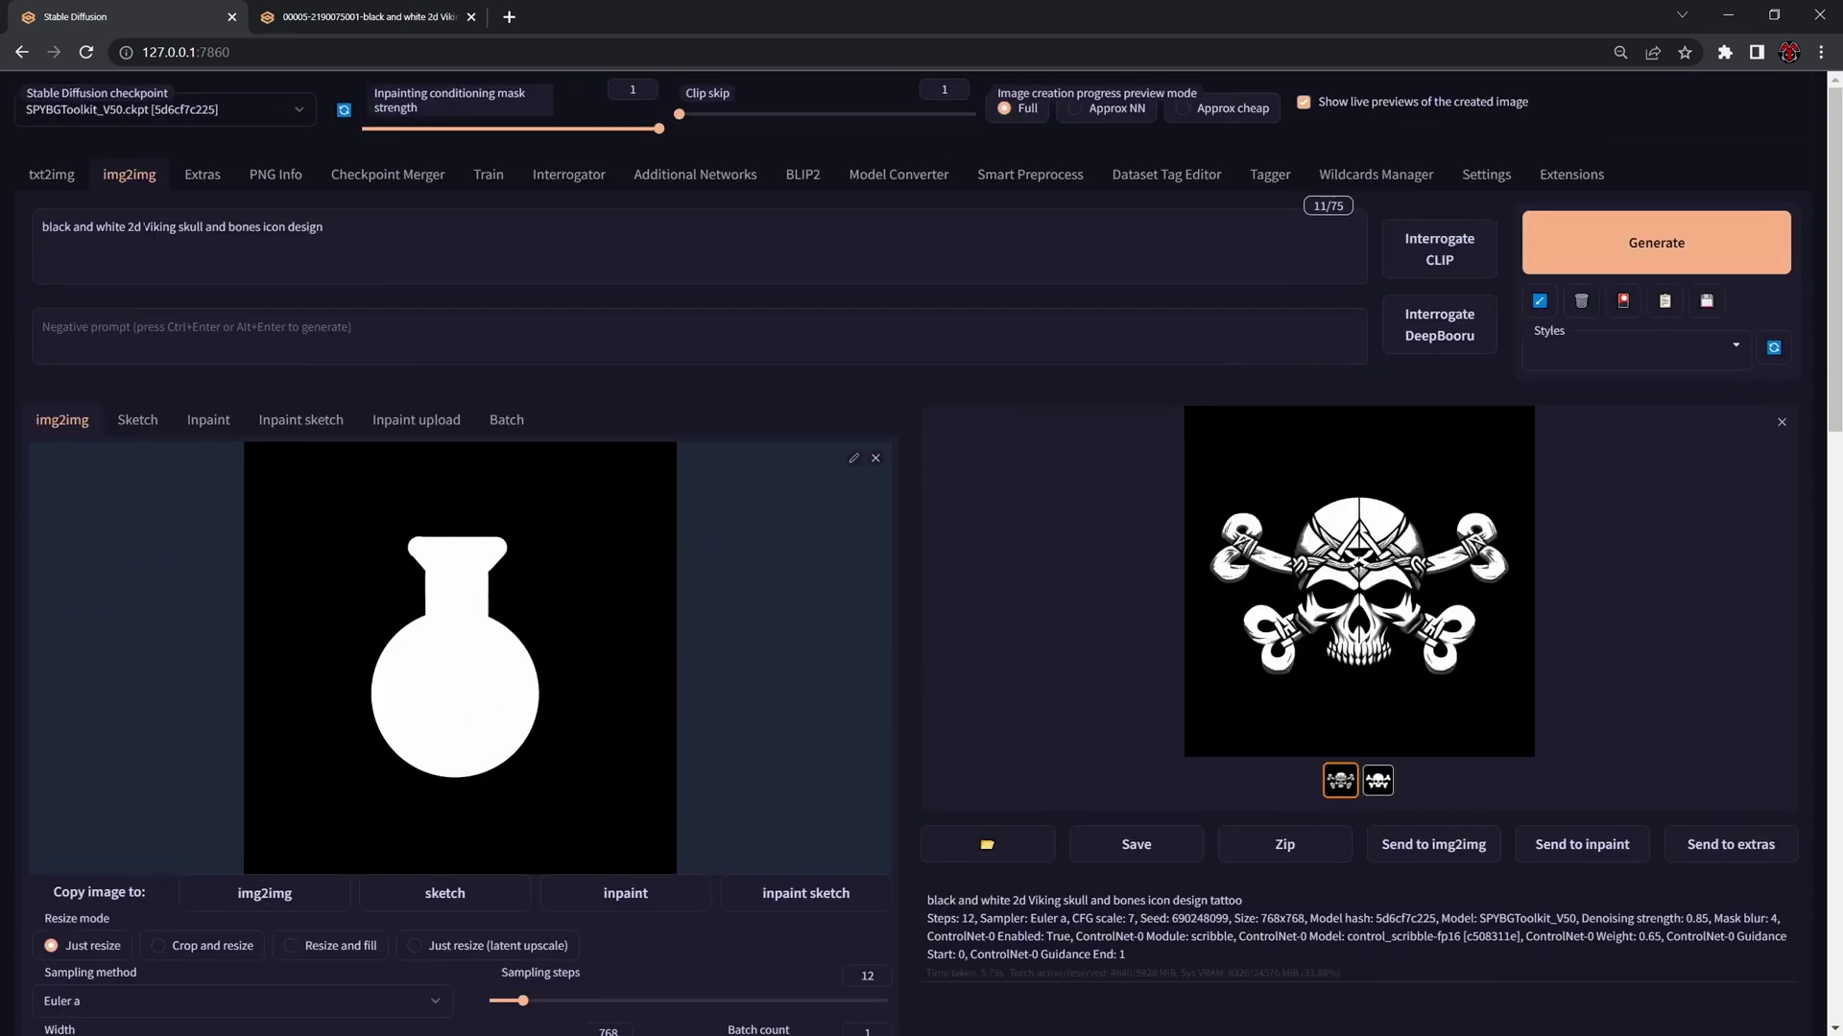
{"action": "double_click", "coordinate": [160, 227]}
Step: Replace 'Viking skull and bones' in the prompt with 'health potion flask'
{"action": "left_click", "coordinate": [180, 227]}
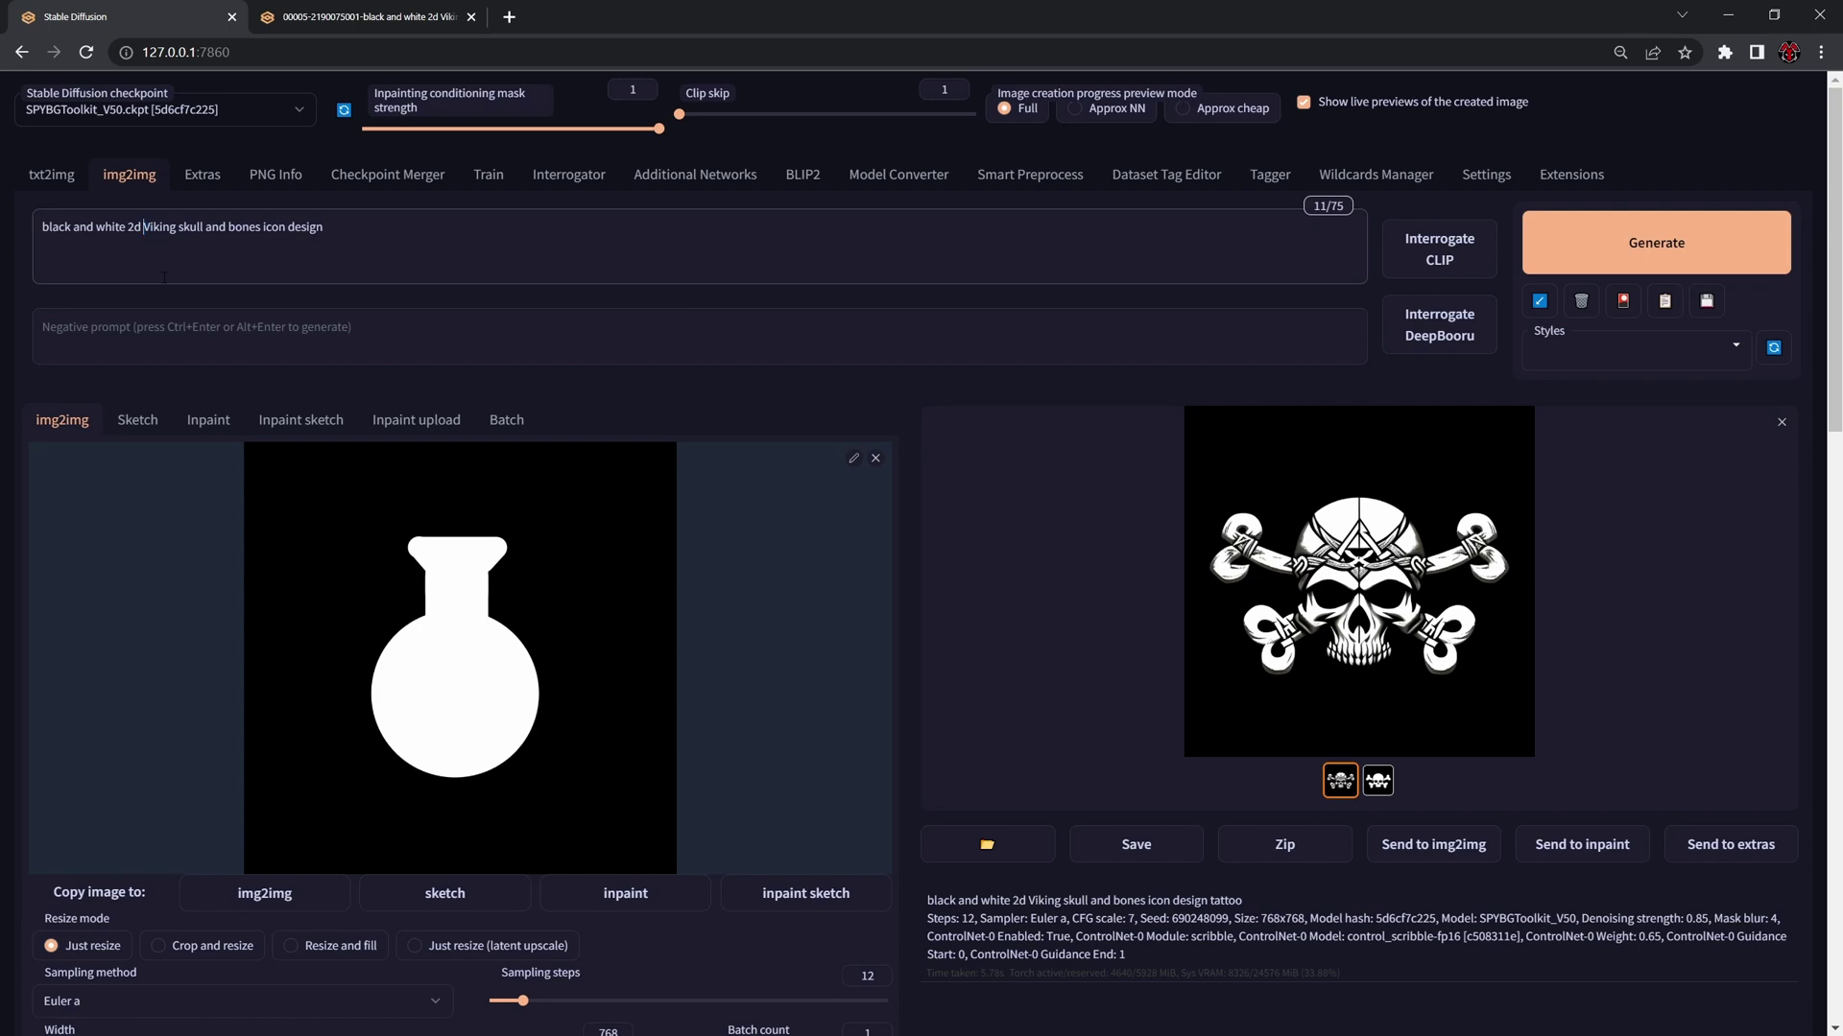
{"action": "key", "text": "shift+Right"}
{"action": "key", "text": "shift+Right"}
{"action": "key", "text": "shift+Right"}
{"action": "key", "text": "shift+Right"}
{"action": "key", "text": "shift+Right"}
{"action": "key", "text": "shift+Right"}
{"action": "key", "text": "shift+Right"}
{"action": "key", "text": "shift+Right"}
{"action": "key", "text": "shift+Right"}
{"action": "key", "text": "shift+Right"}
{"action": "key", "text": "shift+Right"}
{"action": "key", "text": "shift+Right"}
{"action": "key", "text": "shift+Right"}
{"action": "key", "text": "shift+Right"}
{"action": "key", "text": "shift+Right"}
{"action": "key", "text": "shift+Right"}
{"action": "key", "text": "shift+Right"}
{"action": "type", "text": "health potion flask"}
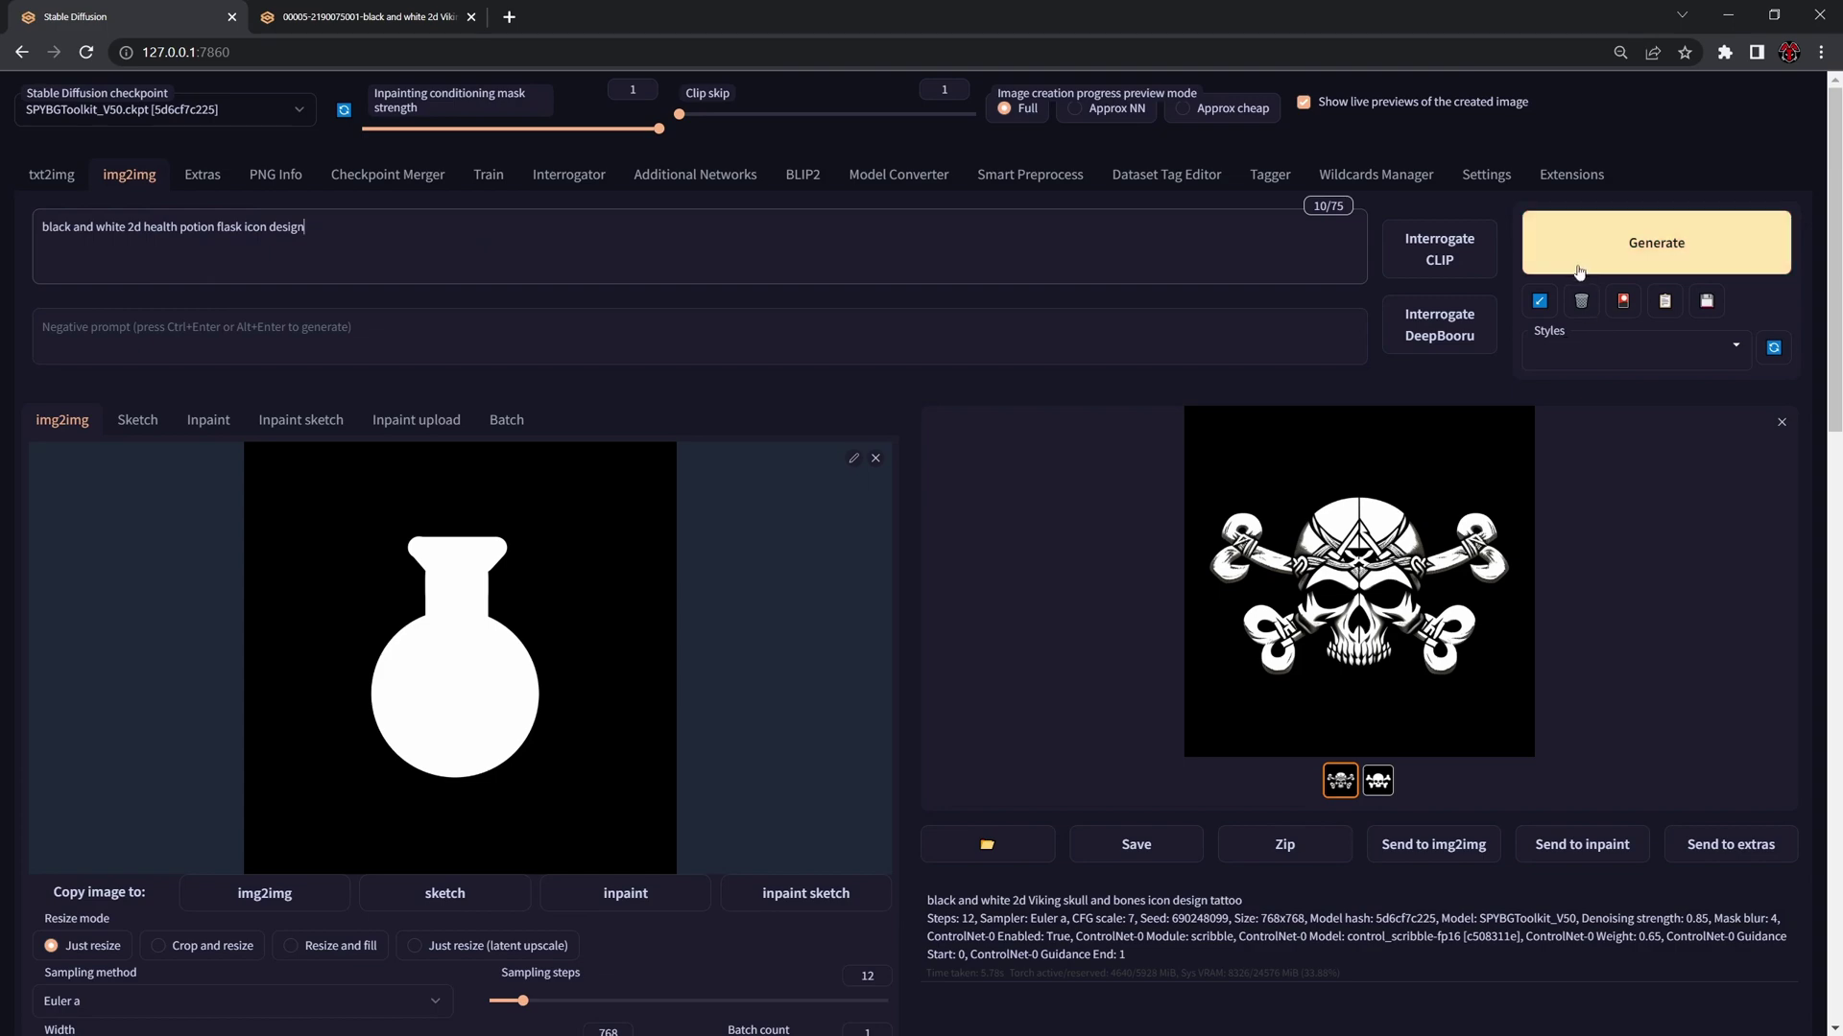
Step: Set denoising strength to 0.75, generate the flask, and load the hatched flask sketch as source
{"action": "scroll", "coordinate": [1133, 610], "scroll_direction": "down", "scroll_amount": 4}
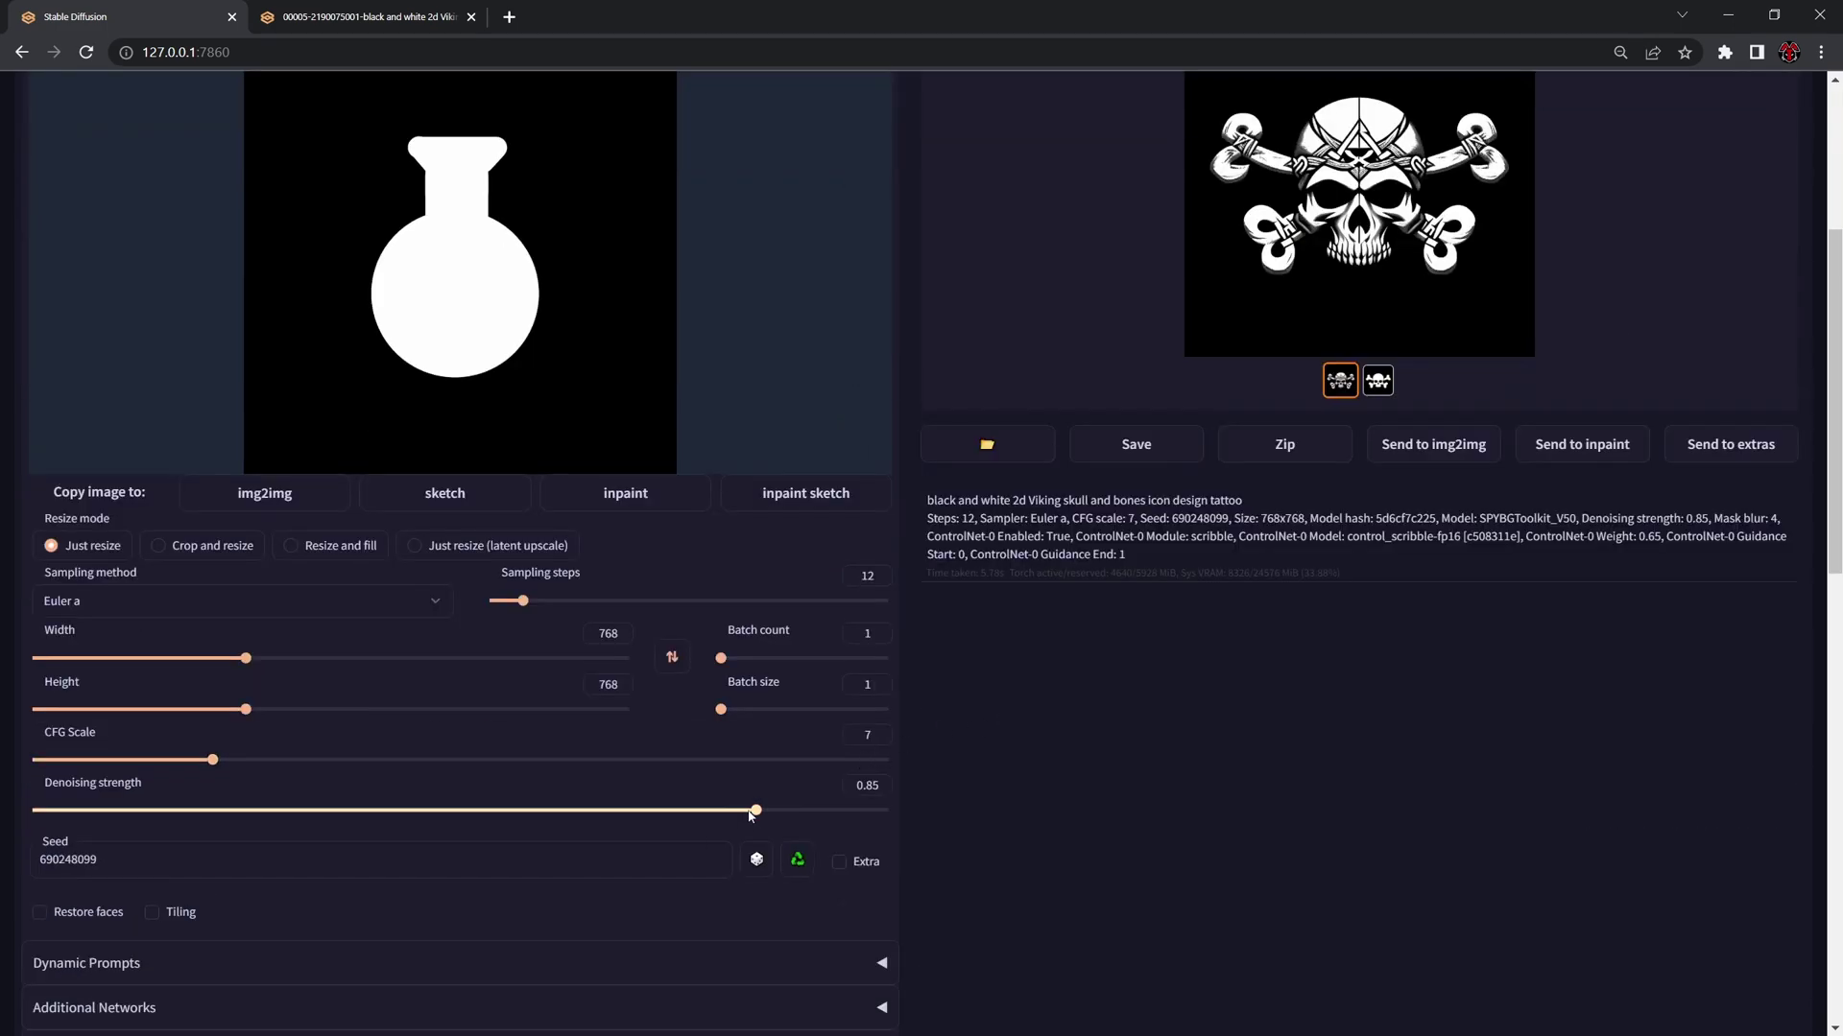
{"action": "left_click_drag", "start_coordinate": [740, 818], "coordinate": [673, 814]}
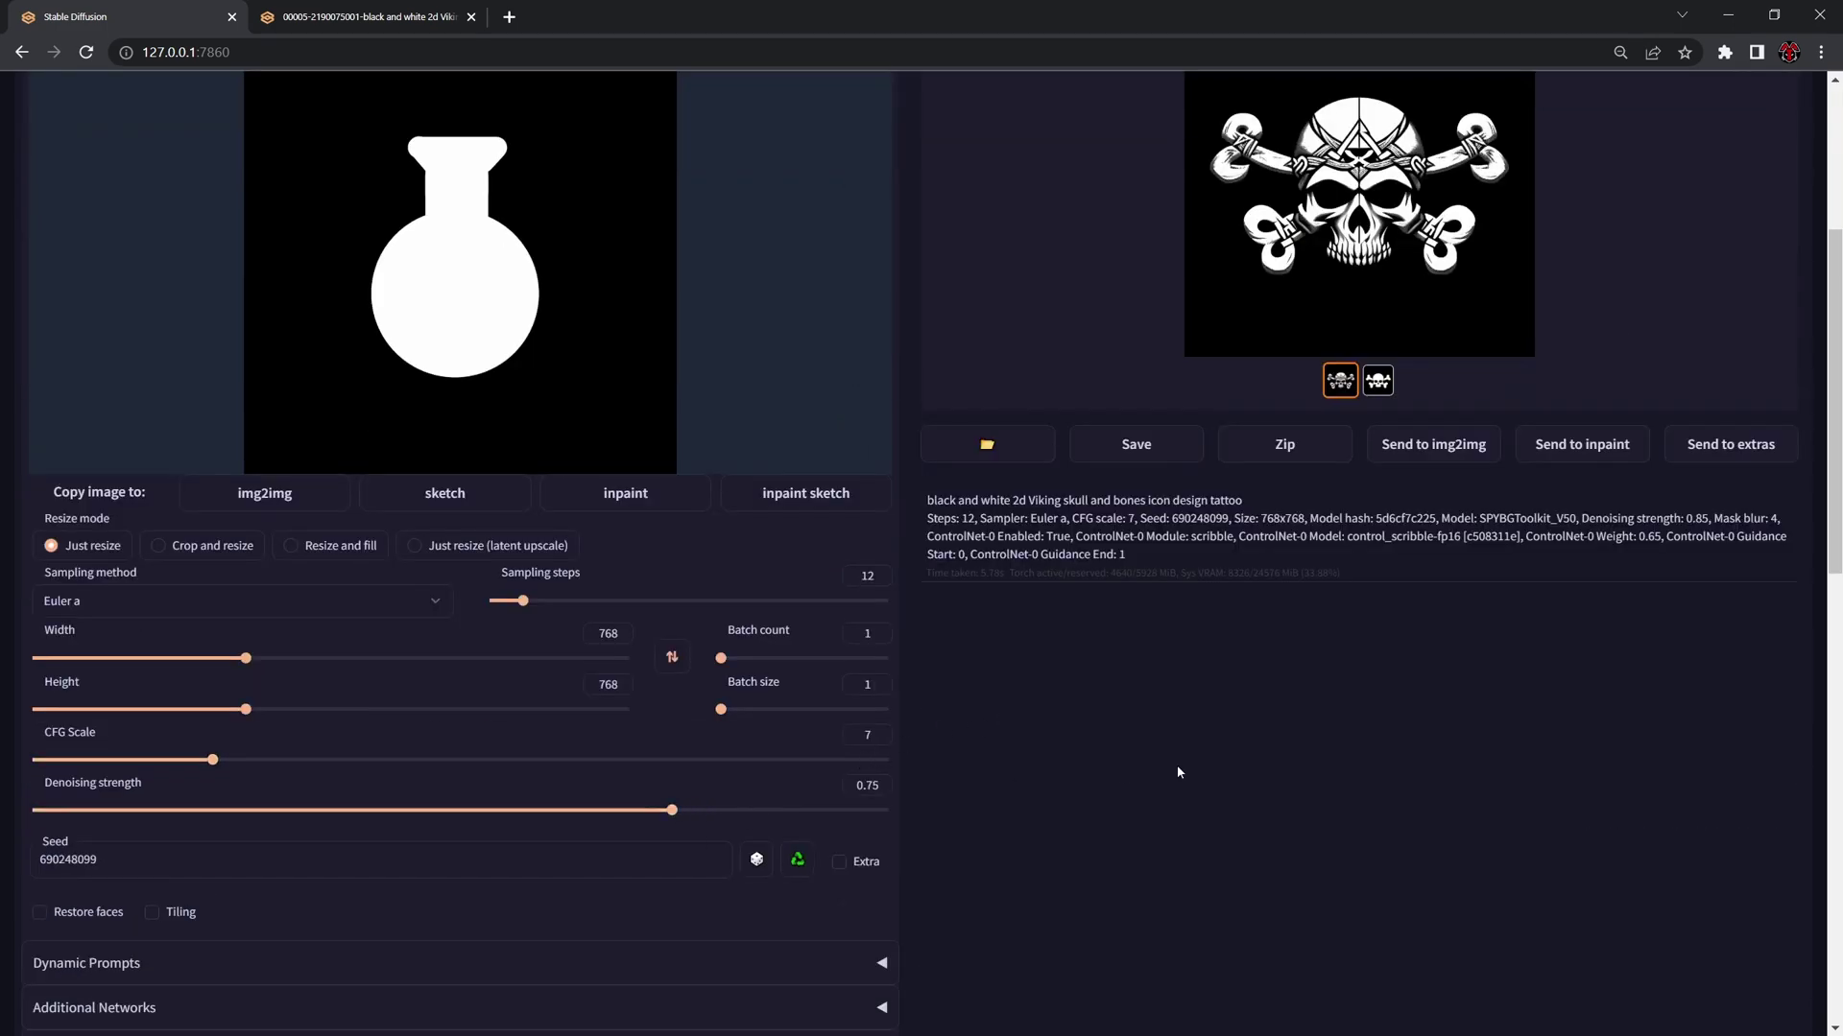
{"action": "scroll", "coordinate": [991, 749], "scroll_direction": "up", "scroll_amount": 1}
{"action": "scroll", "coordinate": [991, 750], "scroll_direction": "up", "scroll_amount": 3}
{"action": "left_click", "coordinate": [1669, 230]}
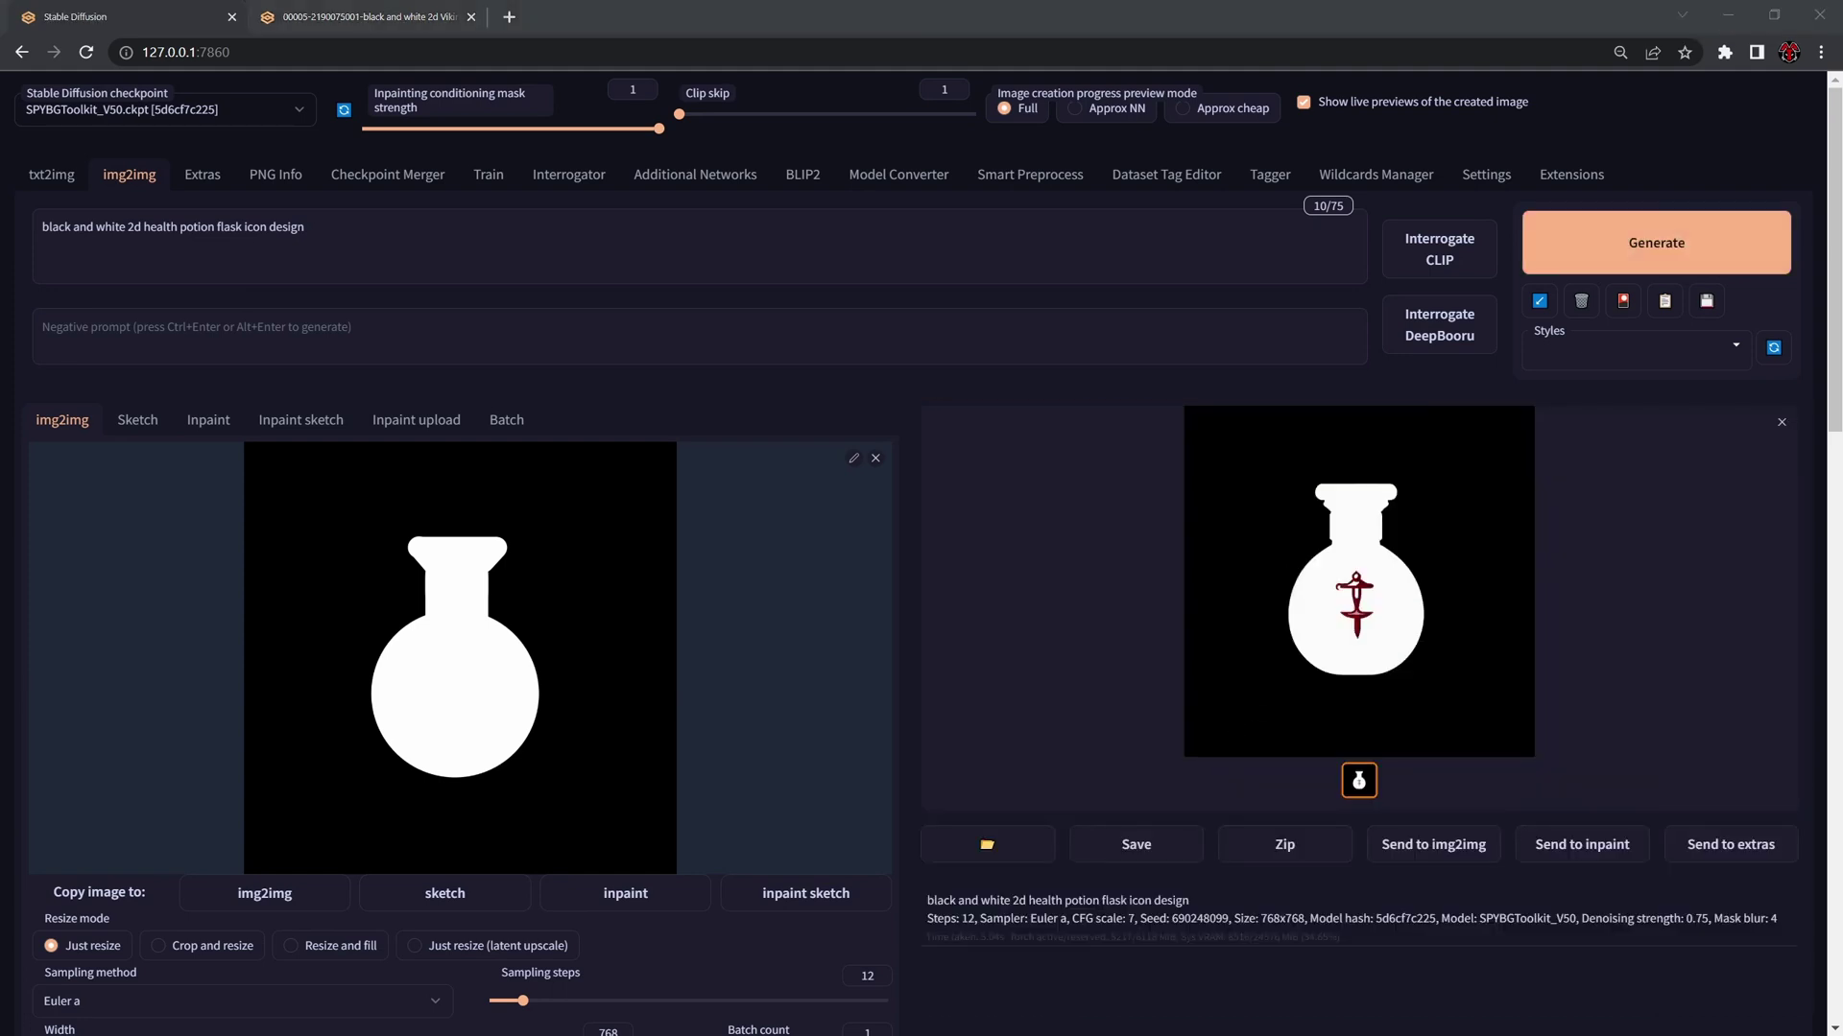
{"action": "mouse_move", "coordinate": [1833, 423]}
{"action": "left_mouse_down"}
{"action": "mouse_move", "coordinate": [1120, 423]}
{"action": "mouse_move", "coordinate": [521, 542]}
{"action": "left_mouse_up"}
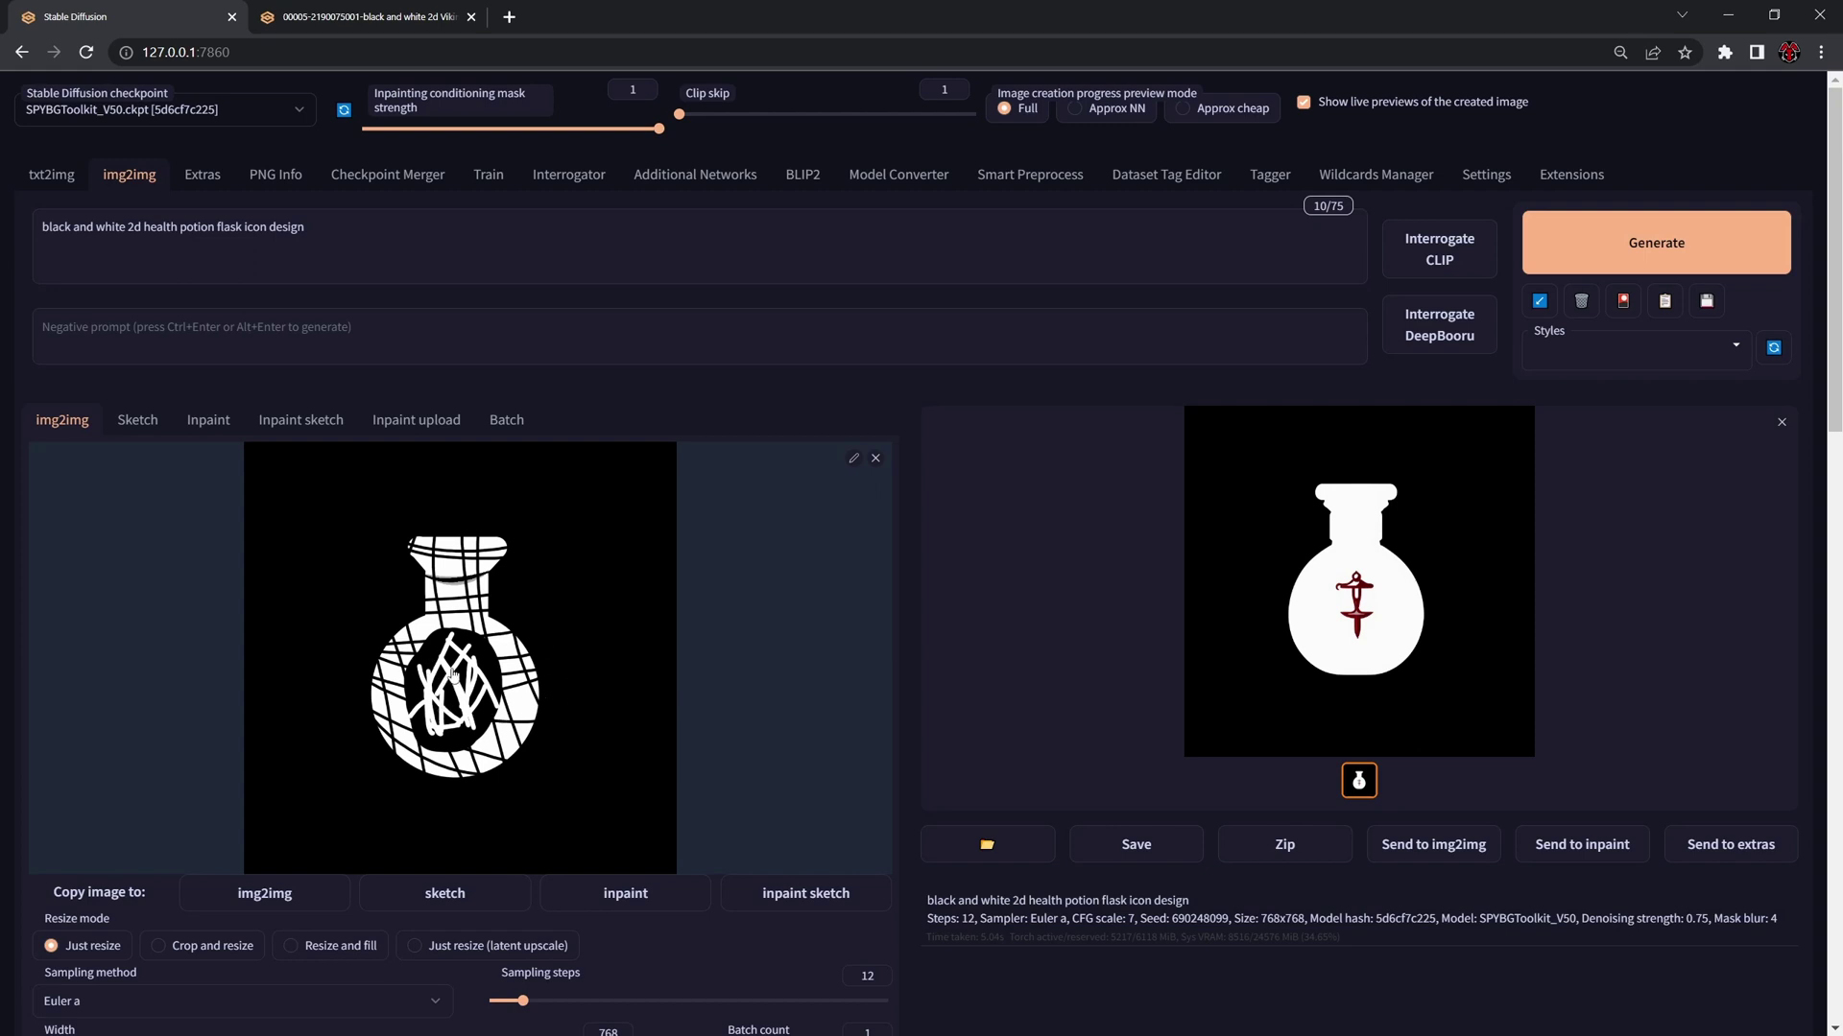
Step: Generate a flask from the hatched sketch, then set a random seed (-1) and generate again
{"action": "left_click", "coordinate": [1671, 257]}
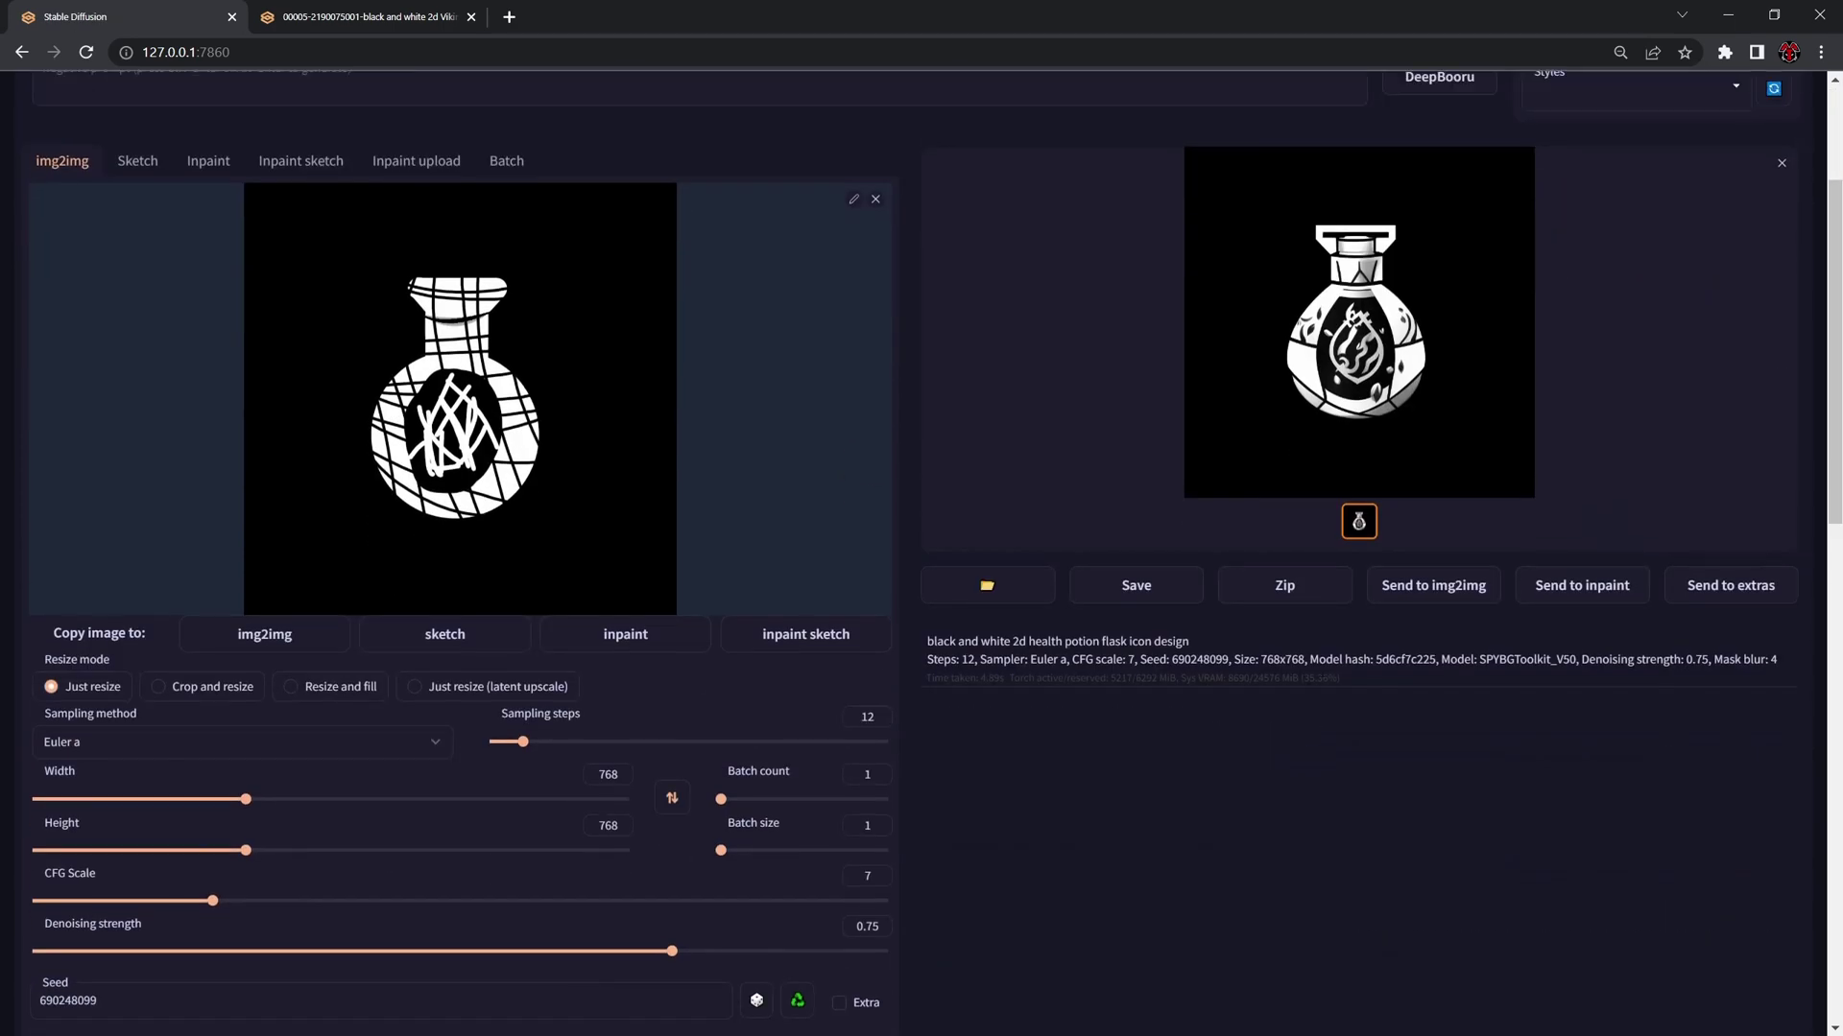
{"action": "scroll", "coordinate": [1509, 434], "scroll_direction": "down", "scroll_amount": 4}
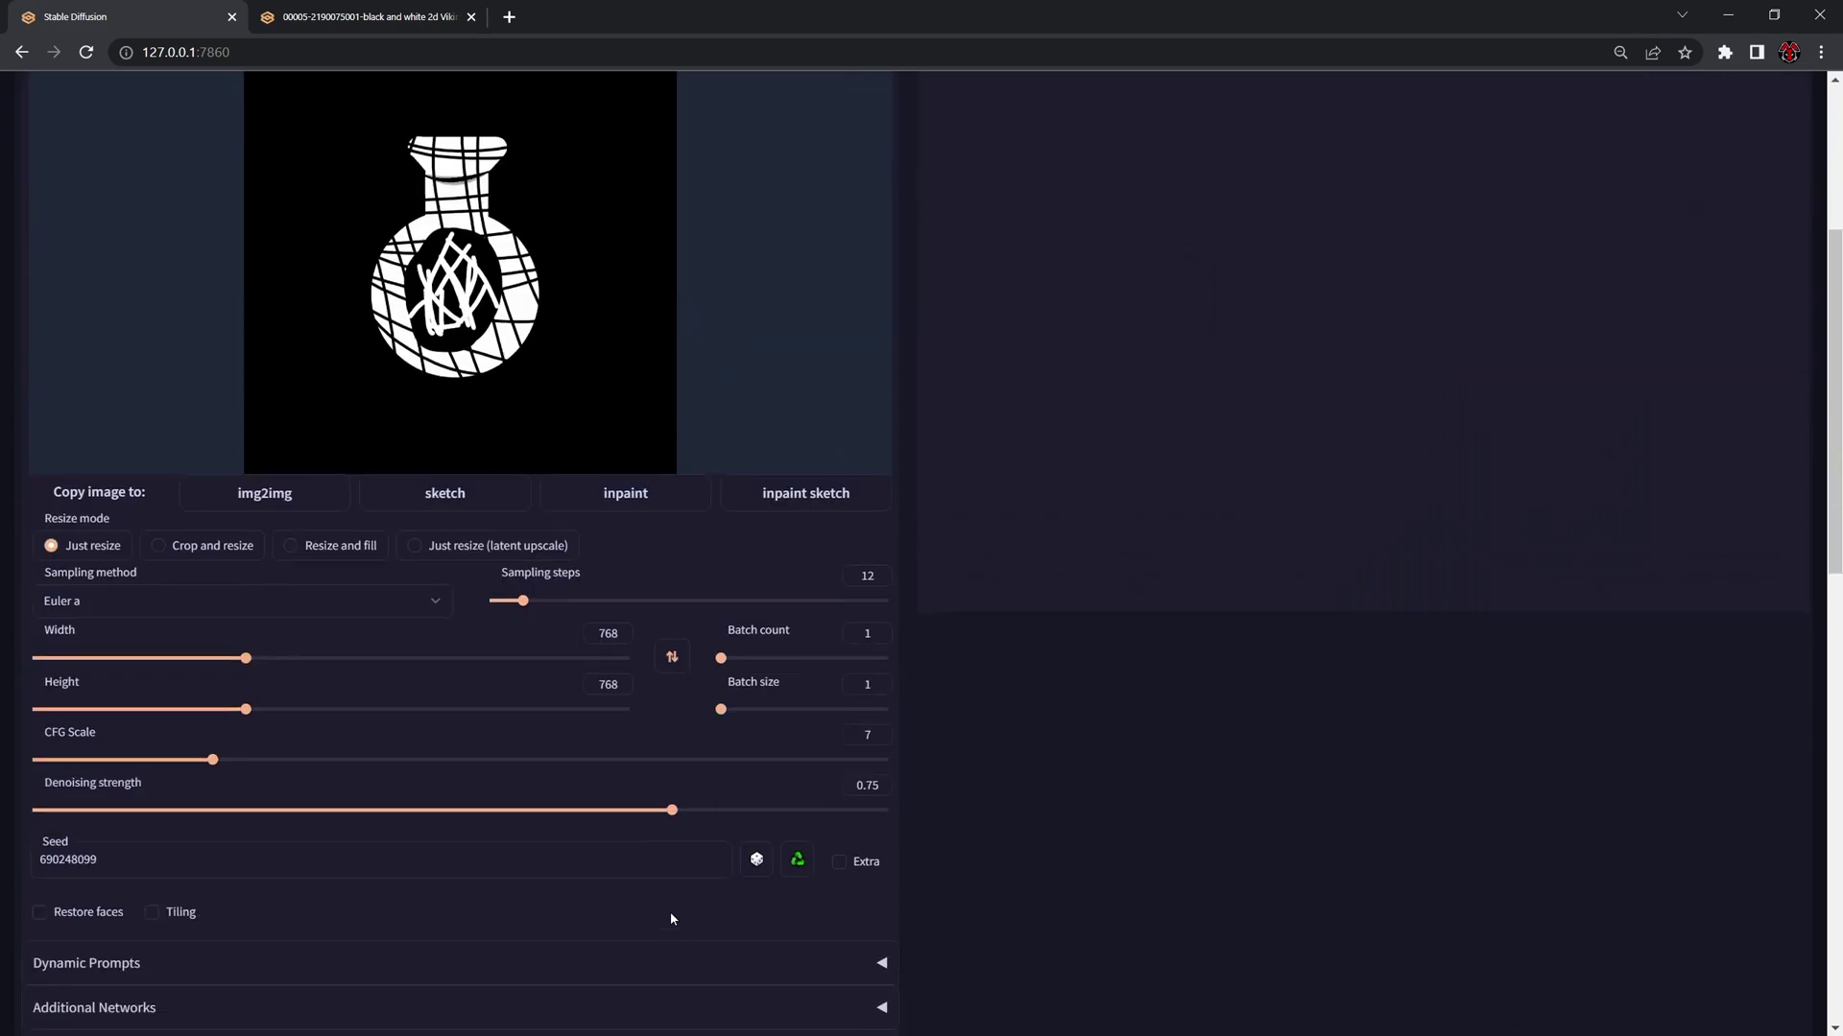
{"action": "left_click", "coordinate": [757, 859]}
{"action": "scroll", "coordinate": [1107, 822], "scroll_direction": "up", "scroll_amount": 4}
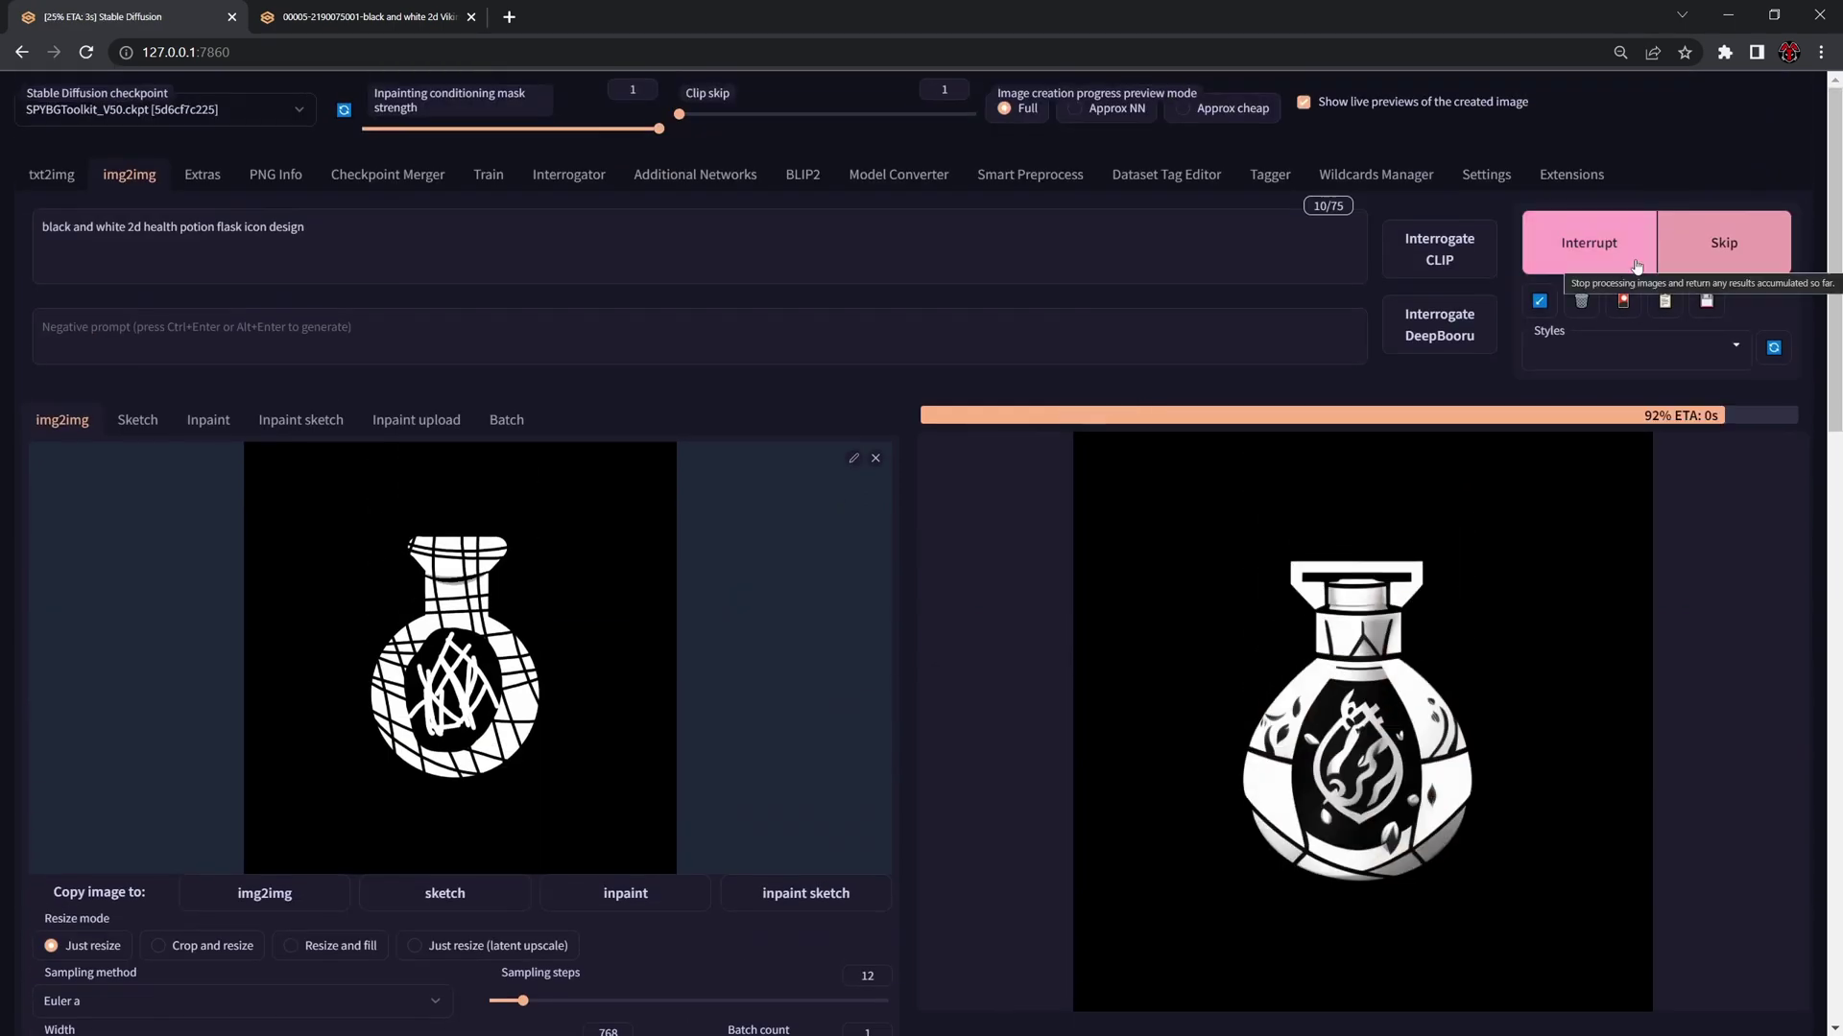
{"action": "left_click", "coordinate": [1635, 257]}
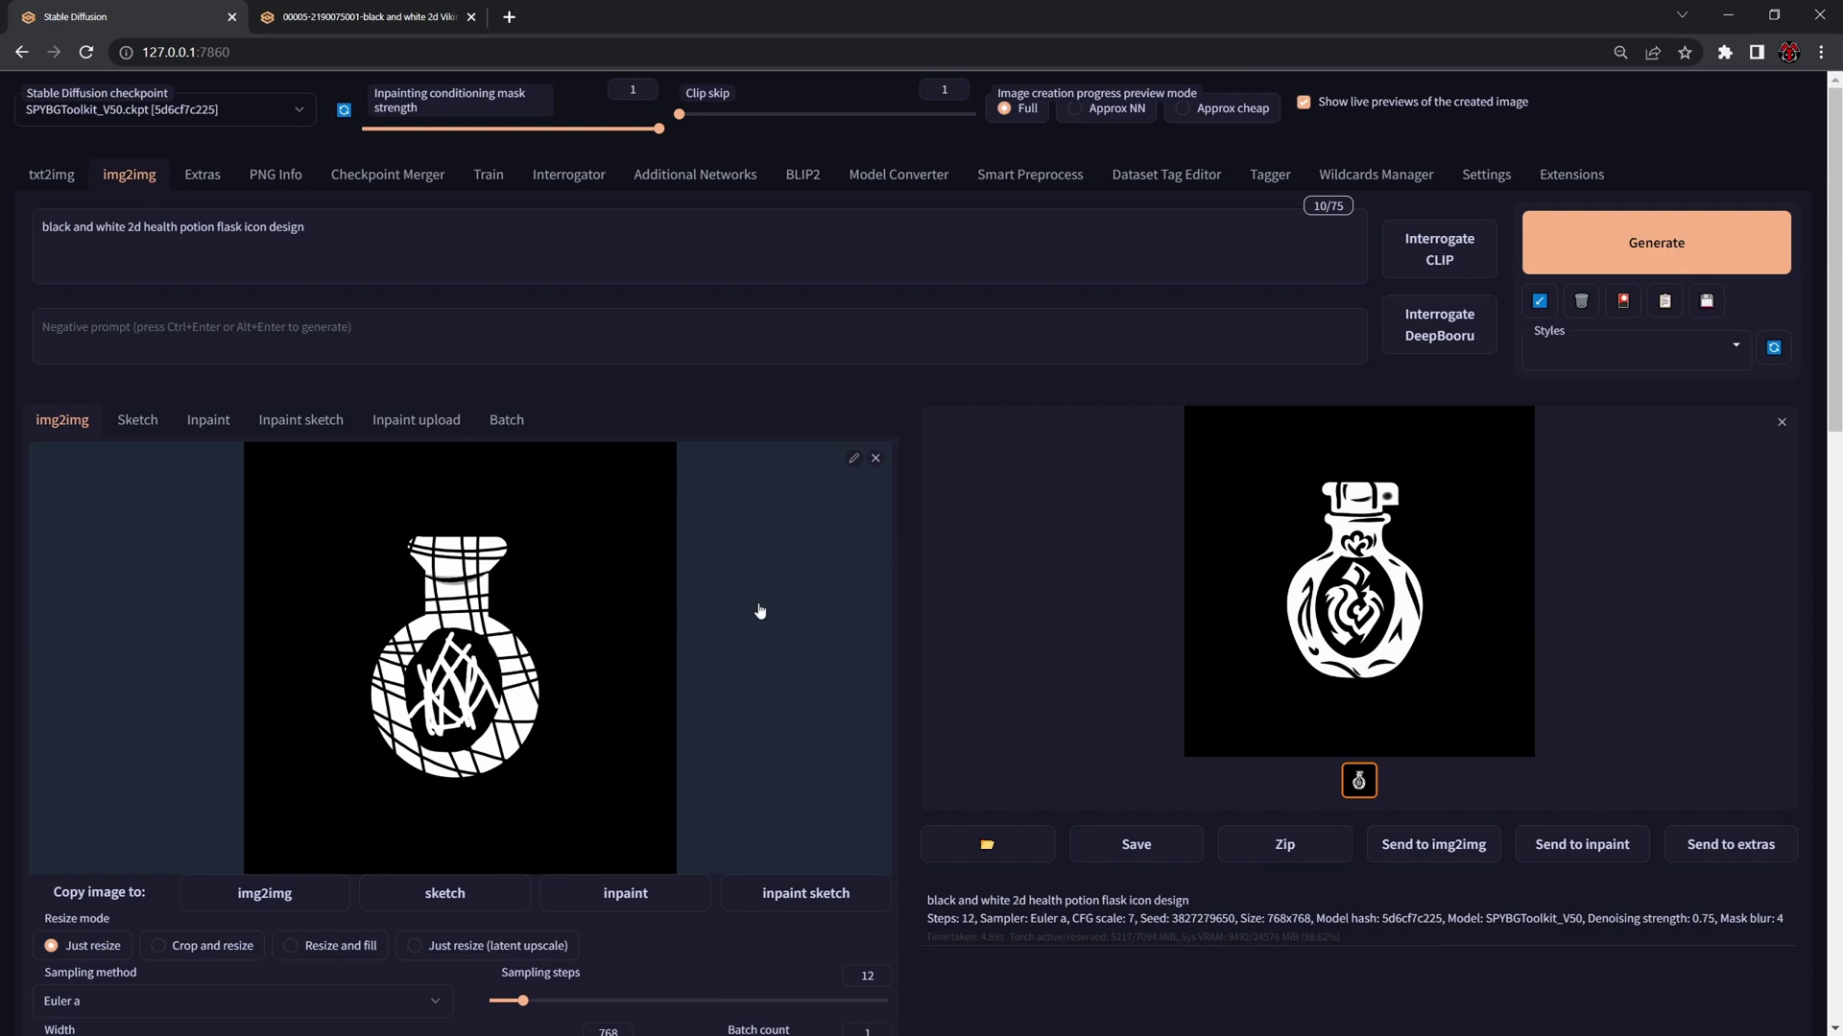
Step: Enable ControlNet with the flask as its guide image and generate a new flask icon
{"action": "scroll", "coordinate": [761, 611], "scroll_direction": "down", "scroll_amount": 8}
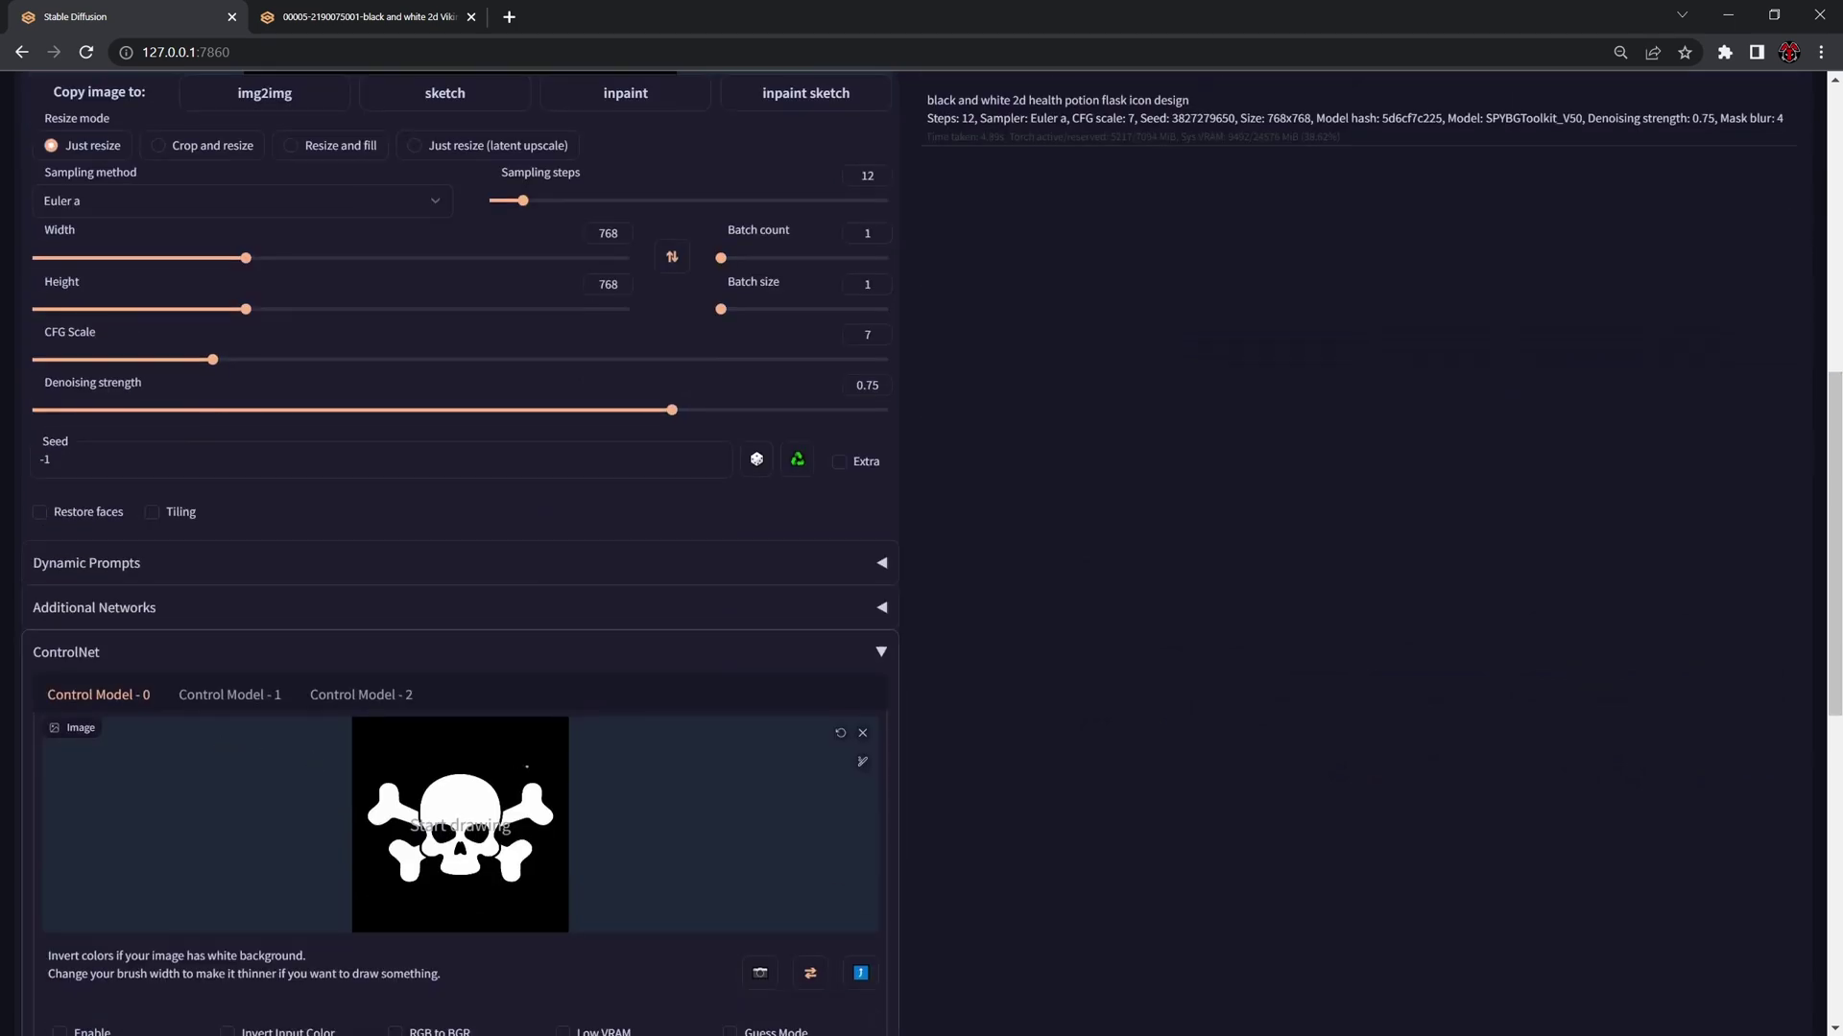
{"action": "scroll", "coordinate": [181, 795], "scroll_direction": "down", "scroll_amount": 4}
{"action": "left_click", "coordinate": [59, 634]}
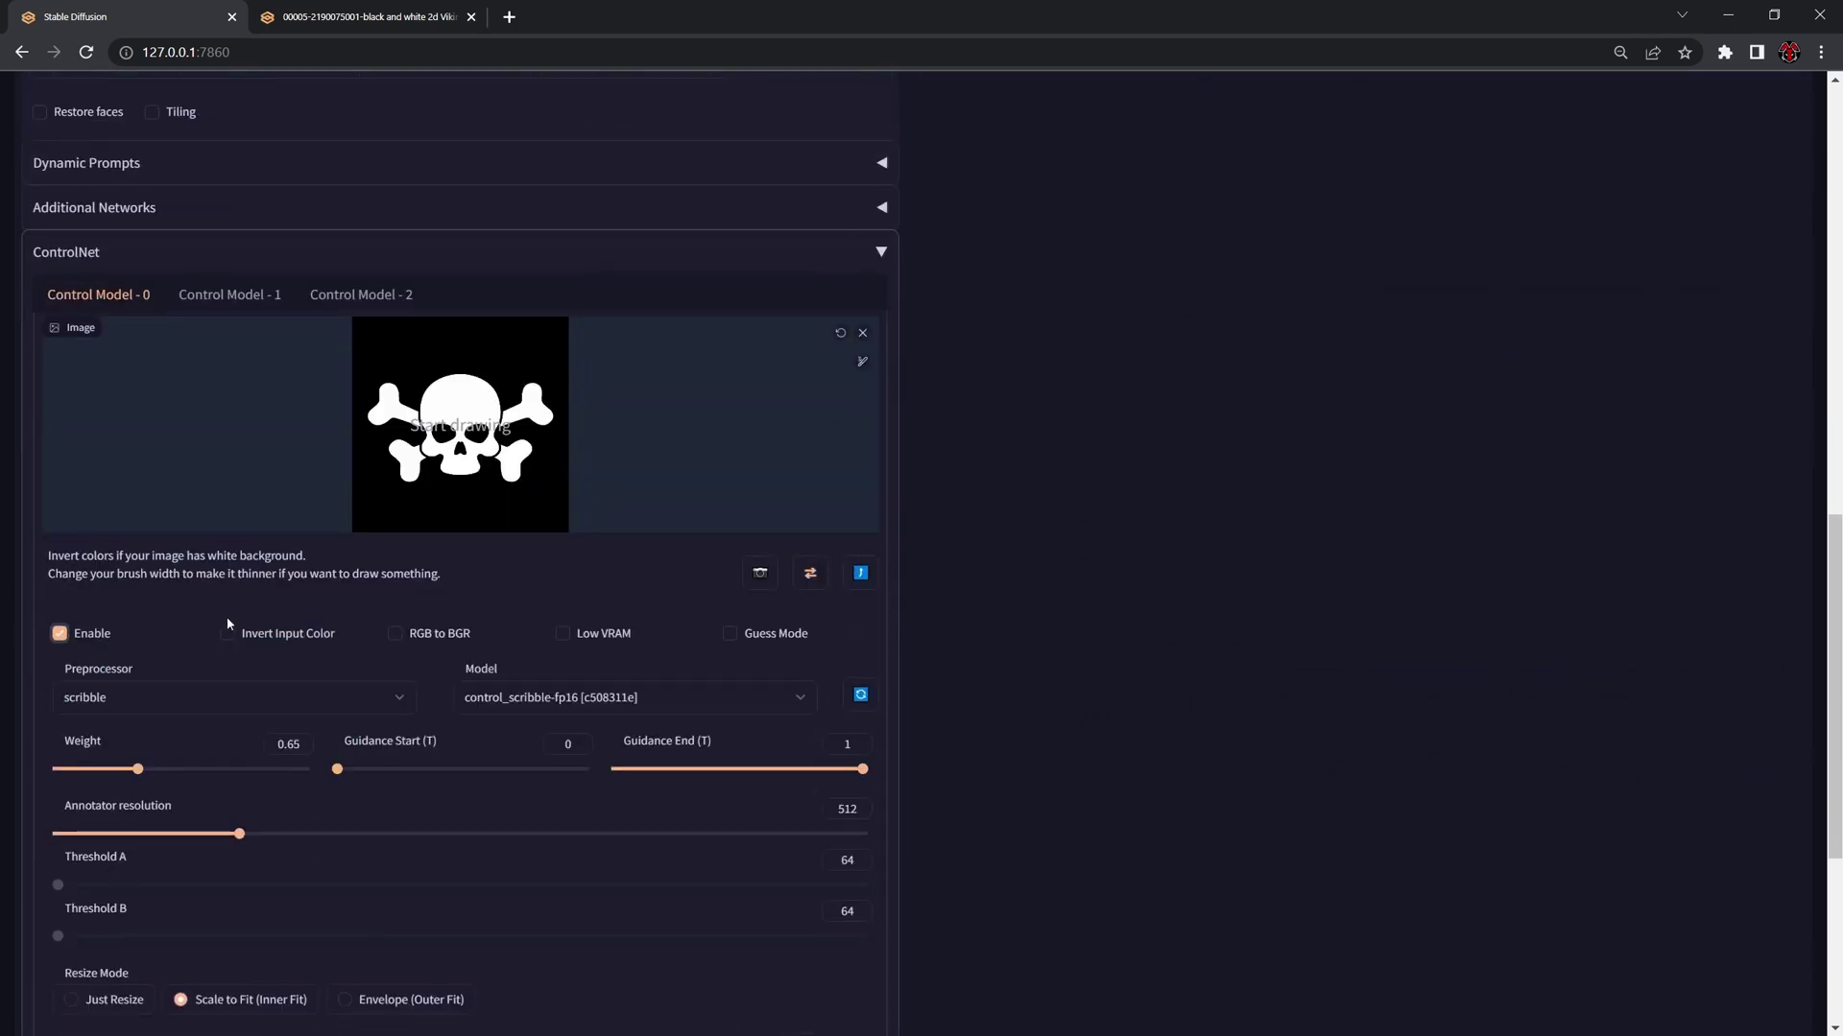
{"action": "scroll", "coordinate": [942, 603], "scroll_direction": "up", "scroll_amount": 3}
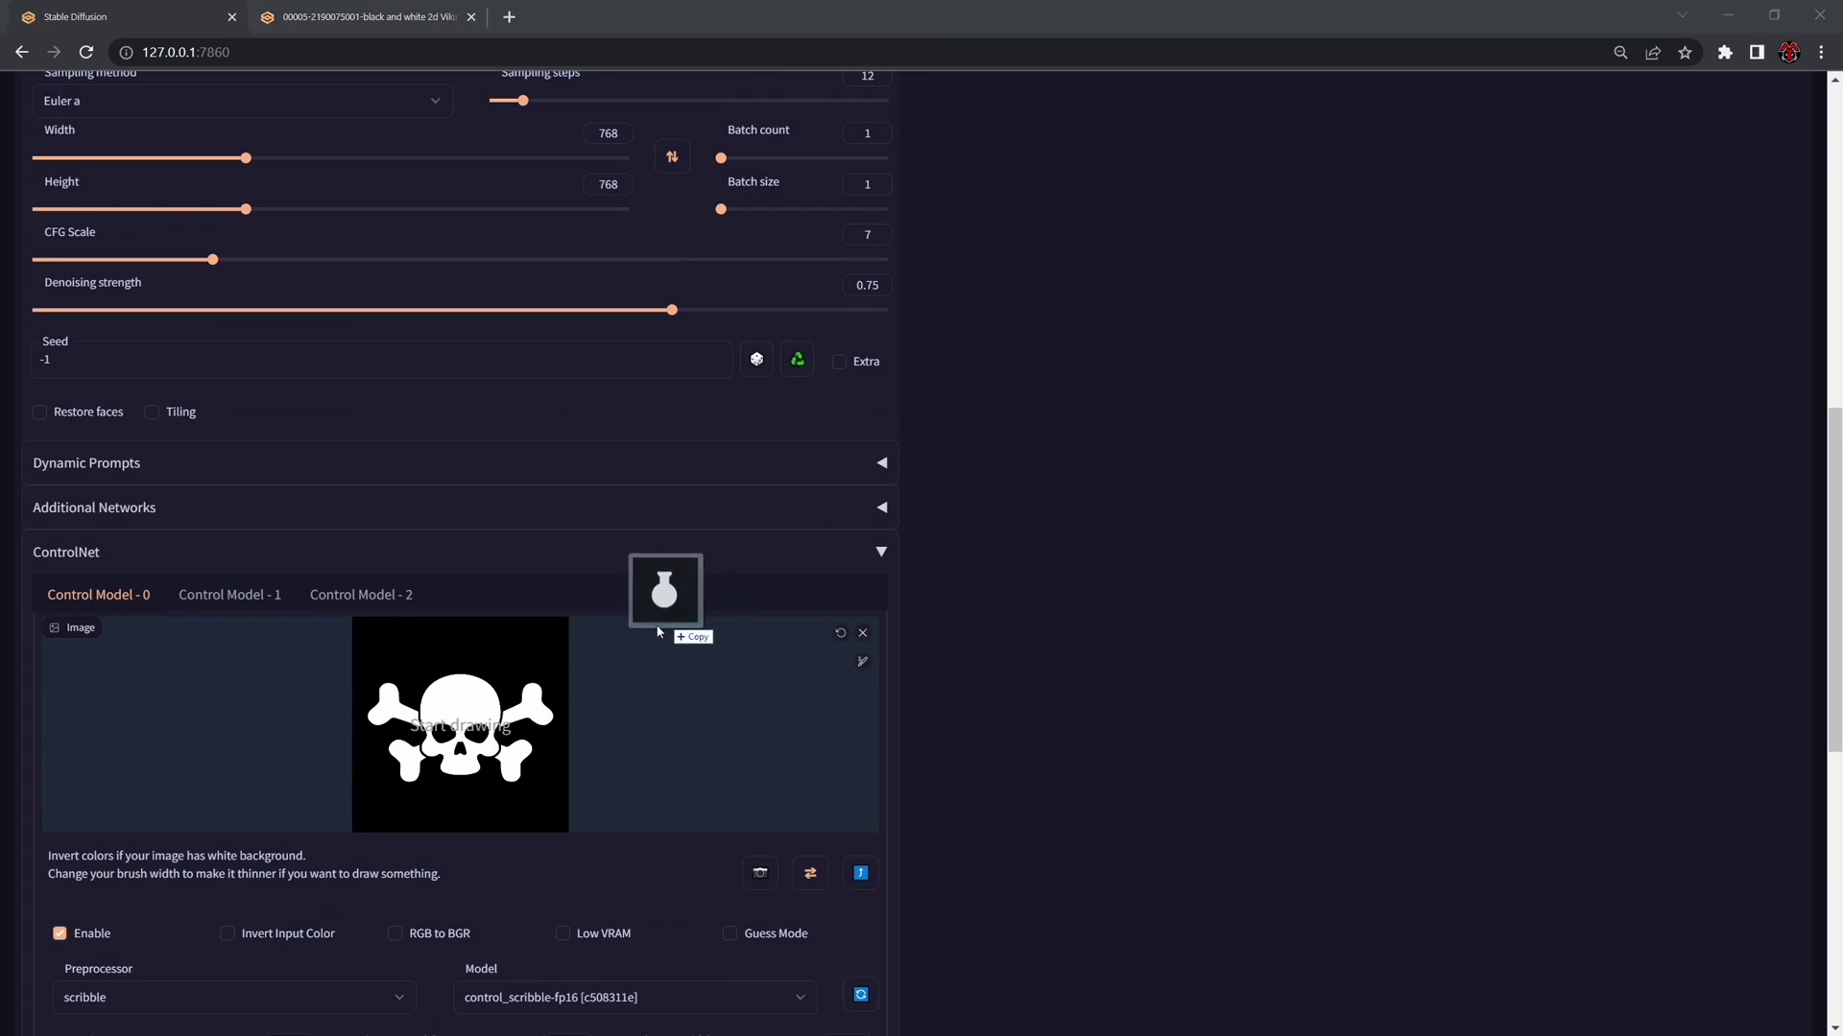
{"action": "left_click_drag", "start_coordinate": [672, 629], "coordinate": [448, 699]}
{"action": "scroll", "coordinate": [1253, 547], "scroll_direction": "up", "scroll_amount": 8}
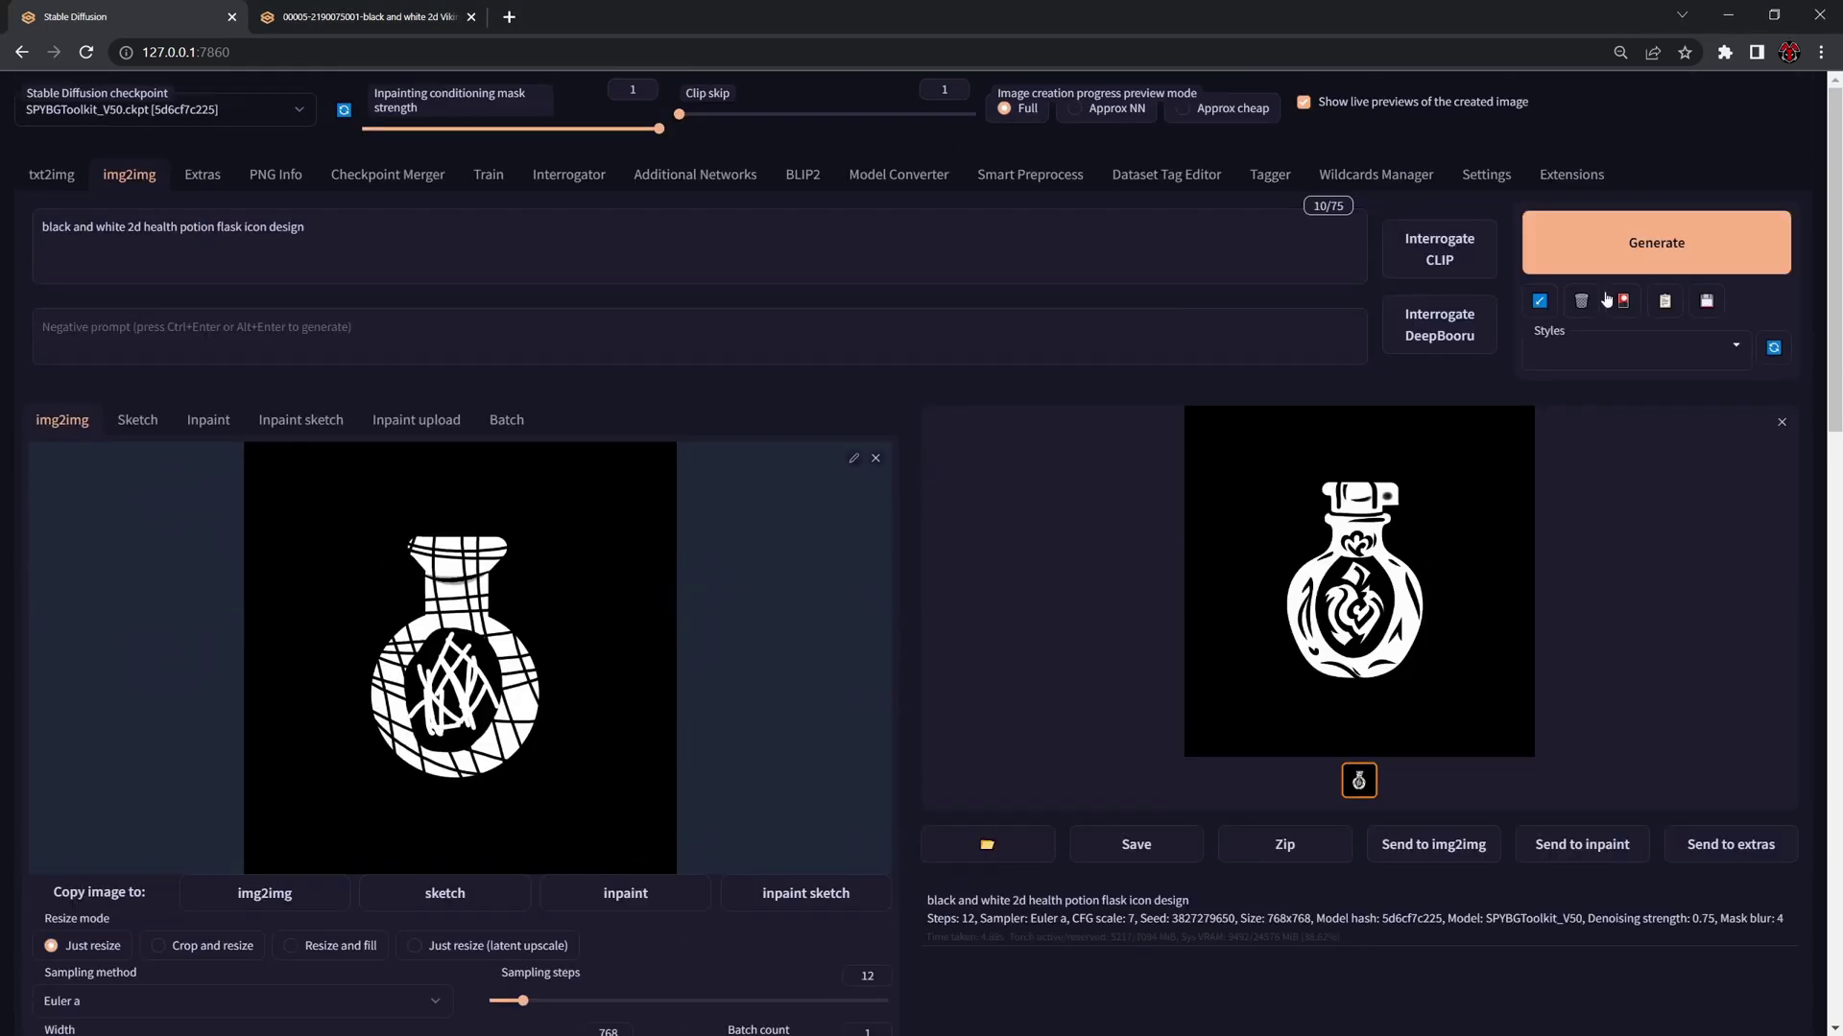
{"action": "left_click", "coordinate": [1657, 142]}
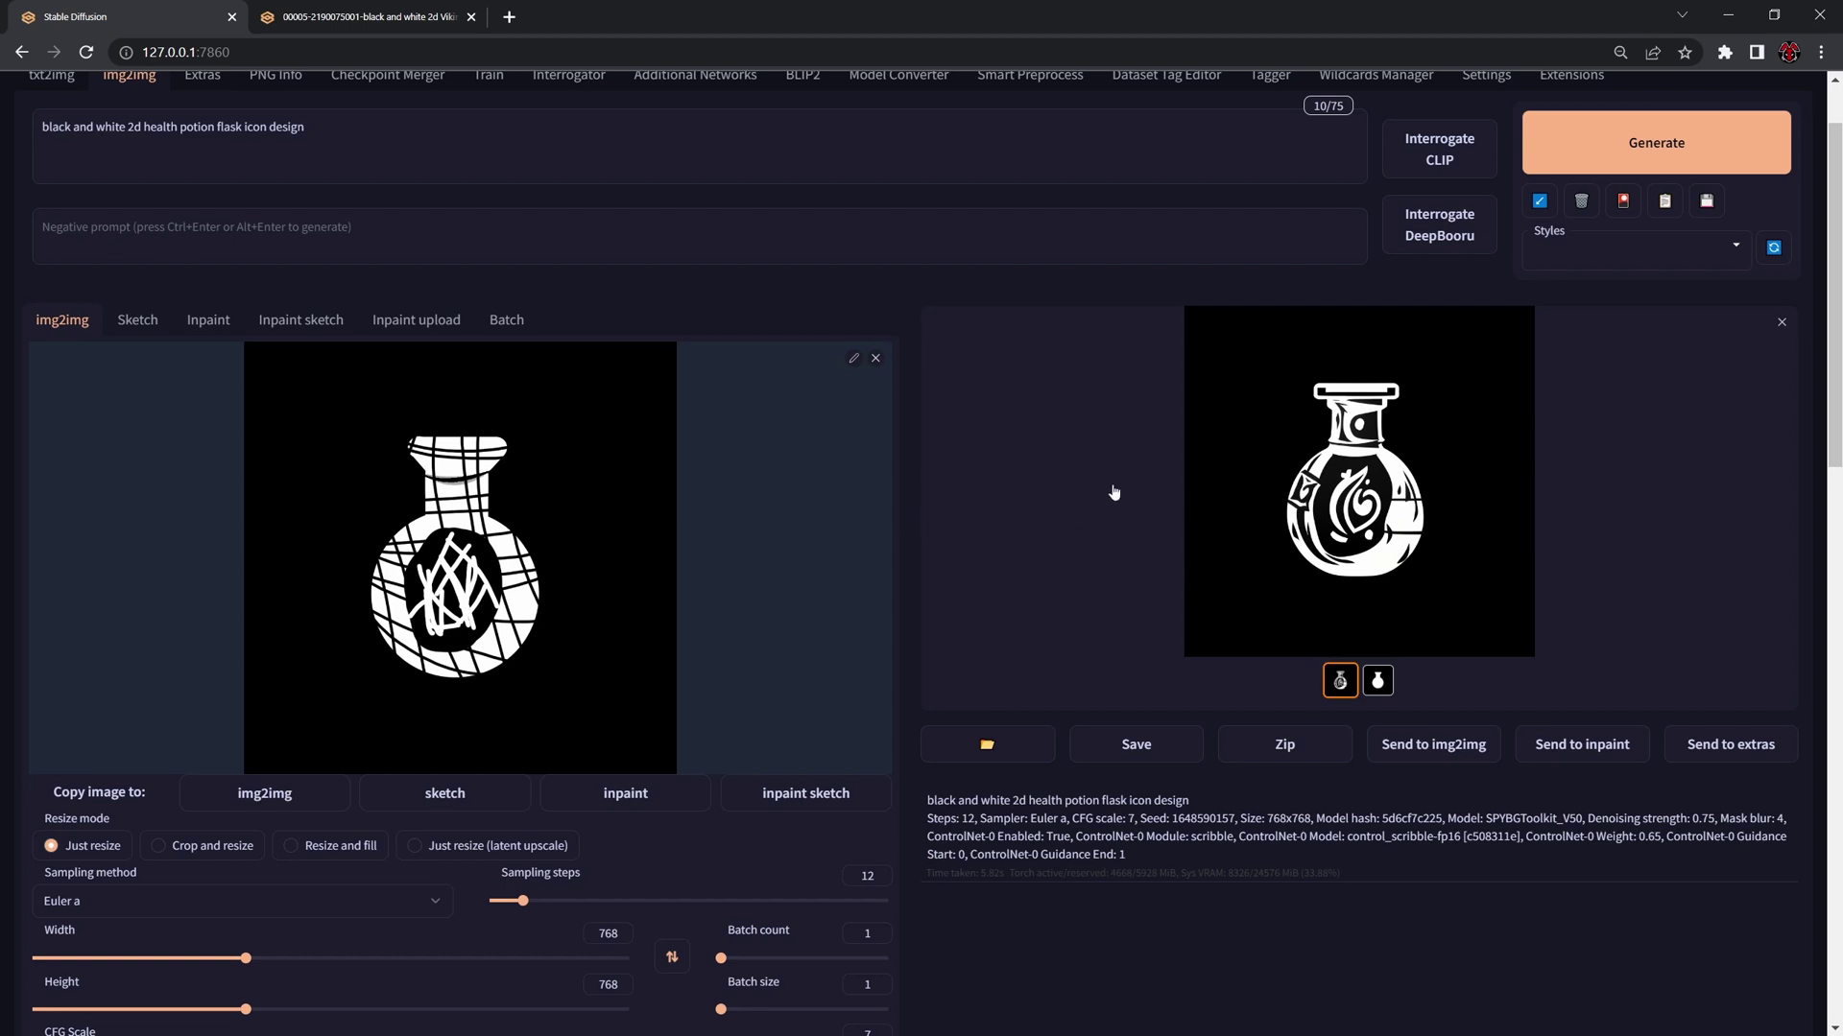
{"action": "scroll", "coordinate": [866, 478], "scroll_direction": "up", "scroll_amount": 1}
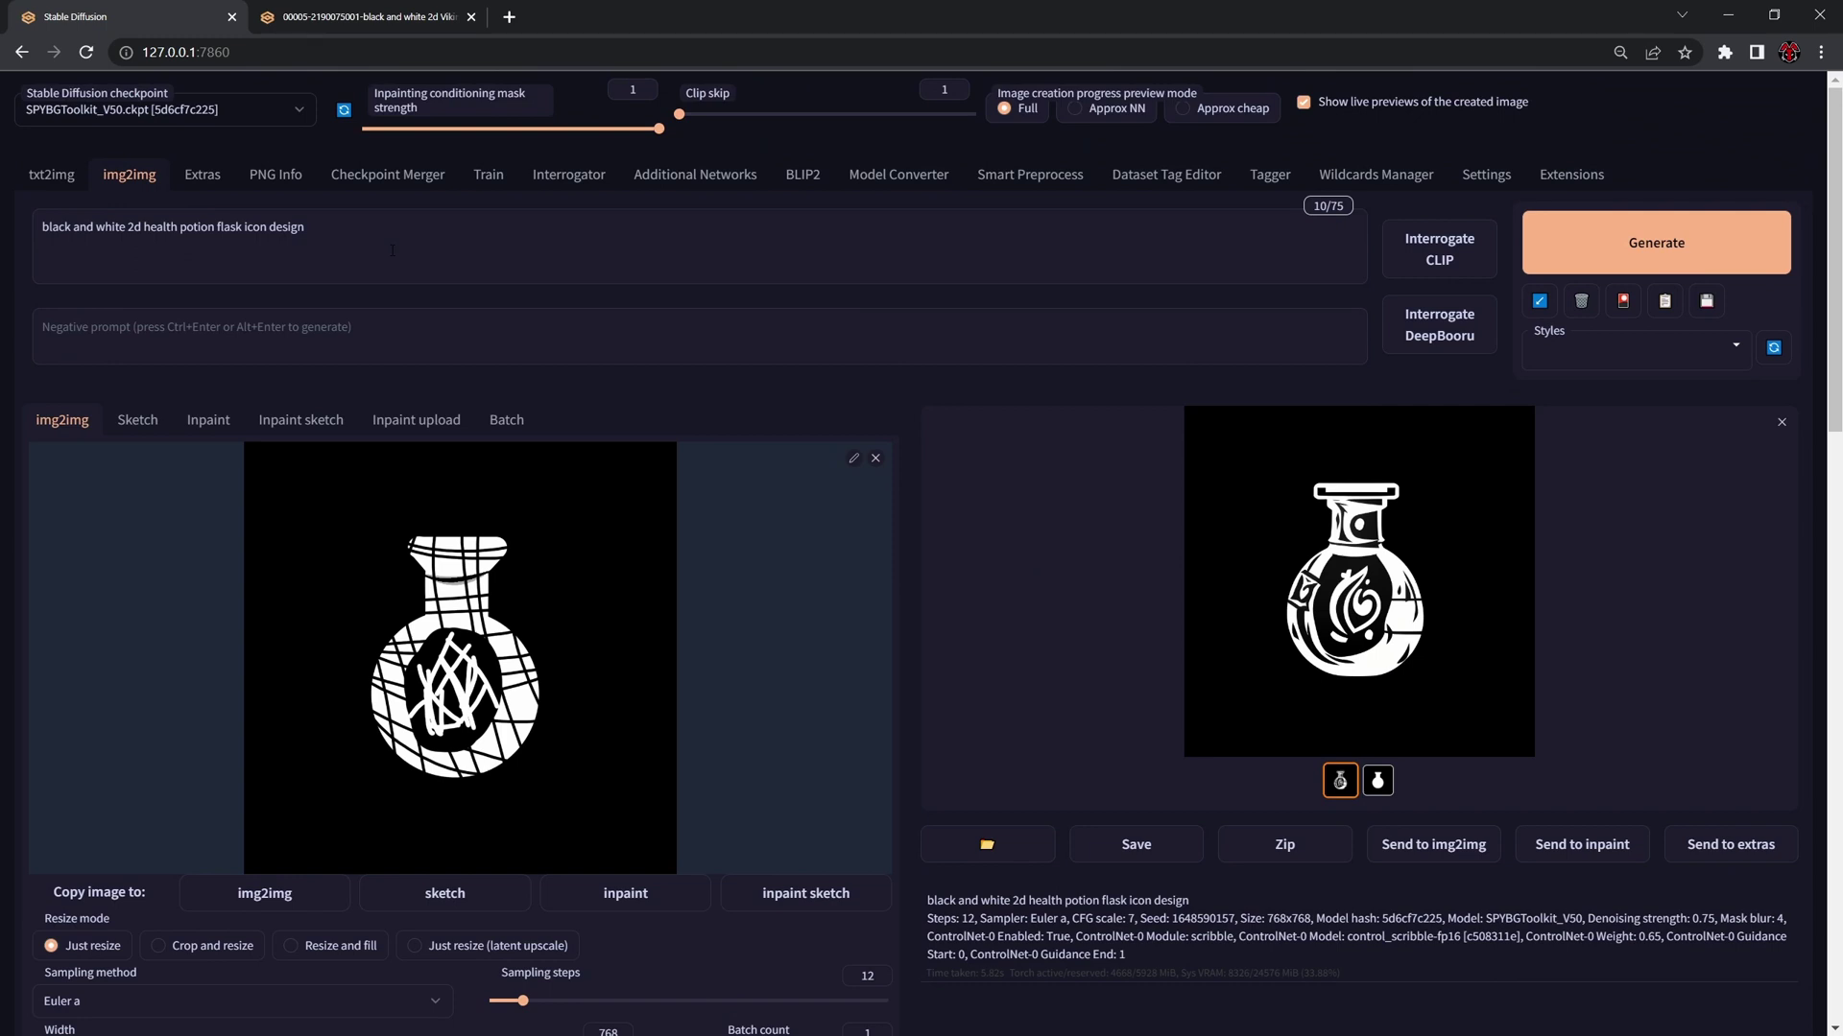
{"action": "triple_click", "coordinate": [338, 230]}
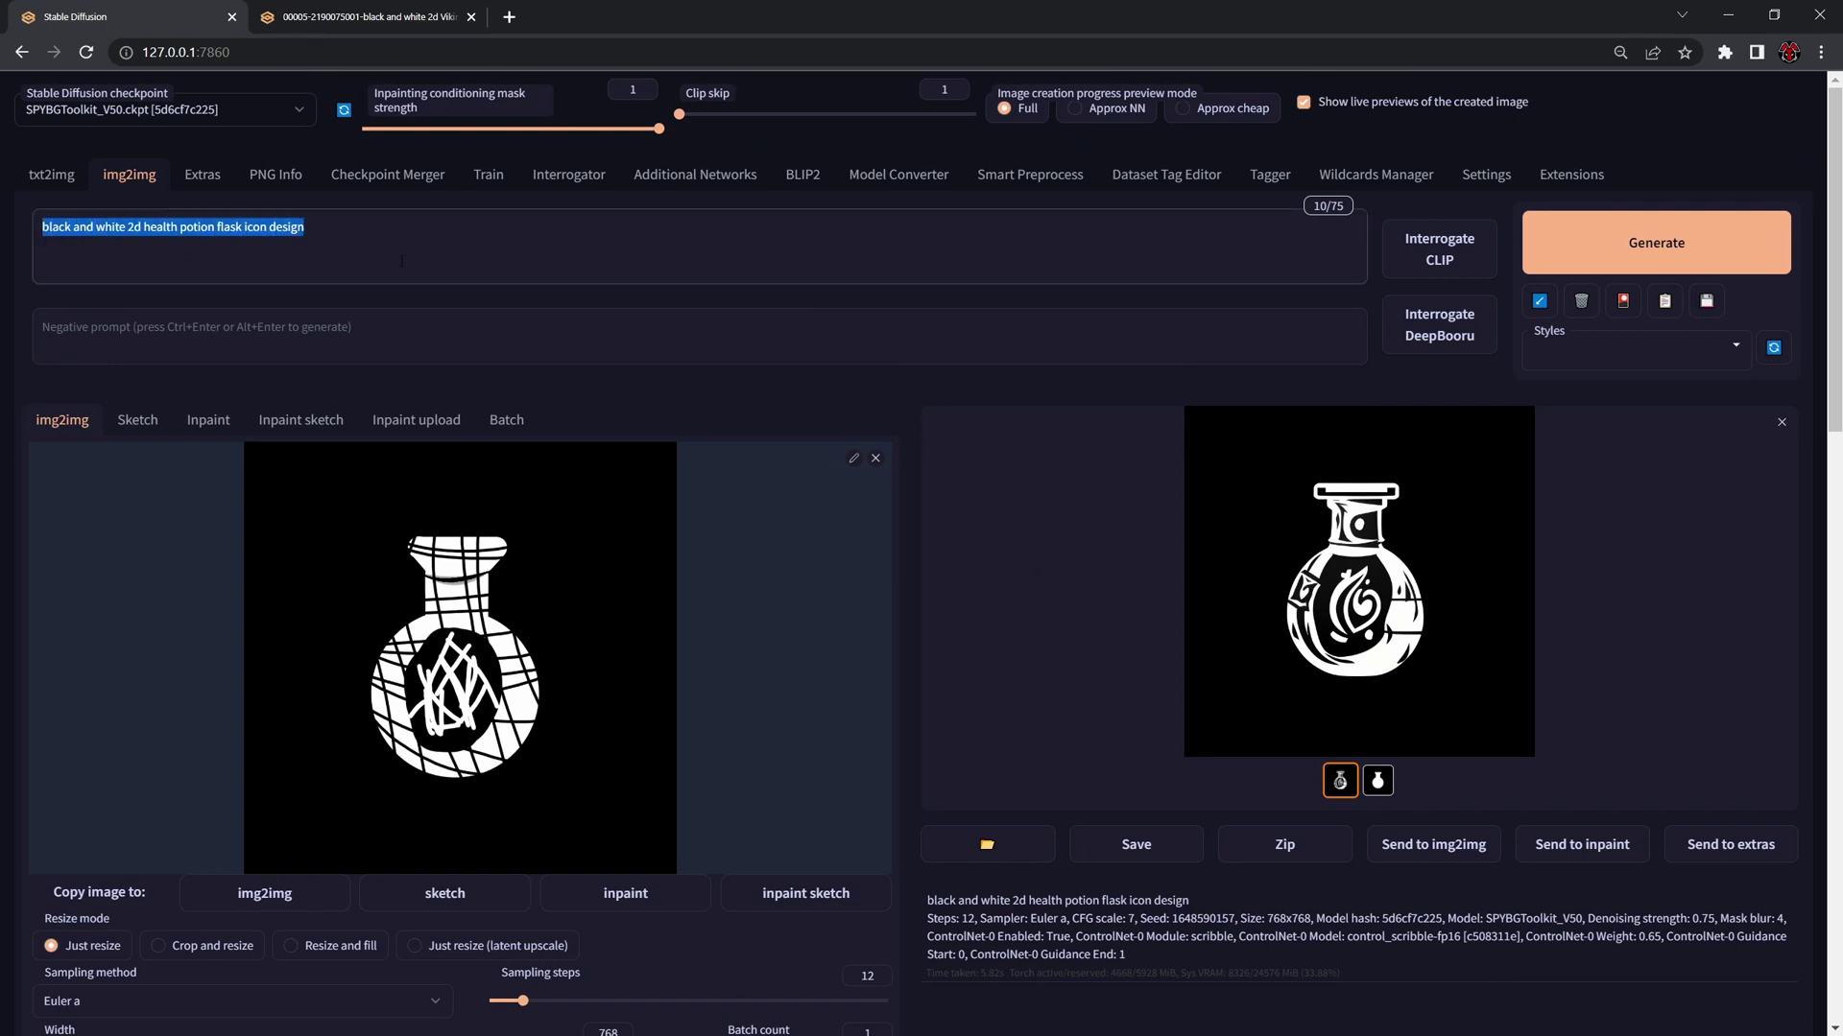
{"action": "left_click", "coordinate": [377, 231]}
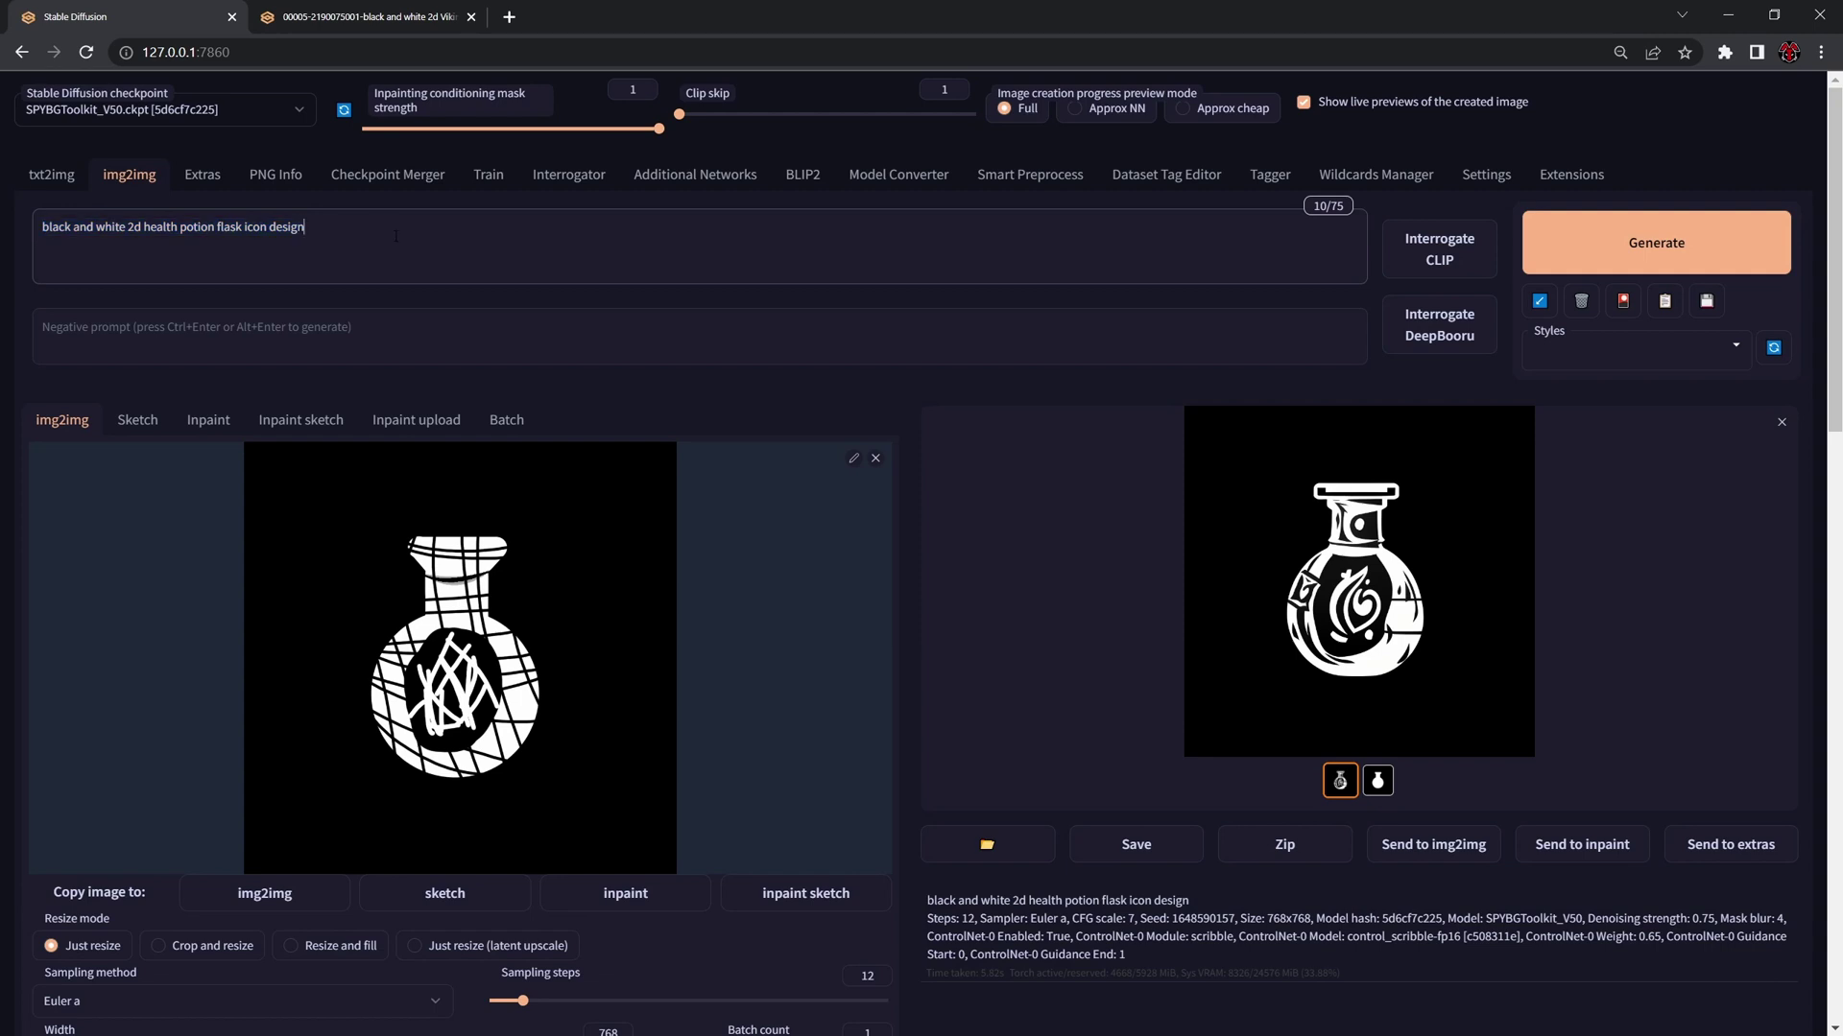